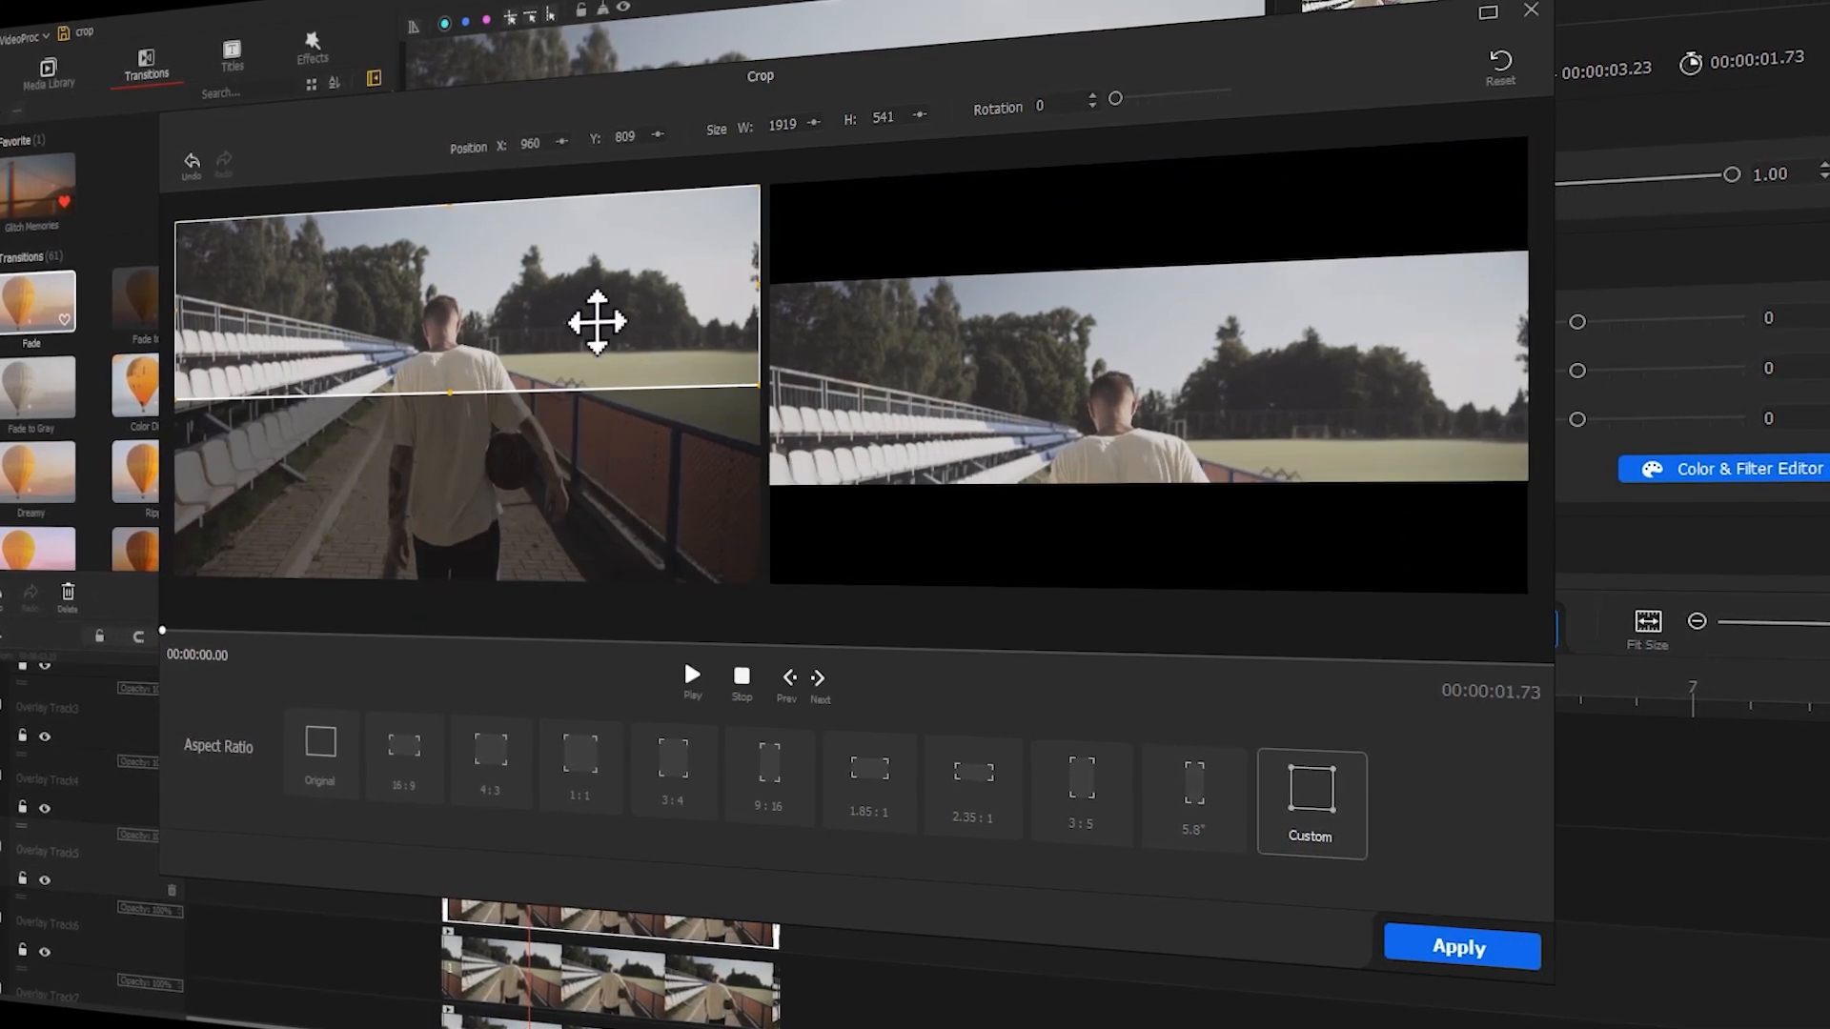
Narrow the upper-half crop frame from its right edge so that only the clip's upper-left quarter is kept.
drag(744, 278, 458, 305)
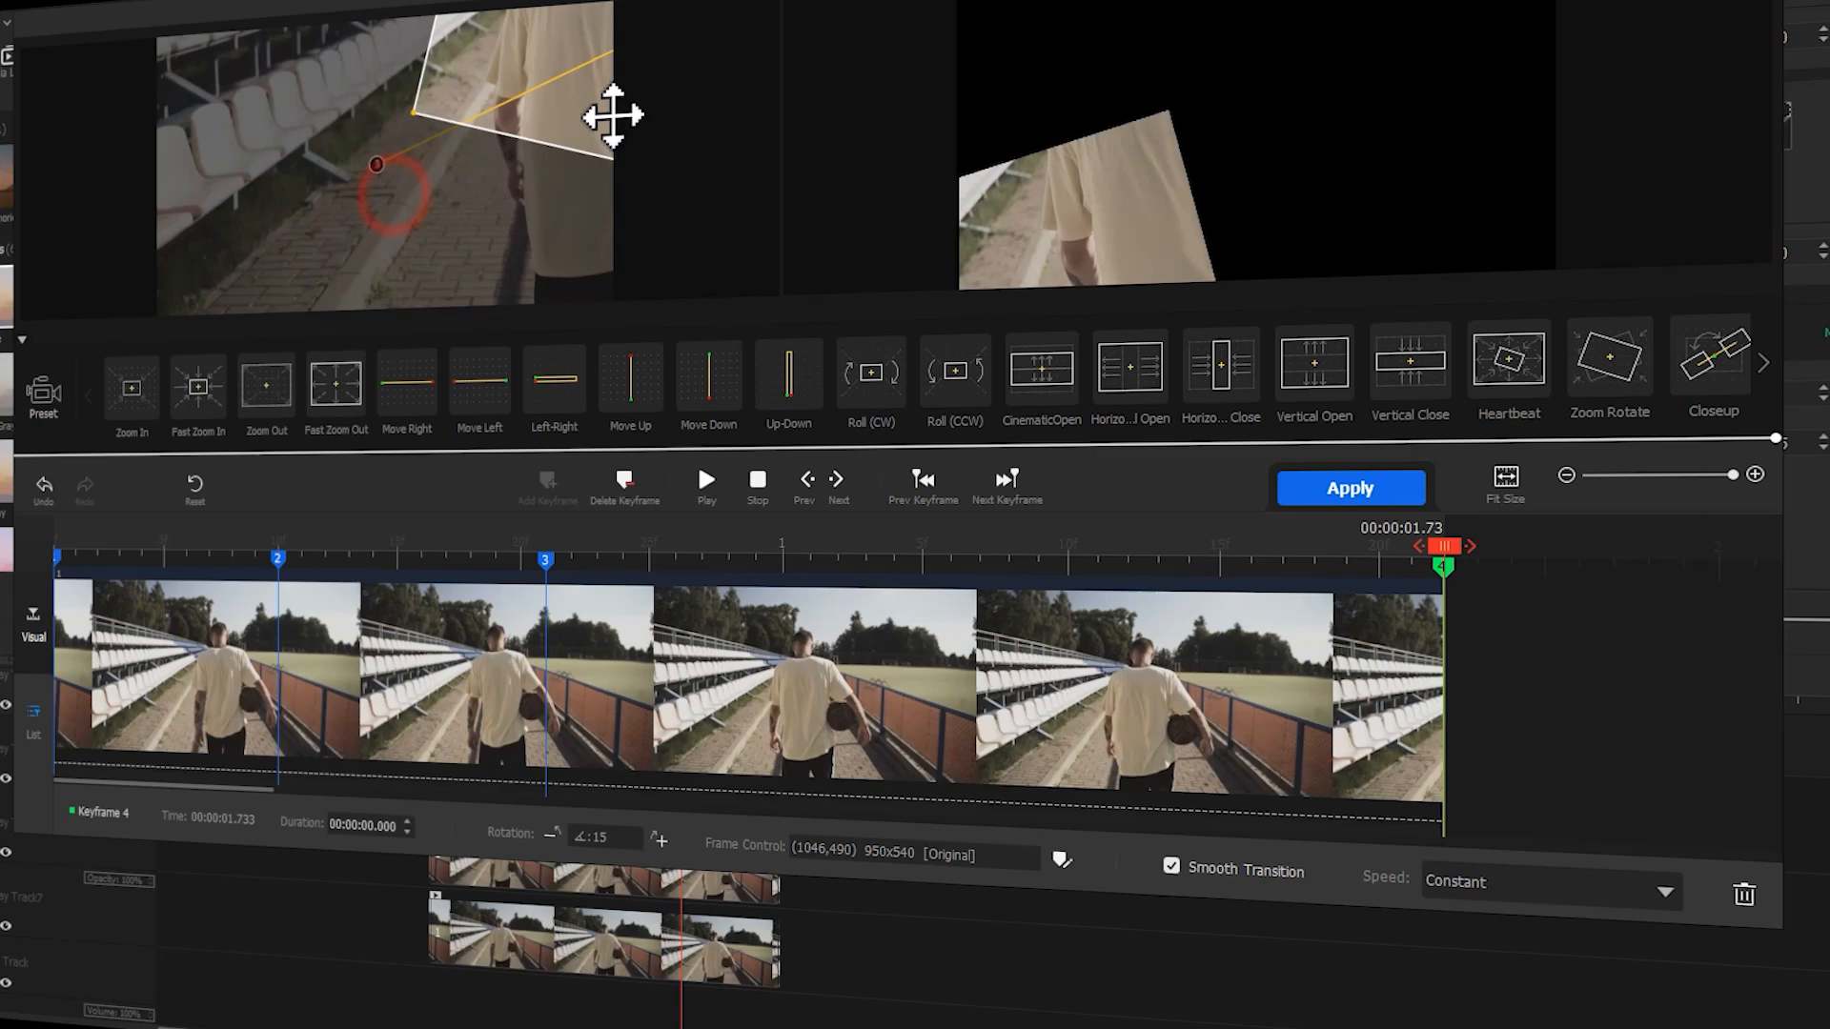
Move keyframe 4's motion frame up and right to (1479,679), set its speed to Smooth Speed Down 1, and apply the motion.
drag(613, 115, 792, 20)
click(1546, 872)
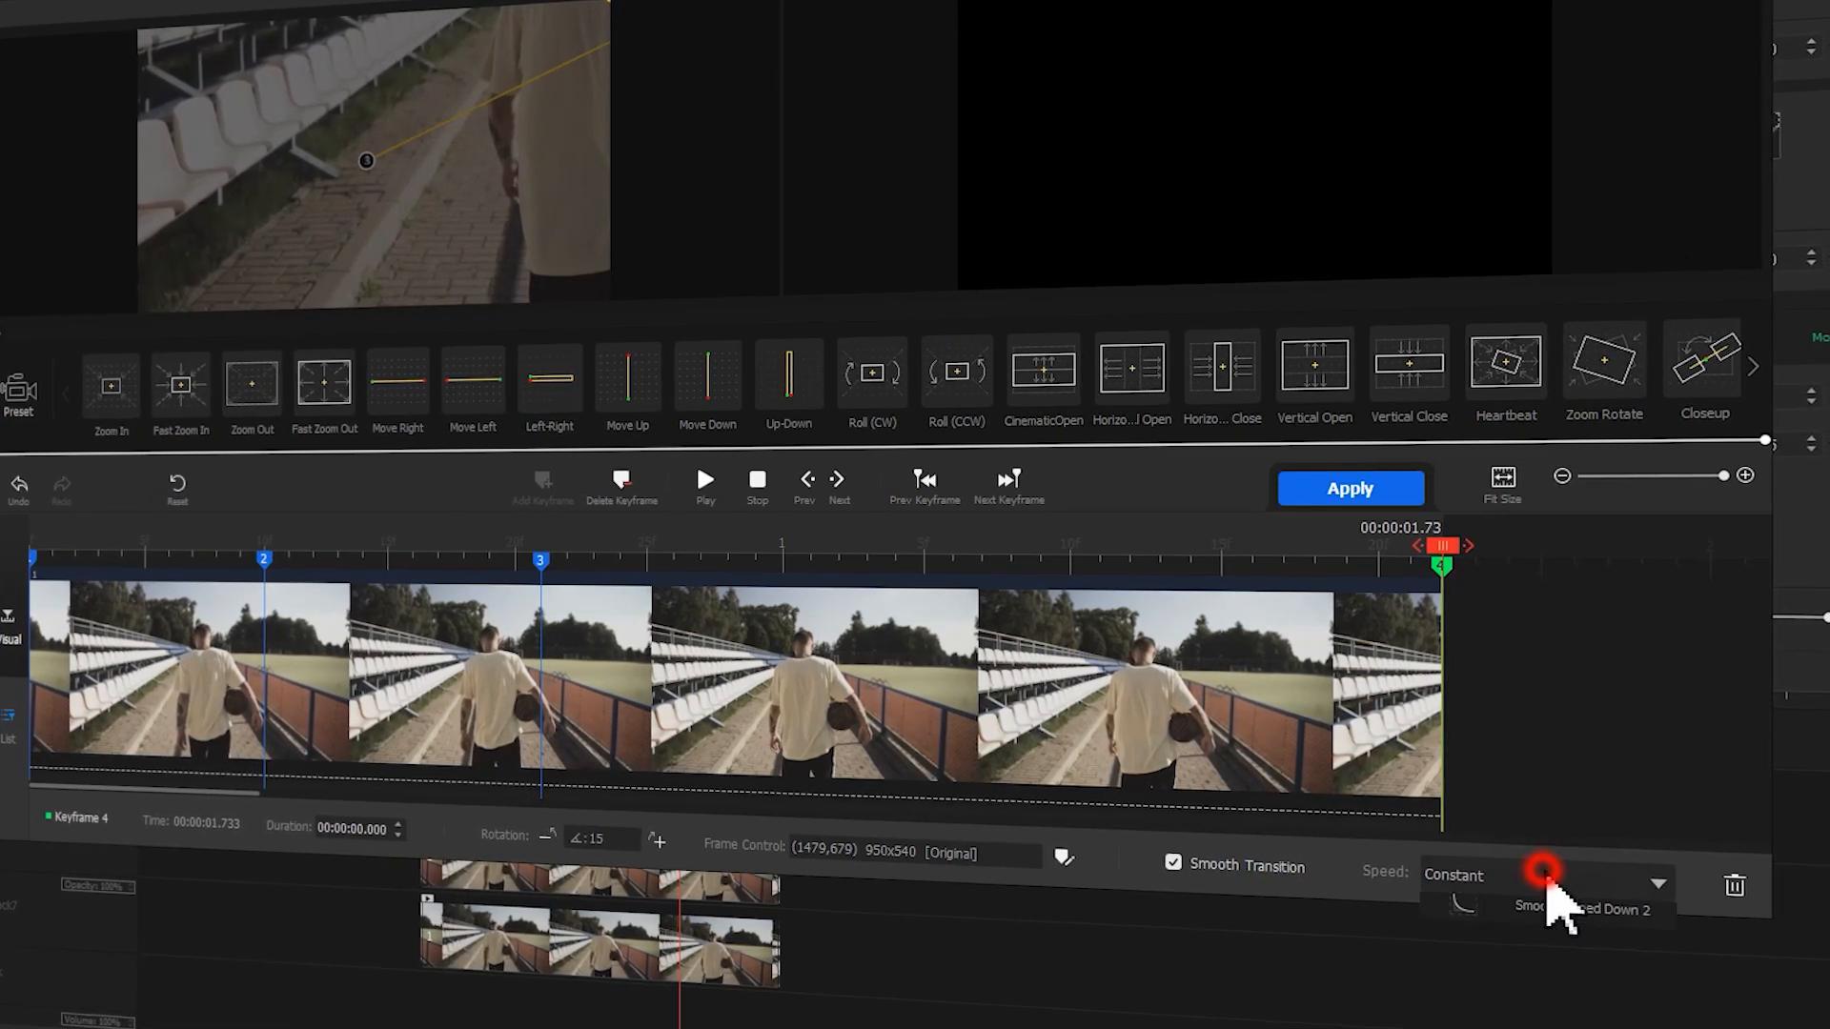
click(1568, 1018)
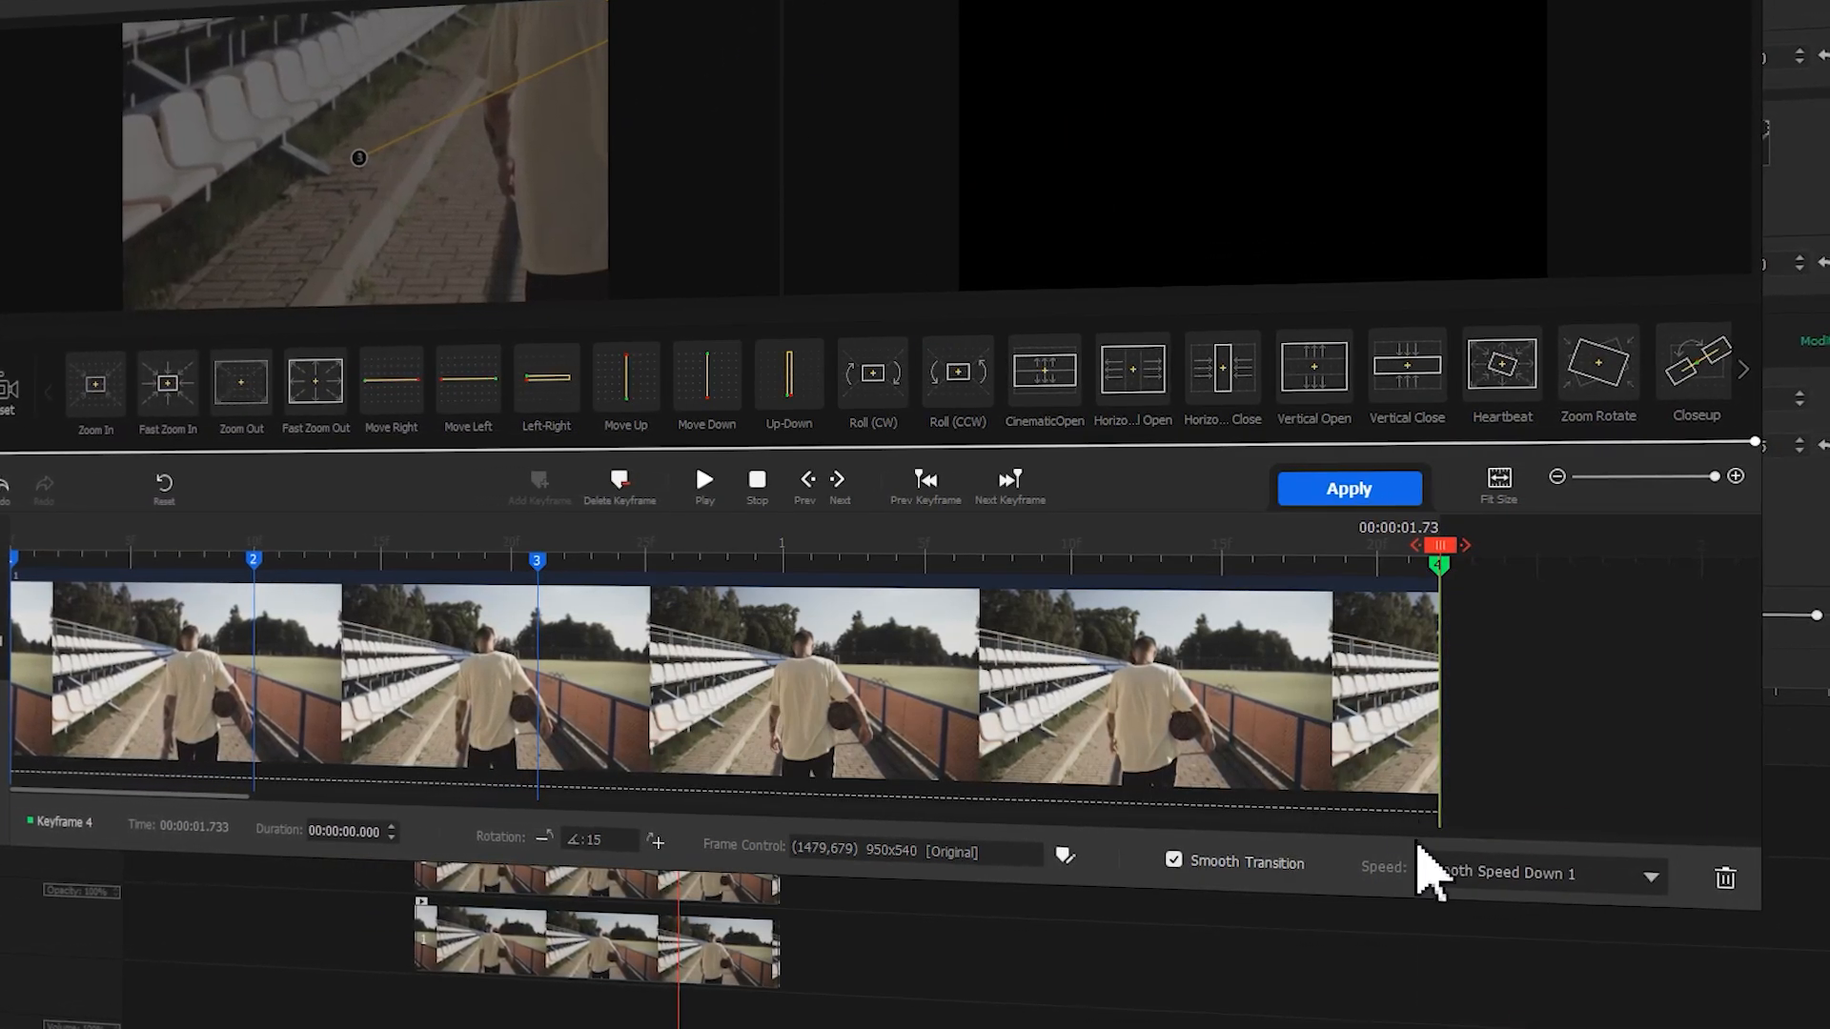
click(1358, 491)
Select the overlay clip third from the end of the stack and open its Motion editor.
click(534, 776)
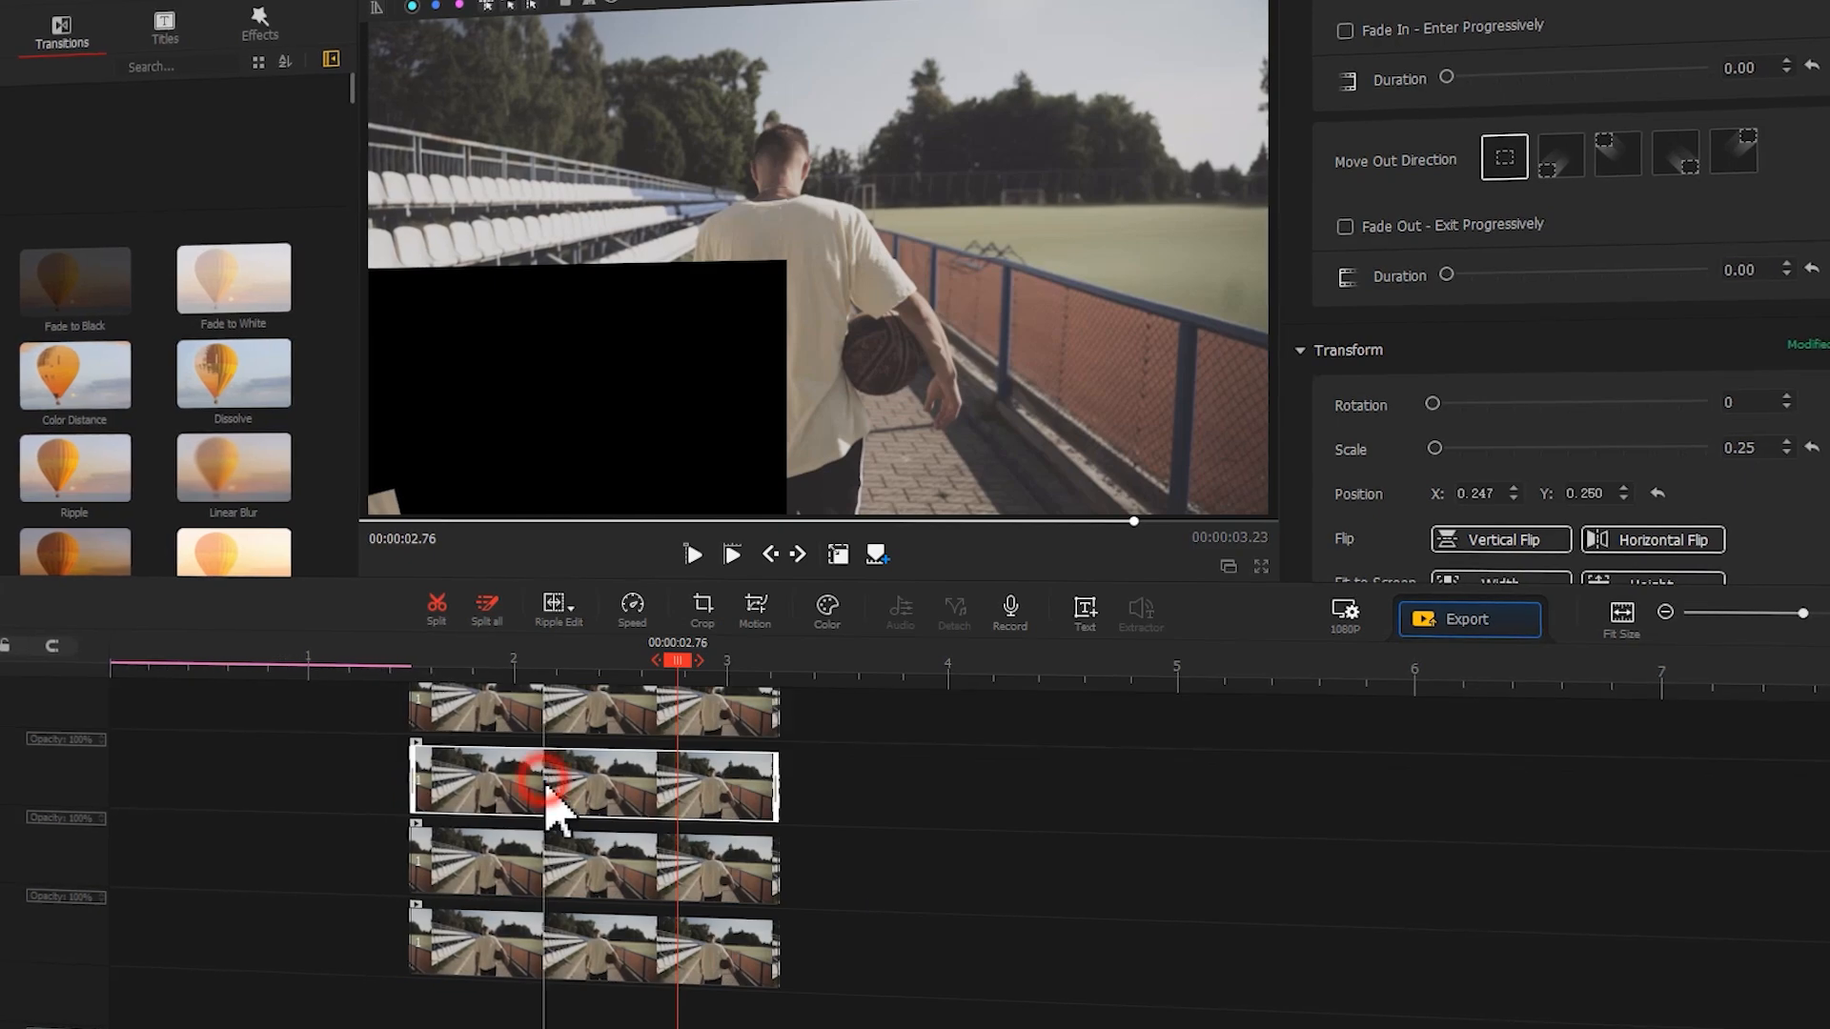
click(757, 610)
click(533, 482)
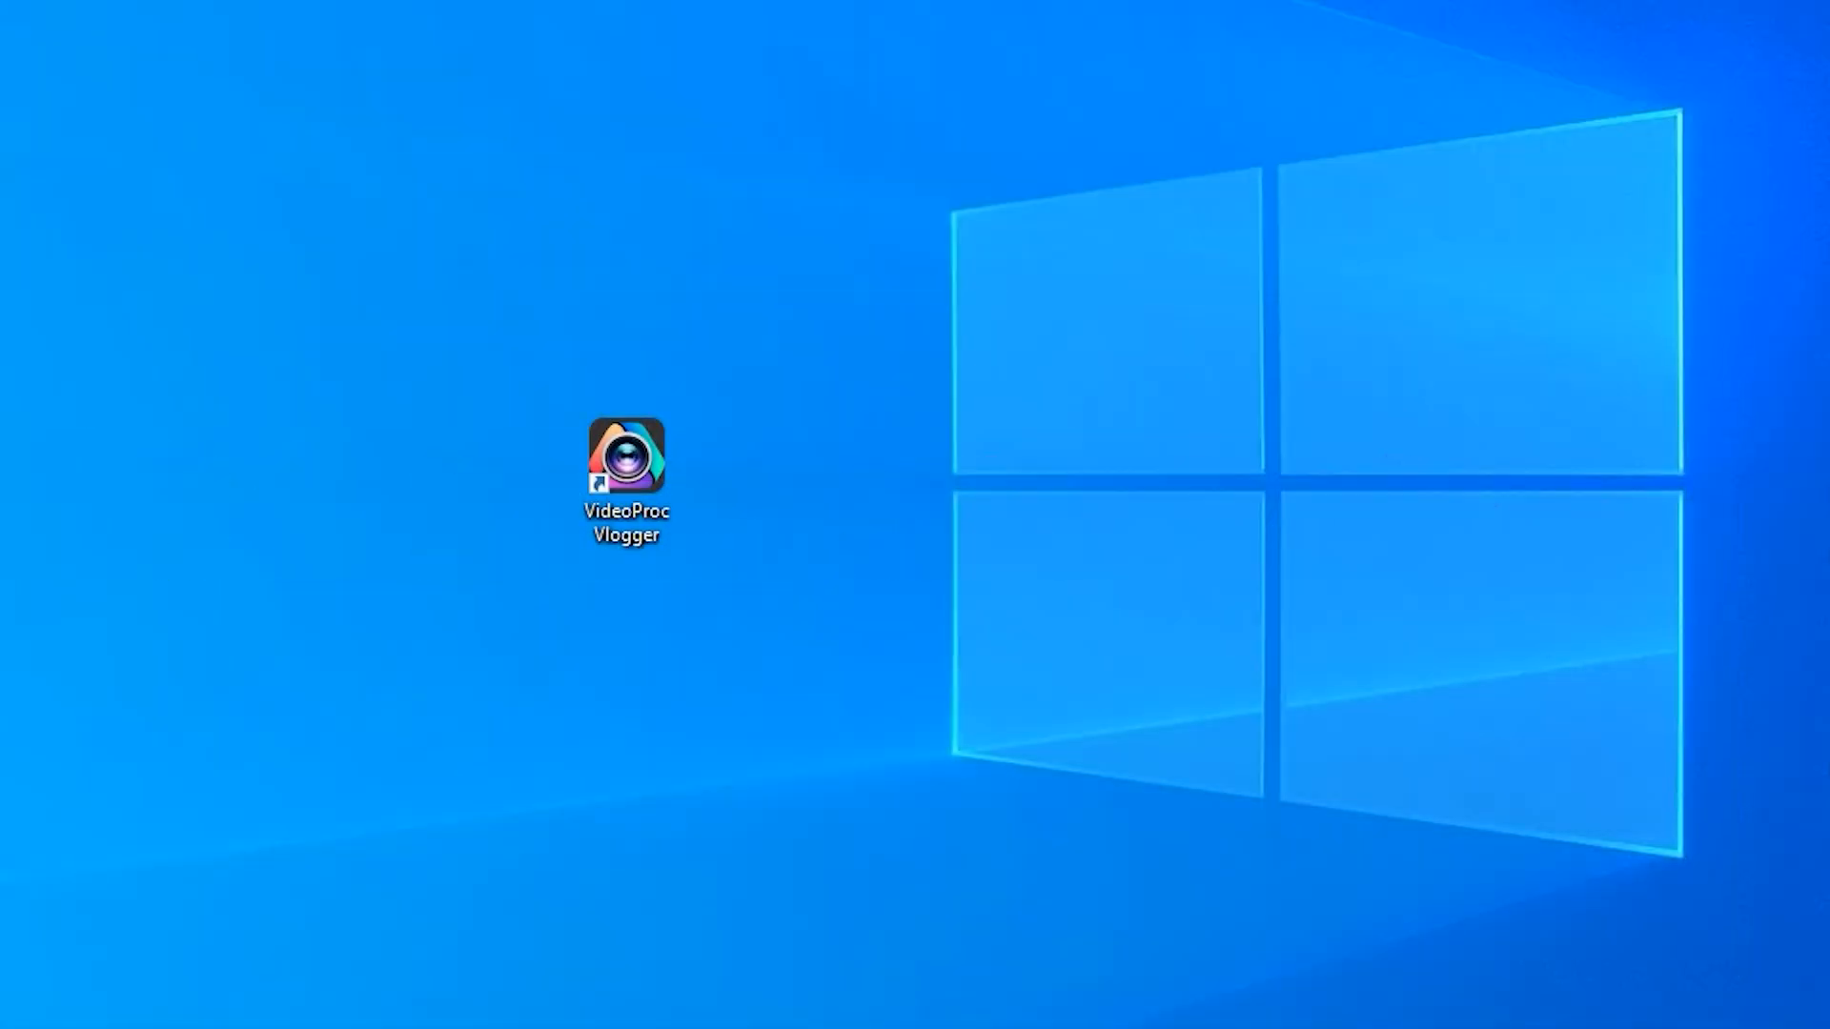
In VideoProc Vlogger, create a 1920 x 1080, 30 fps project named crop and import the five videos and the music file.
double_click(665, 456)
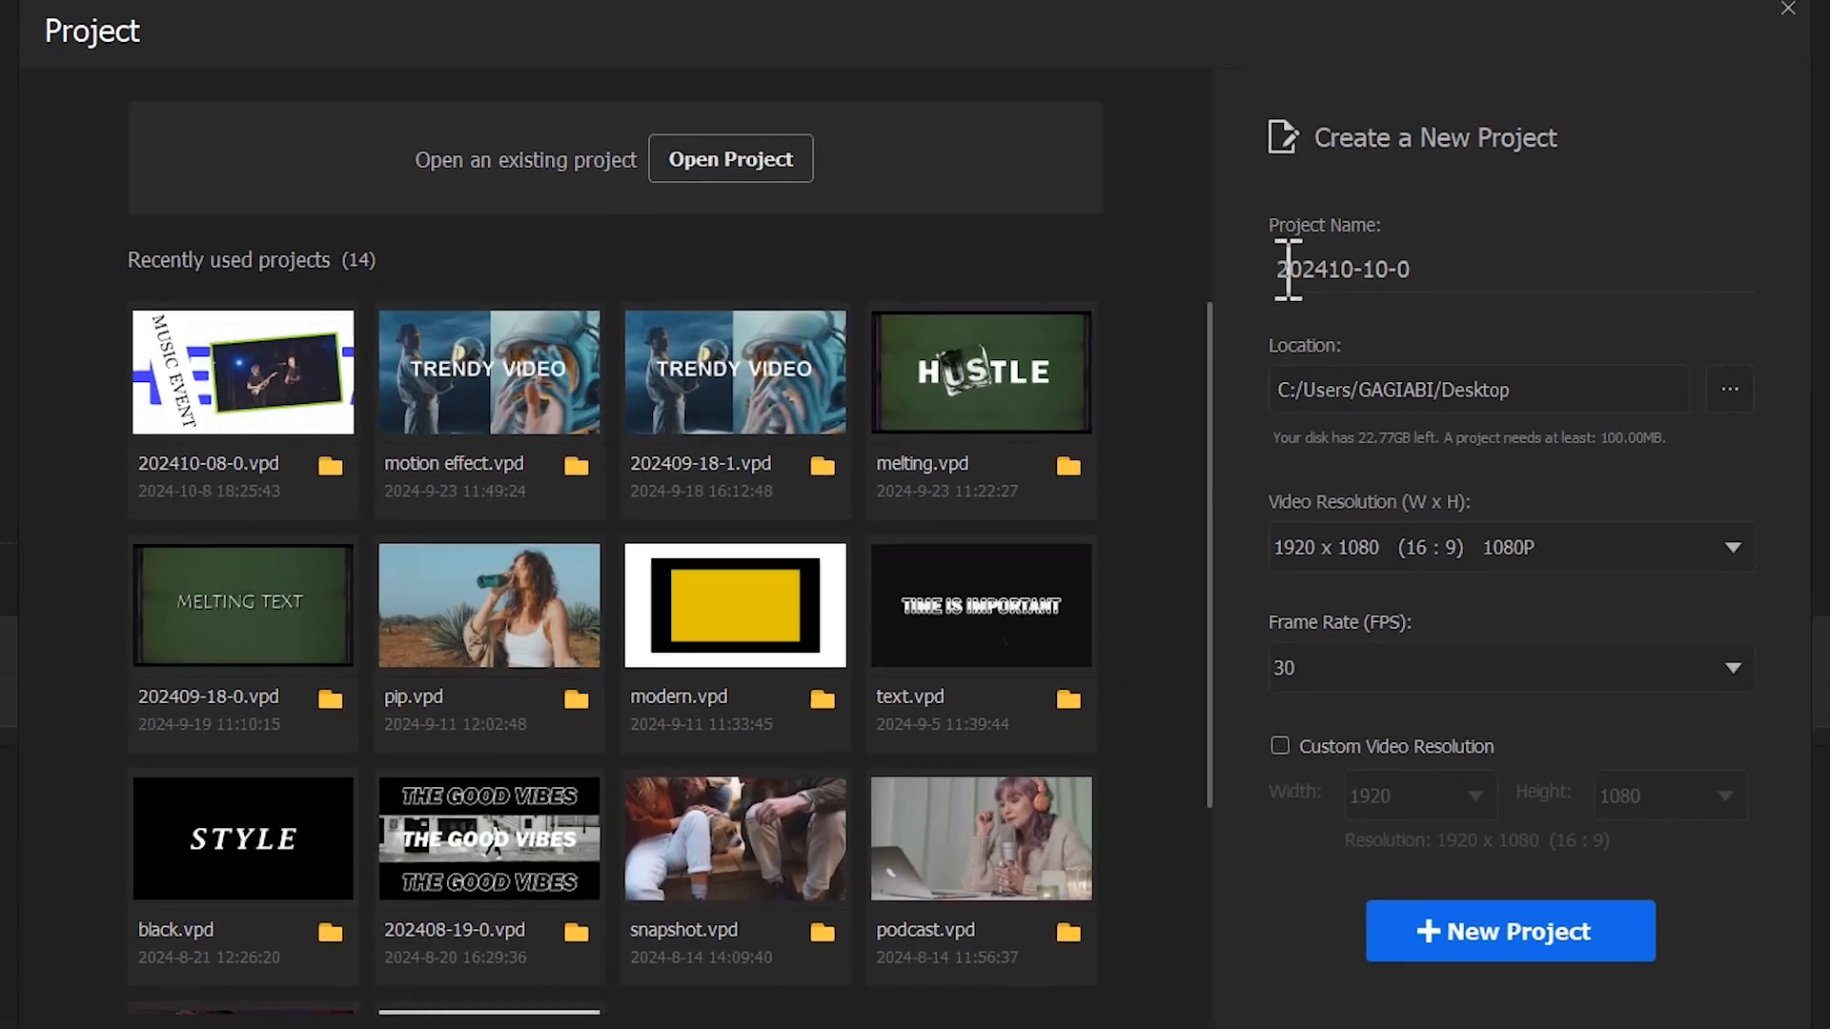
triple_click(1278, 273)
text(crop)
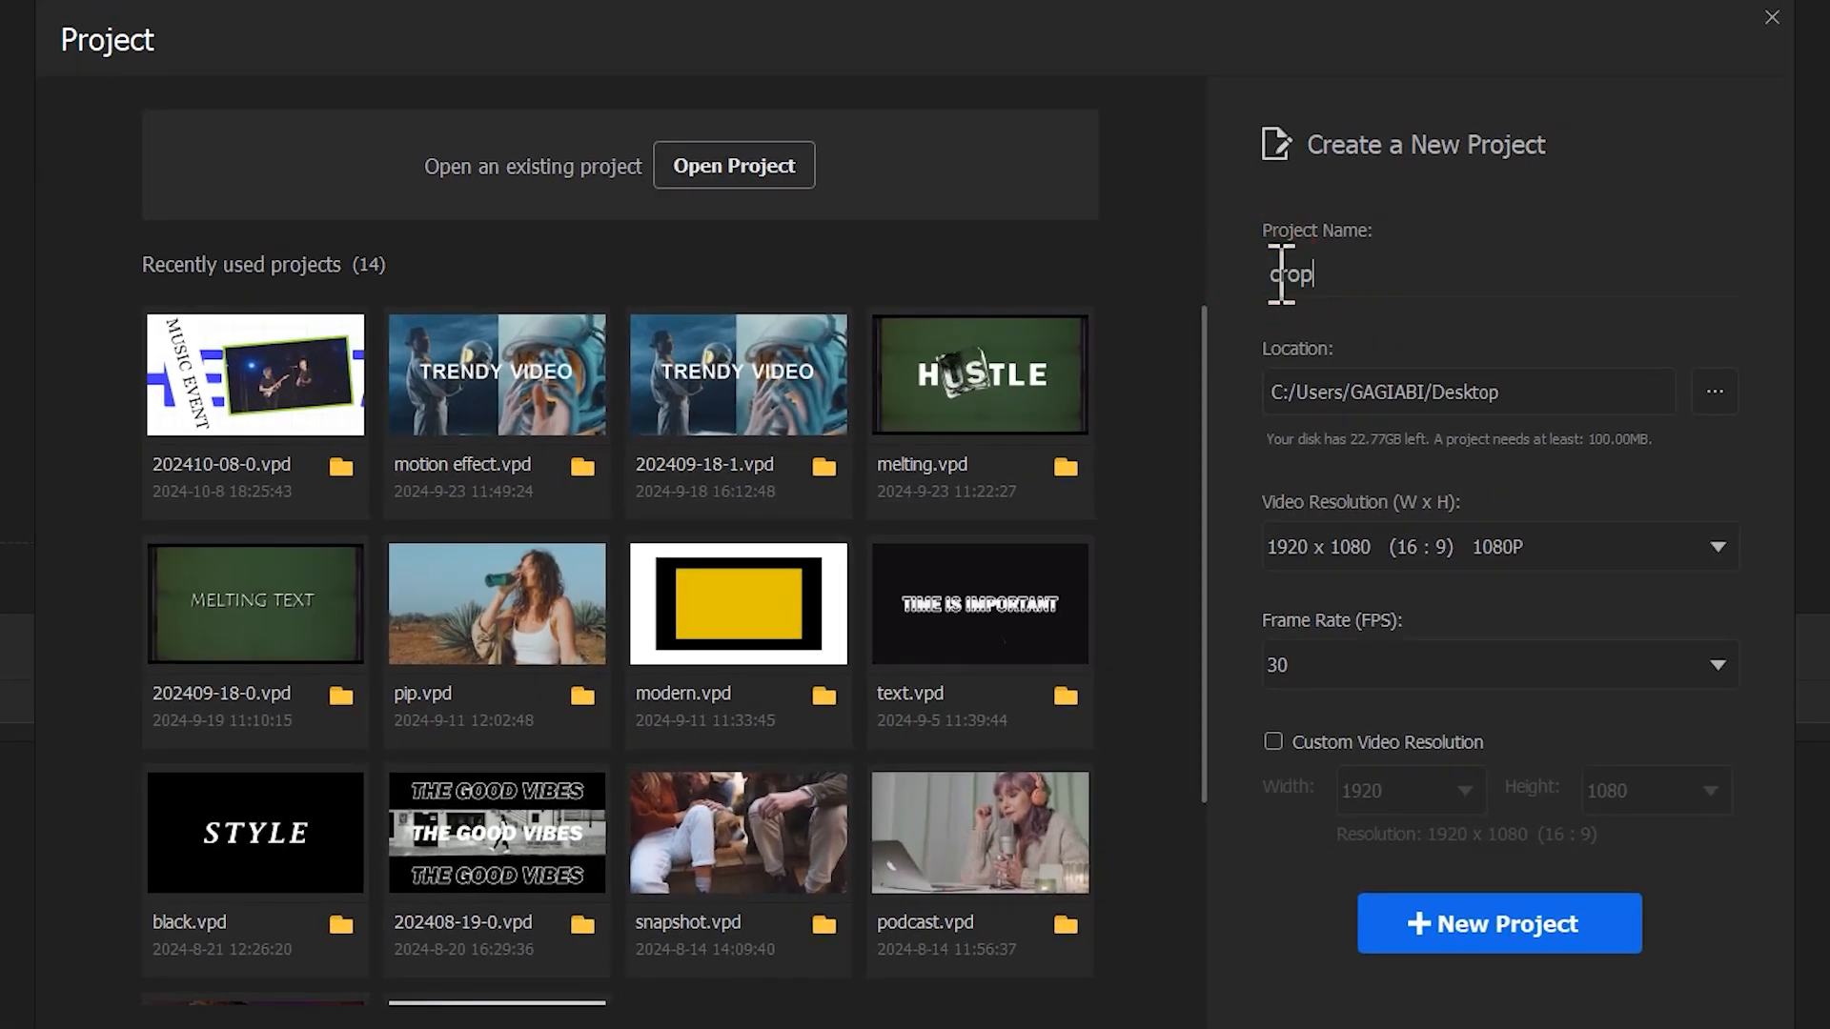
click(1411, 930)
drag(0, 448, 200, 366)
Add seven new overlay tracks to the timeline, up to Overlay Track7.
click(20, 642)
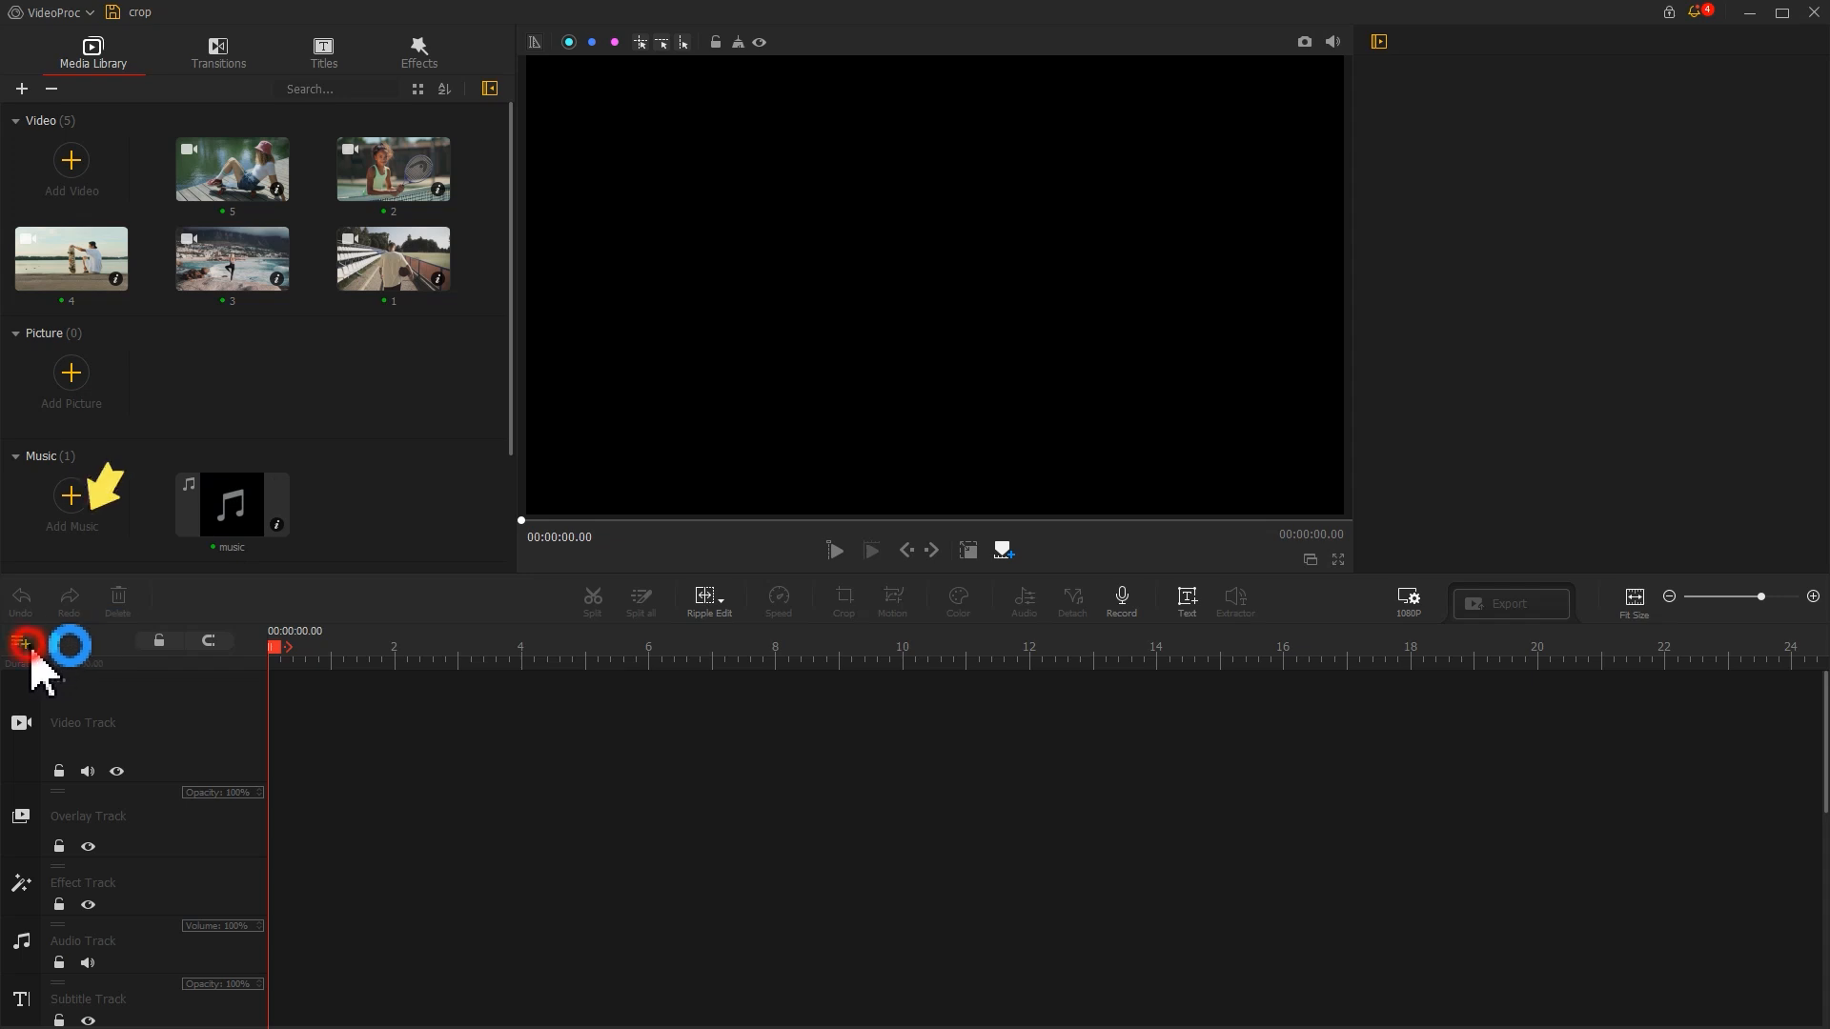
click(38, 656)
click(20, 642)
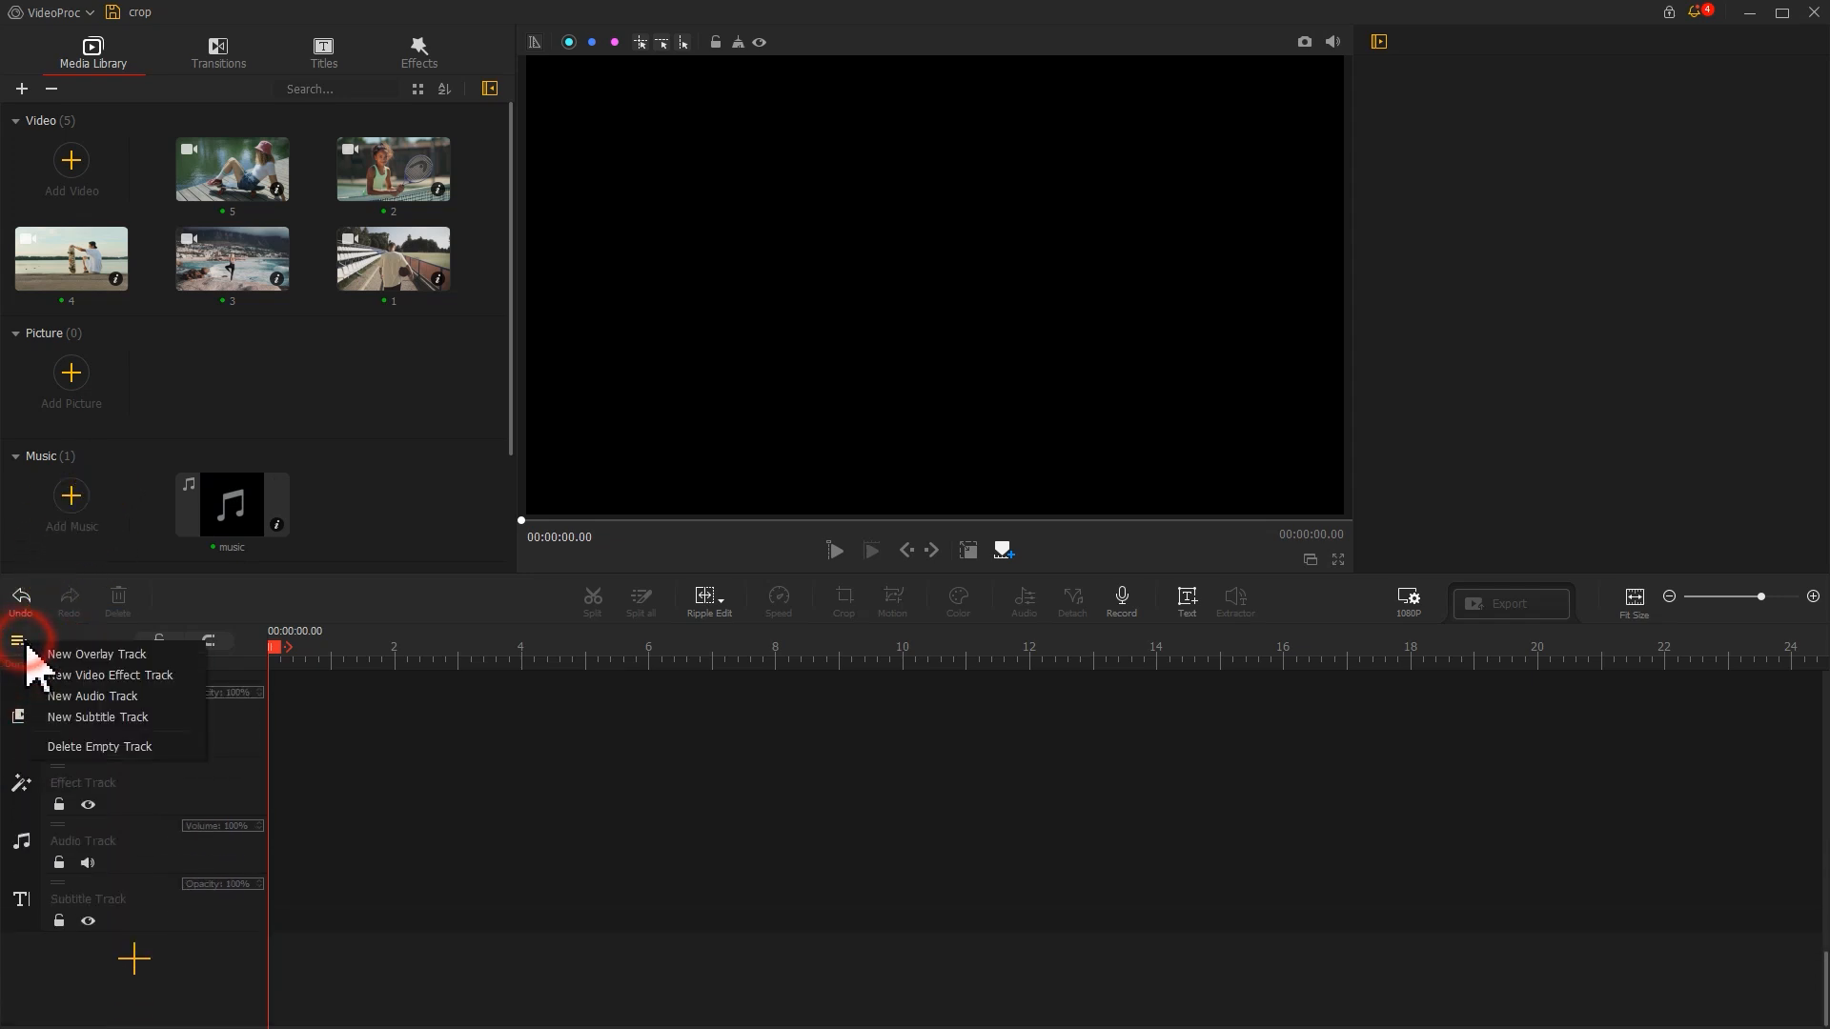
click(38, 656)
click(20, 642)
click(46, 658)
click(20, 642)
click(39, 656)
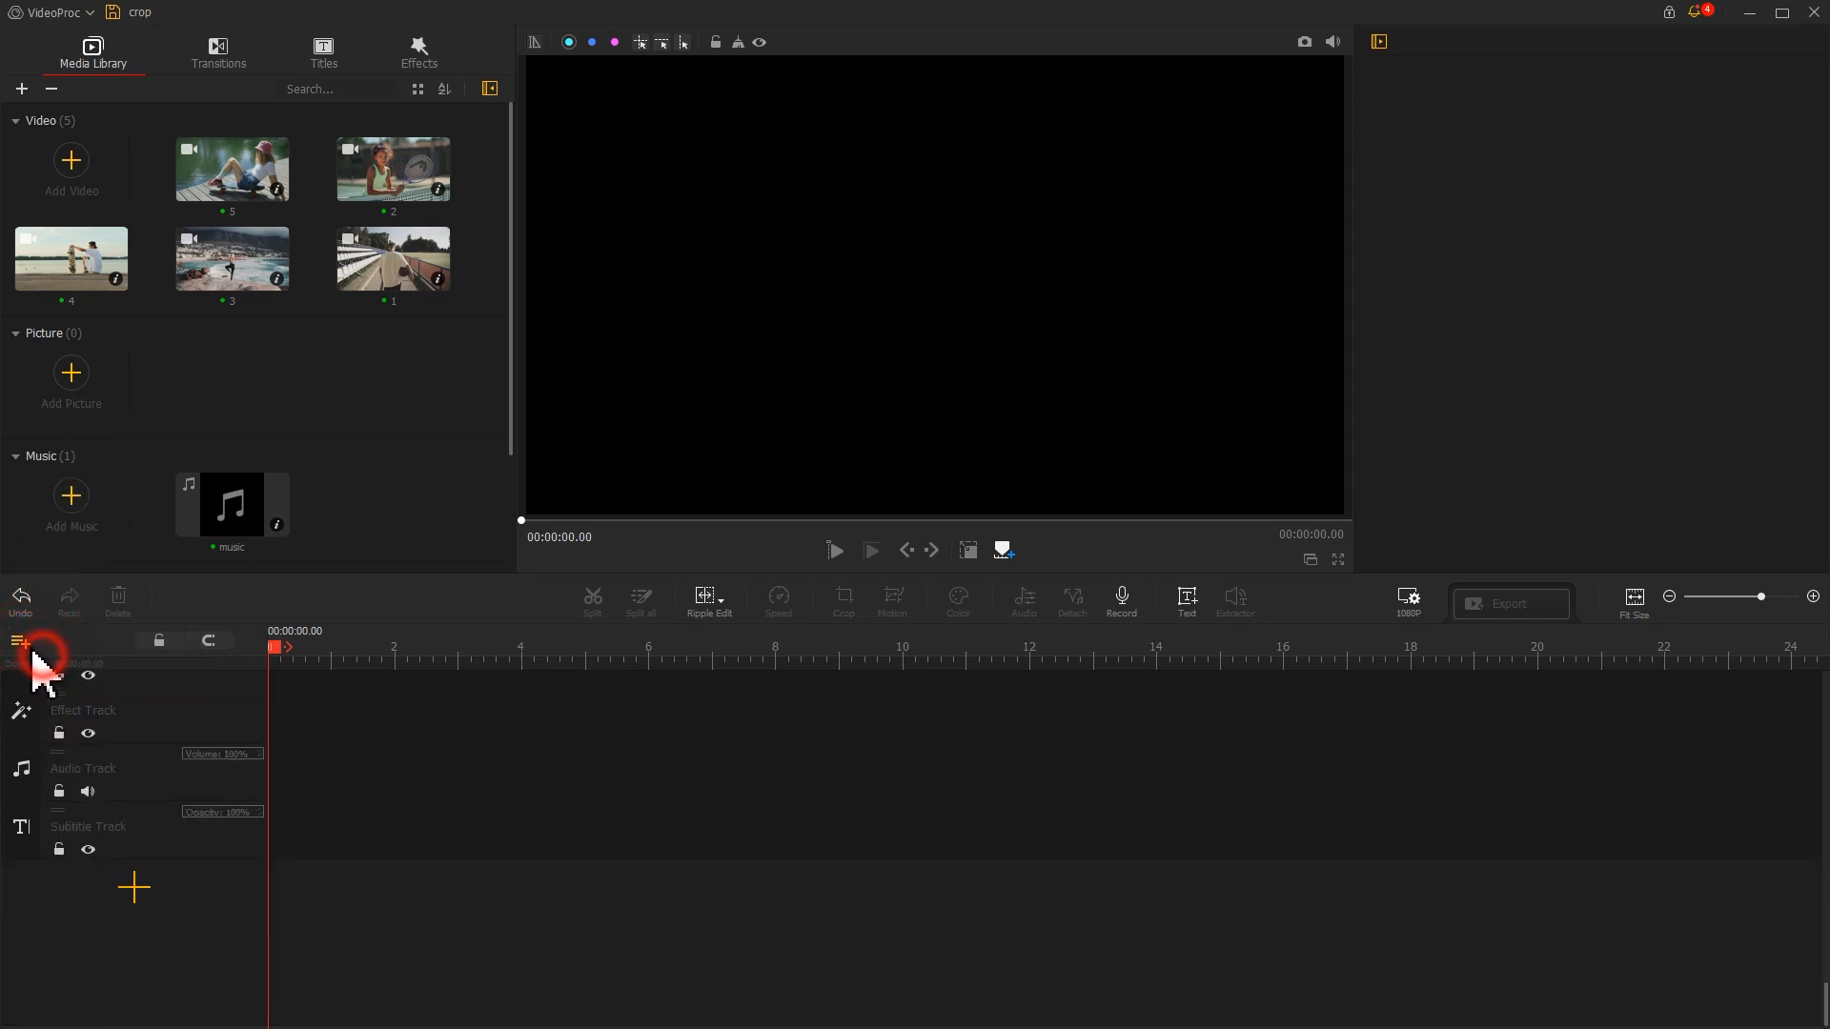
click(20, 642)
click(38, 656)
click(20, 641)
click(39, 656)
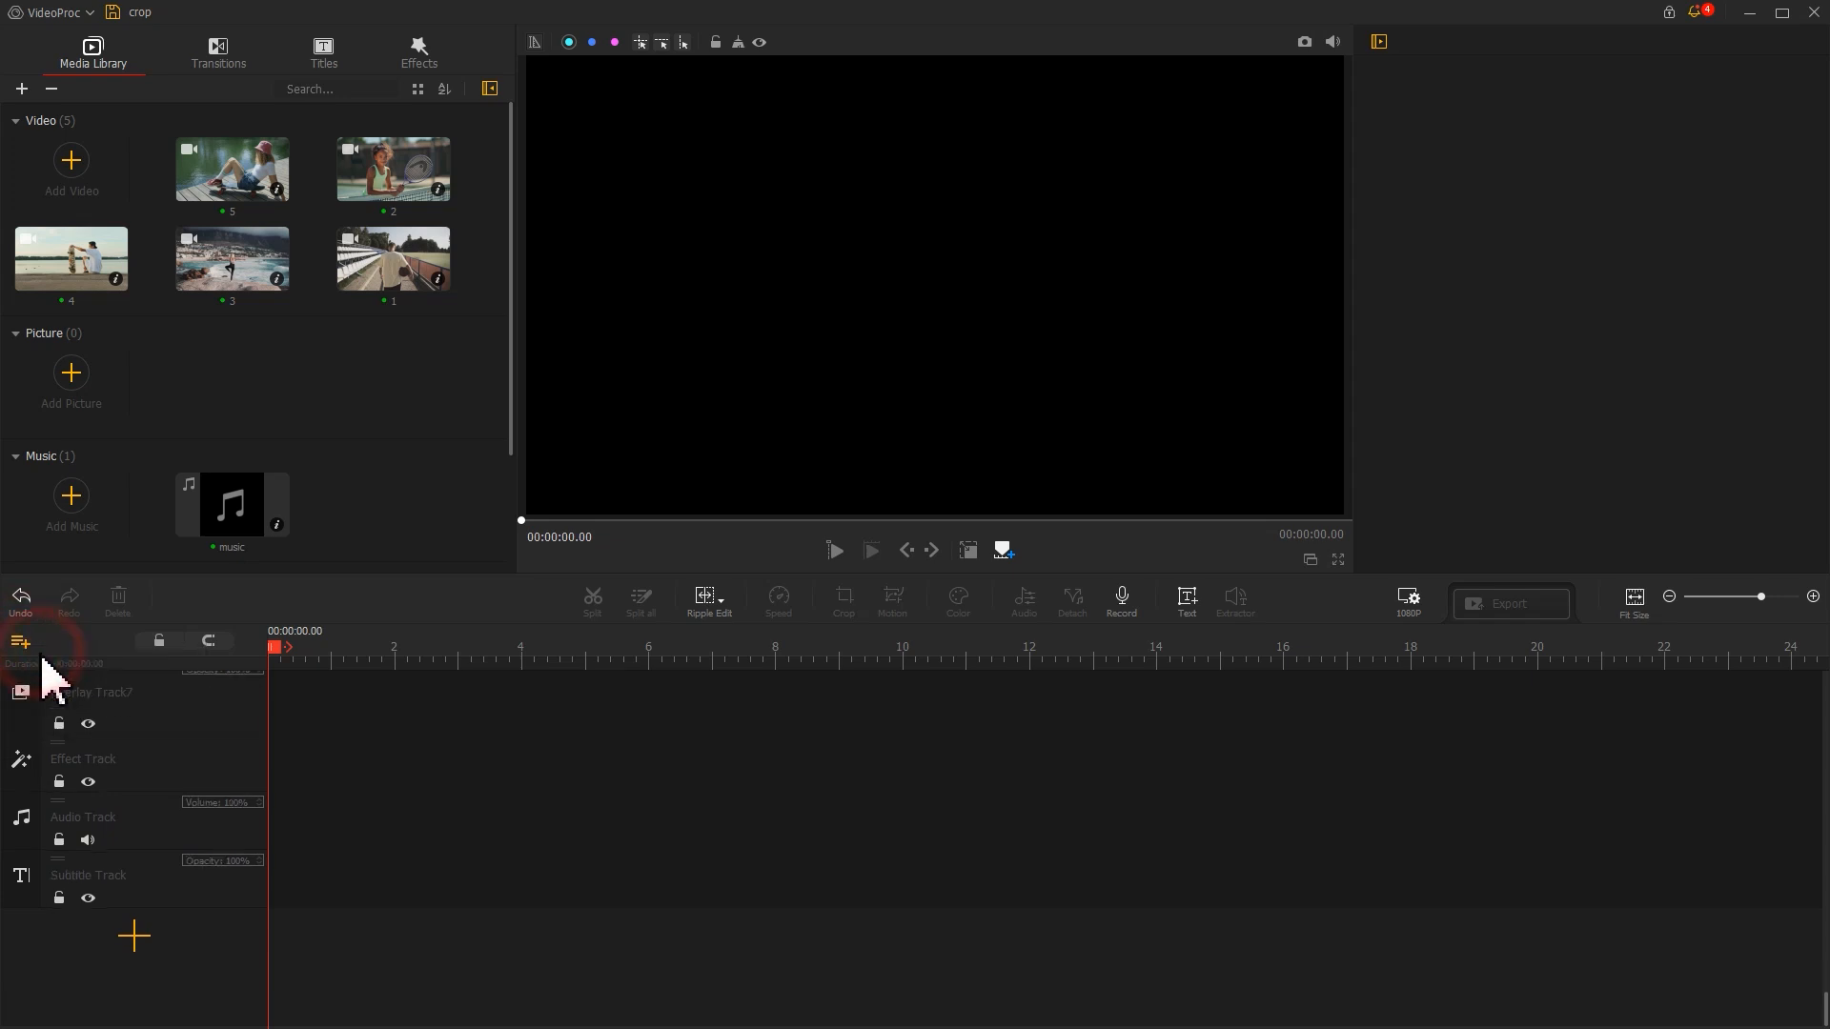
scroll(407, 829, up, 5)
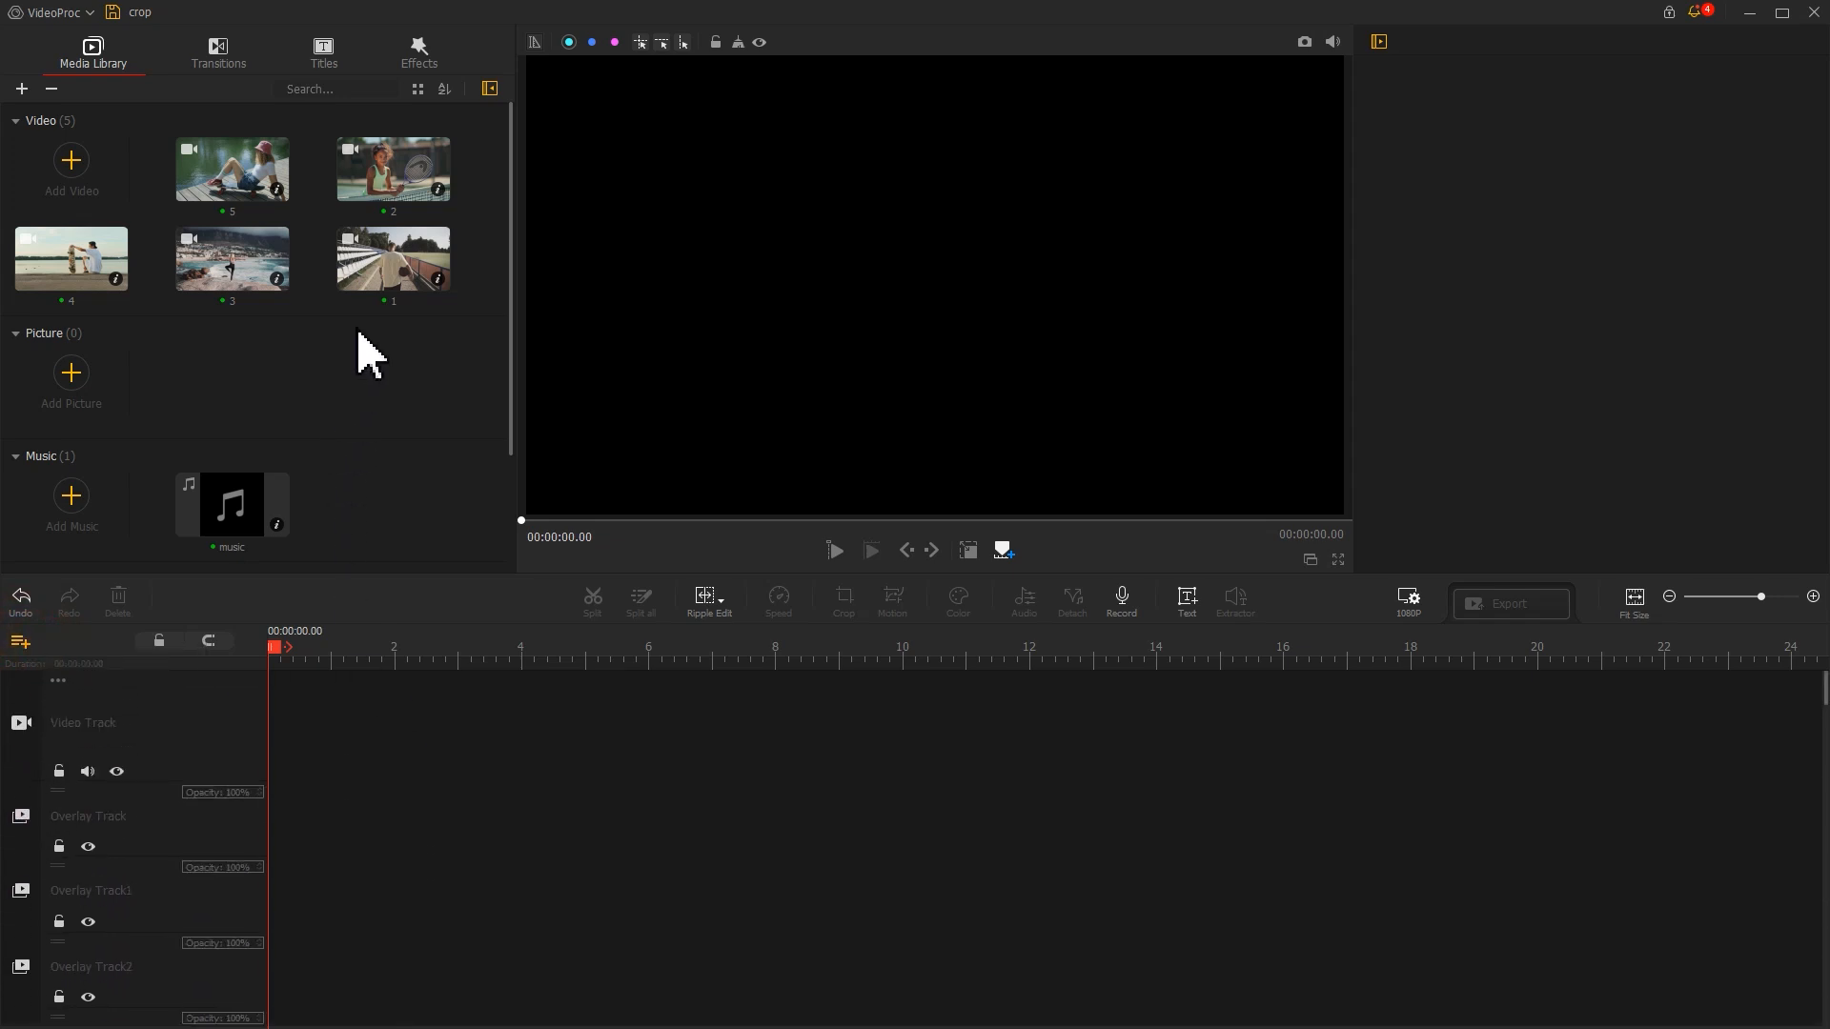
Place video 1 at the start of the Video Track, split it at 00:00:03.23, and delete the part after the cut.
drag(386, 300, 319, 755)
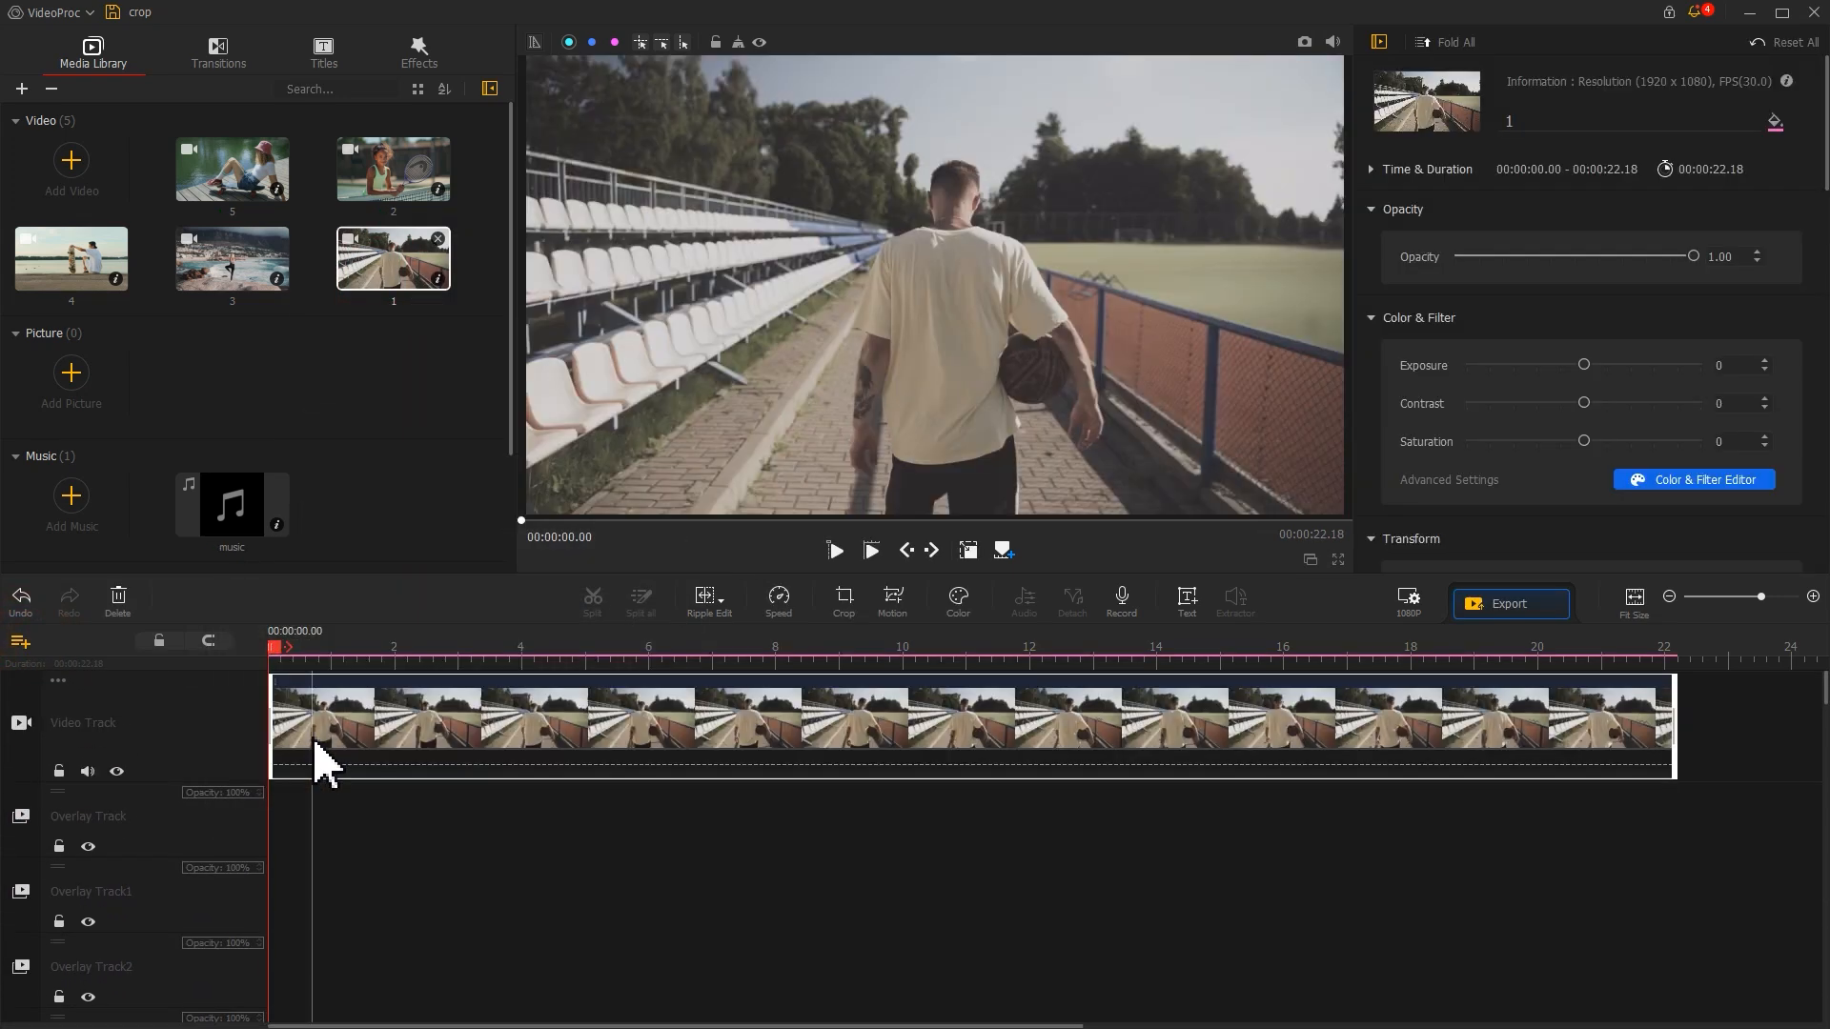
click(448, 651)
drag(452, 656, 478, 658)
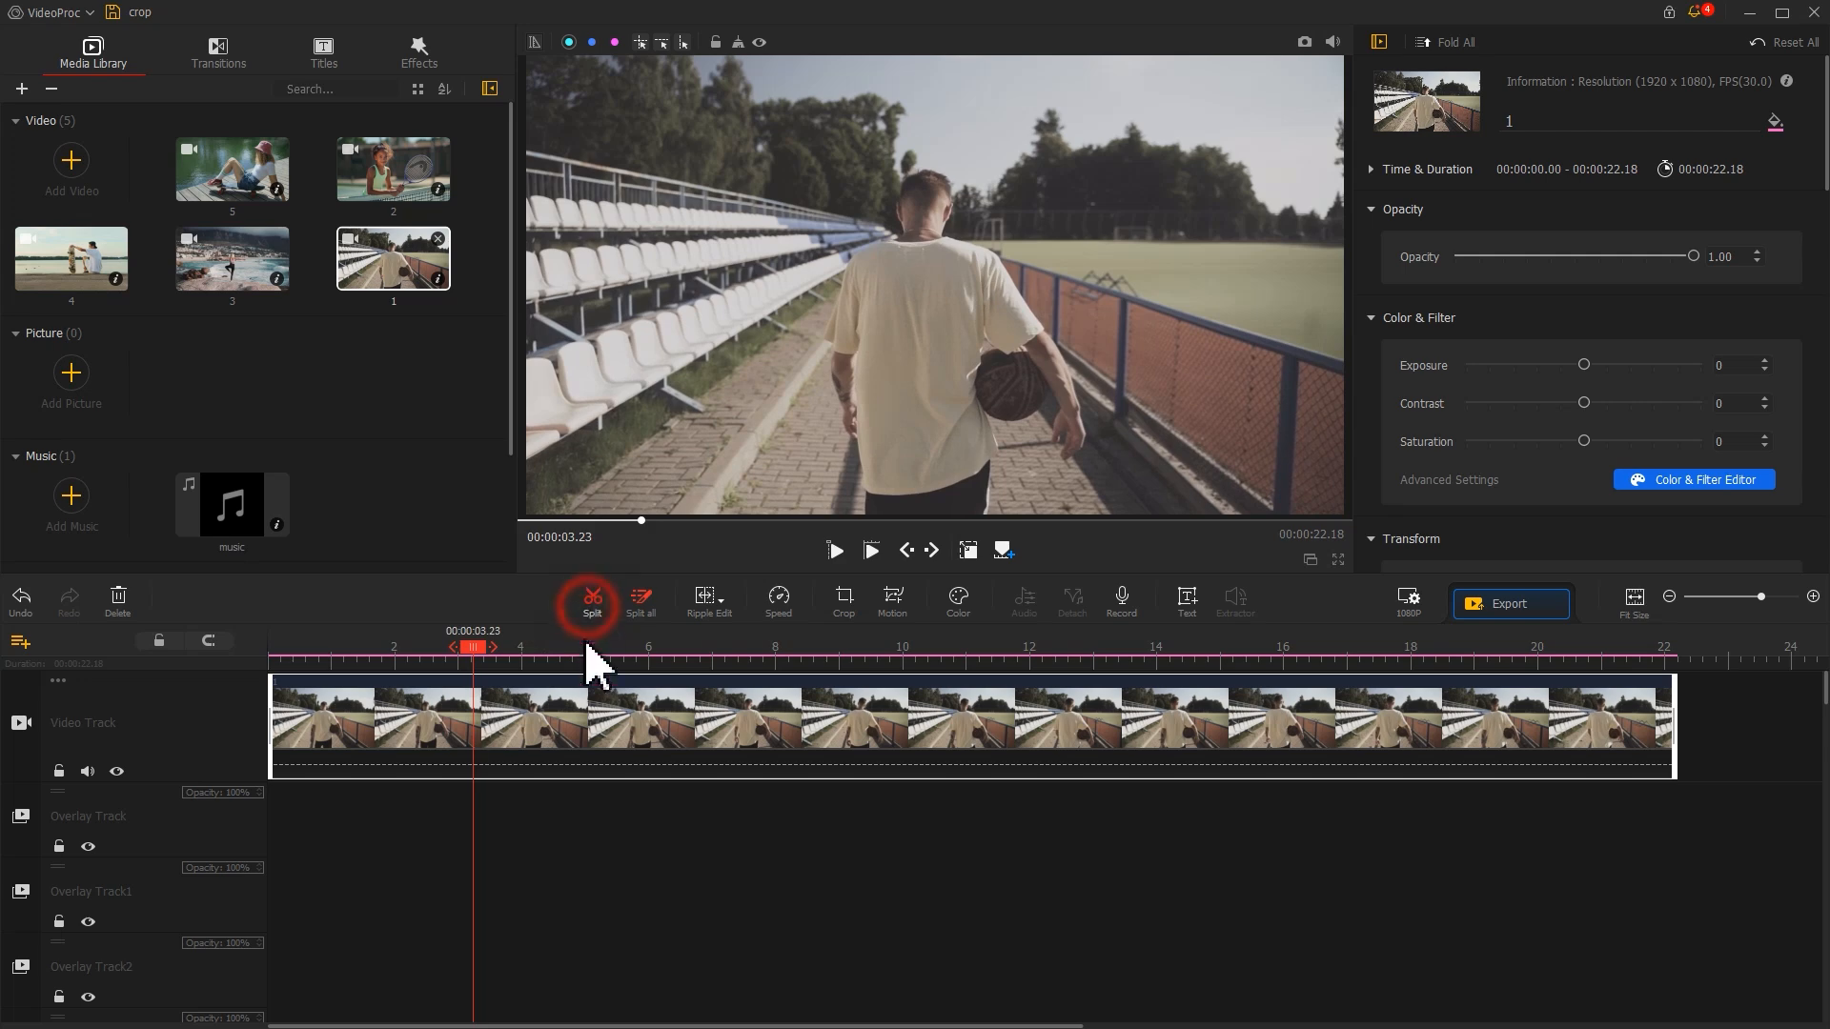
click(584, 720)
key(Delete)
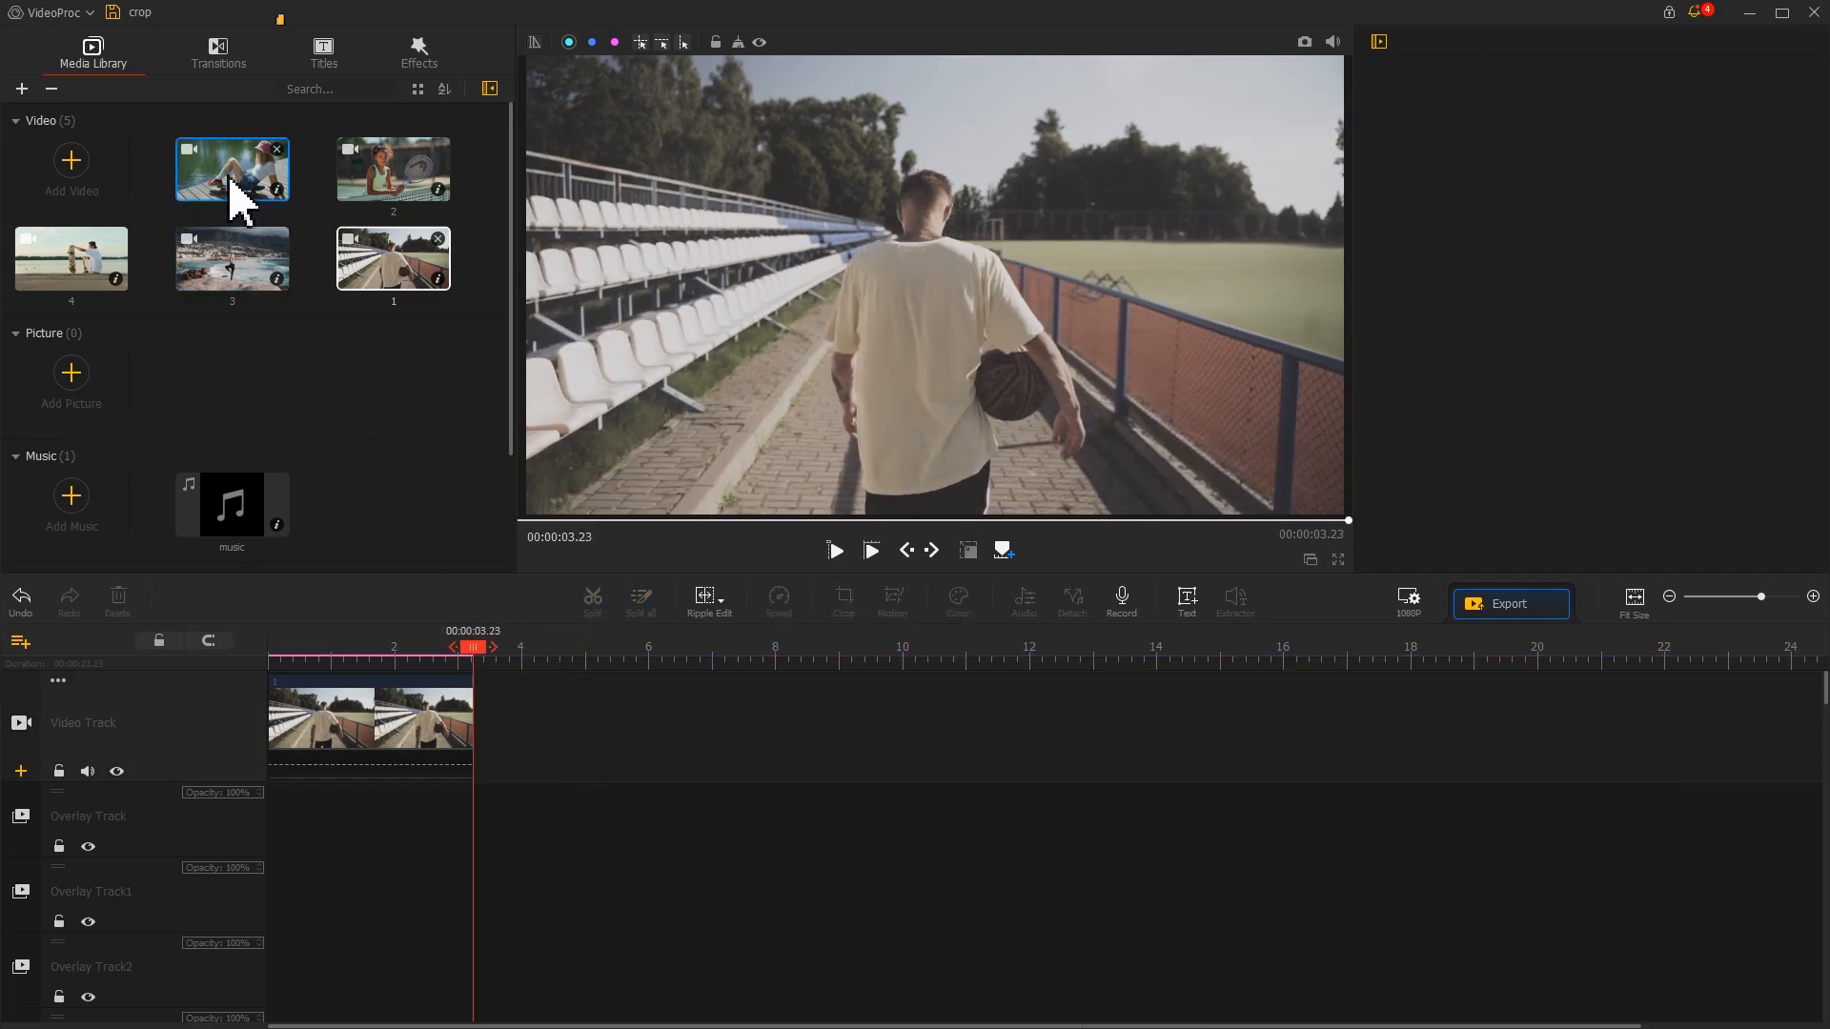
Add a Fade transition at the start of the clip and shorten it to about 0.83 seconds.
click(219, 69)
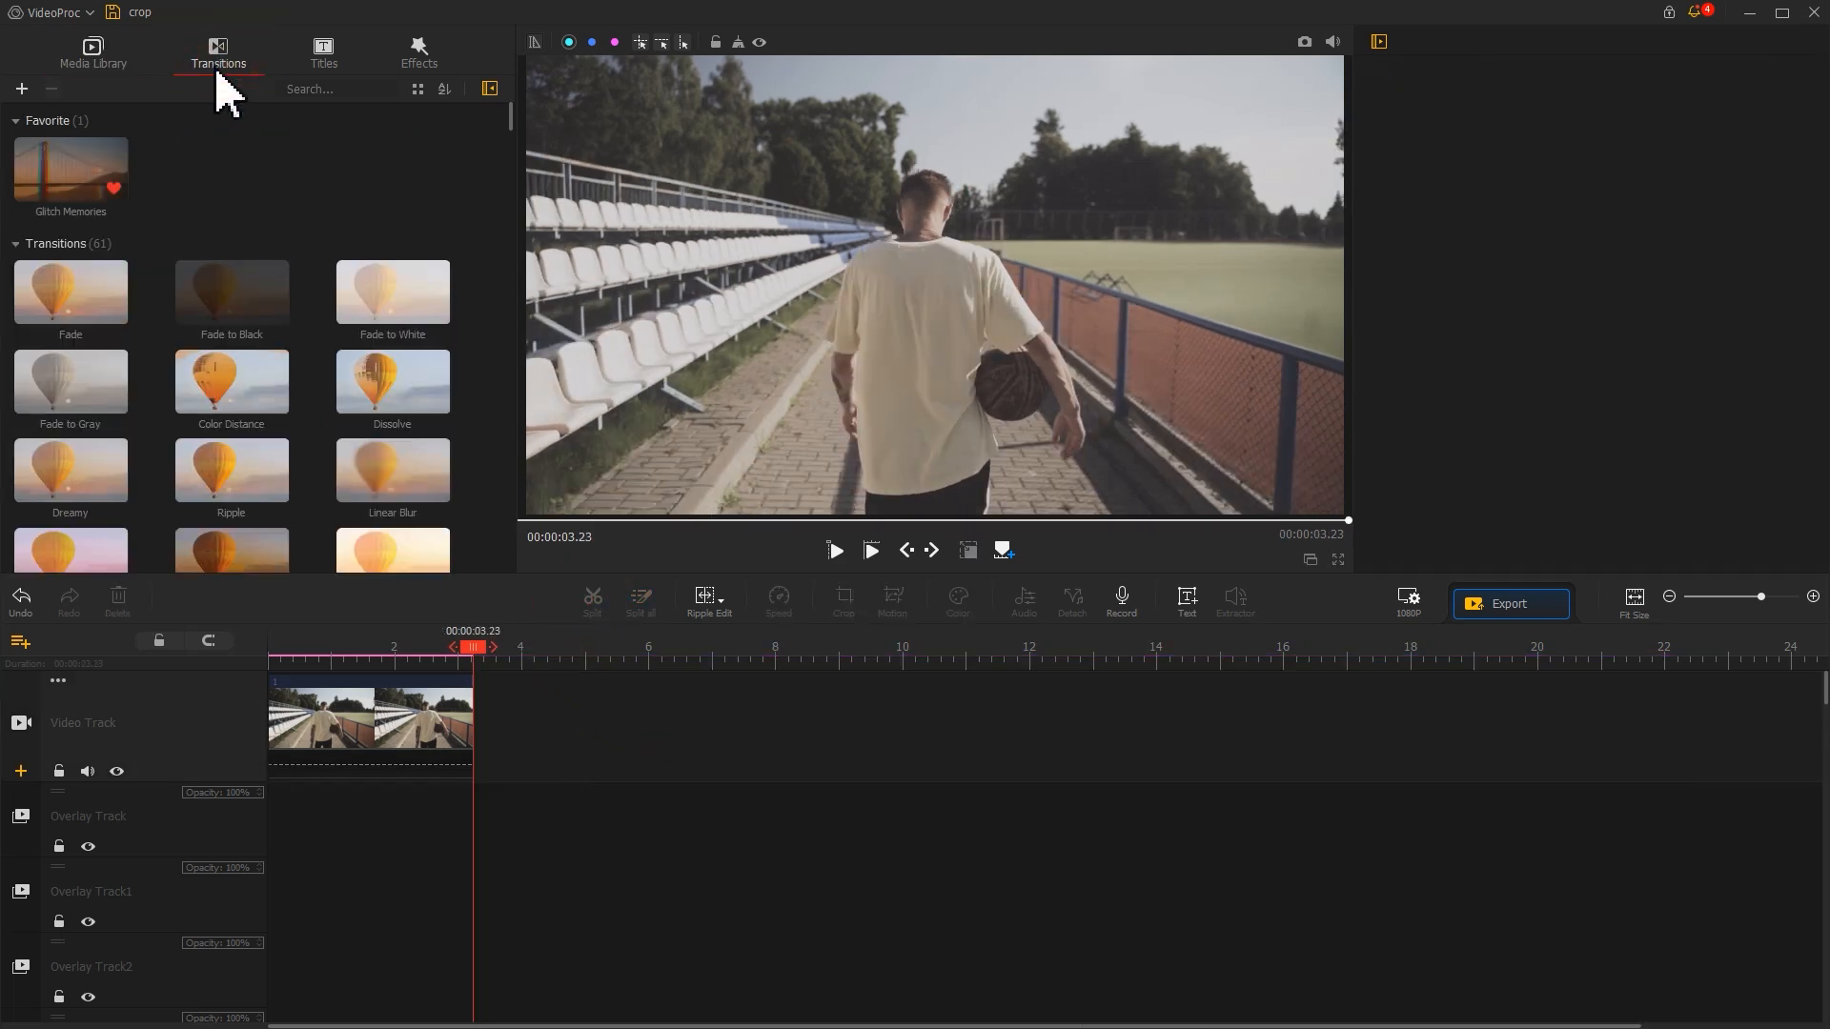
drag(96, 284, 216, 668)
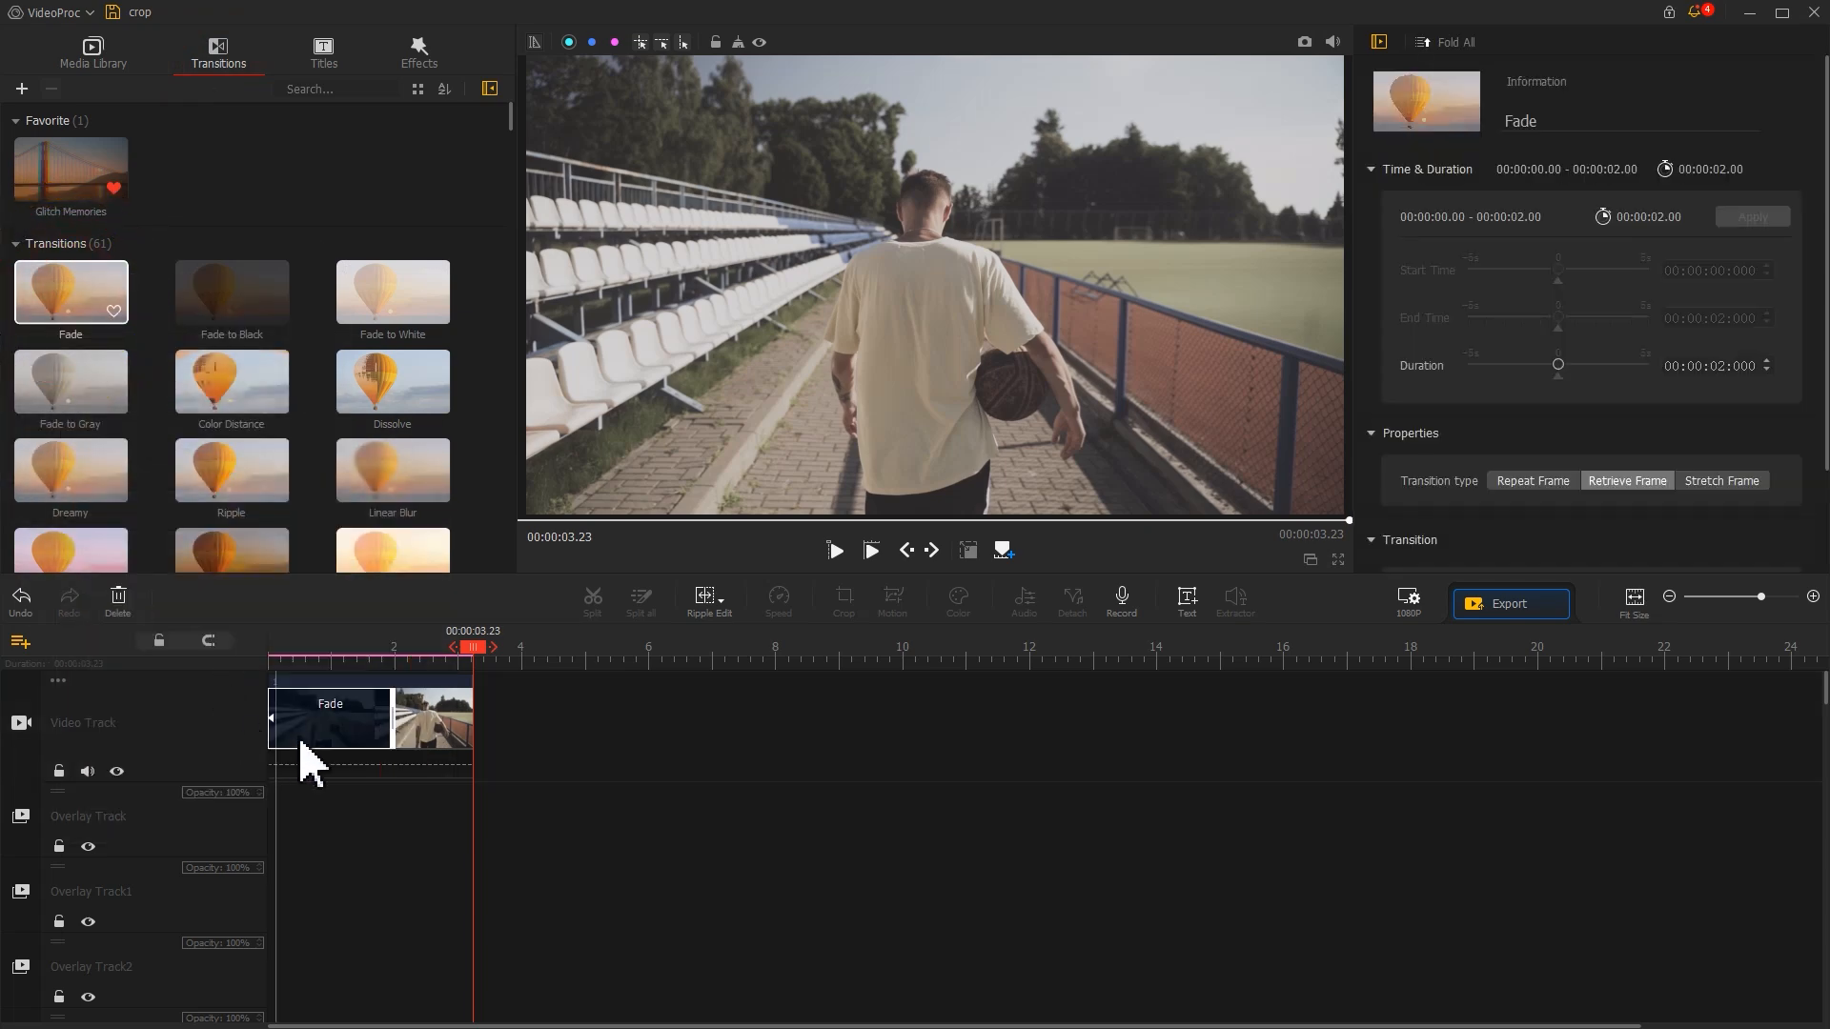
drag(392, 719, 568, 664)
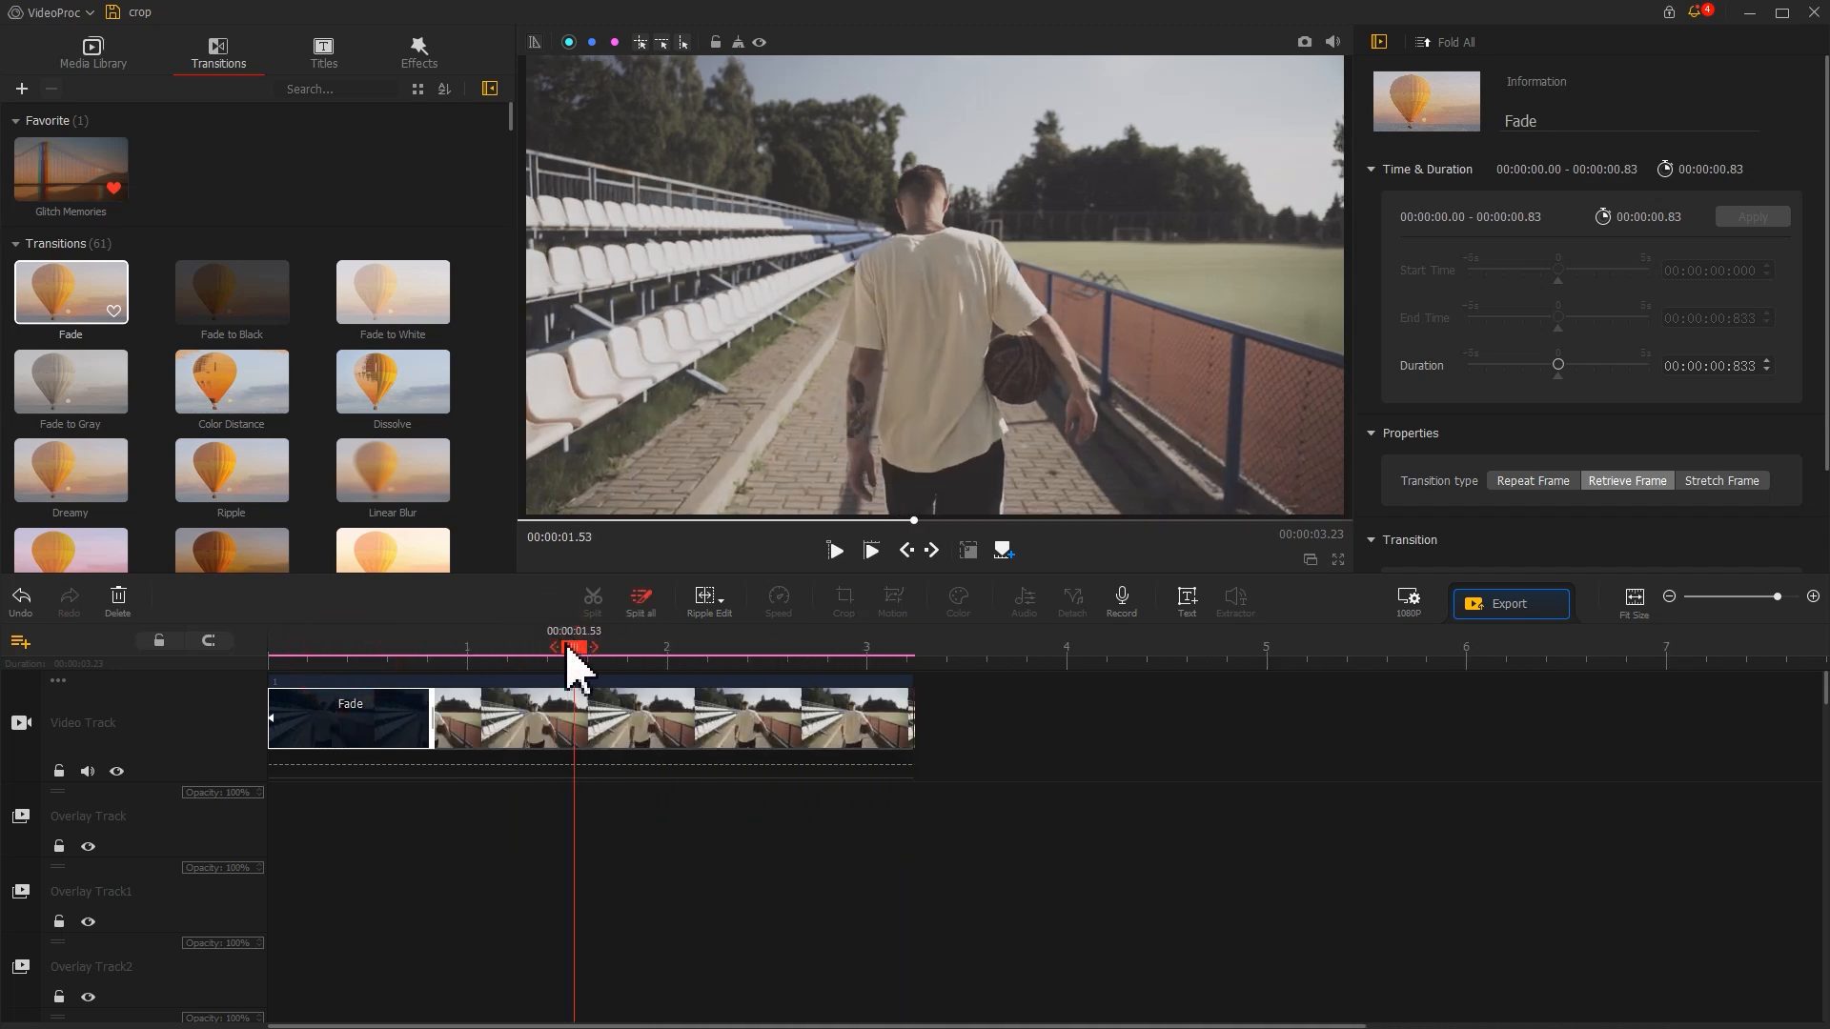
Split the clip on the Video Track at 00:00:01.50 and copy its second part.
click(575, 716)
click(593, 613)
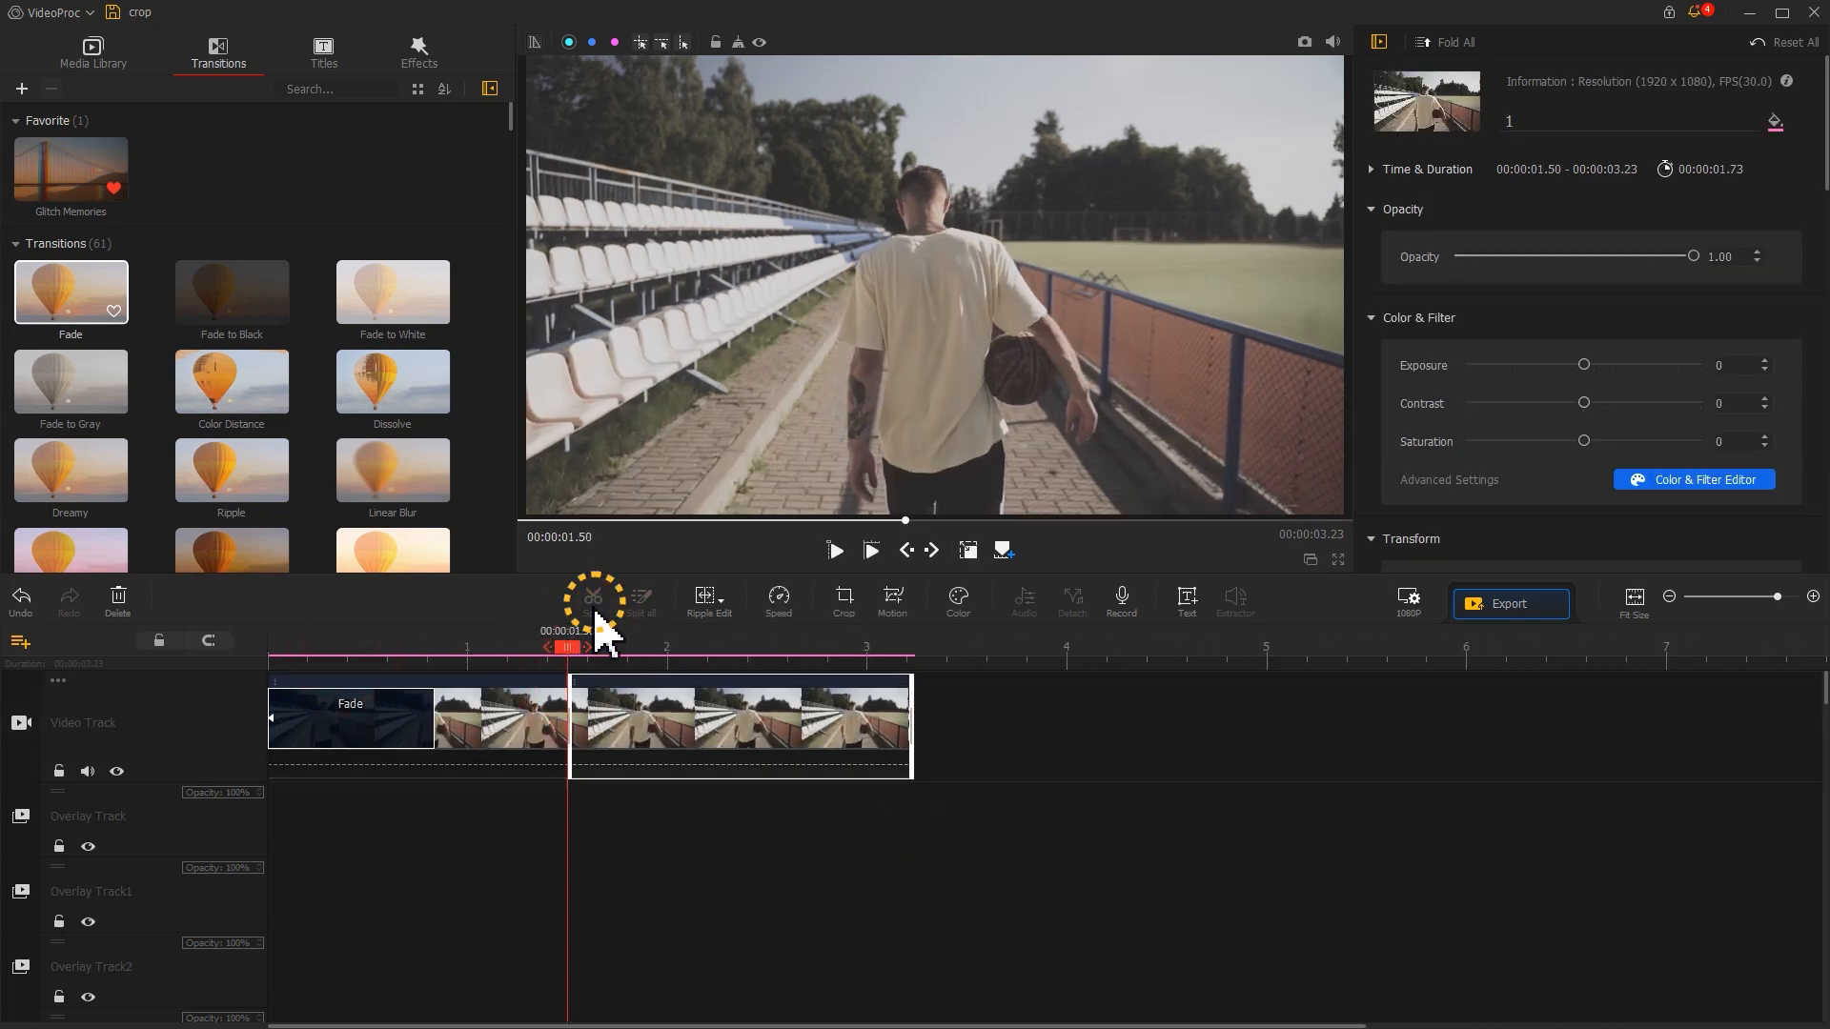
click(606, 707)
key(ctrl+c)
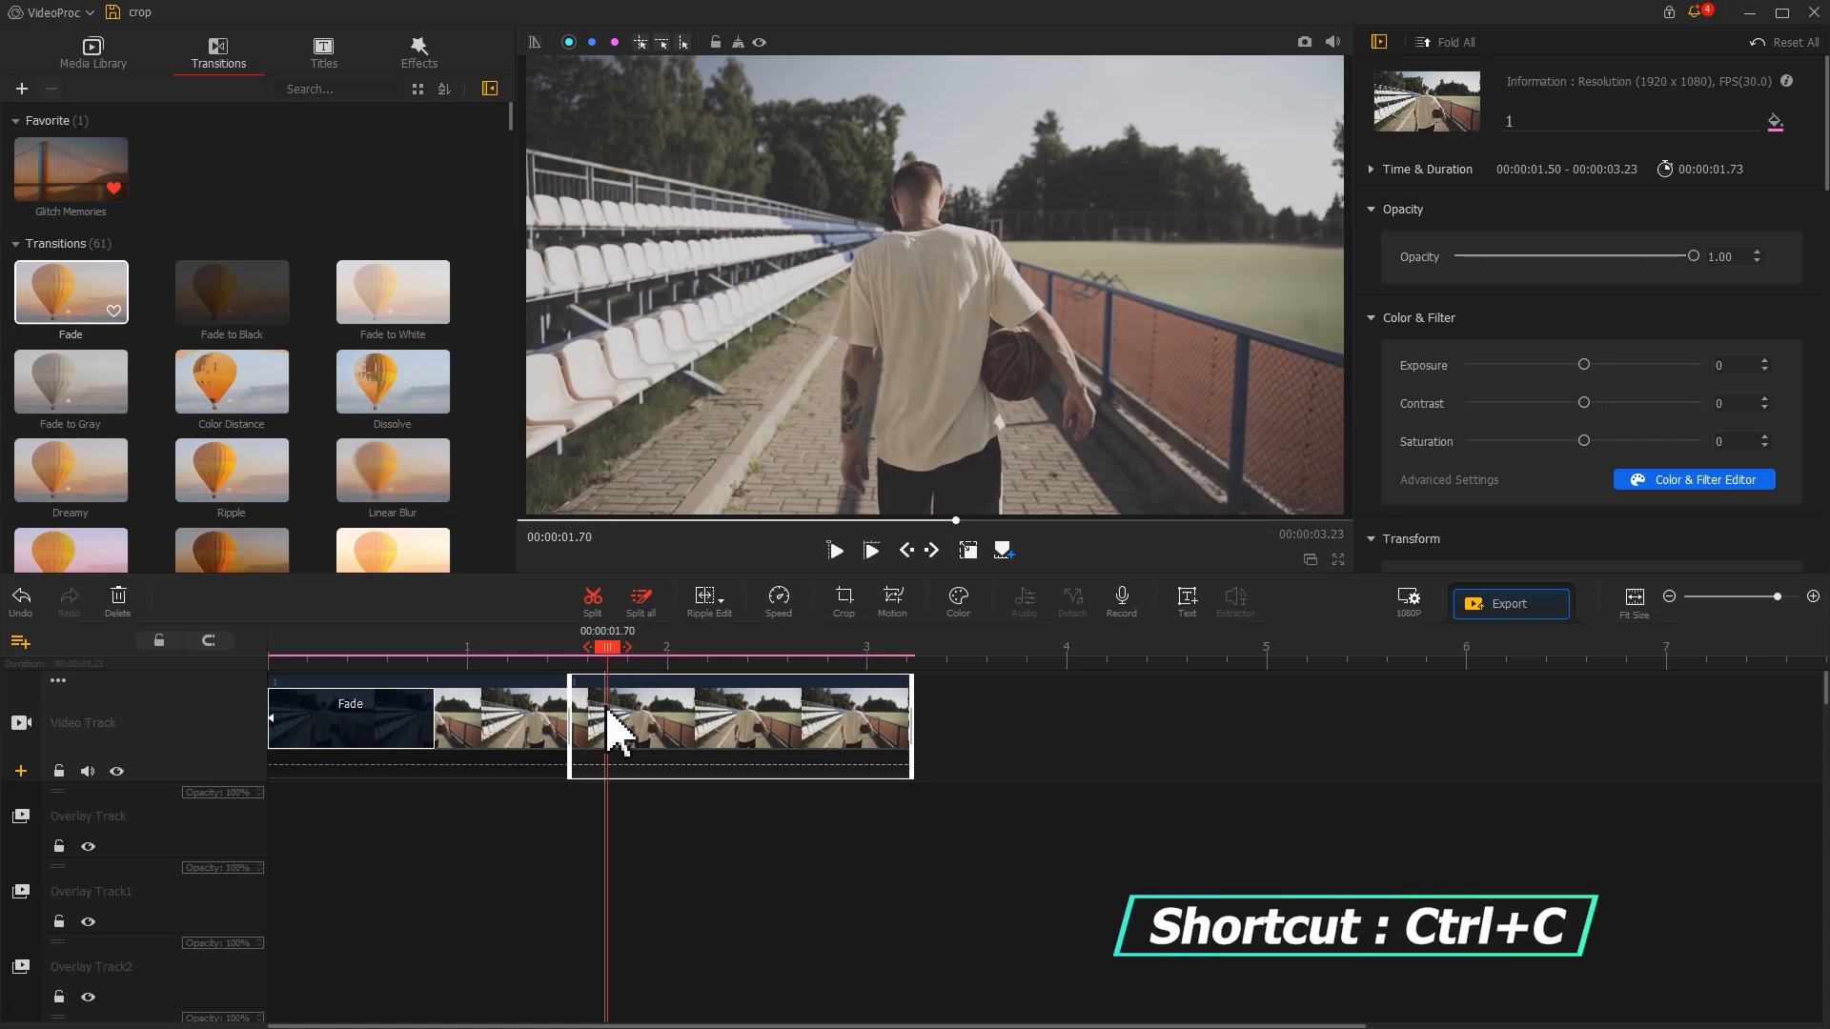
Paste the copied segment onto Overlay Track4, Overlay Track5, Overlay Track6 and Overlay Track7, aligning the copies to start at 00:00:01.50.
scroll(601, 916, down, 5)
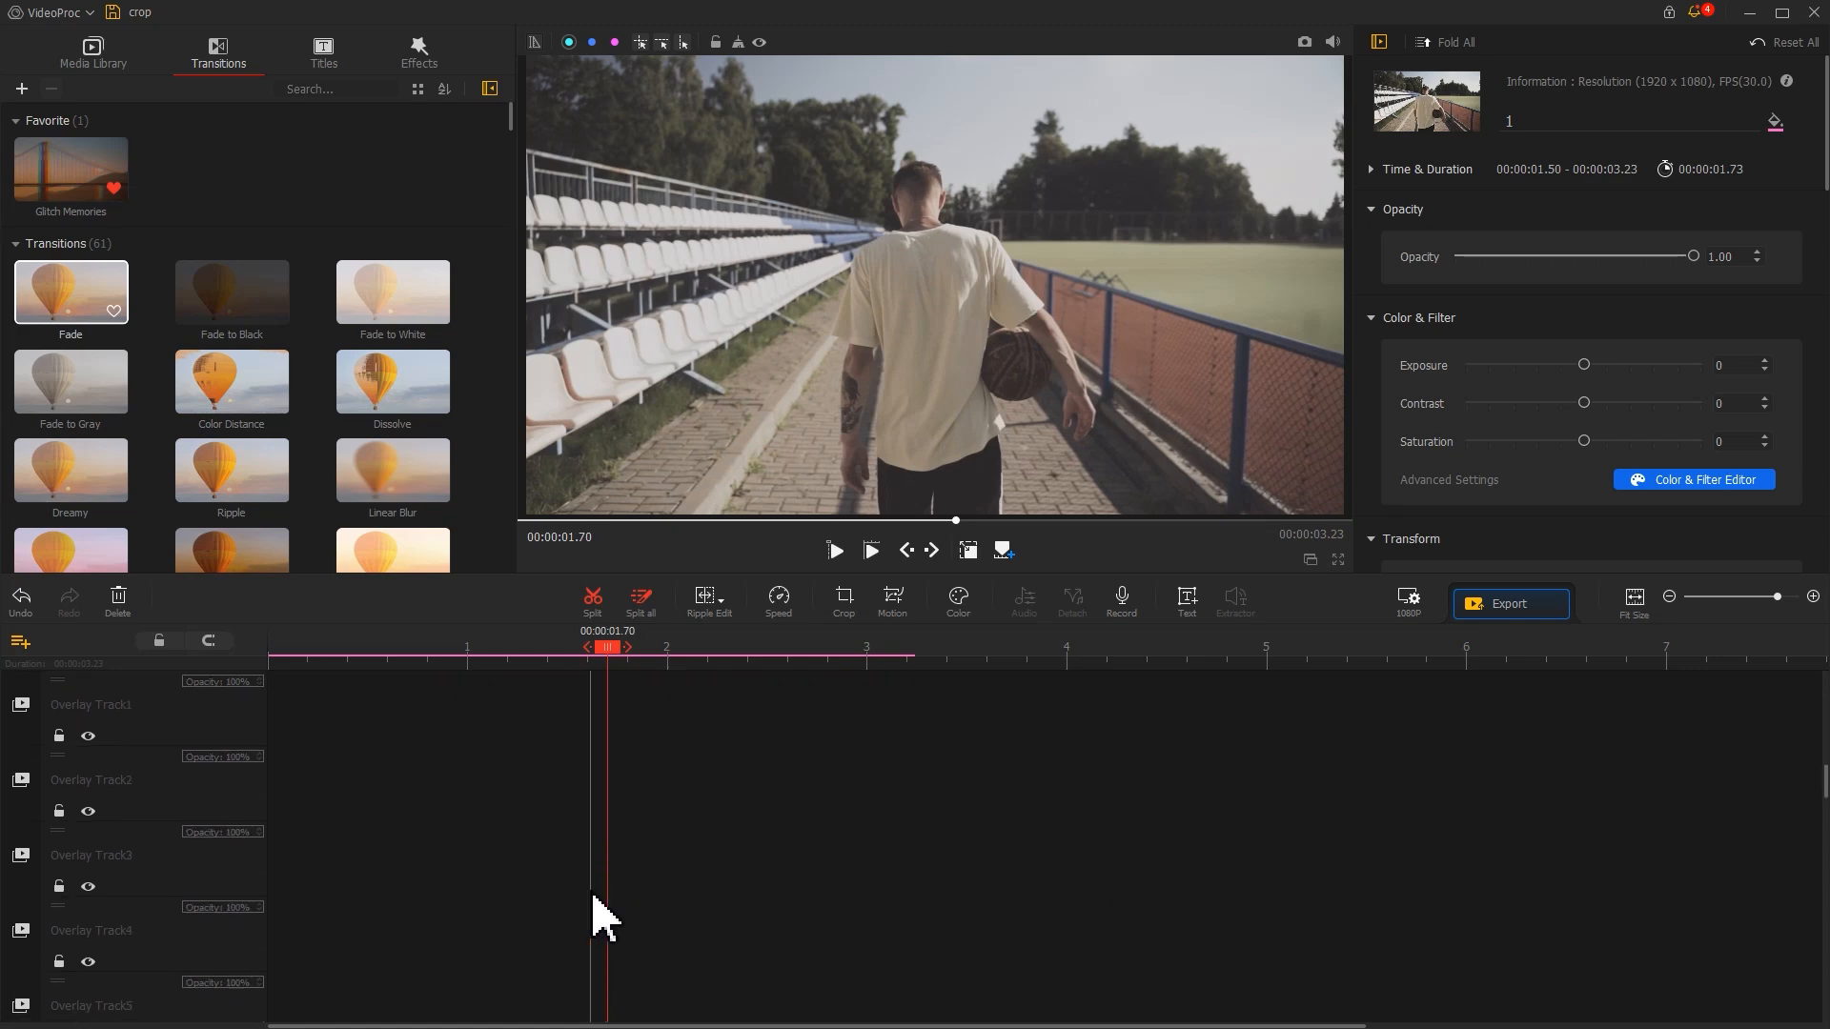
right_click(622, 699)
click(635, 724)
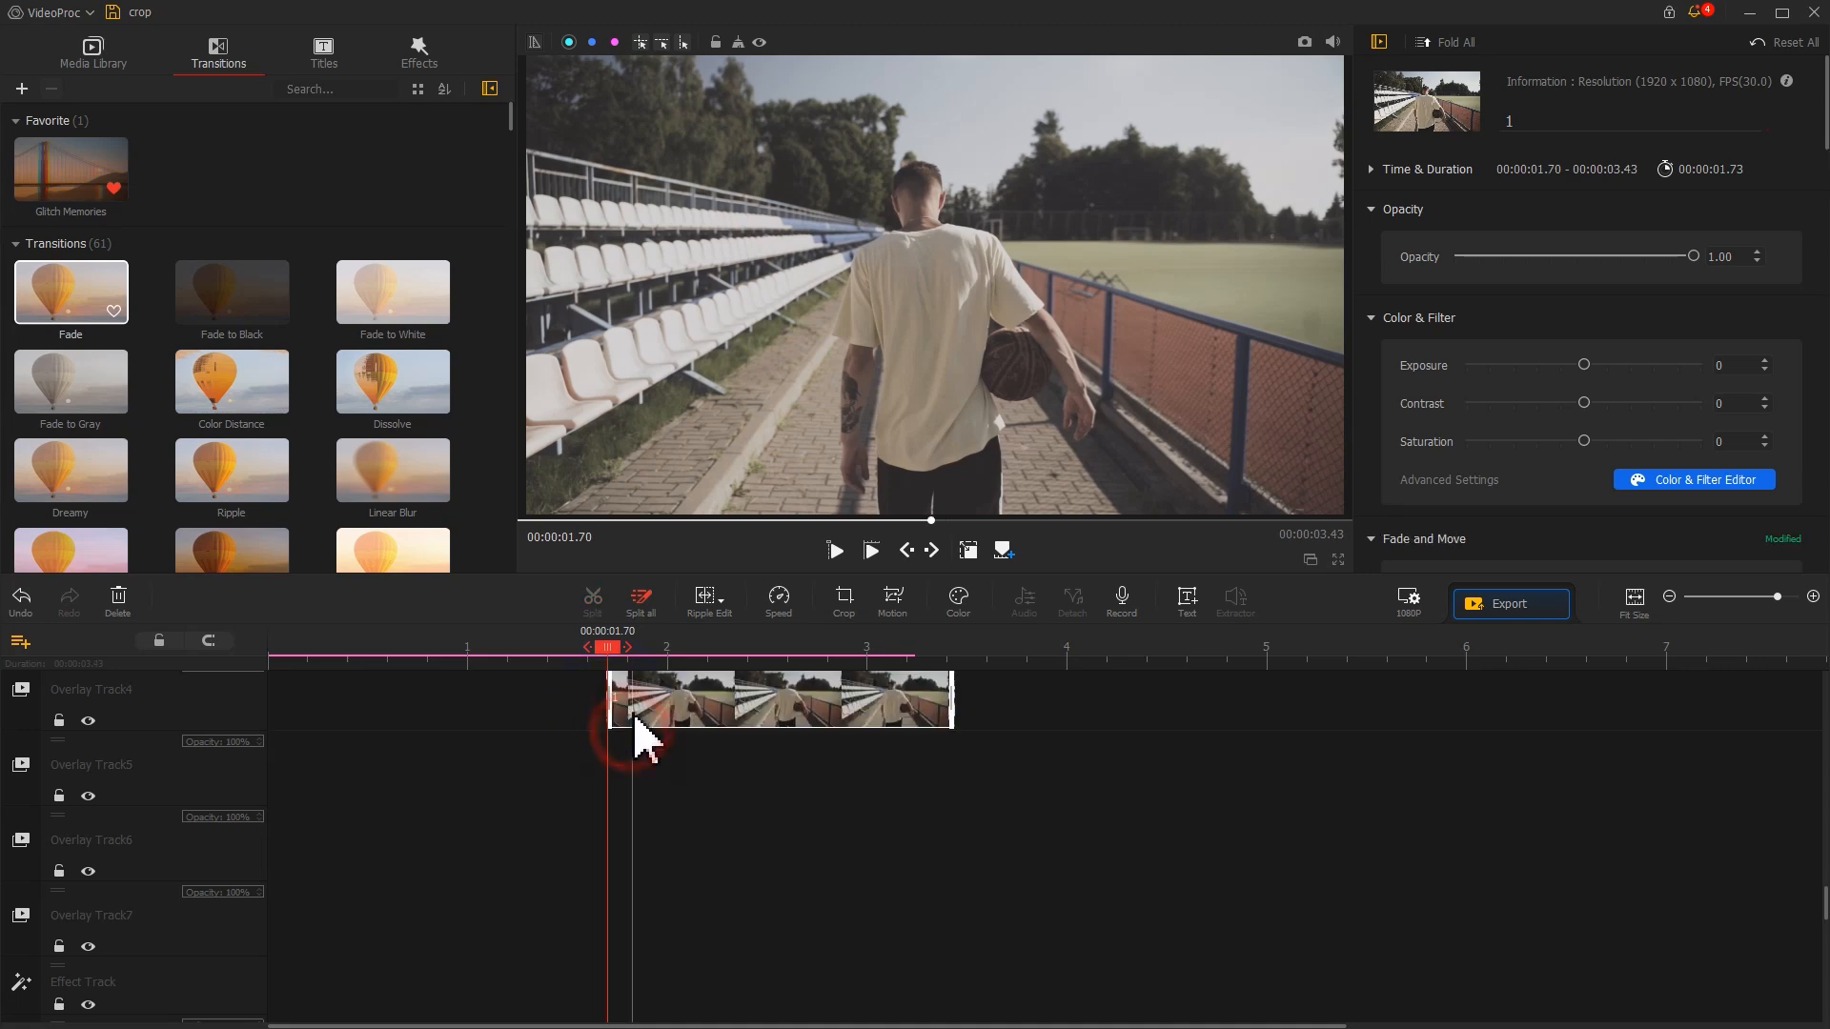
right_click(653, 769)
click(667, 788)
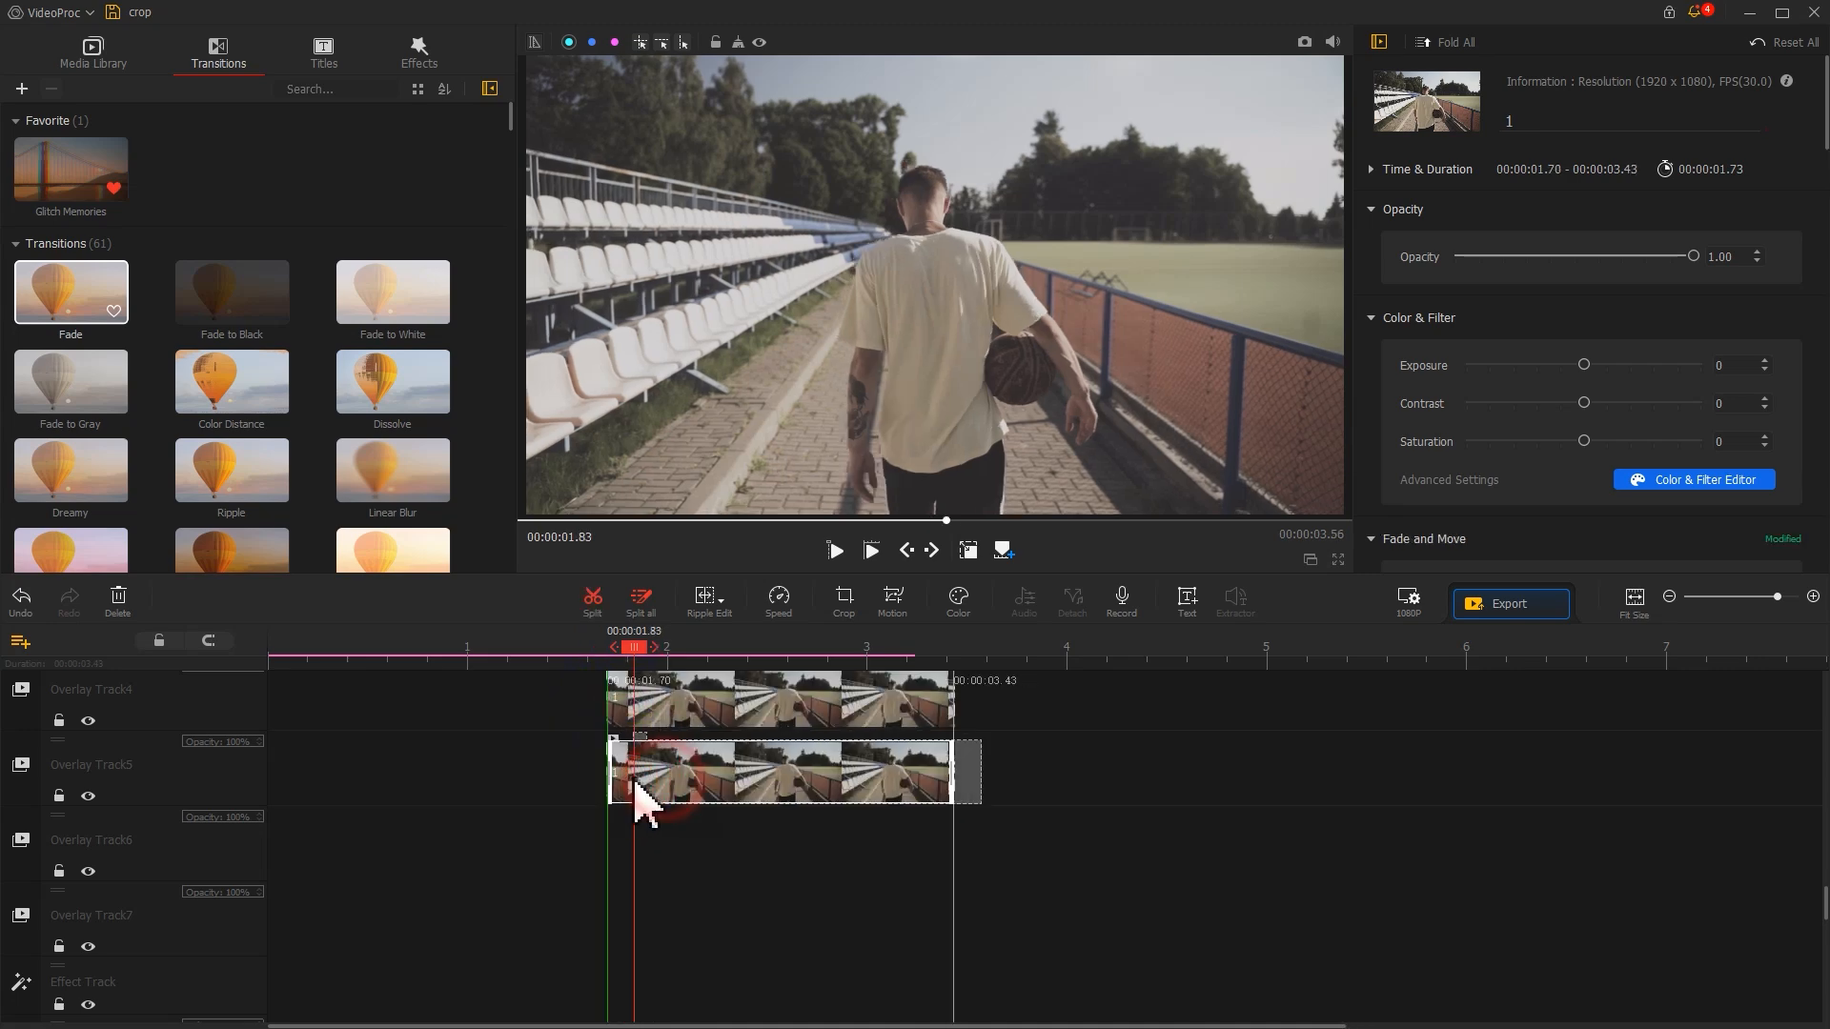
click(642, 839)
right_click(648, 904)
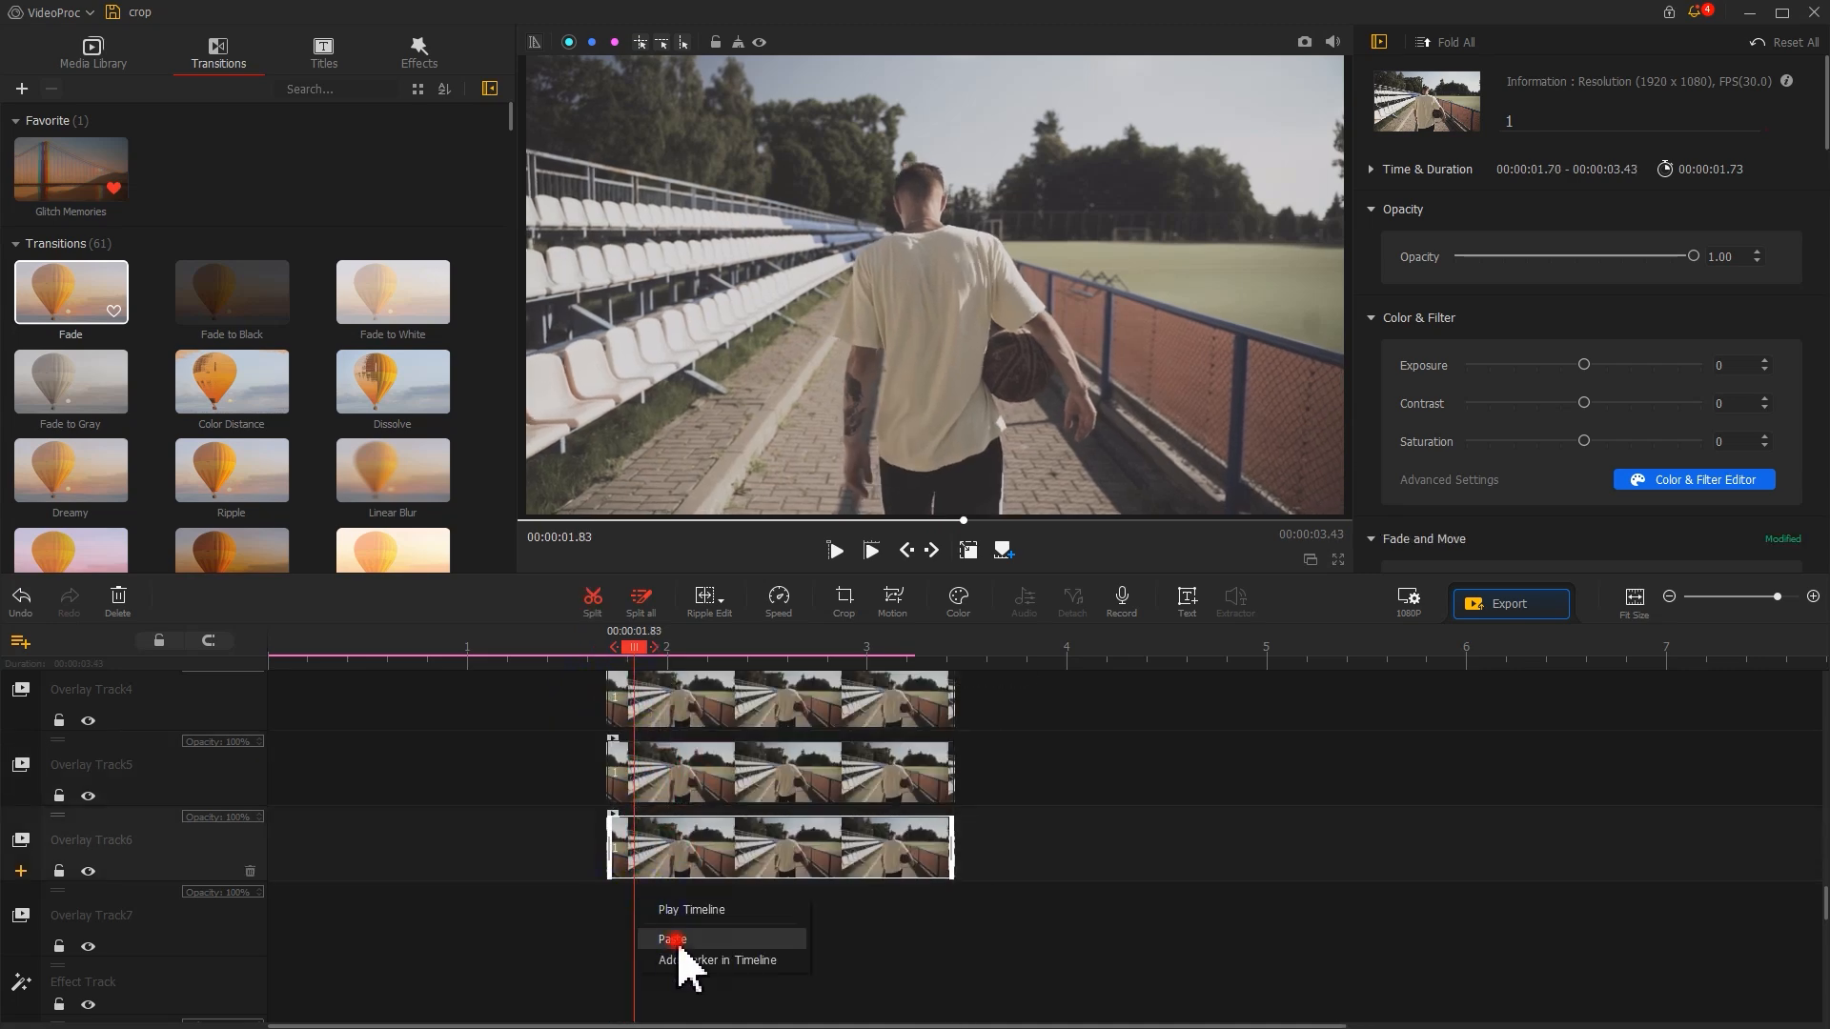
click(667, 926)
drag(657, 944, 617, 929)
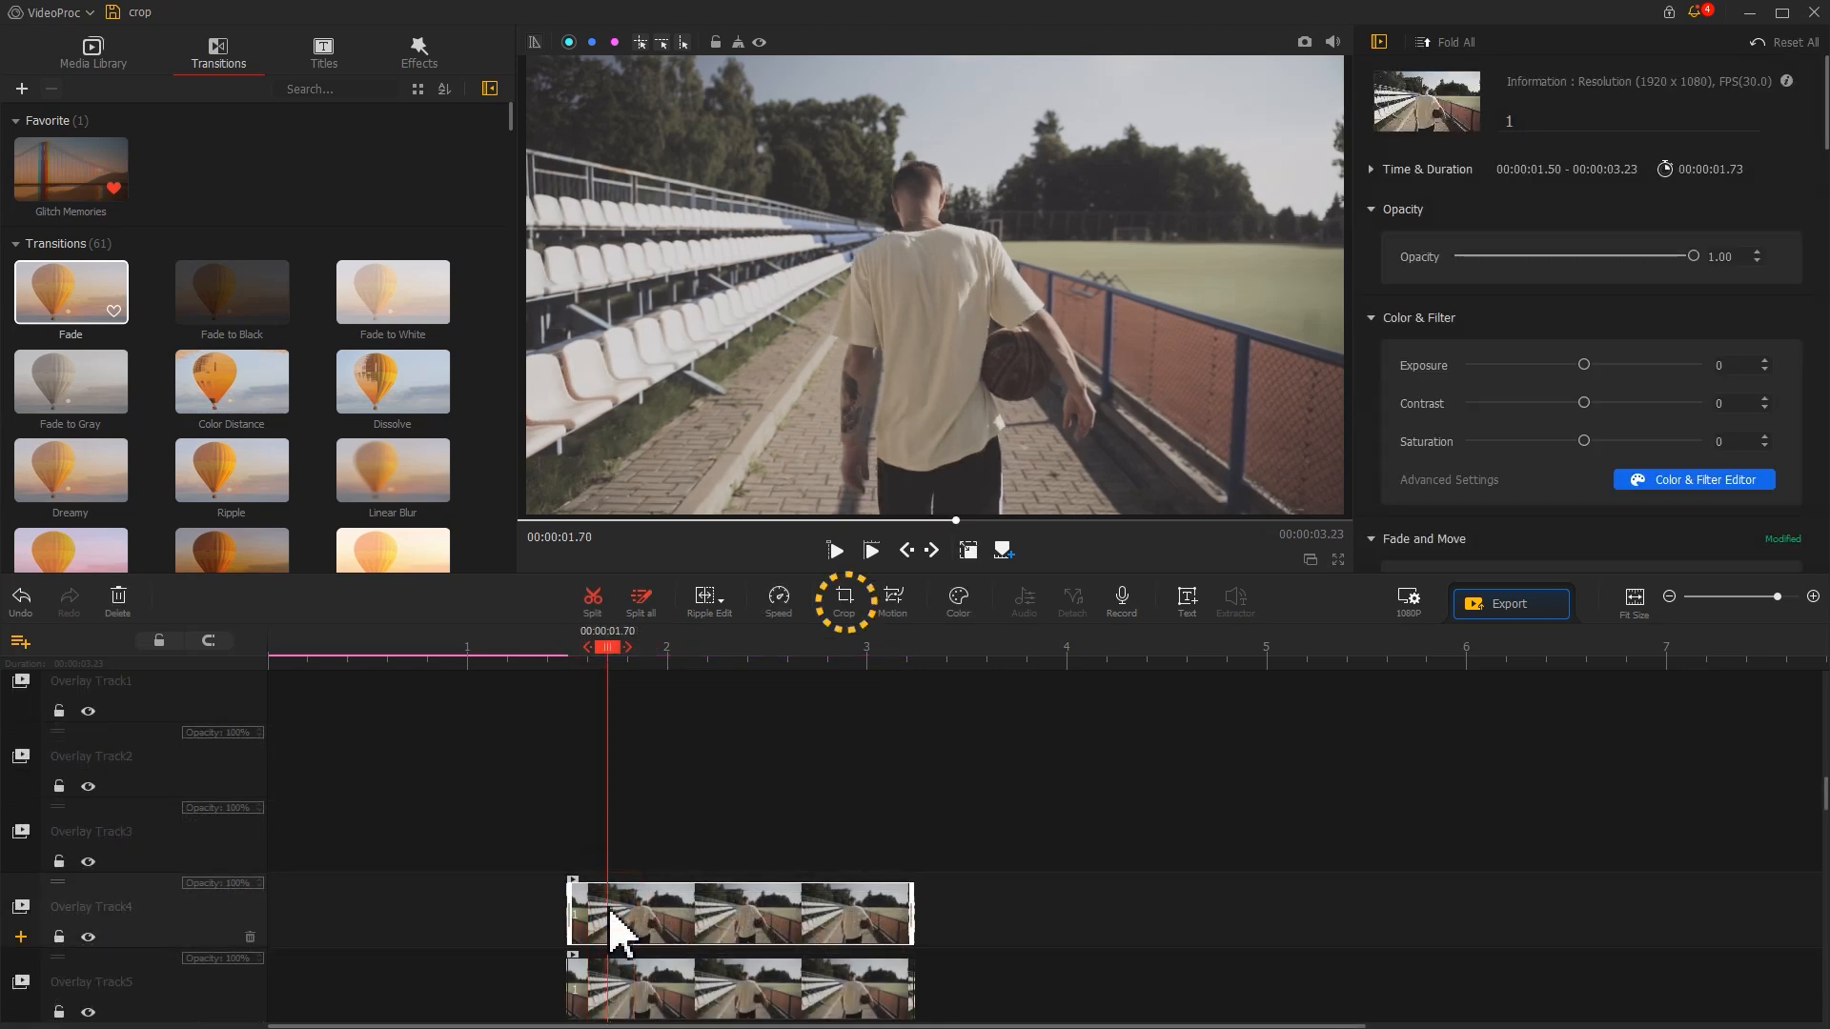
Crop the clip on Overlay Track4 to its lower-left quarter, about 951 x 541, and apply the crop.
click(855, 610)
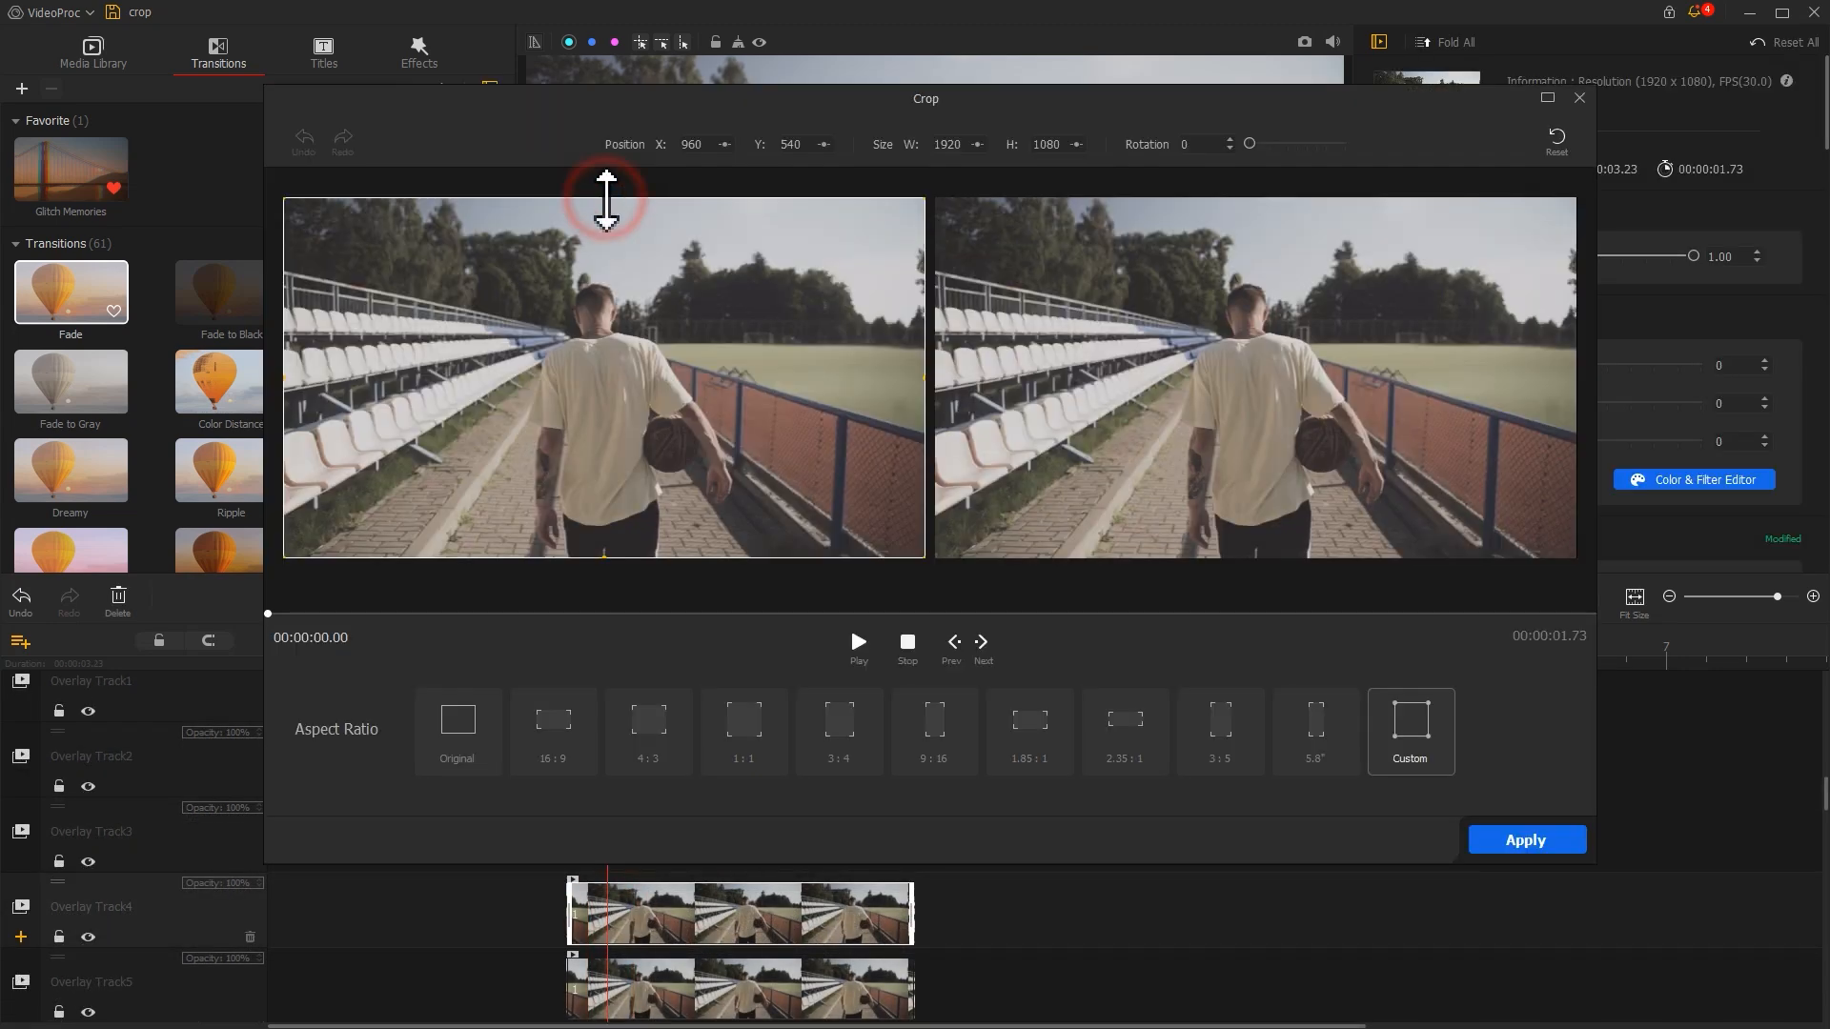
drag(605, 197, 584, 378)
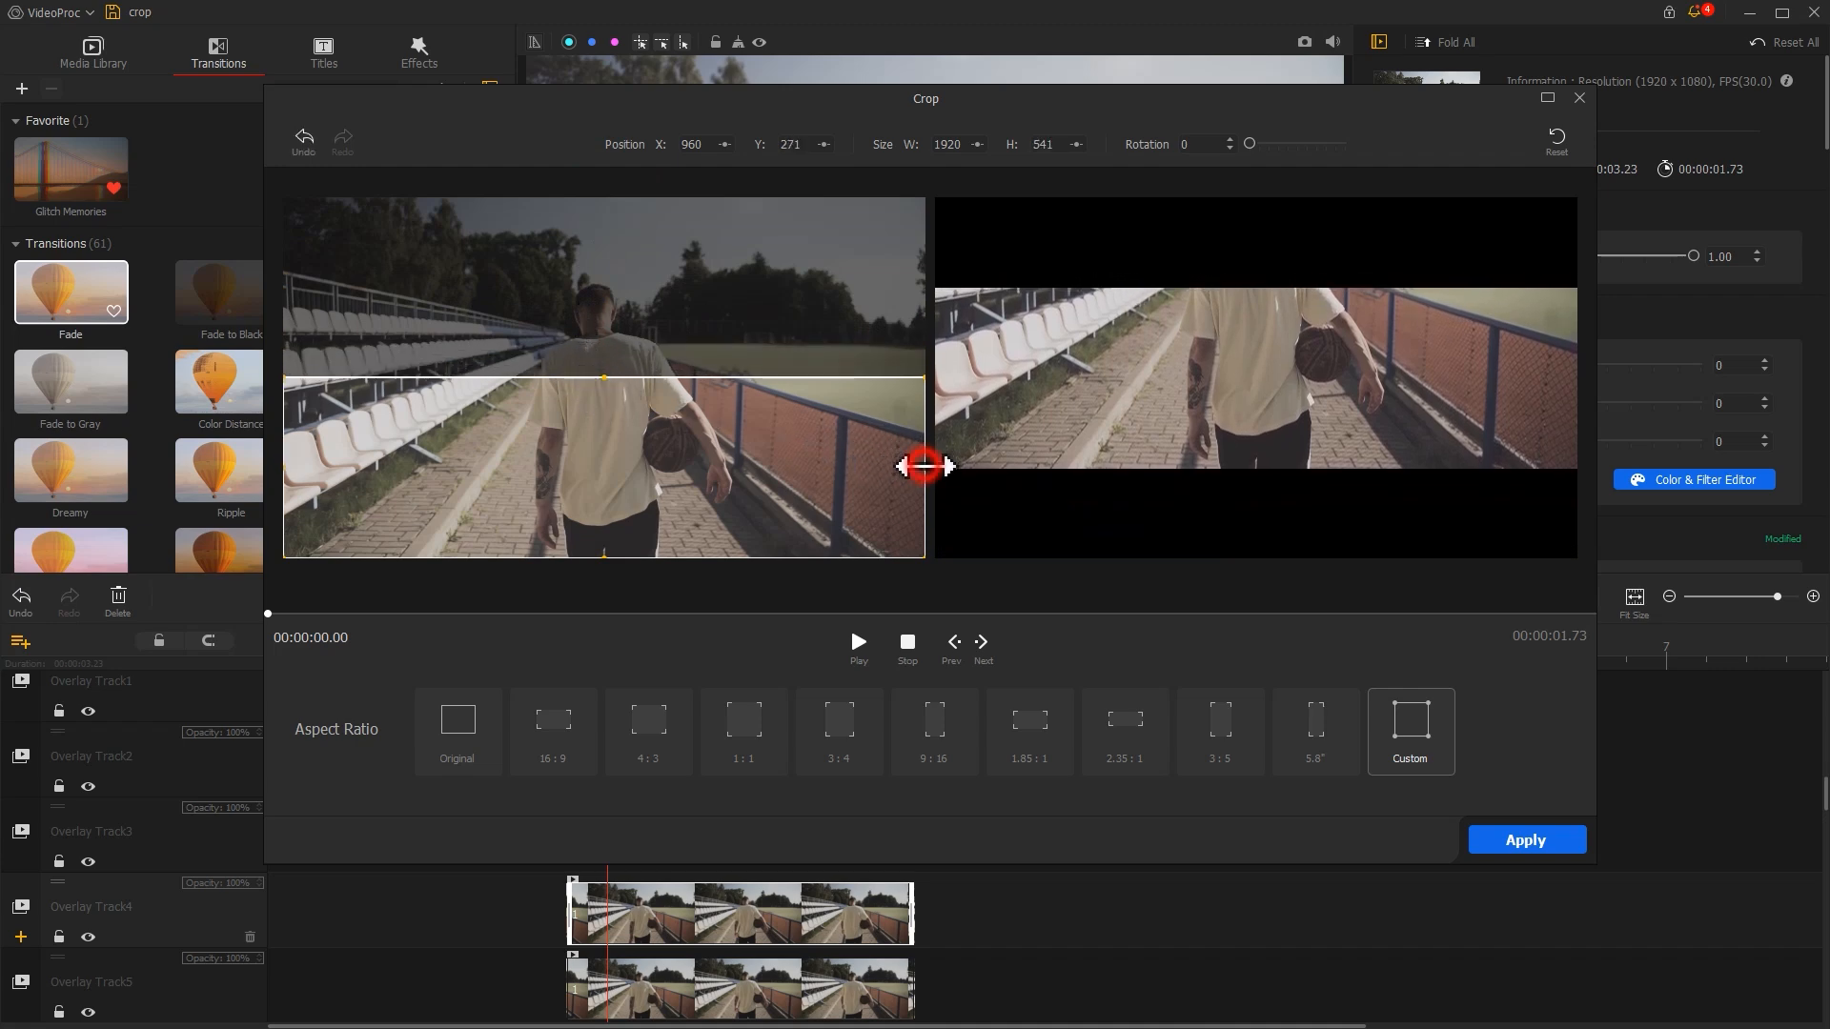
drag(923, 466, 602, 465)
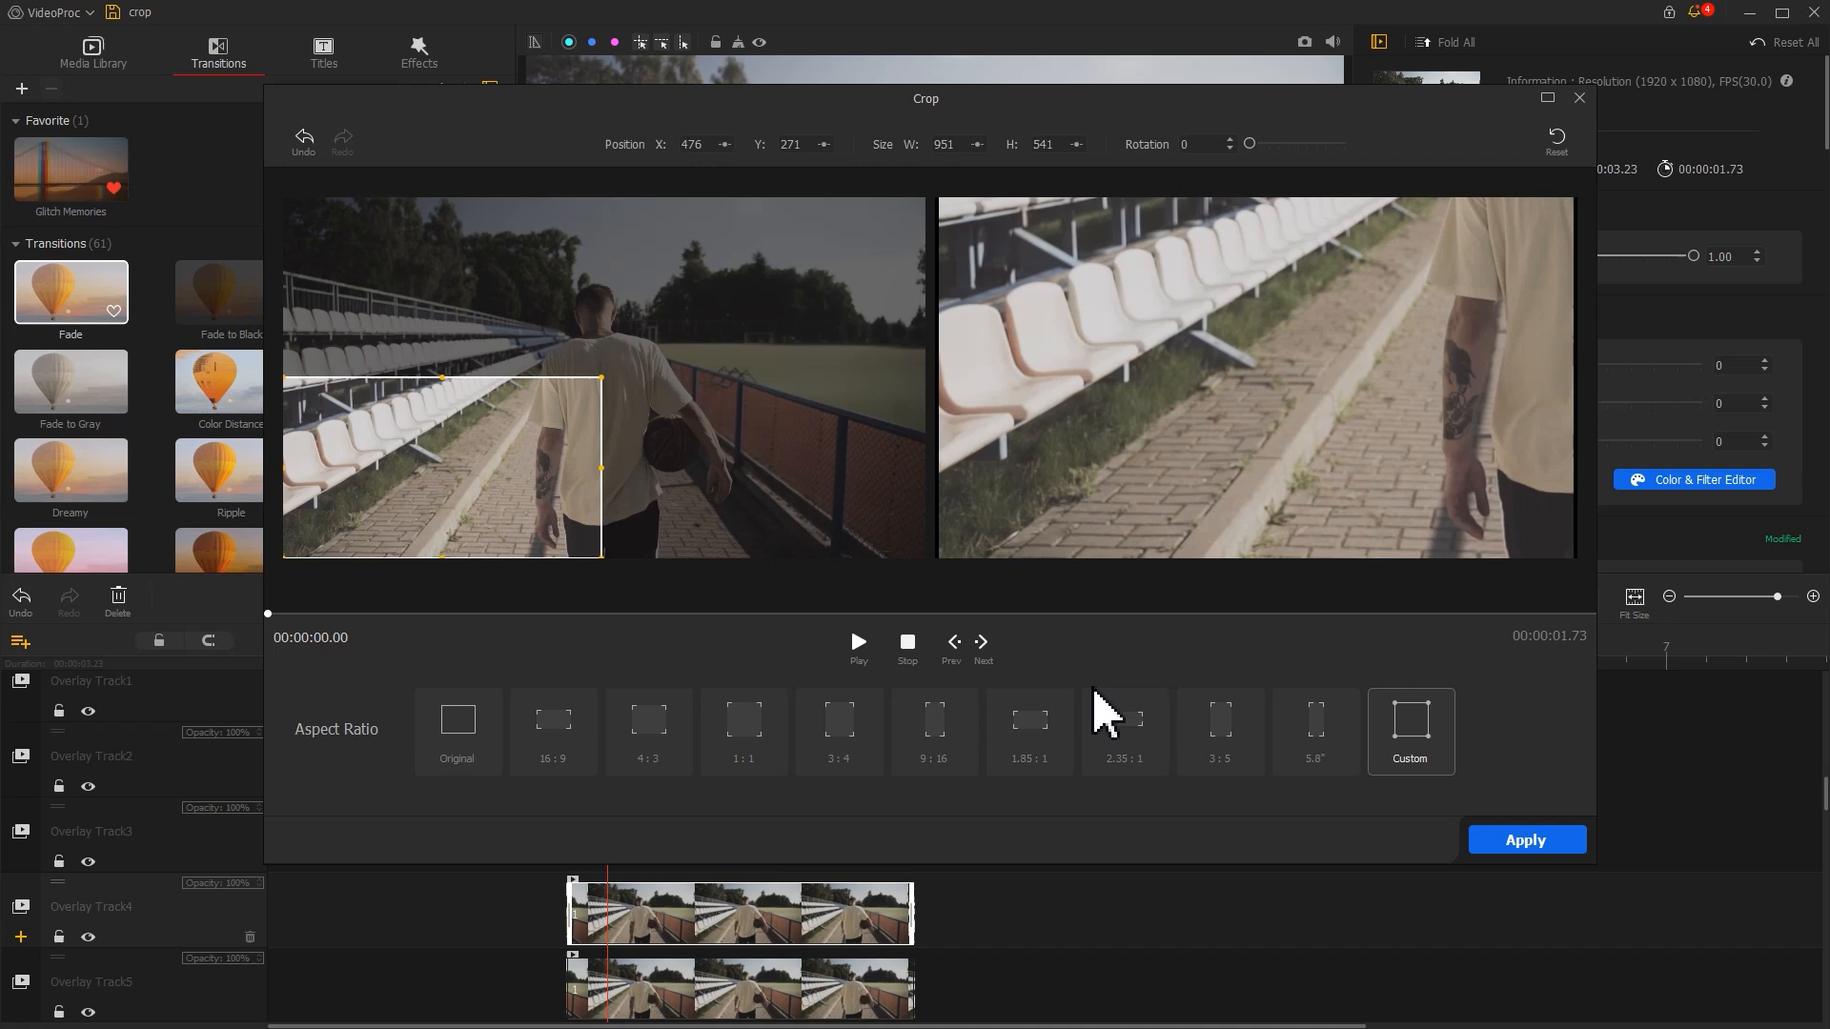
click(1474, 836)
Crop the clip on Overlay Track5 to its upper-left quarter, about 951 x 541, and apply the crop.
scroll(753, 848, down, 2)
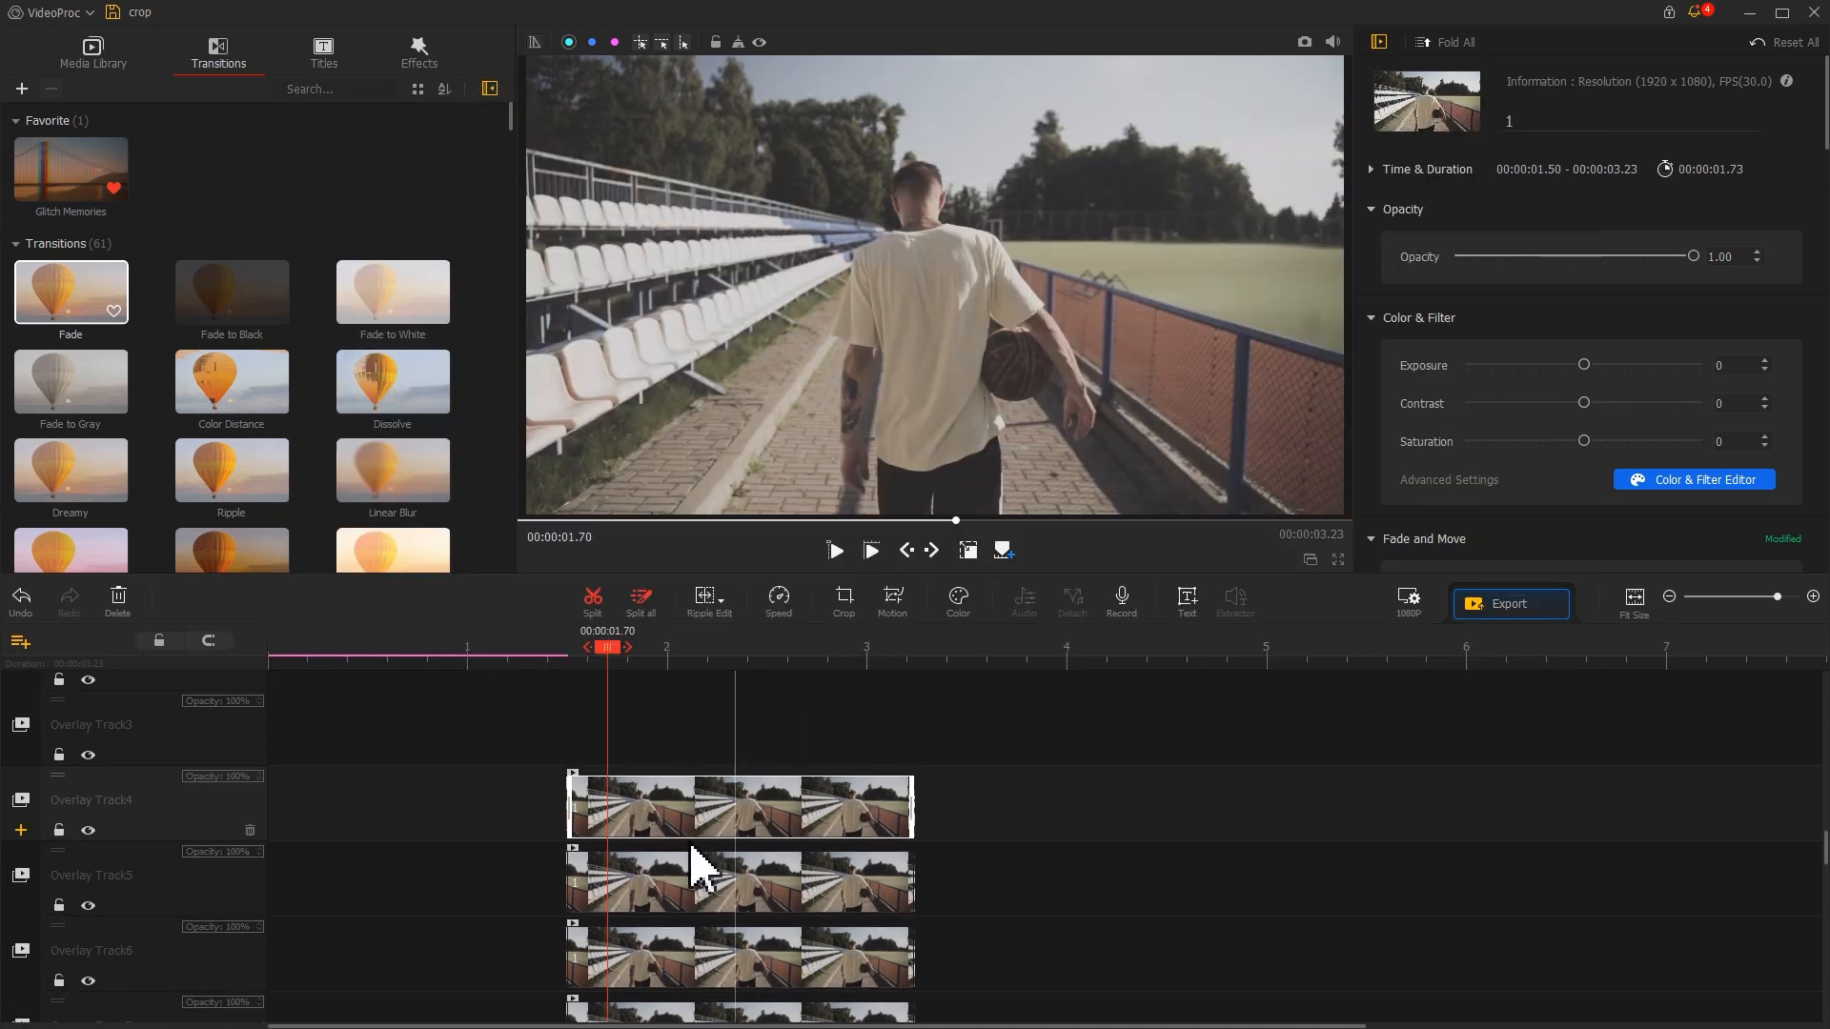
click(662, 863)
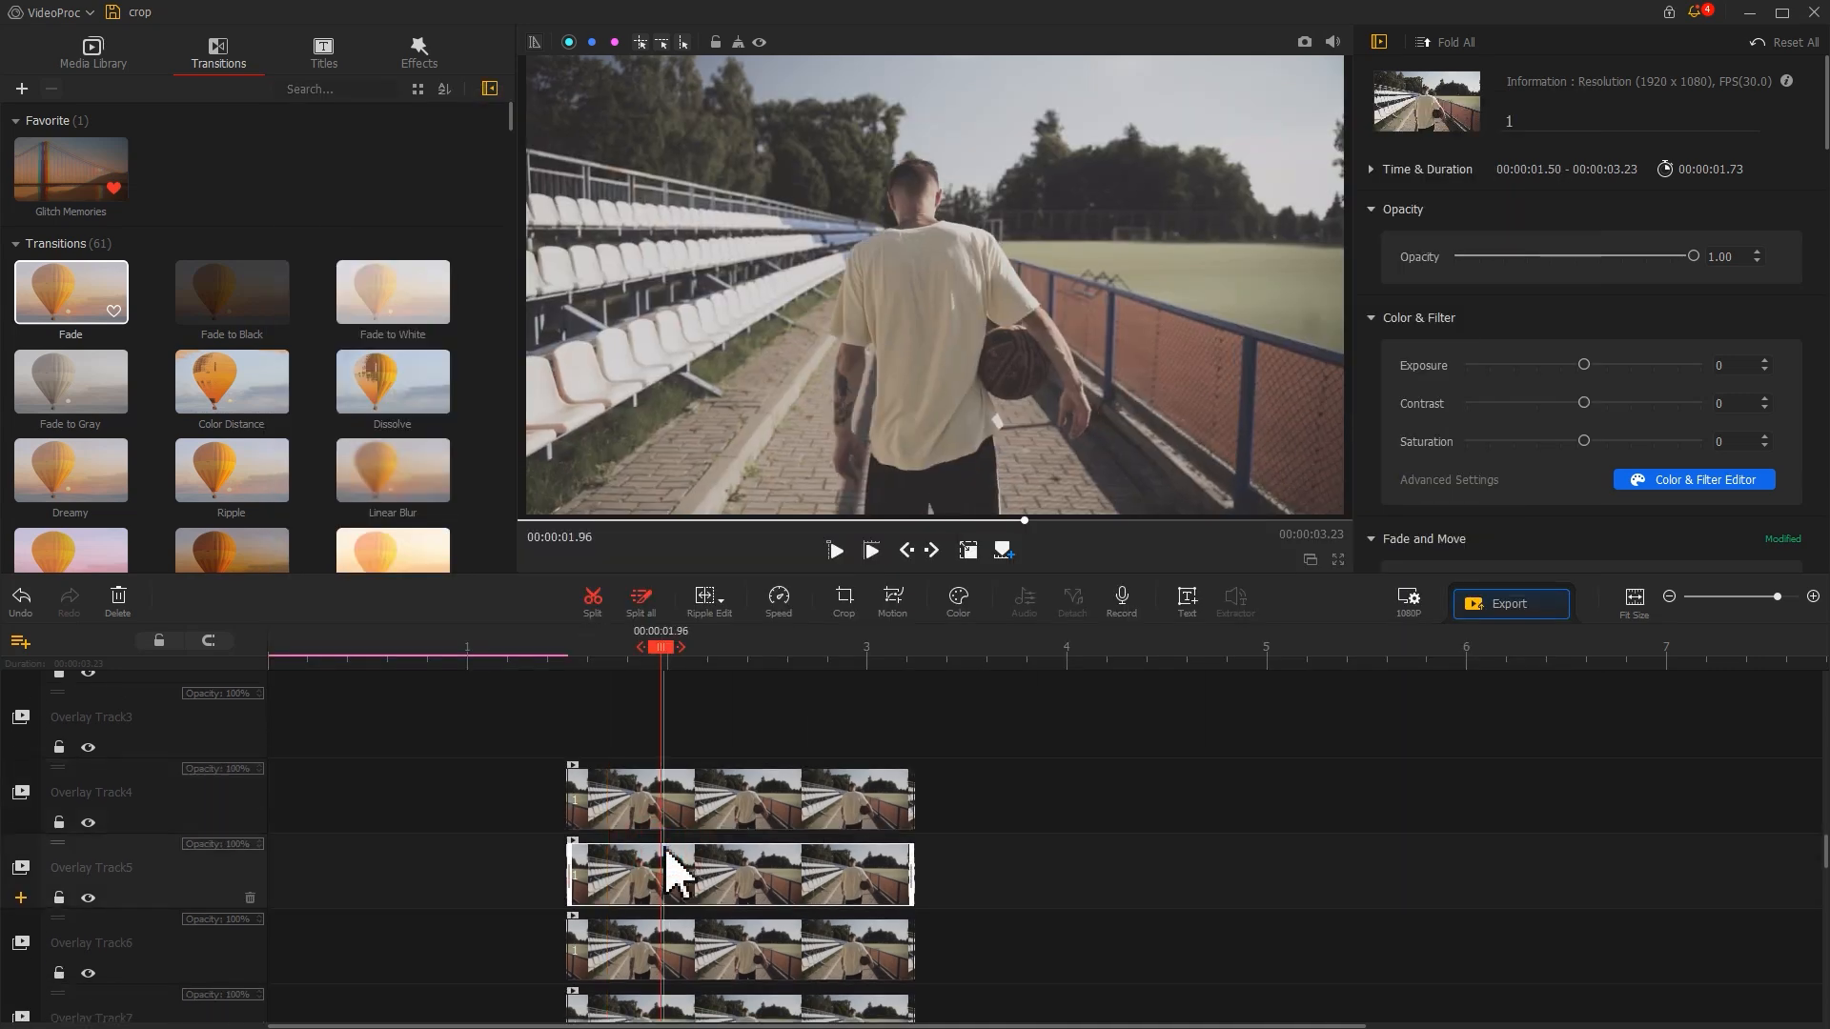
click(849, 619)
drag(575, 576, 591, 399)
drag(893, 305, 574, 331)
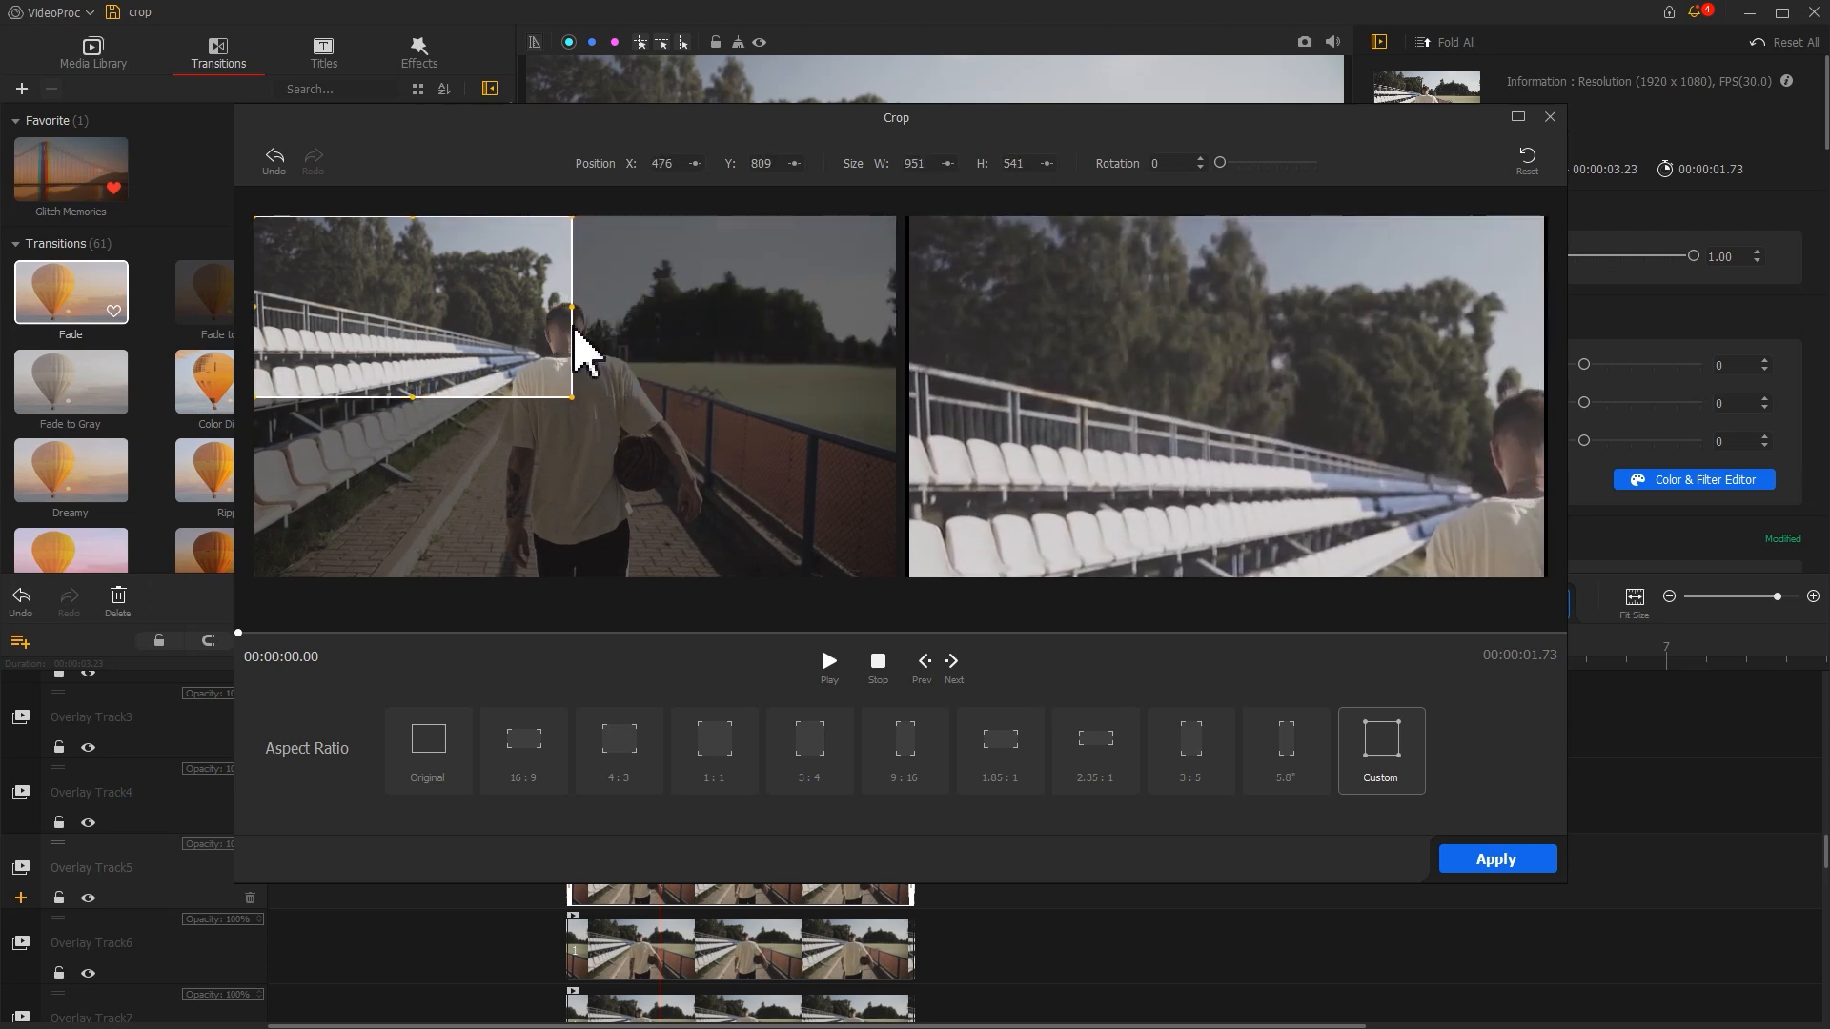
click(1501, 860)
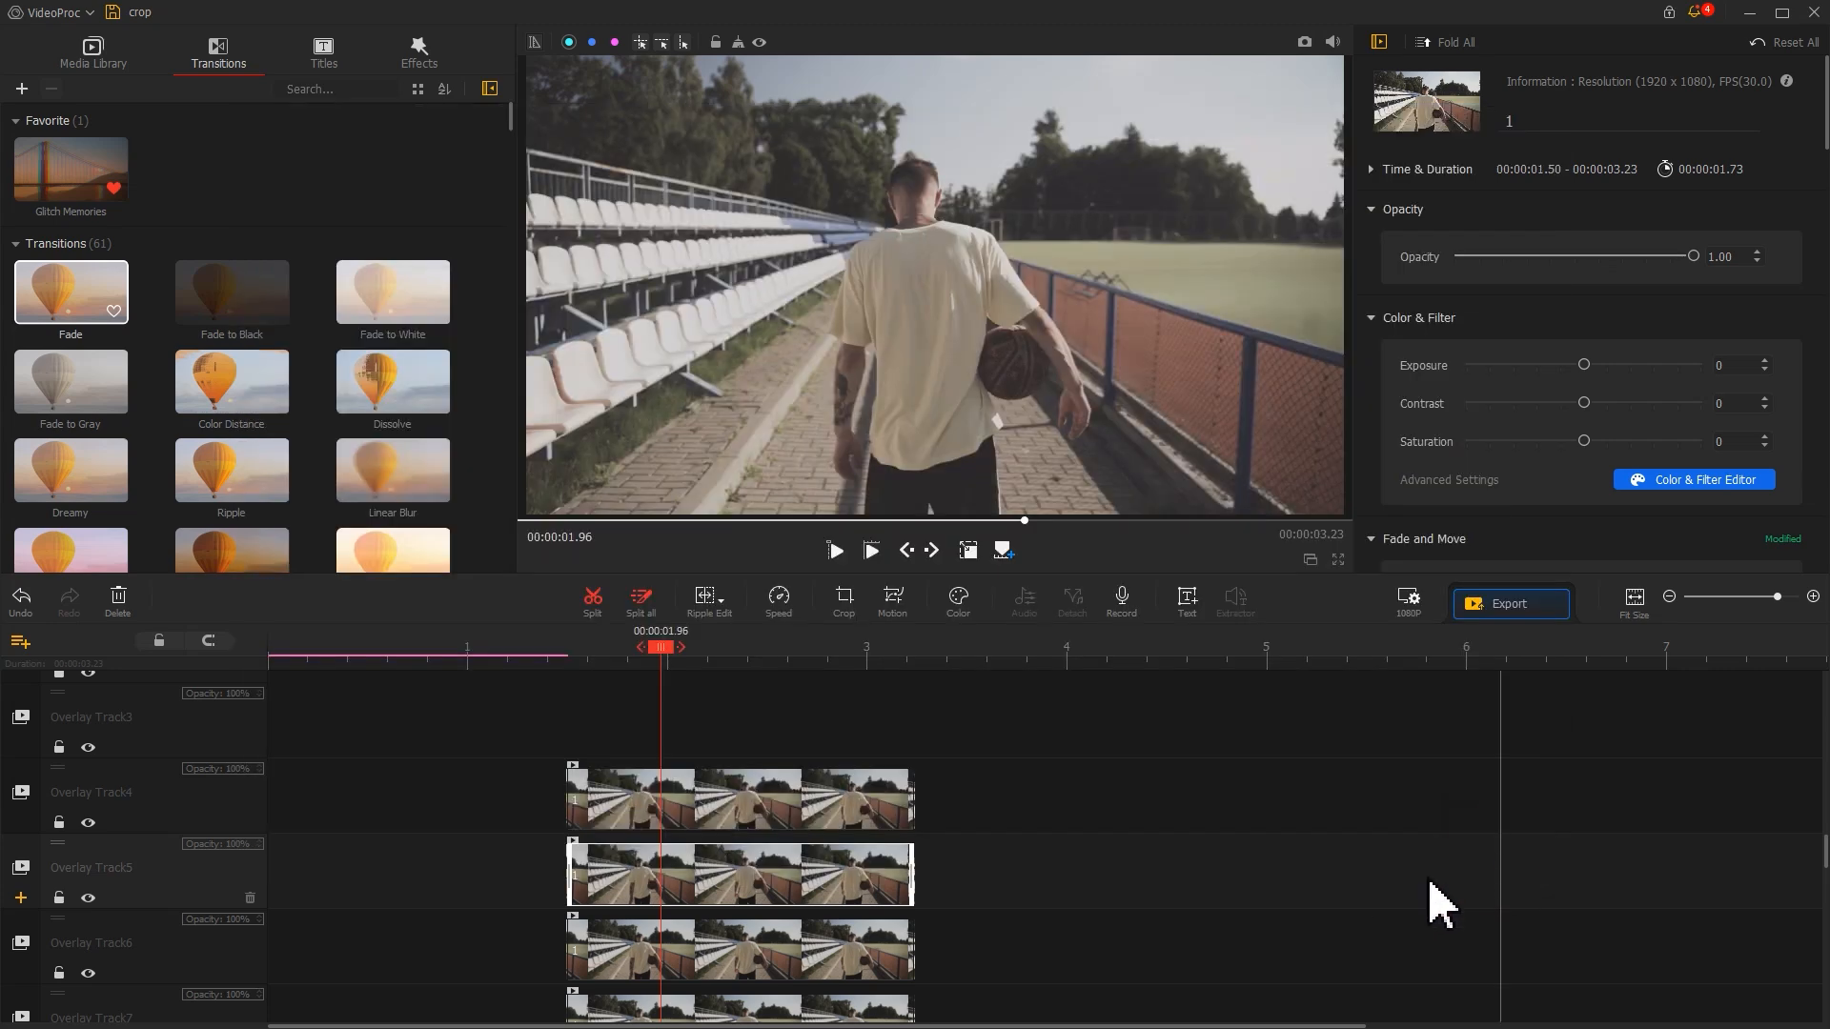
Crop the clip on Overlay Track6 to its lower-right quarter and apply the crop.
scroll(1439, 905, down, 1)
click(787, 845)
click(844, 601)
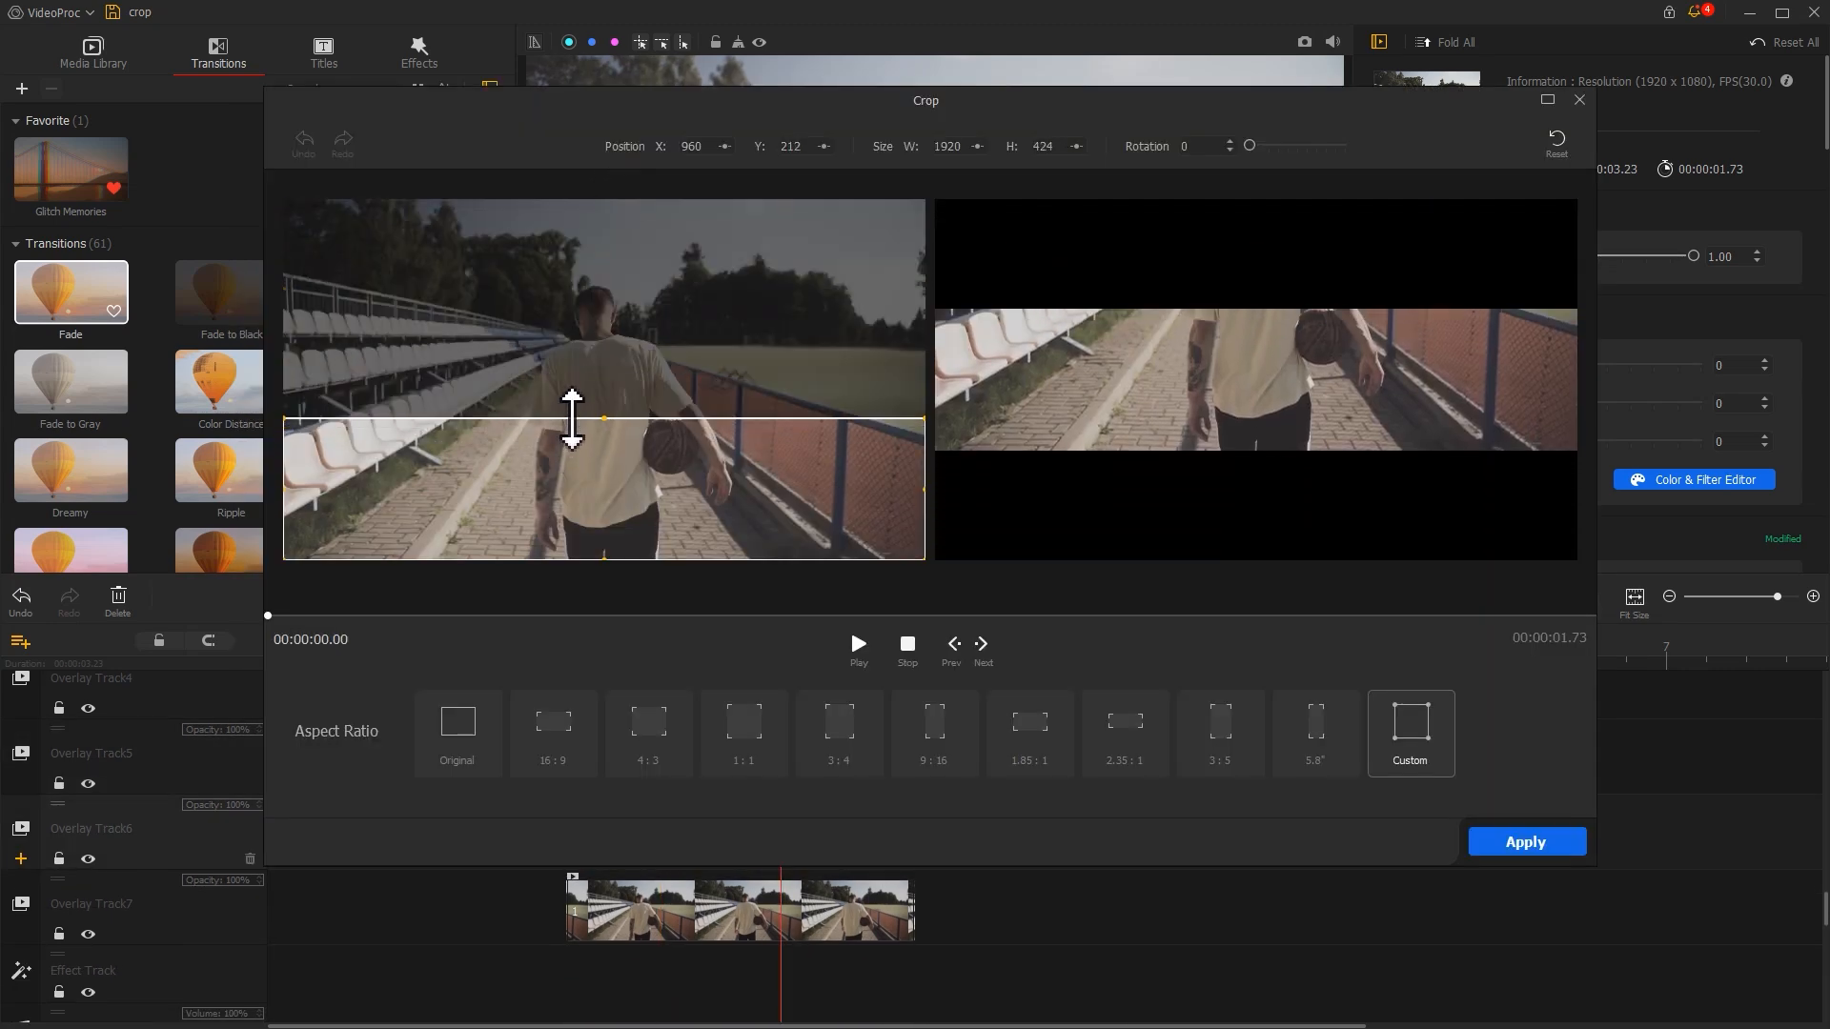
drag(572, 419, 574, 378)
drag(306, 467, 593, 461)
click(1578, 845)
Crop the clip on Overlay Track7 to its upper-right quarter, about 988 x 544, and apply the crop.
click(858, 910)
click(852, 619)
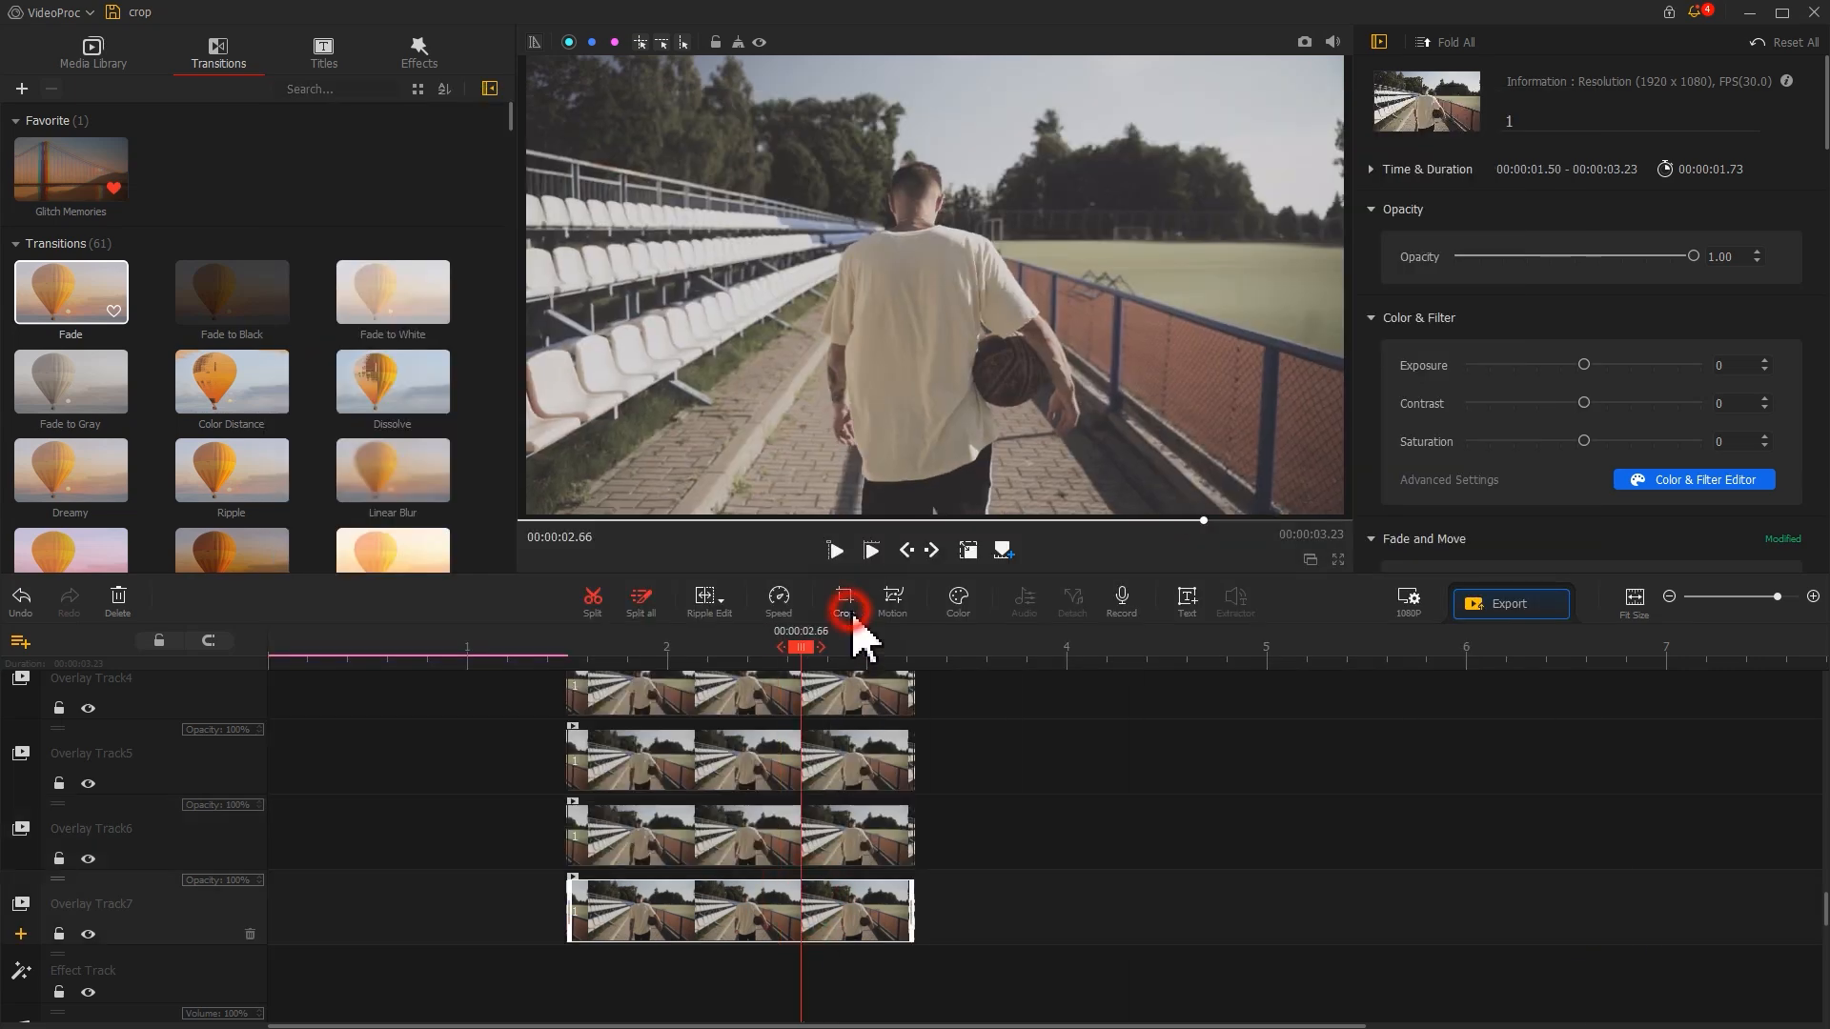
drag(335, 375, 583, 376)
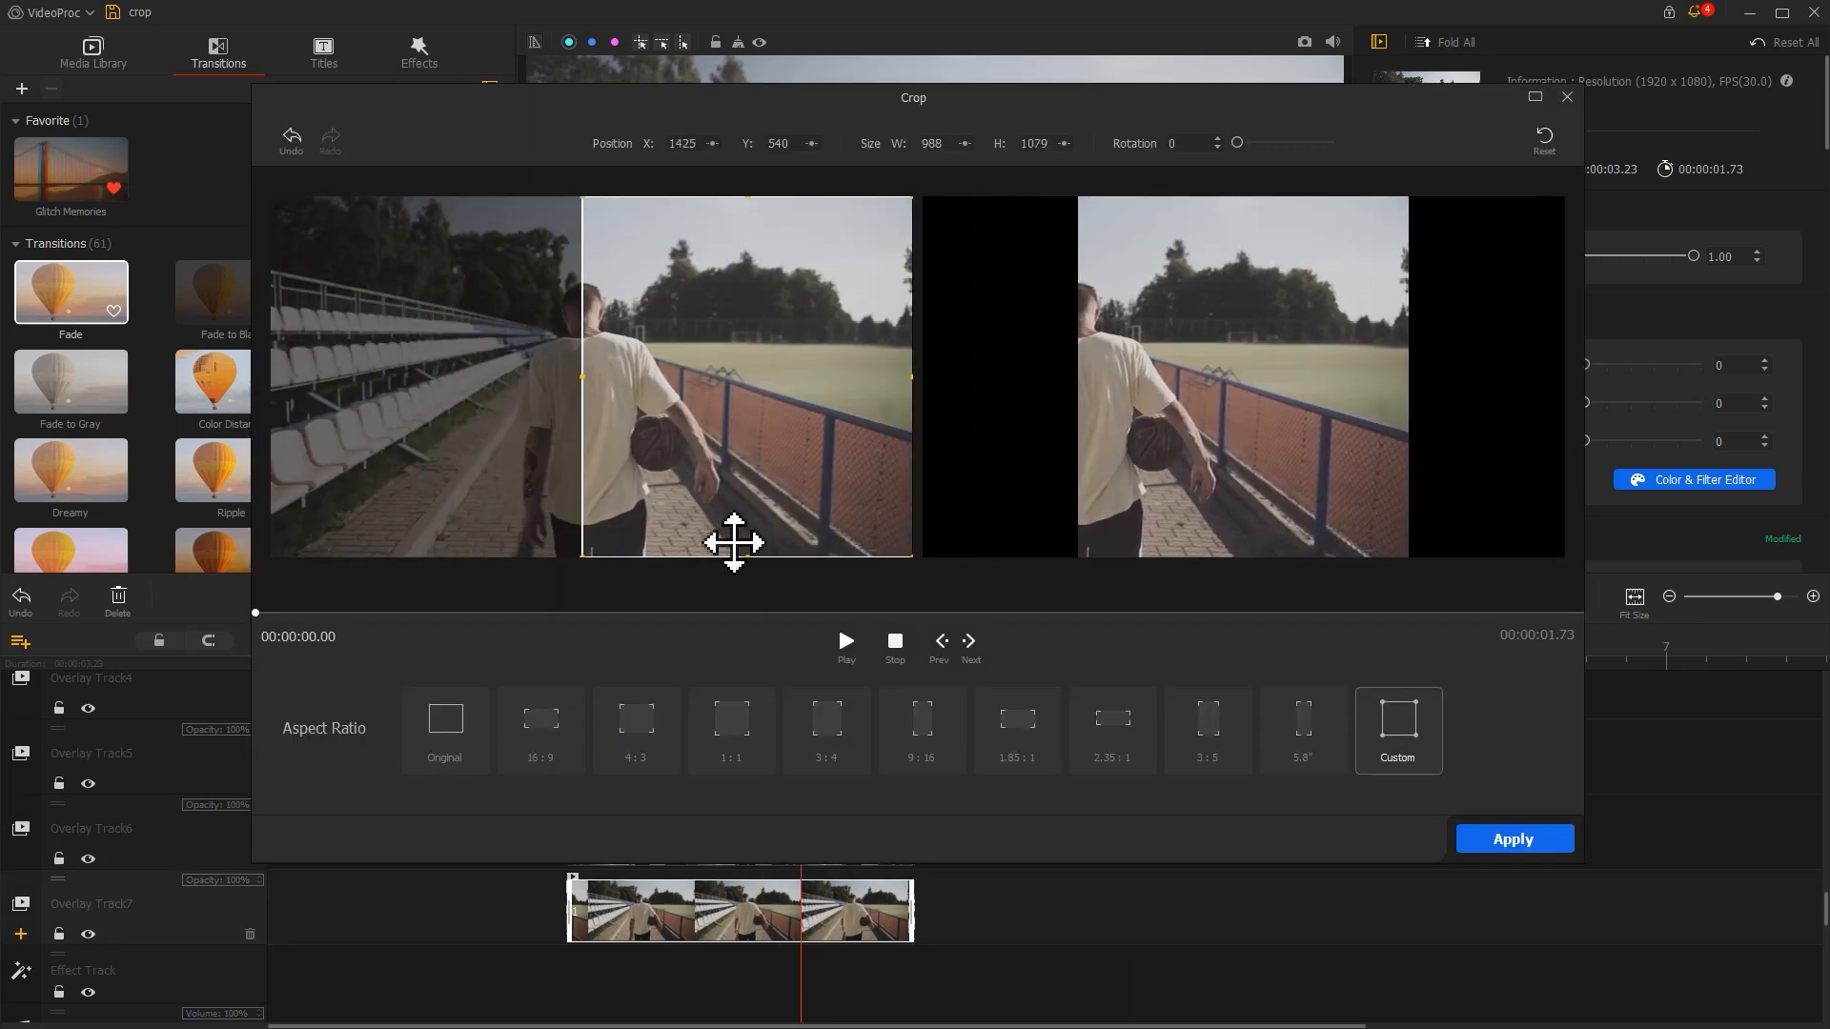
drag(747, 557, 735, 379)
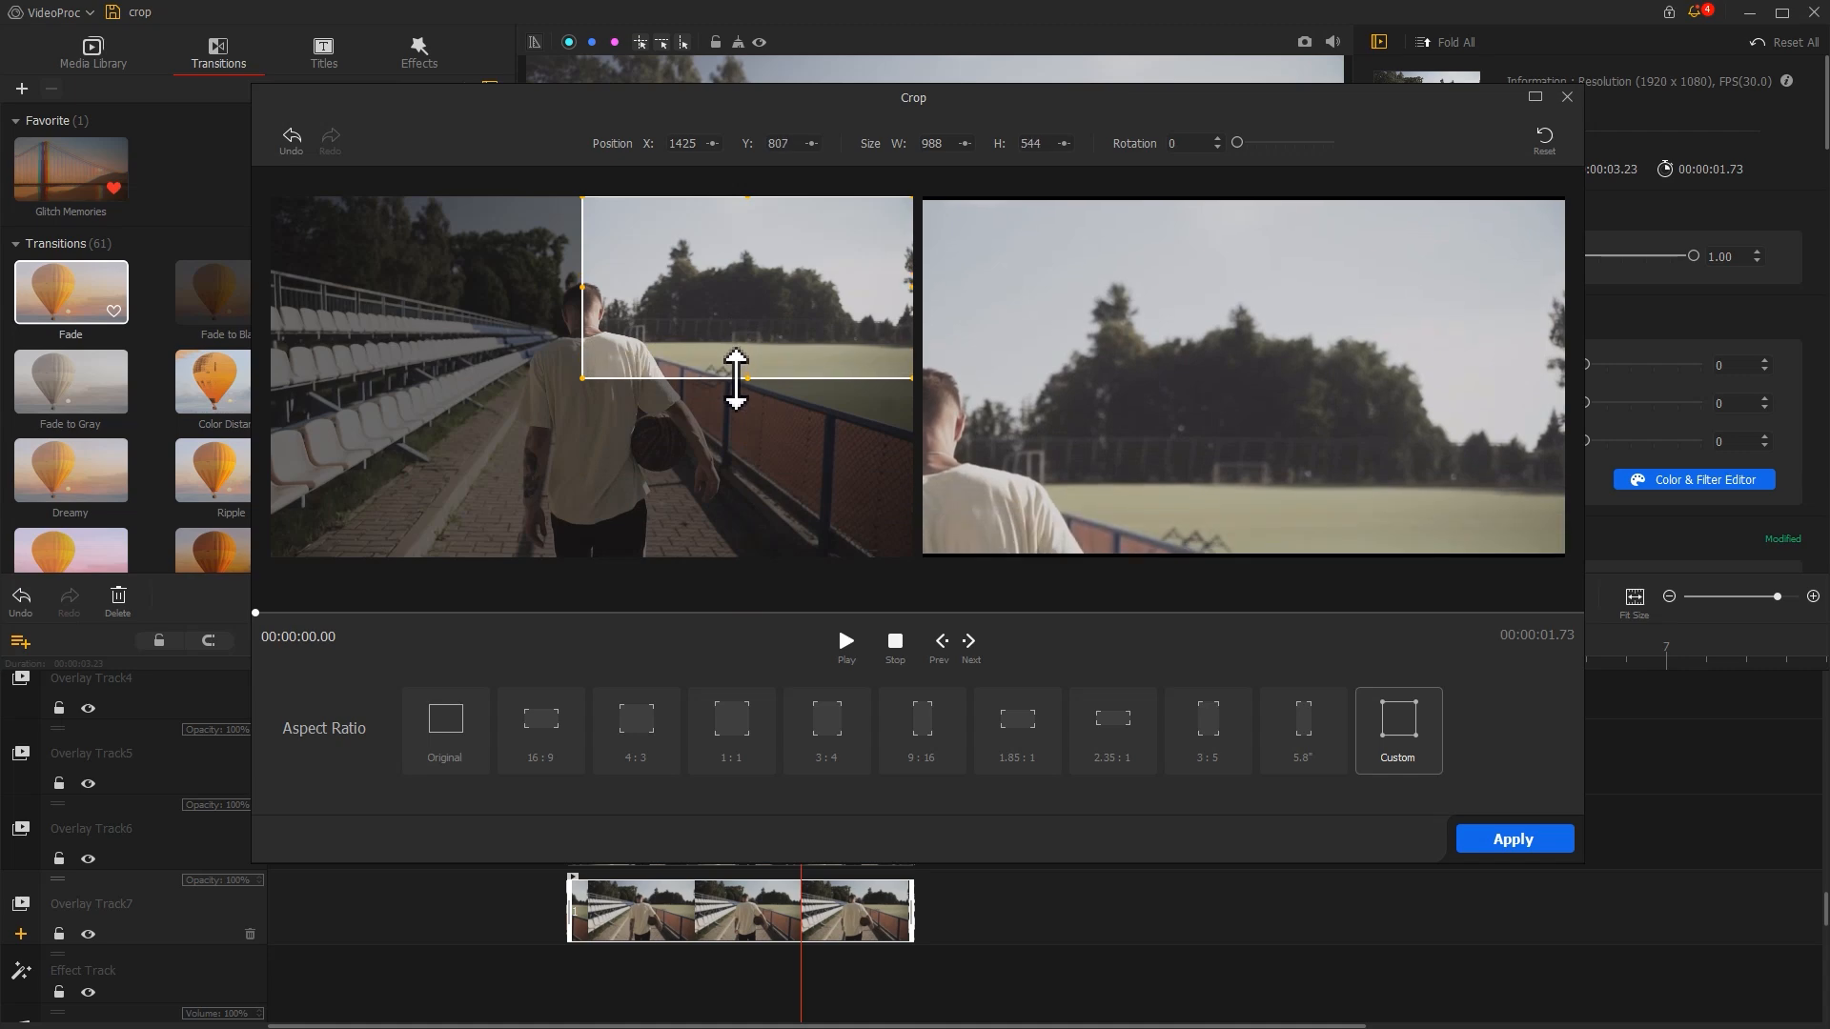
click(1483, 844)
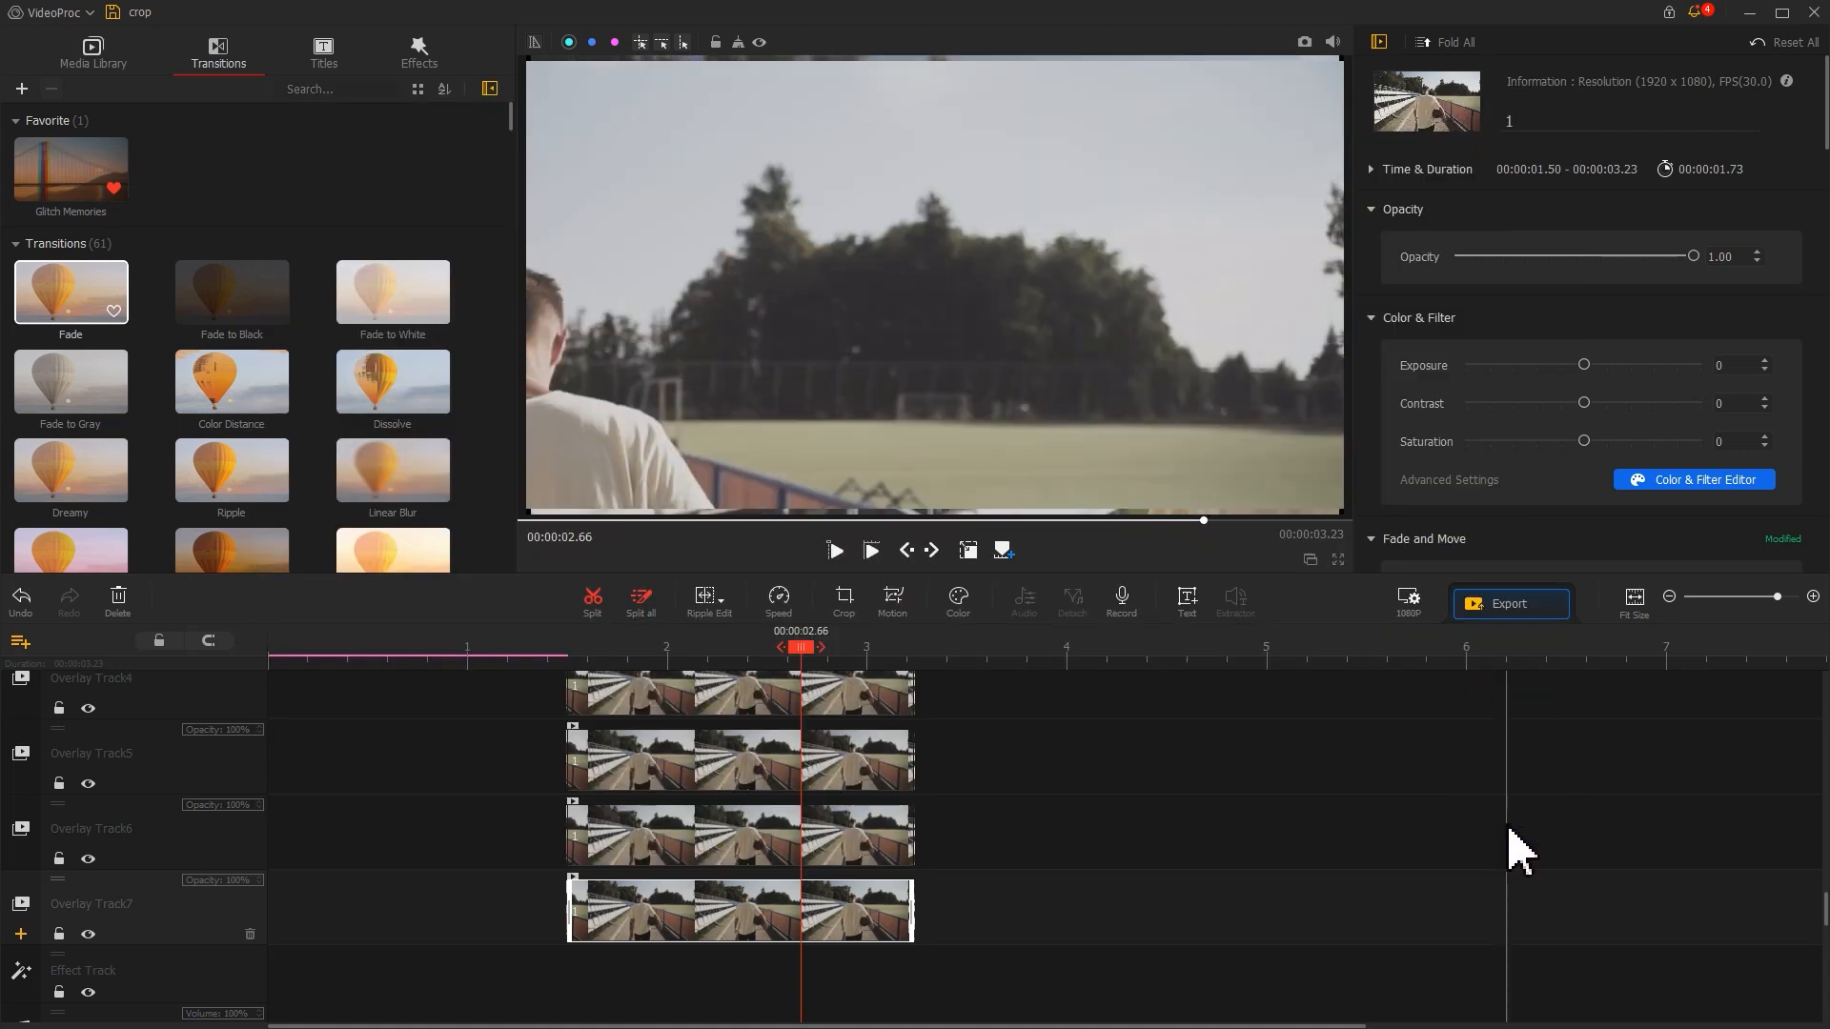
Set the scale to 0.25 for the clips on Overlay Track4 and Track5, and to 0.27 for those on Overlay Track6 and Track7.
click(791, 703)
scroll(1716, 305, down, 6)
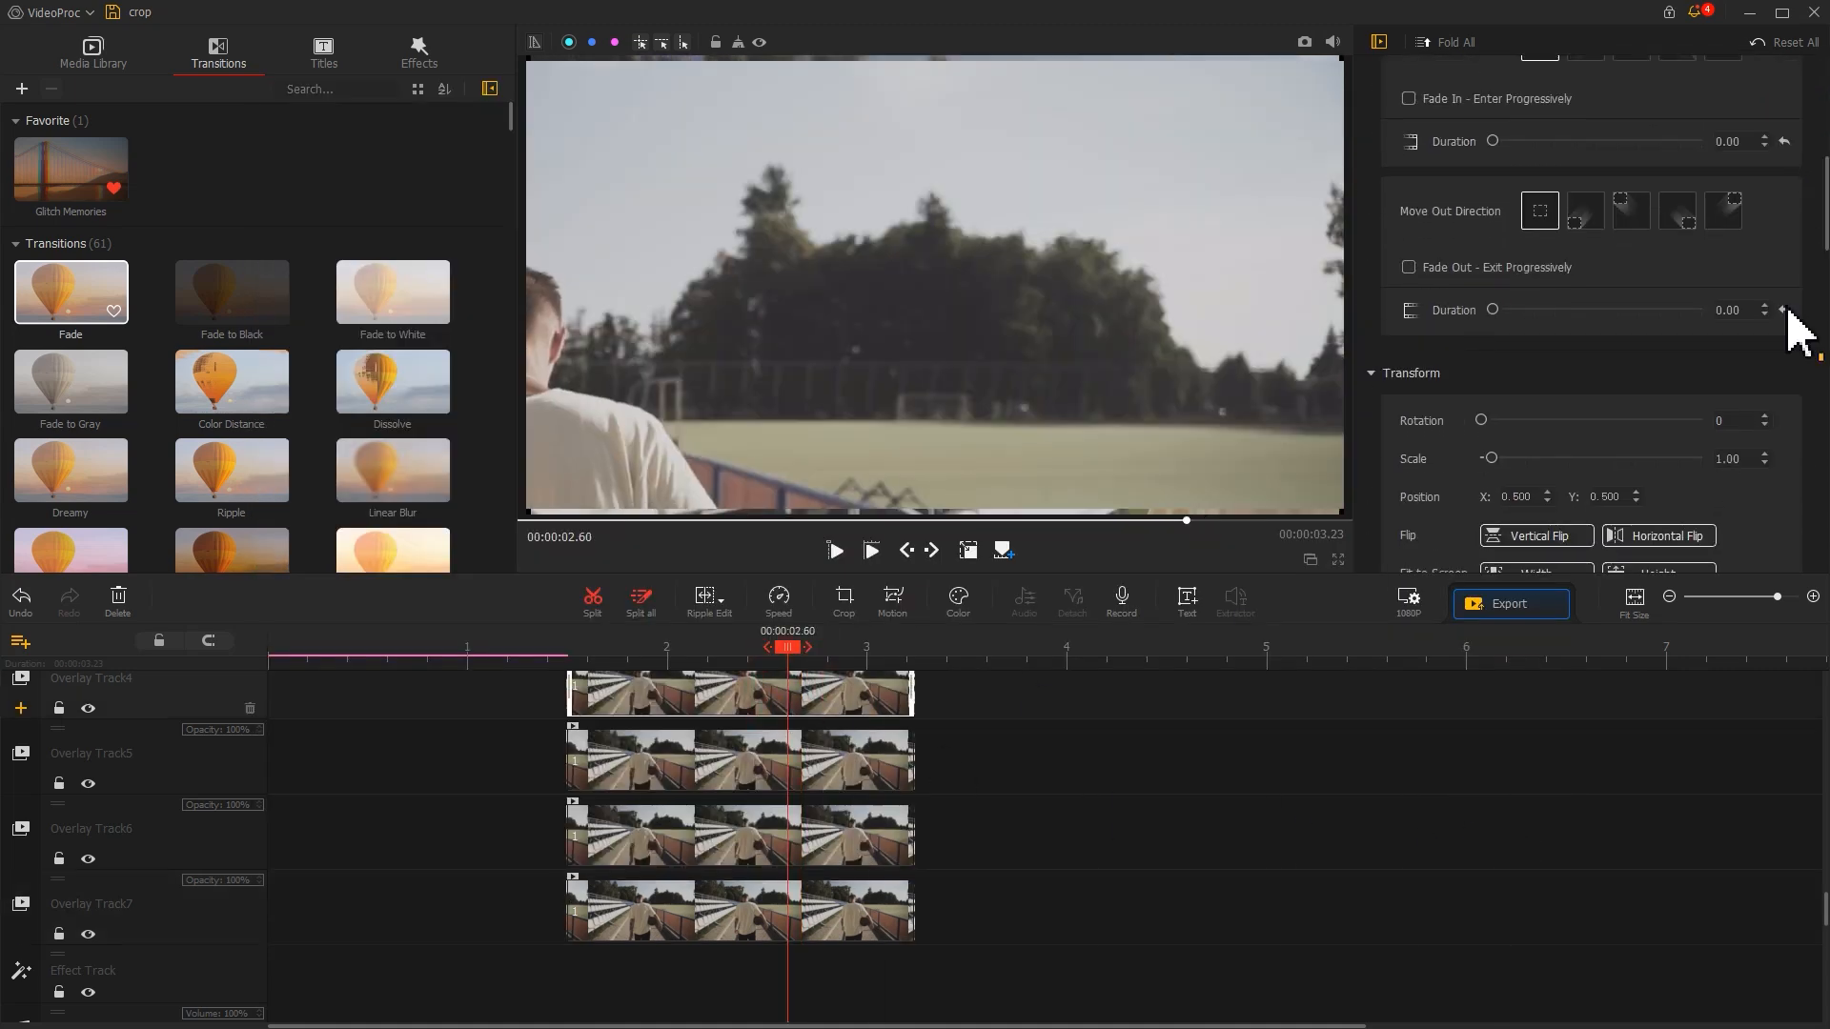
double_click(1728, 458)
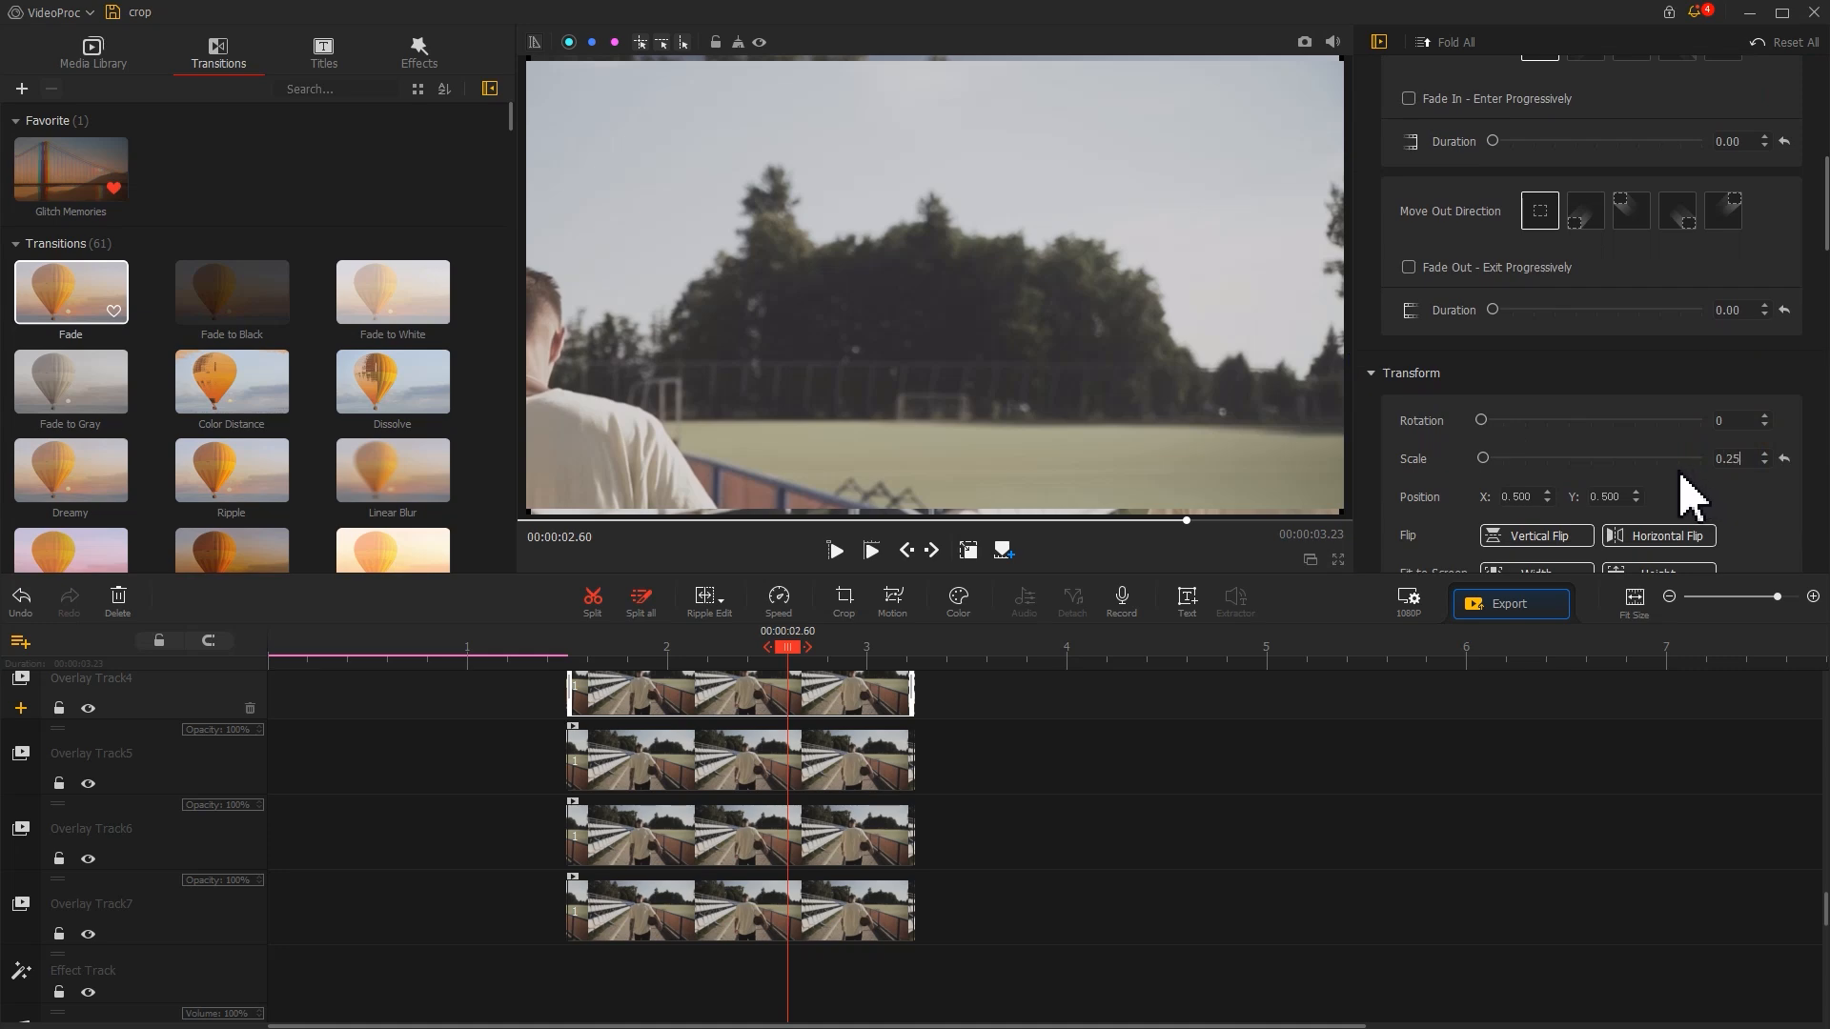
click(801, 774)
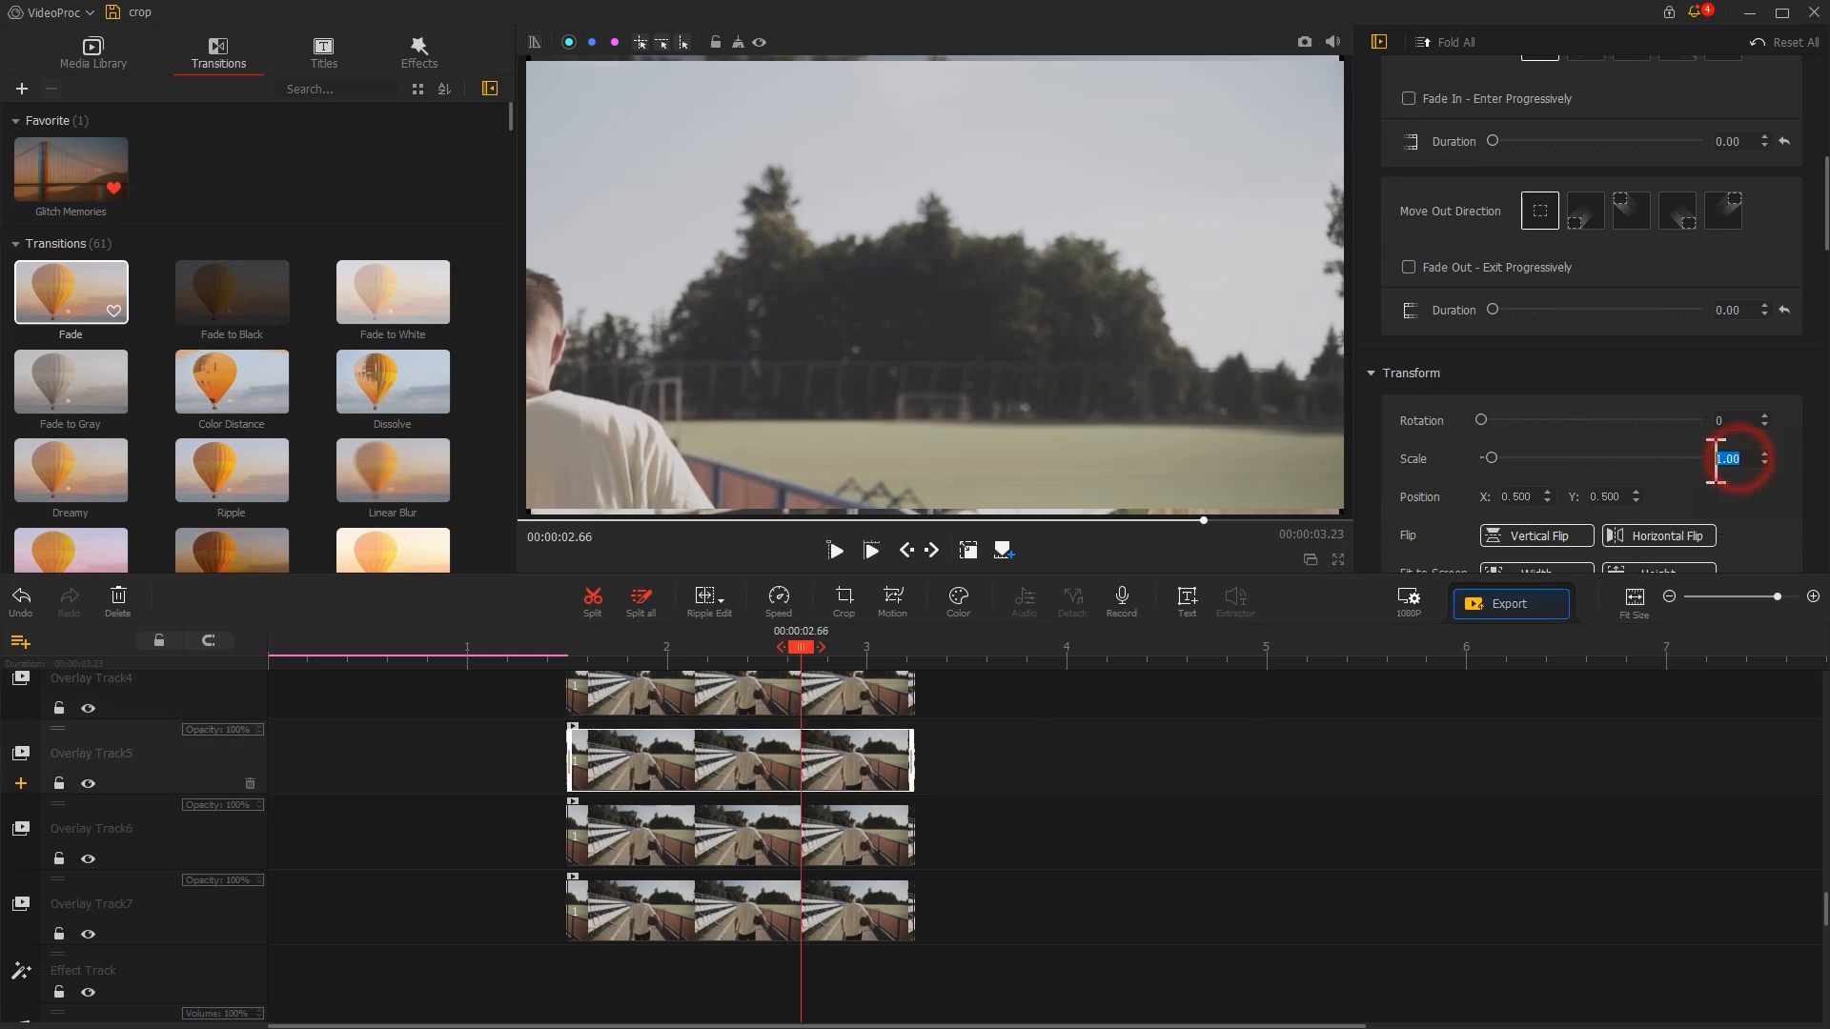
click(807, 835)
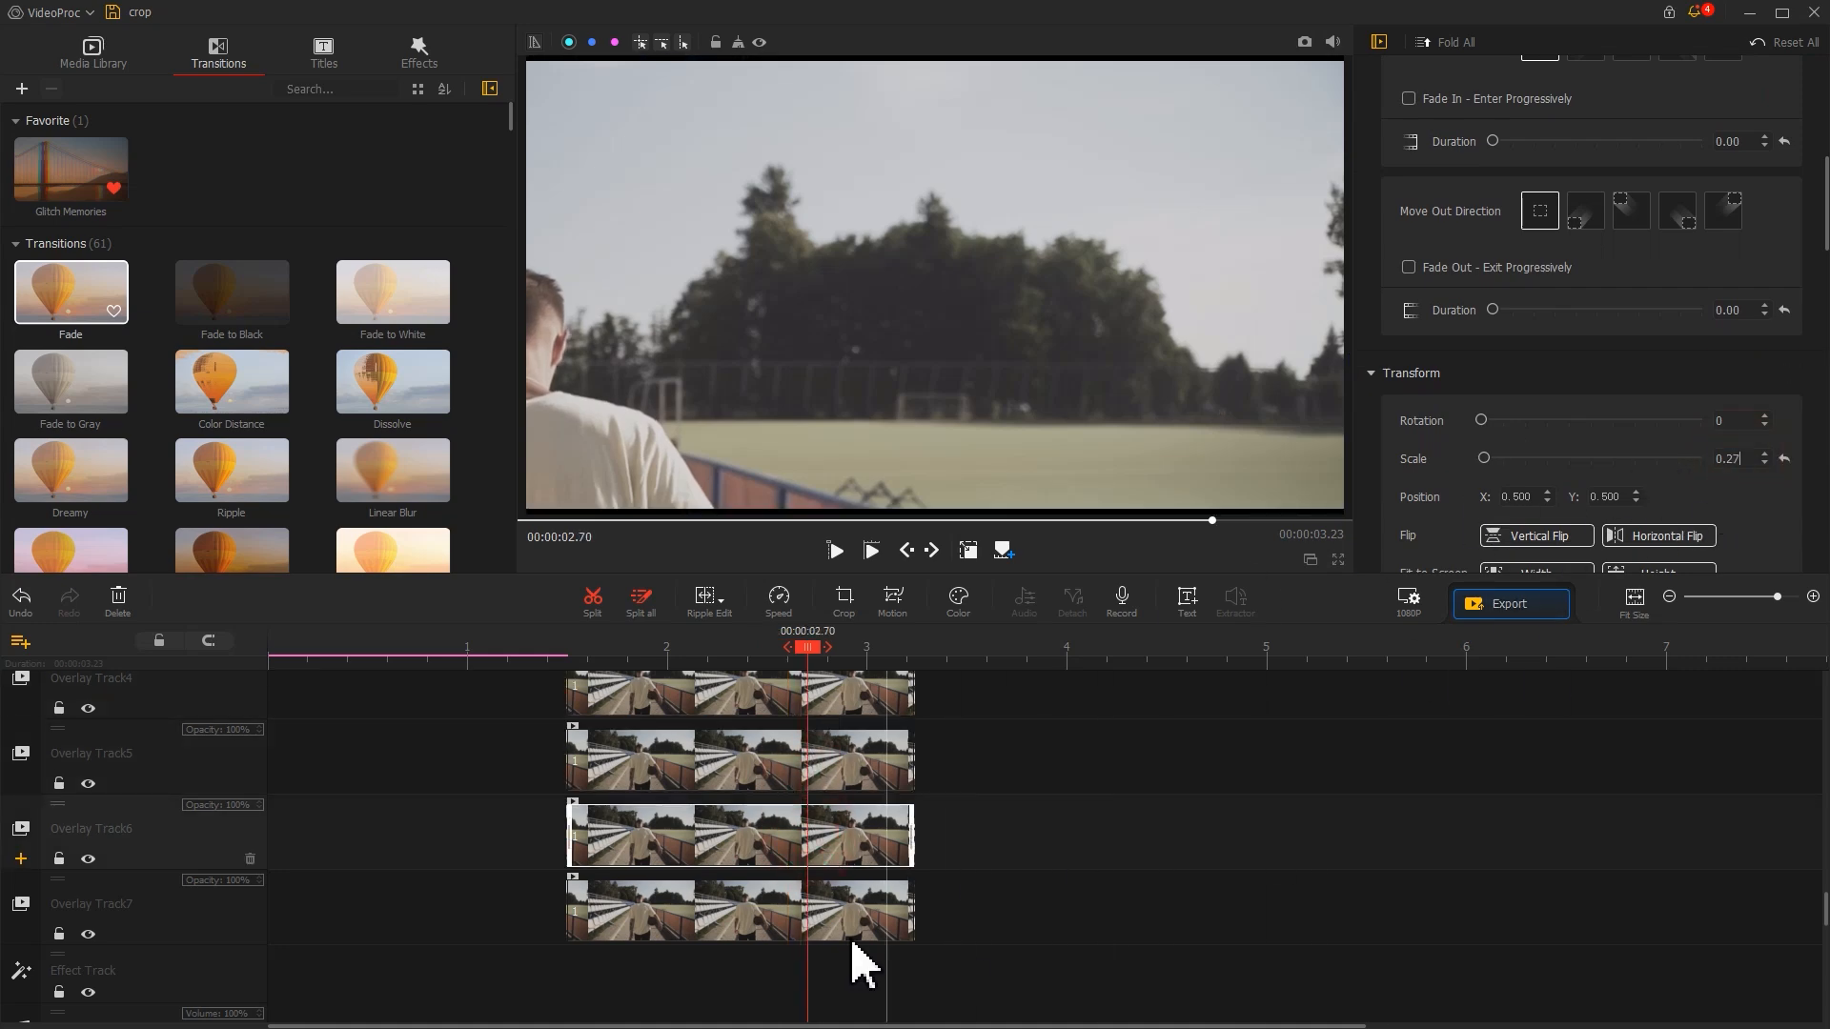
click(793, 916)
drag(1748, 461, 1711, 457)
key(ctrl+v)
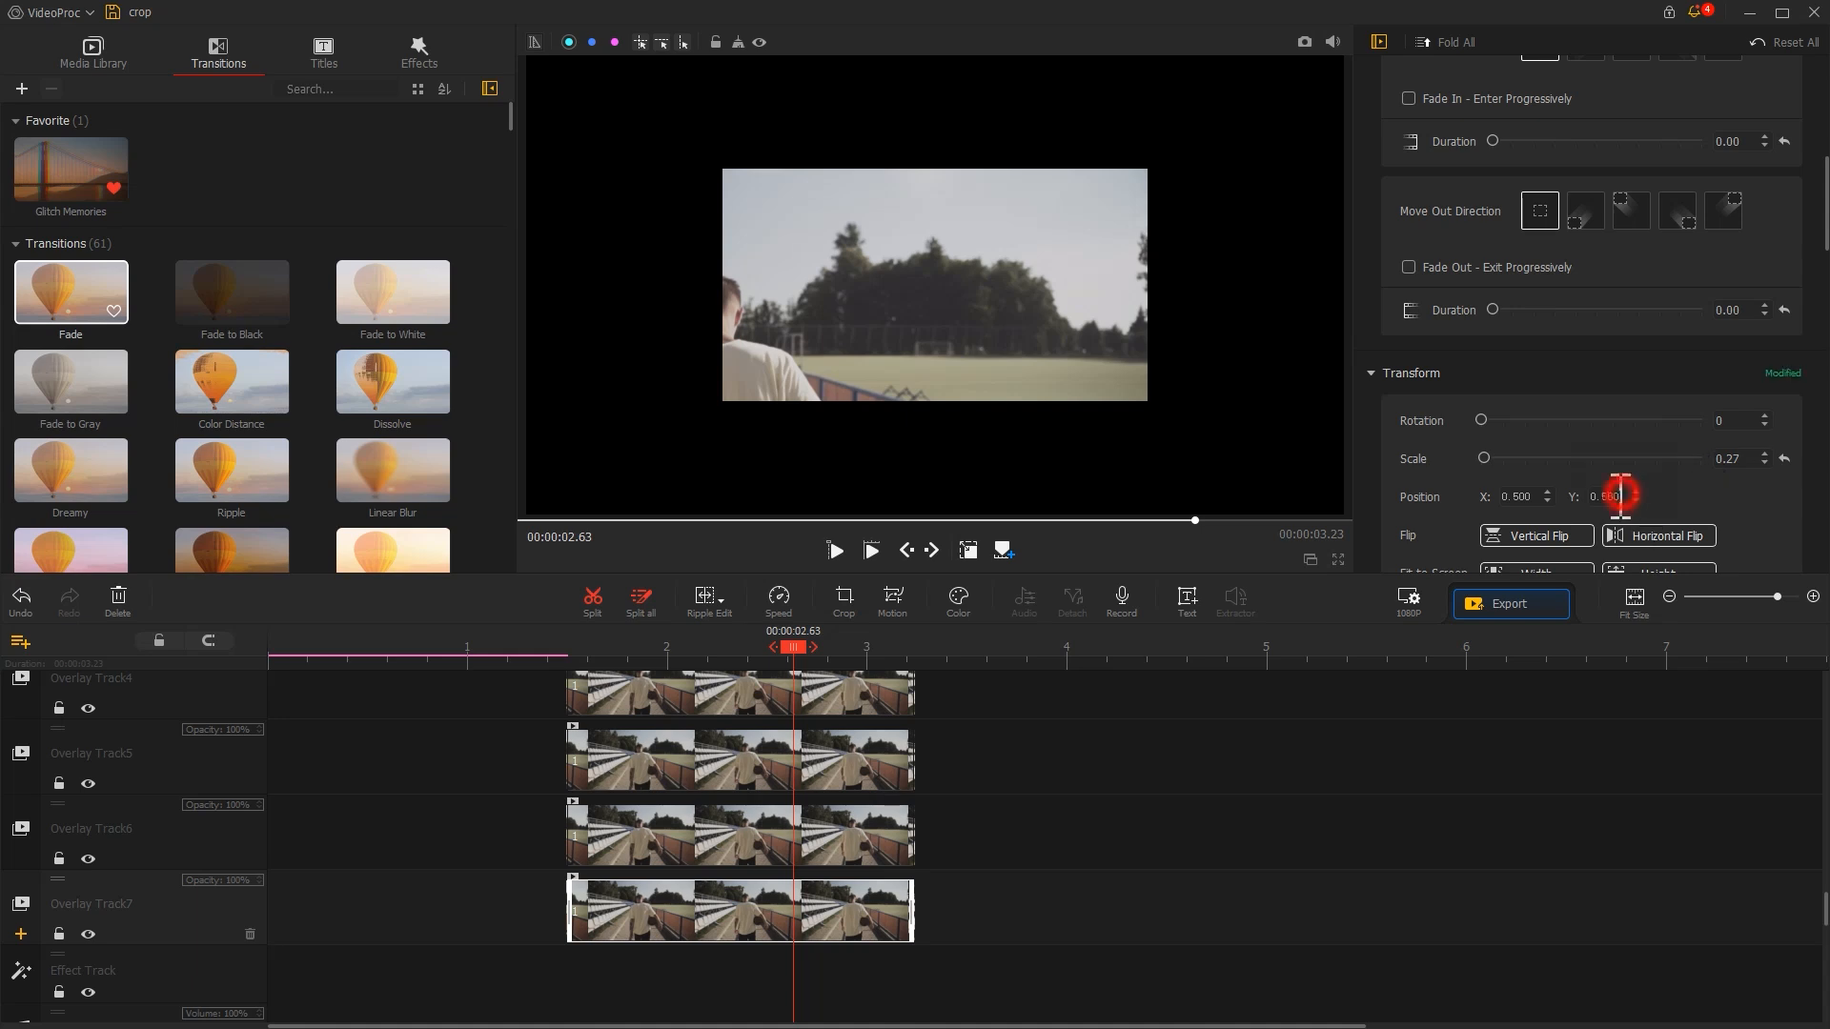
Position the Overlay Track7 clip in the upper-right quarter at X 0.743, Y 0.749, and the Overlay Track6 clip in the lower-right quarter at X 0.743.
text(749)
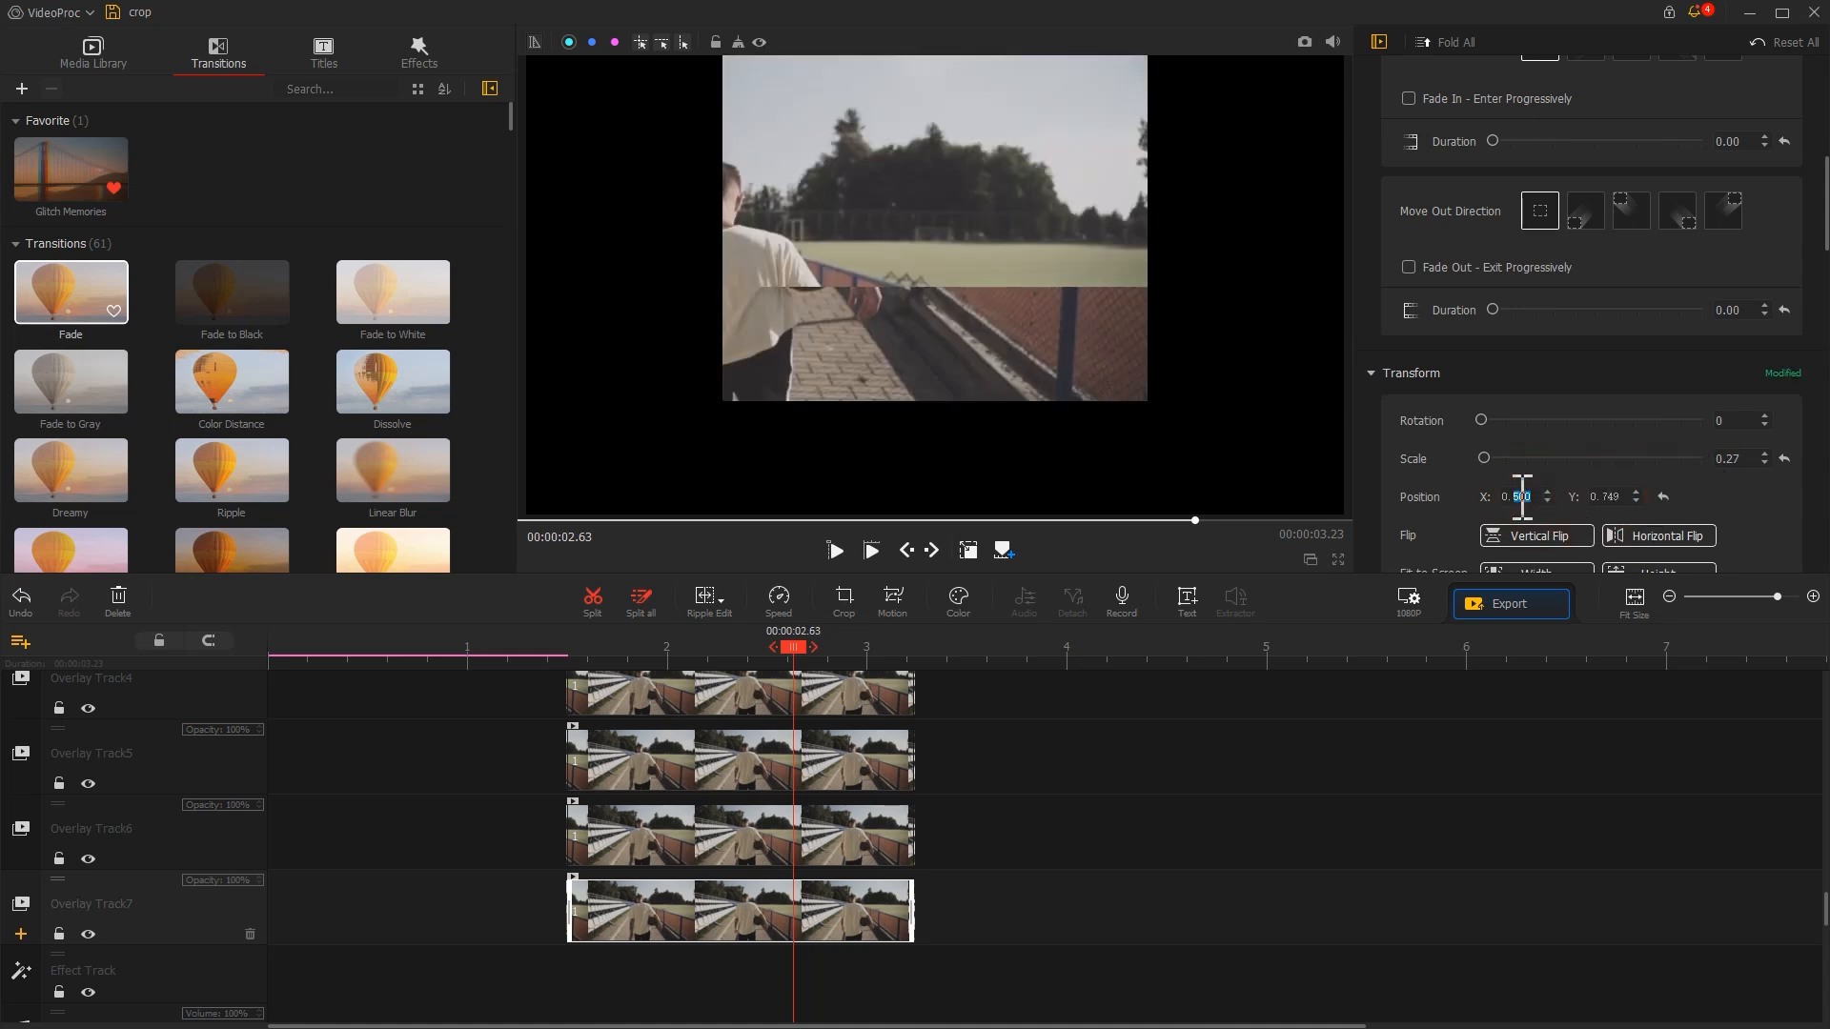
text(749)
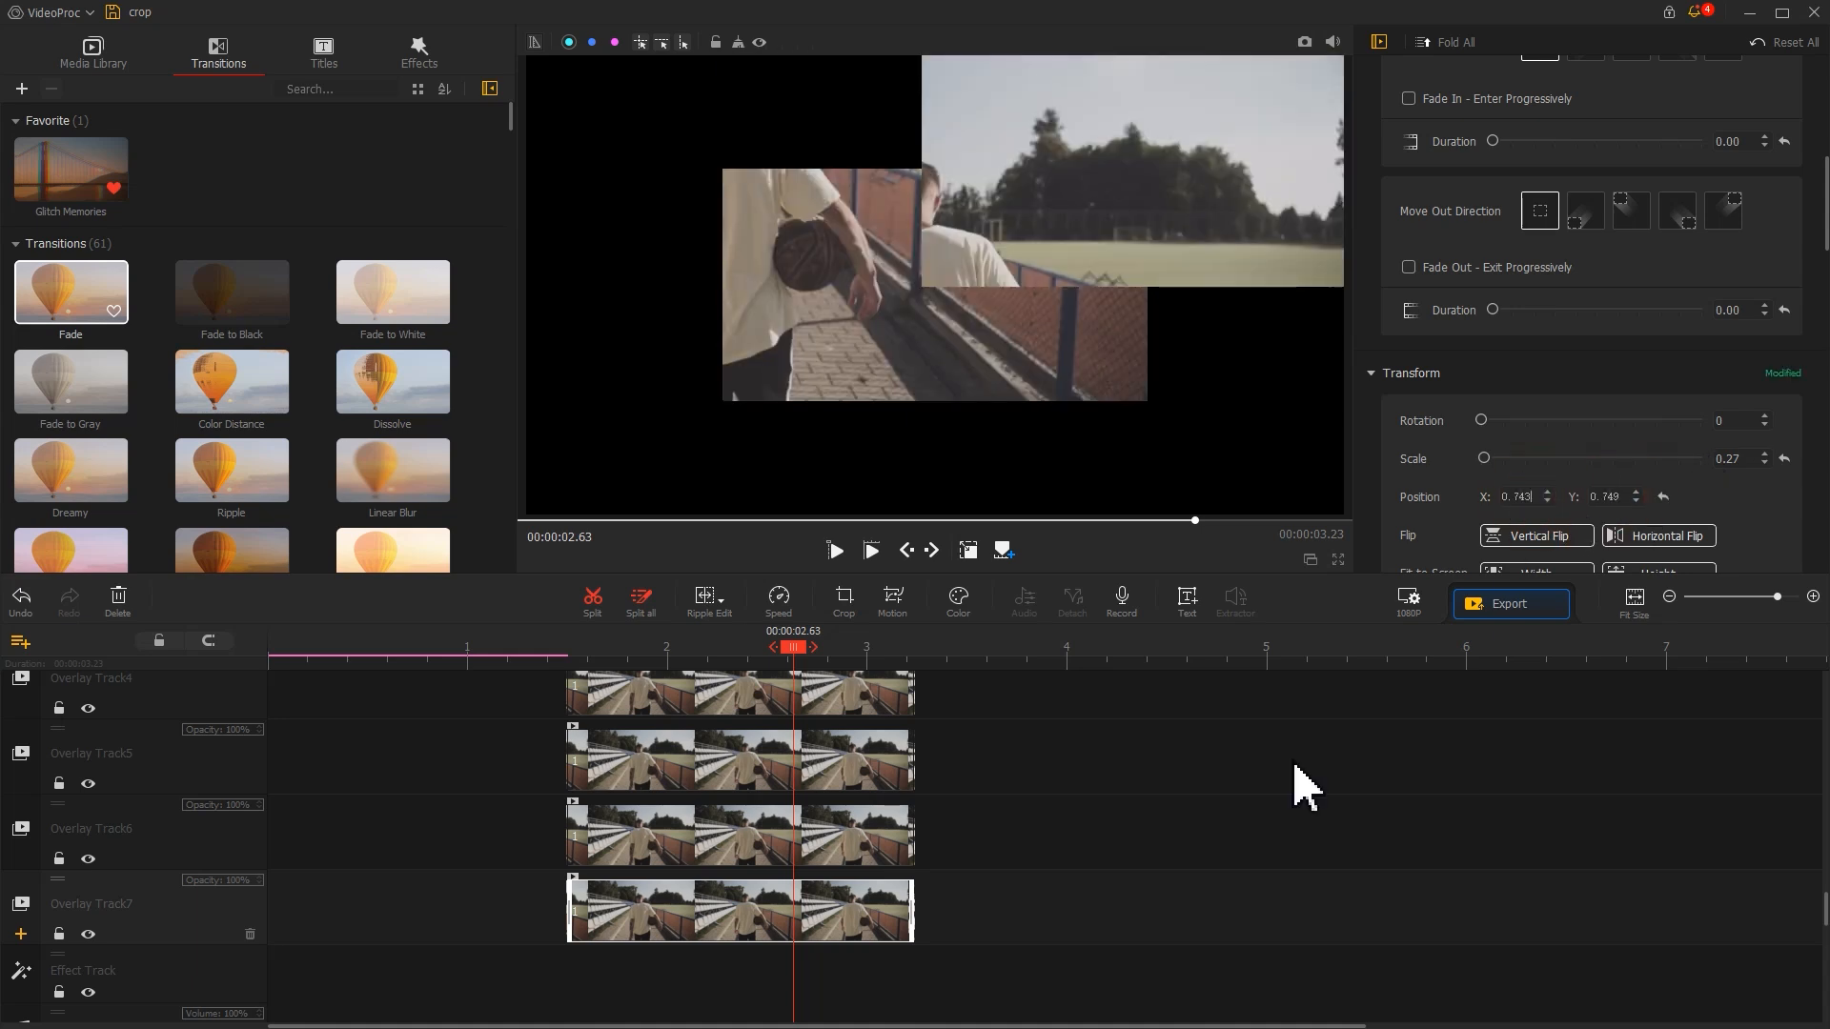
click(762, 848)
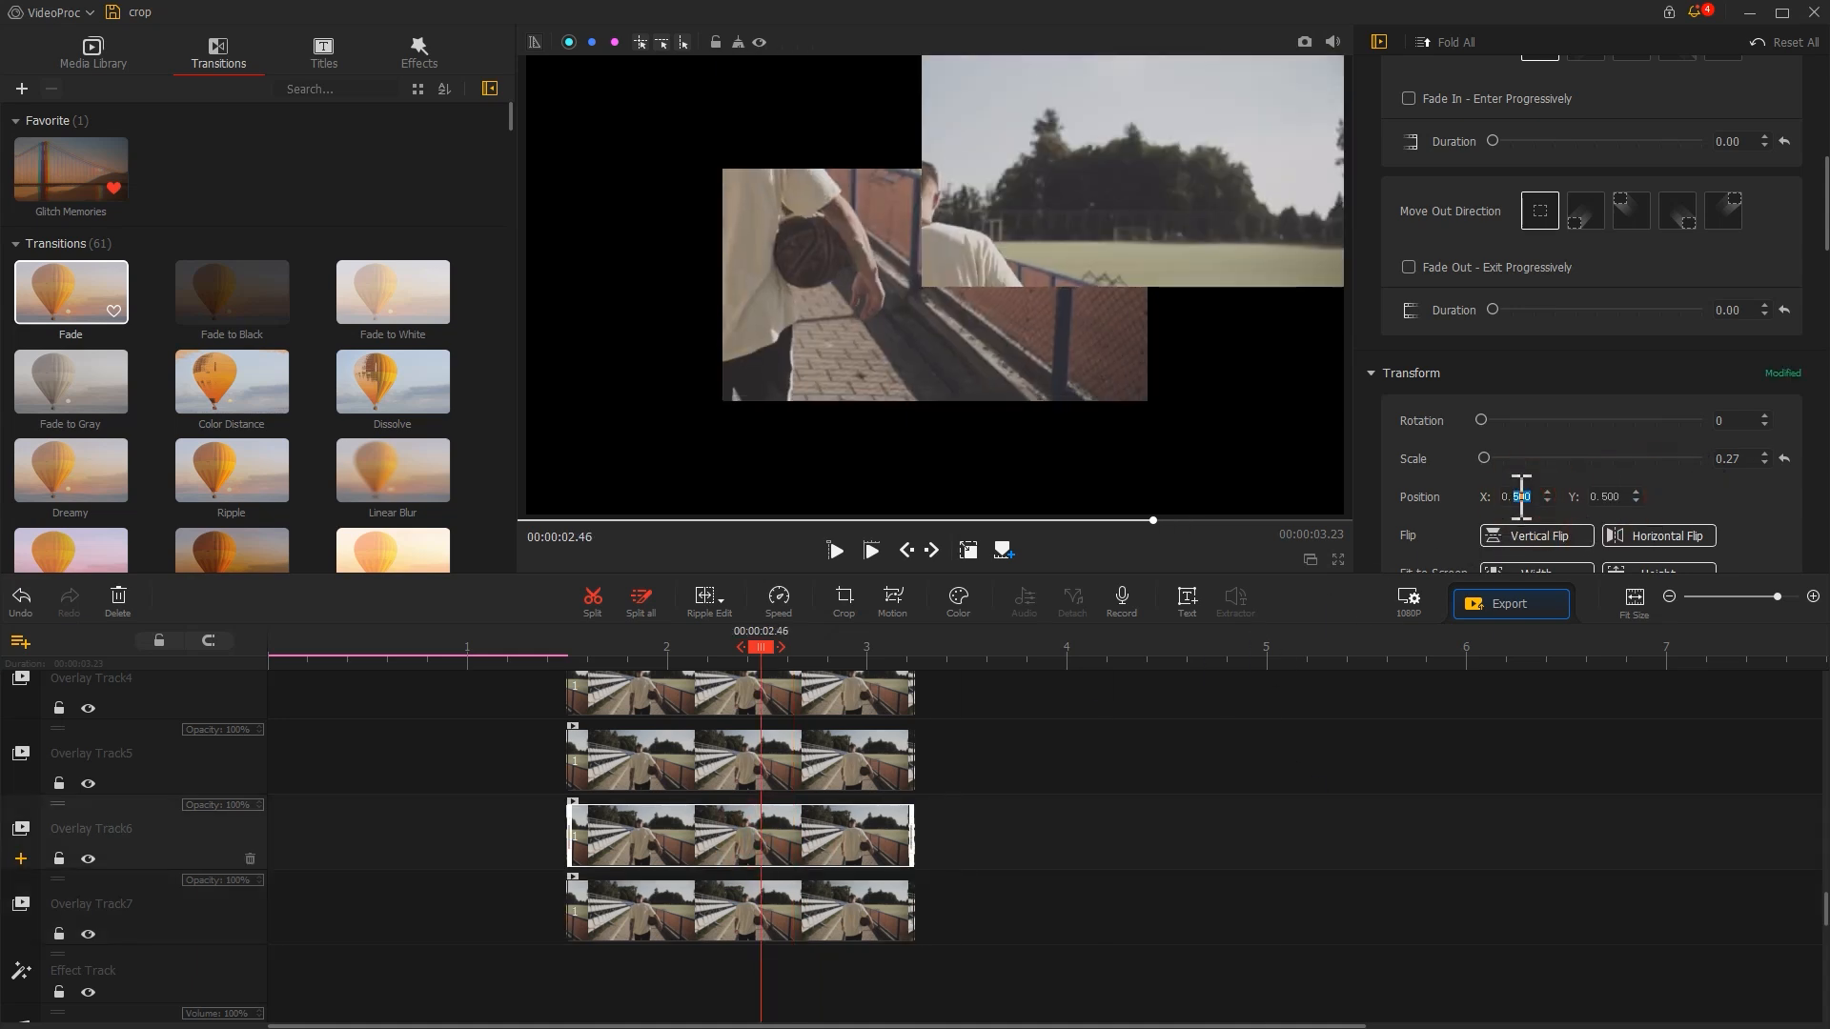
text(743)
Position the Overlay Track5 clip in the upper-left quarter at X 0.247, and the Overlay Track4 clip in the lower-left quarter at X 0.247, Y 0.250.
click(841, 760)
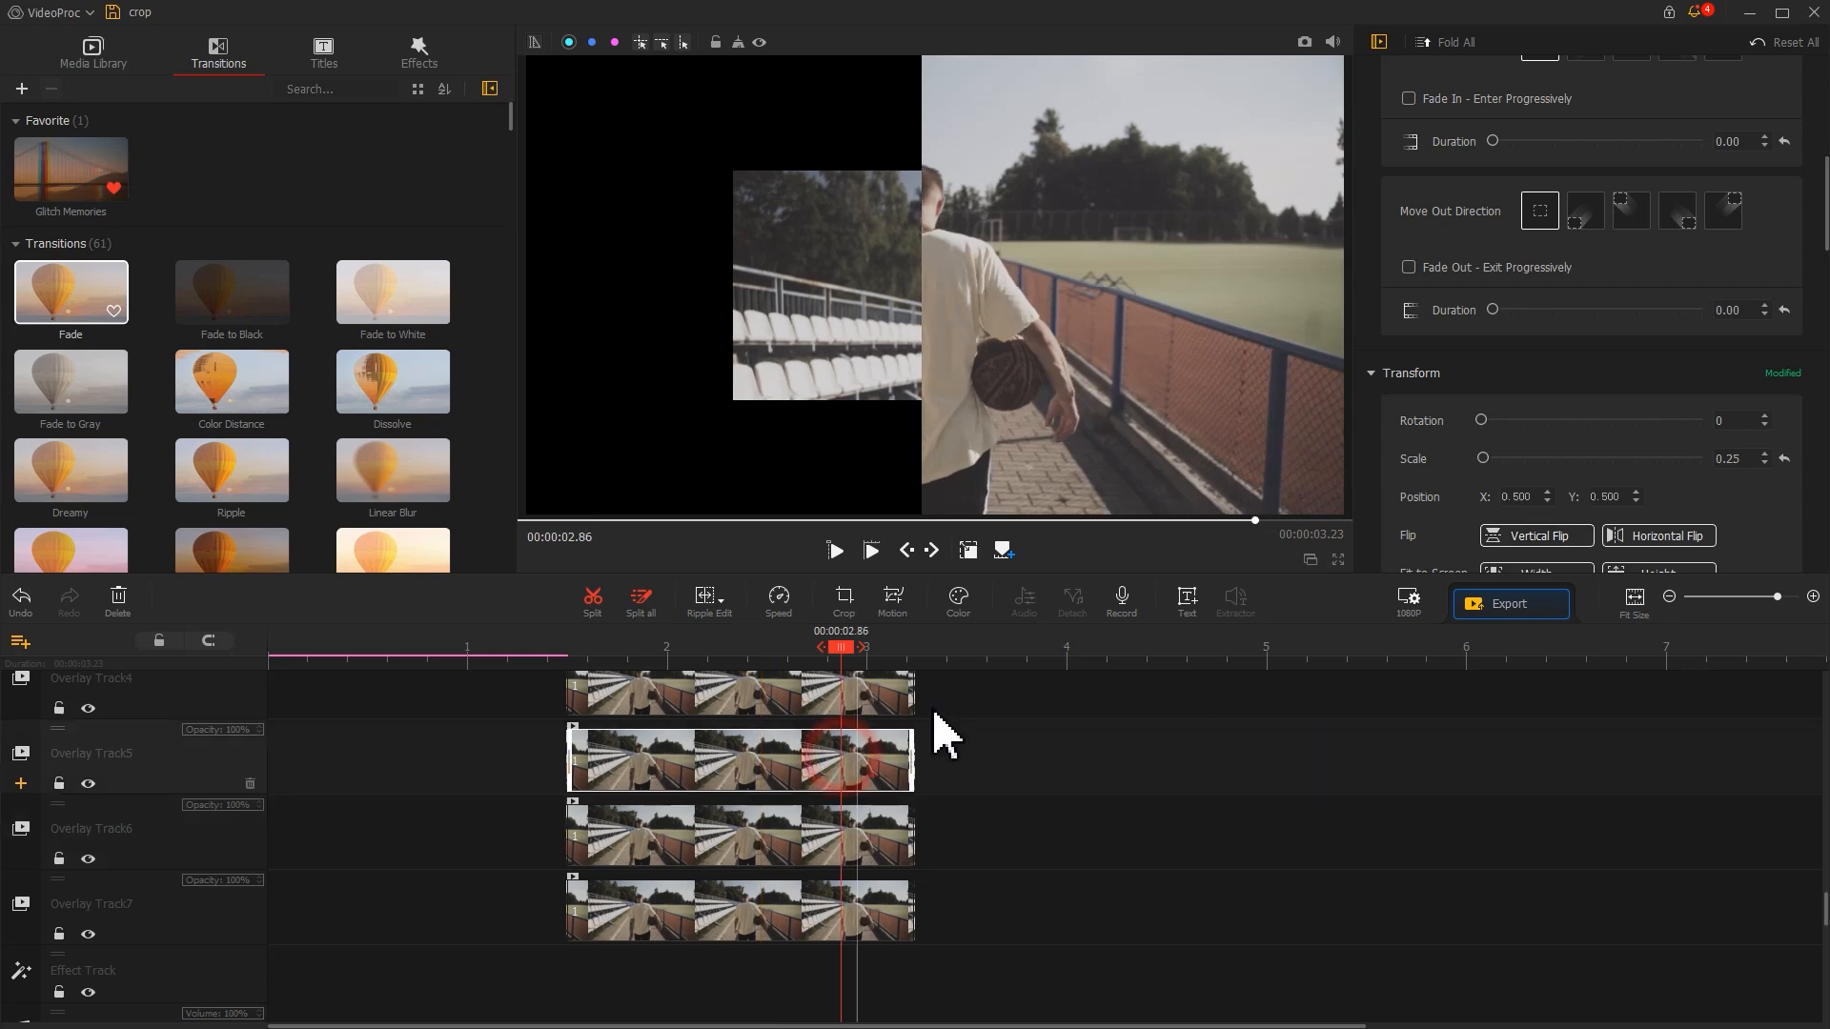
text(247)
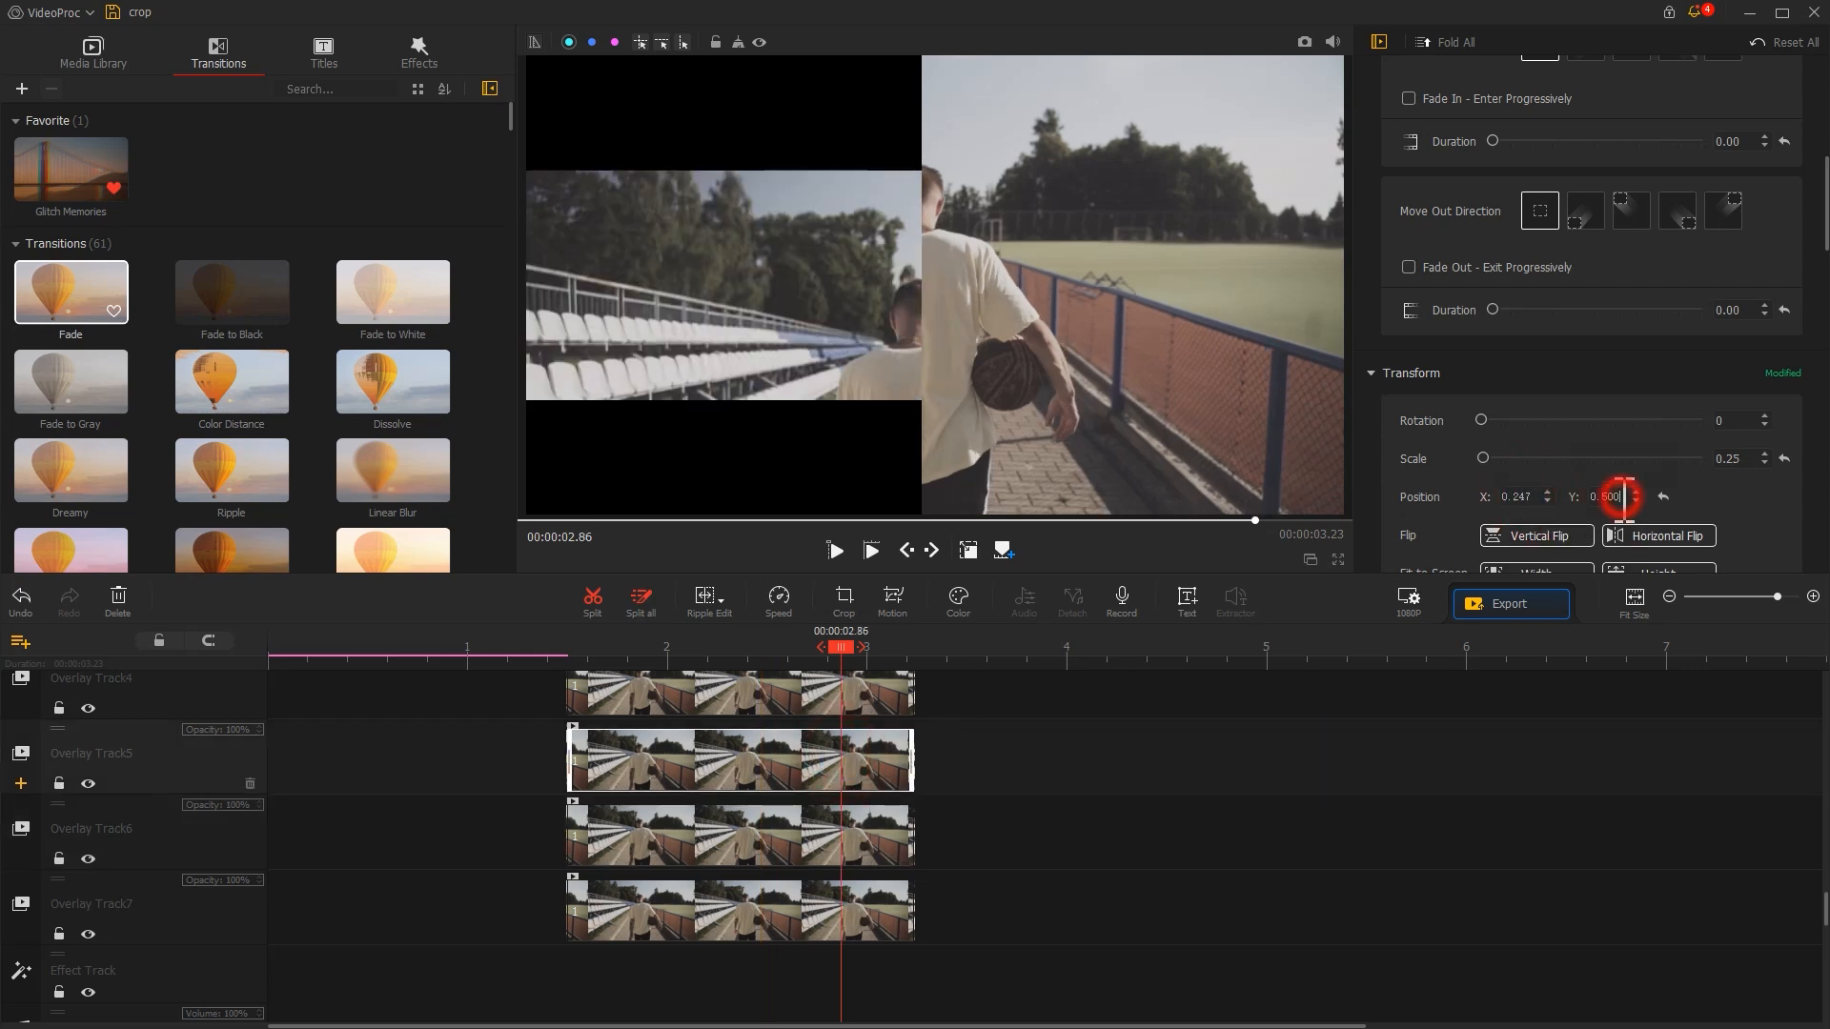
click(833, 694)
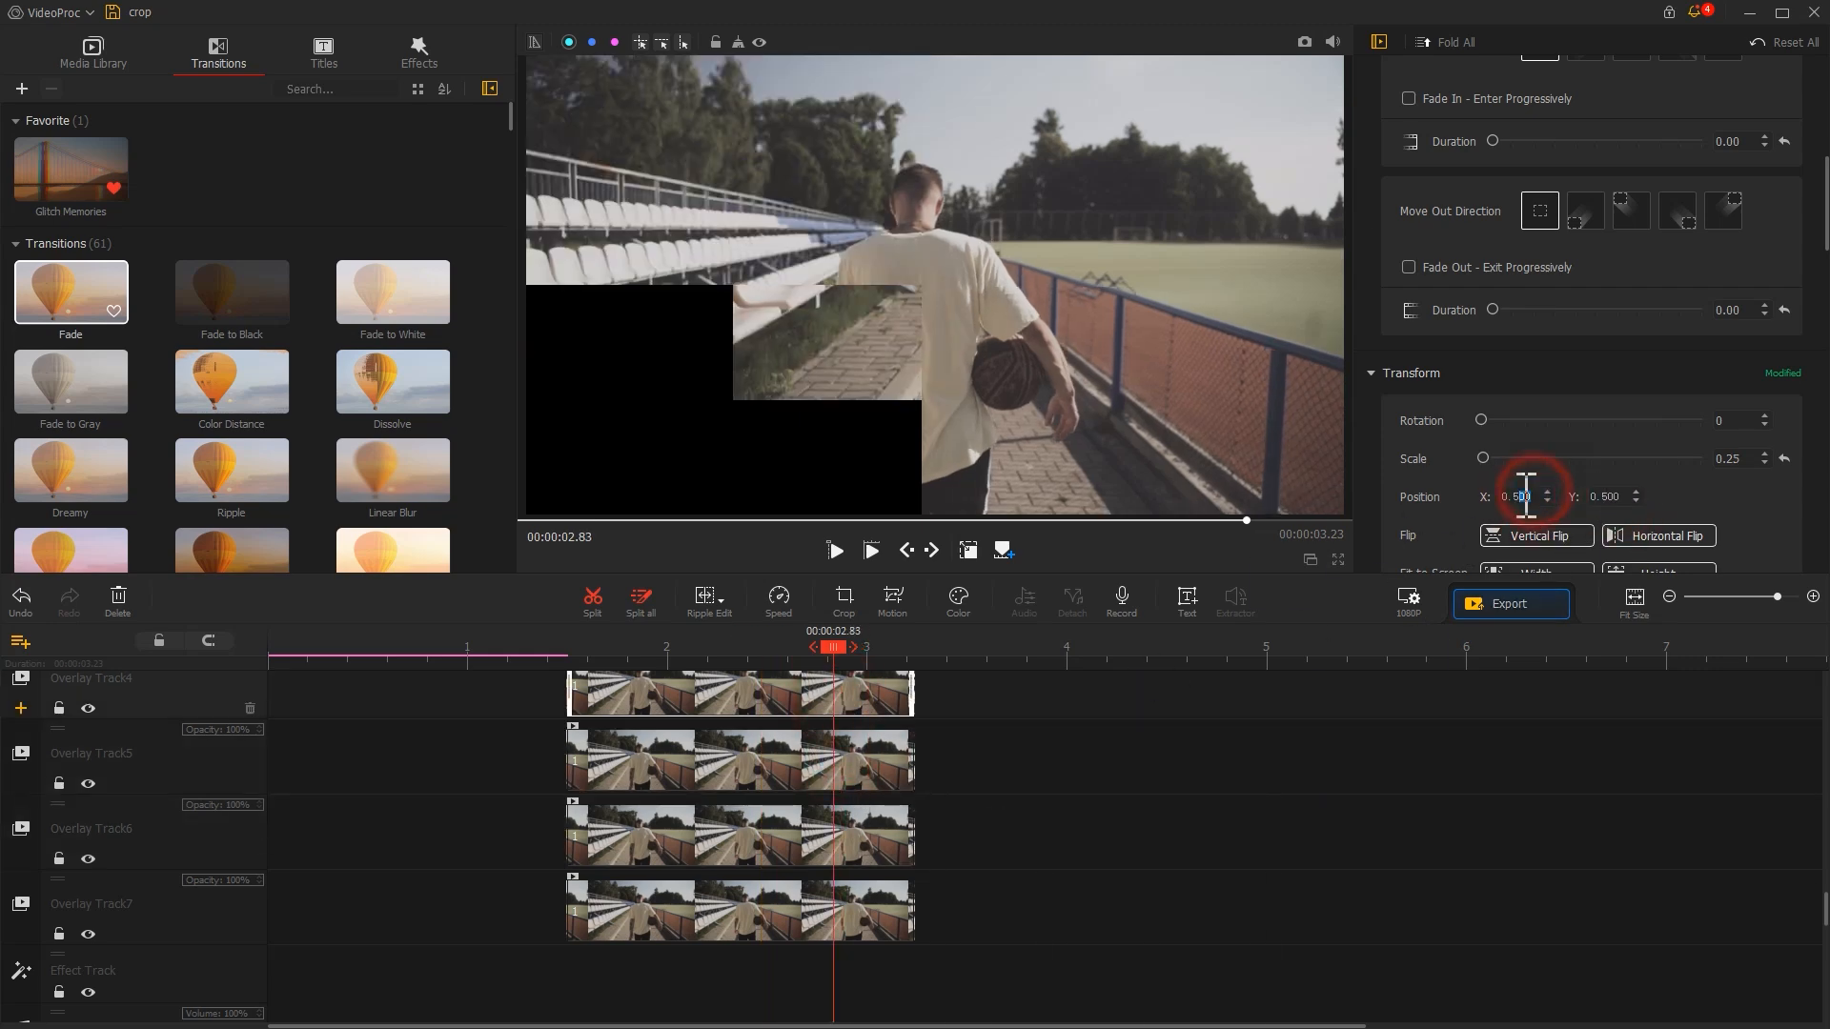
text(247)
text(25)
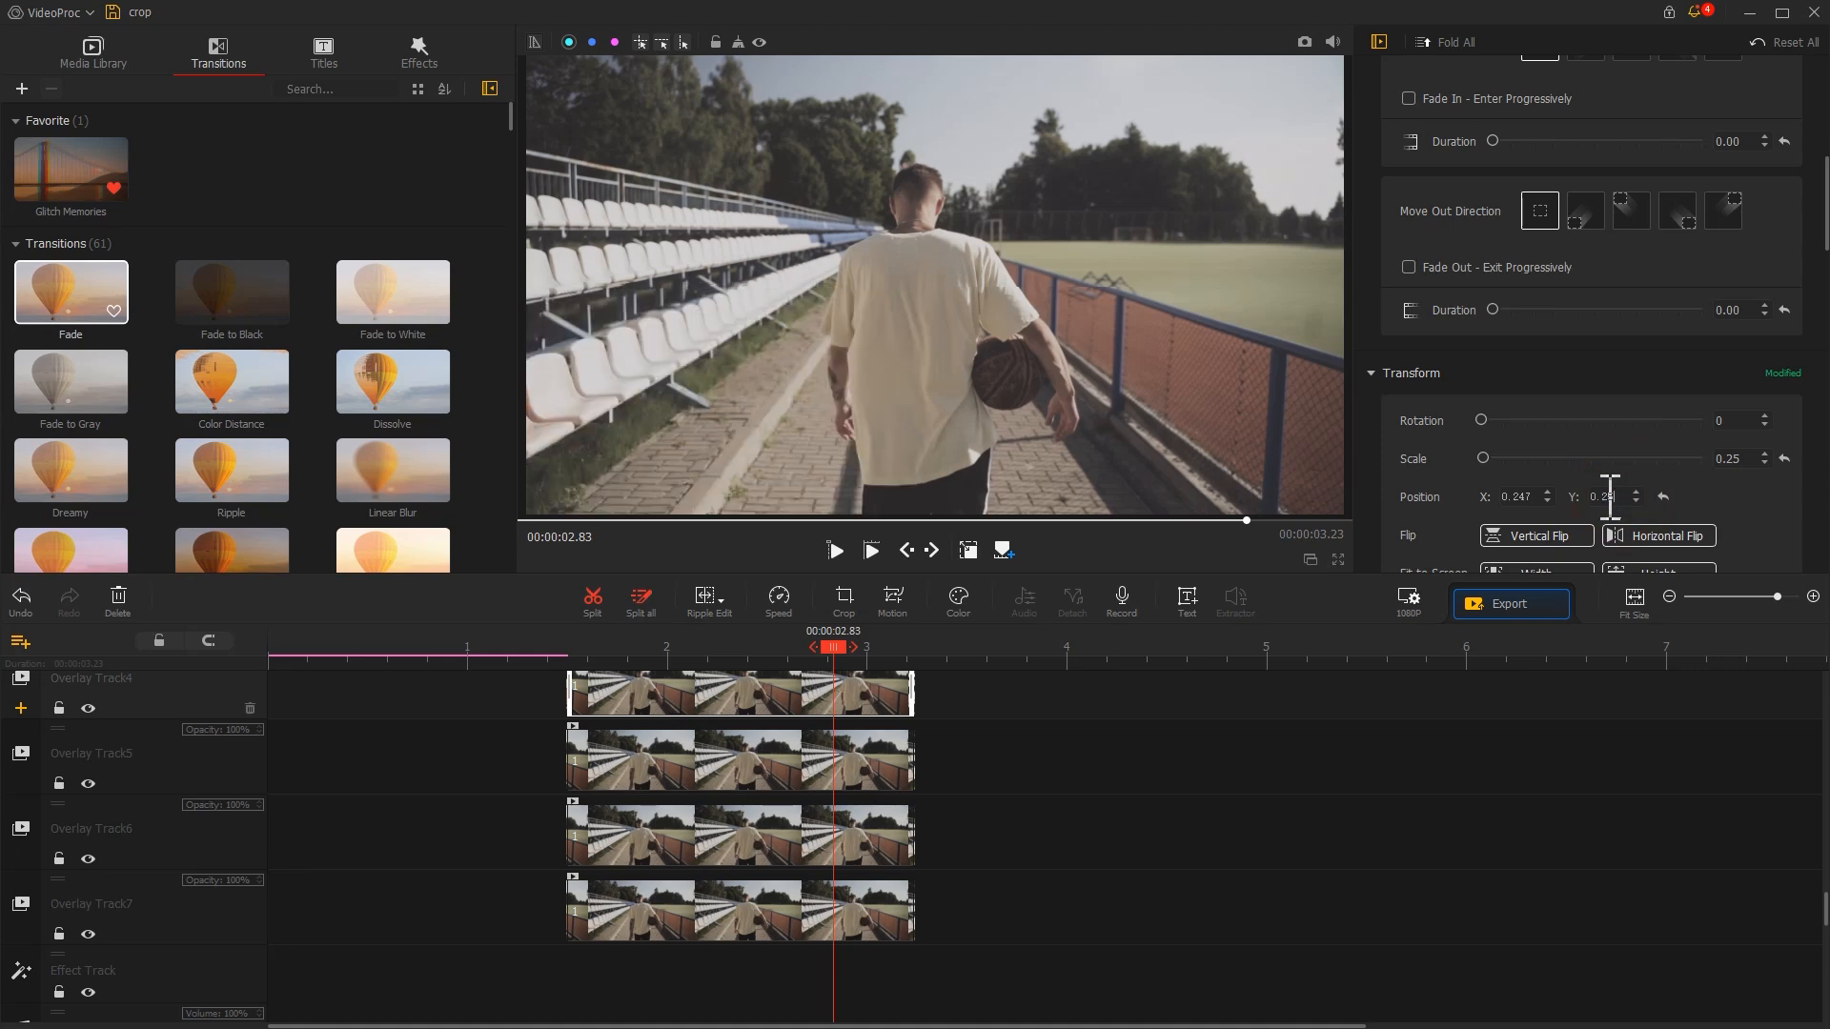
Open the Overlay Track4 clip in the Motion Editor and add a starting keyframe whose frame covers the whole image, 950 x 541.
click(821, 707)
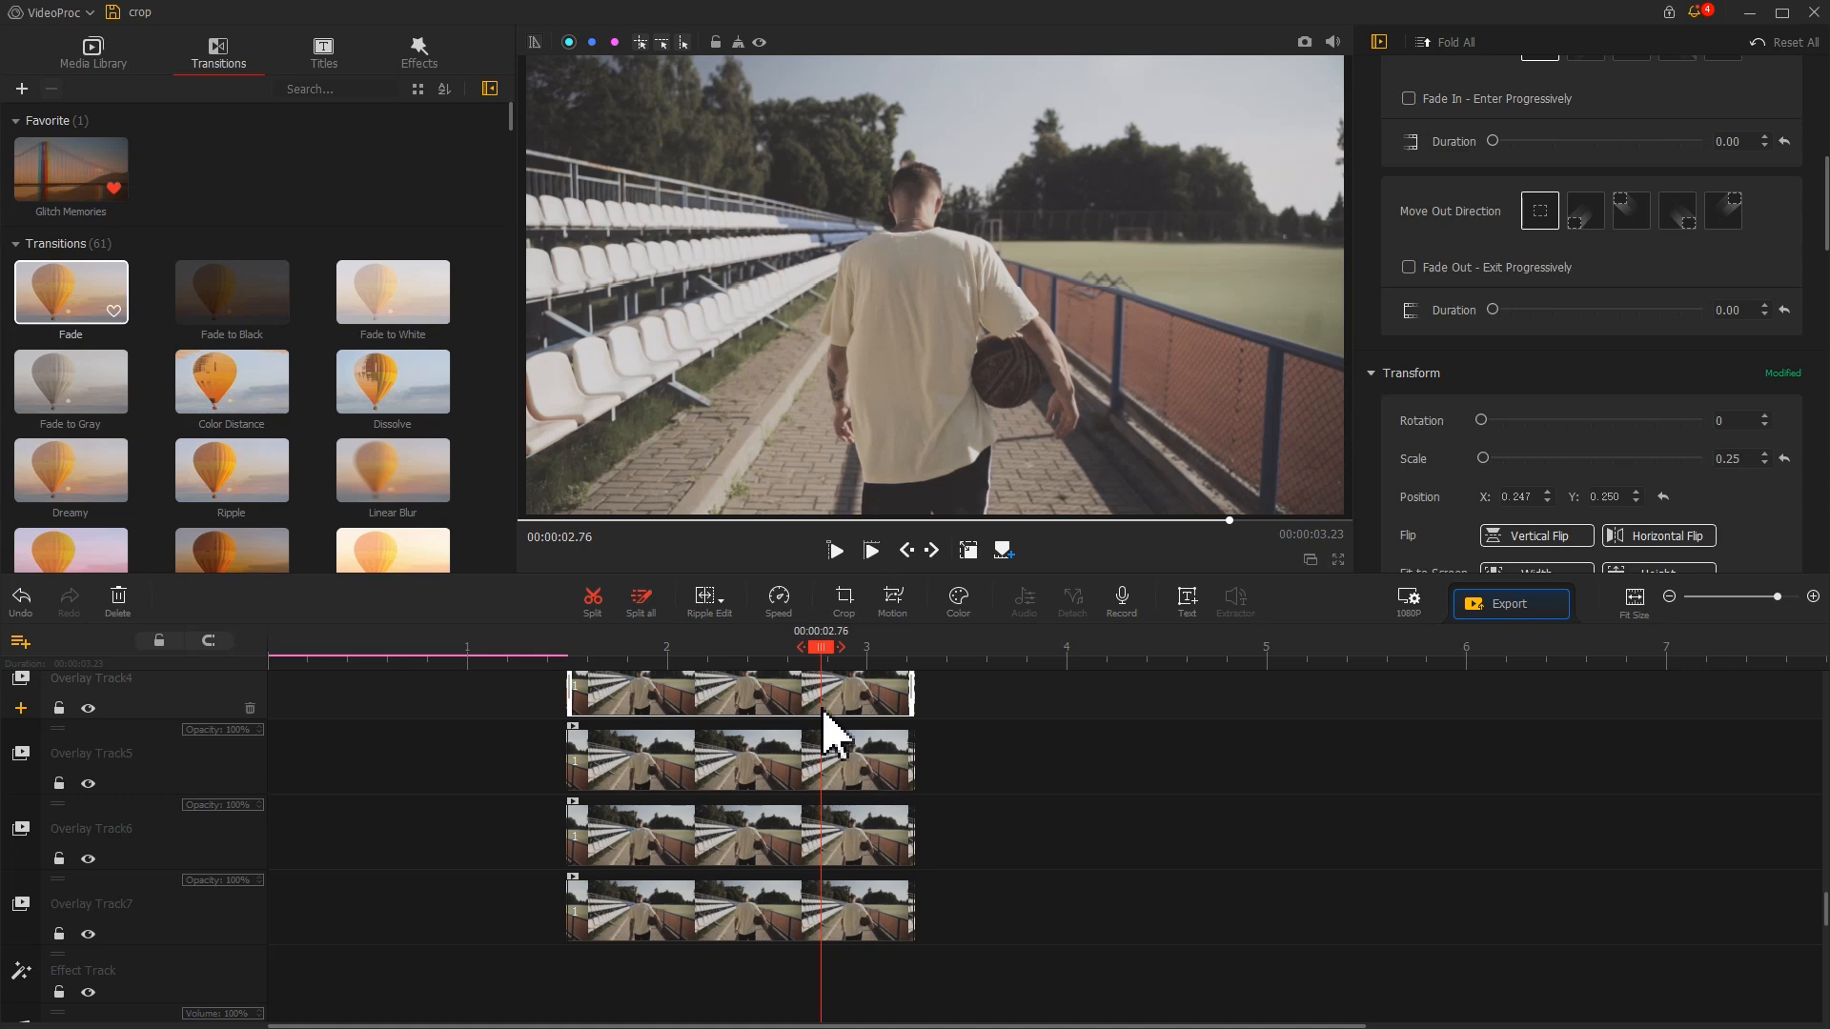
click(893, 603)
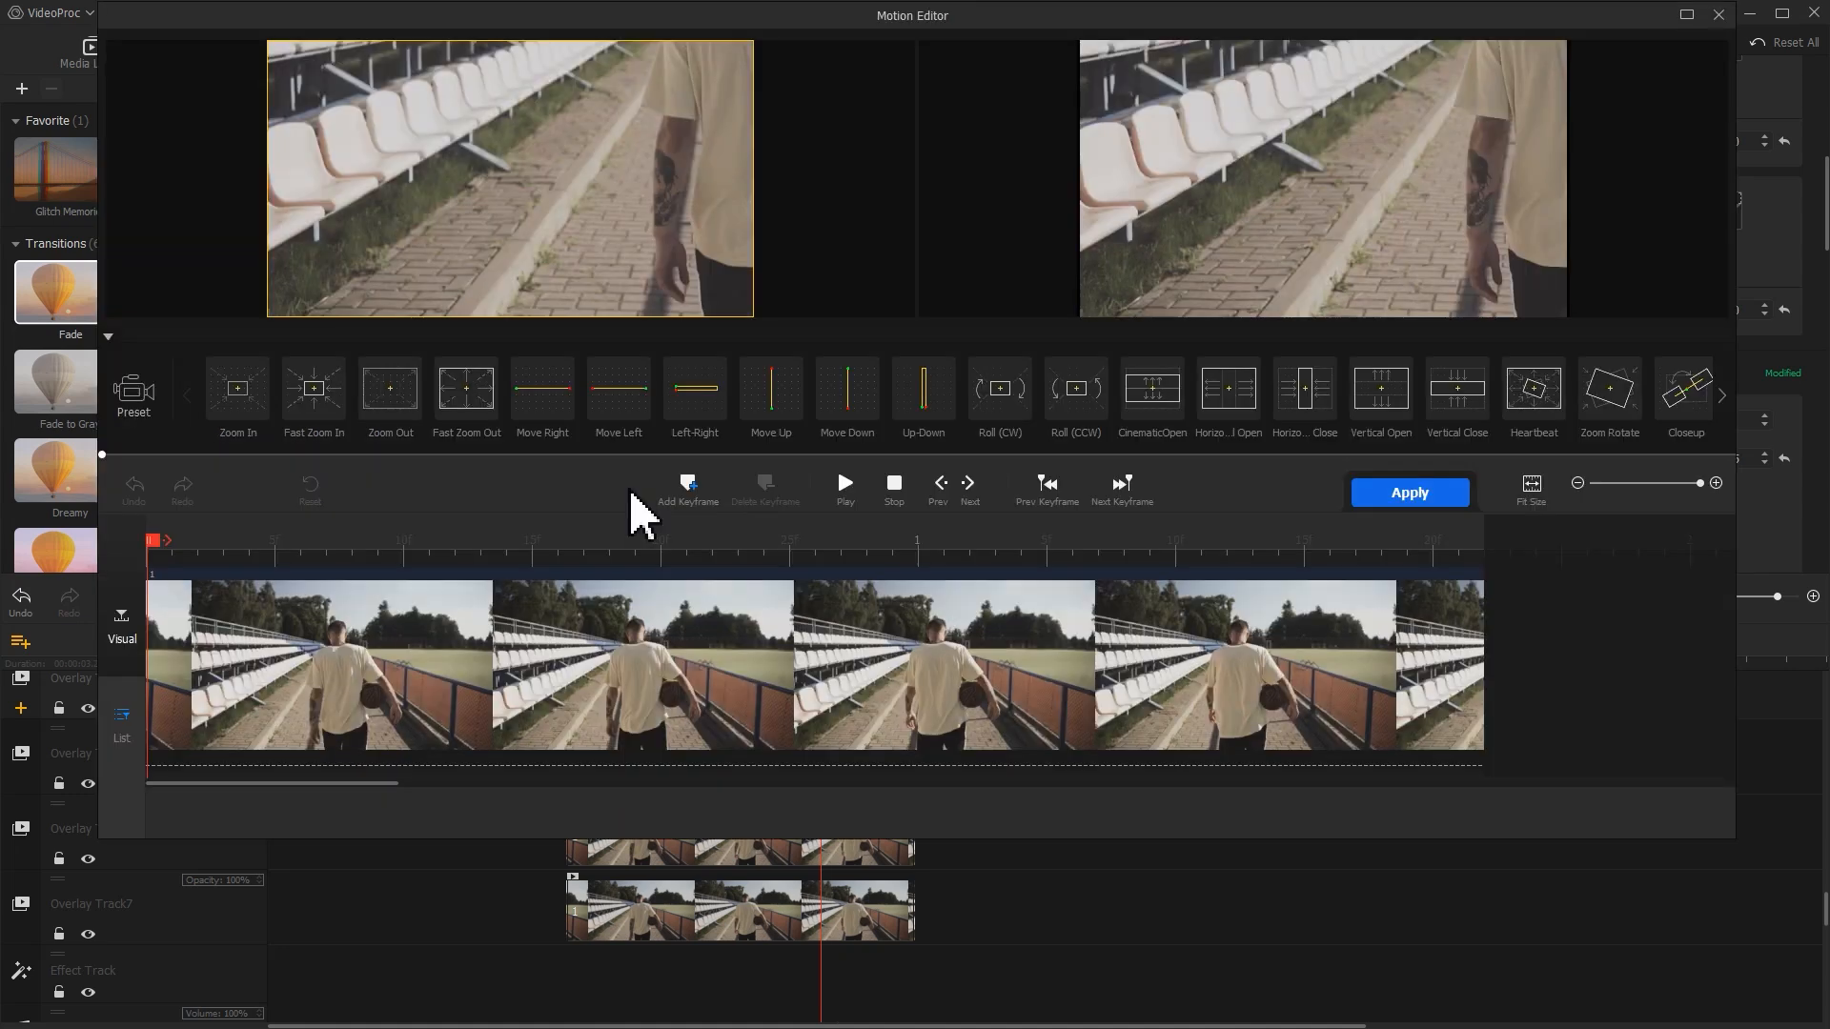
click(686, 484)
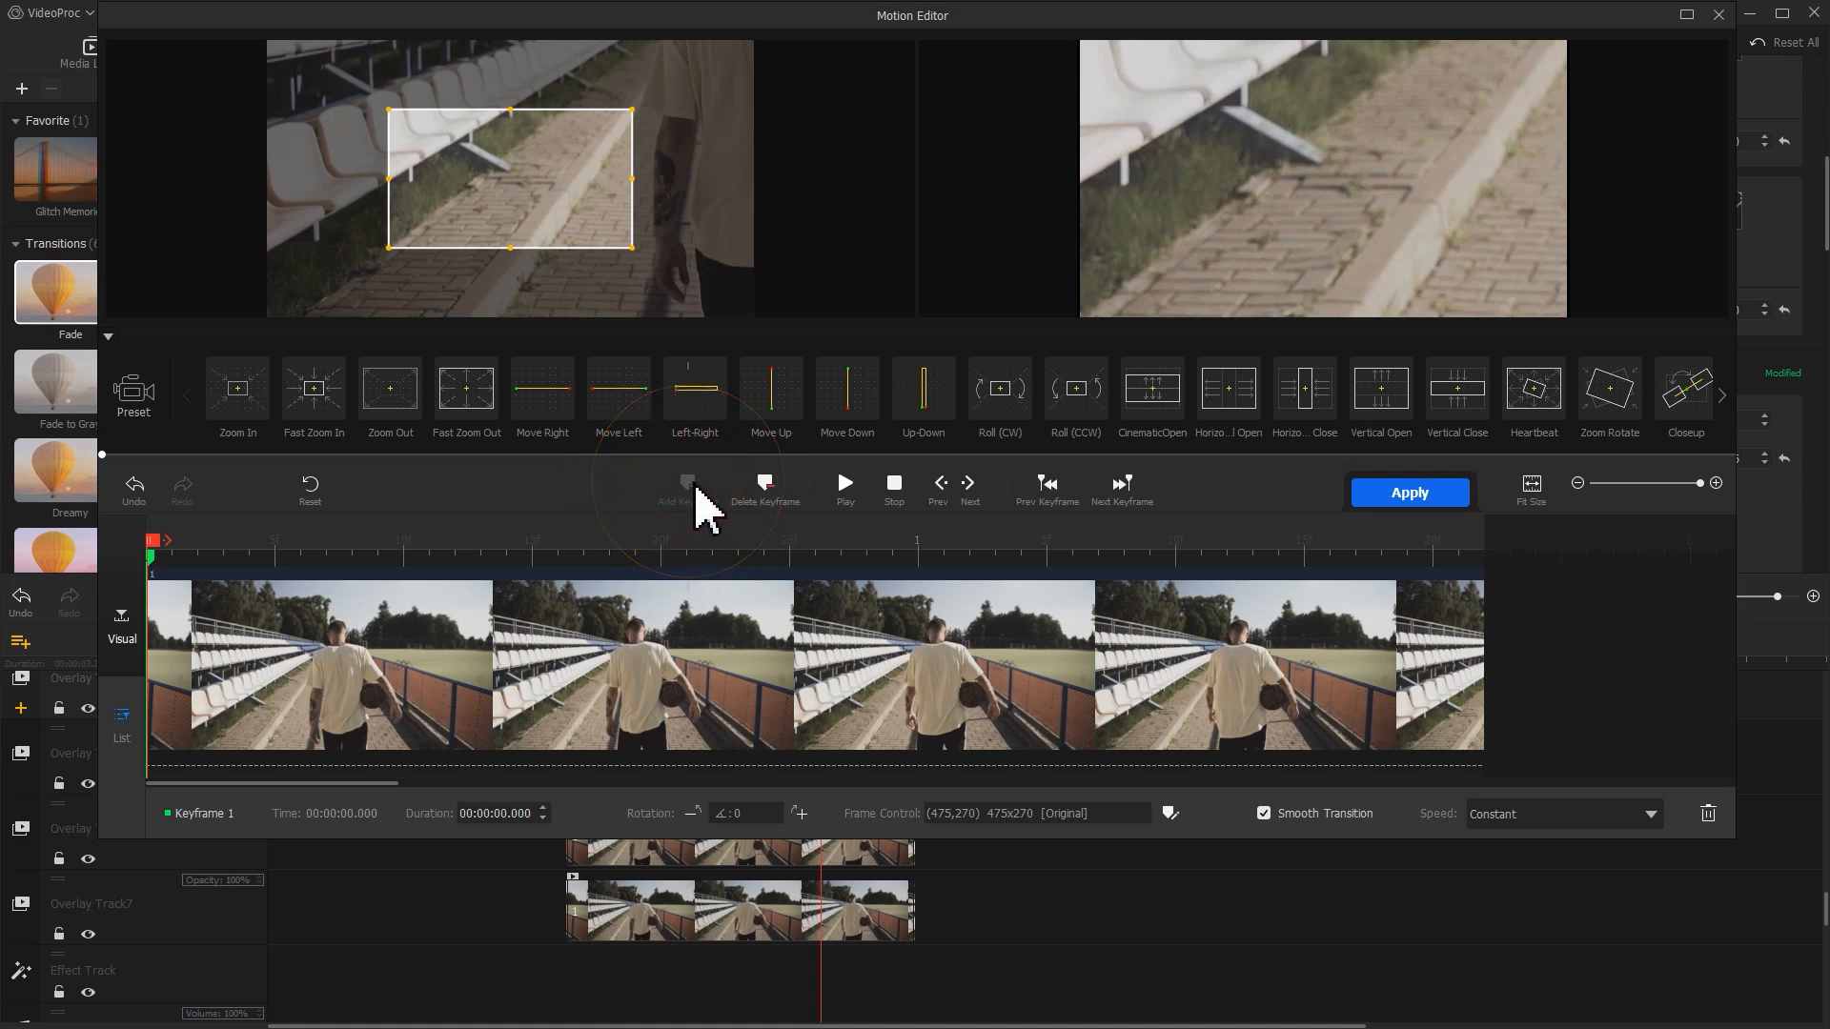
drag(389, 248, 268, 315)
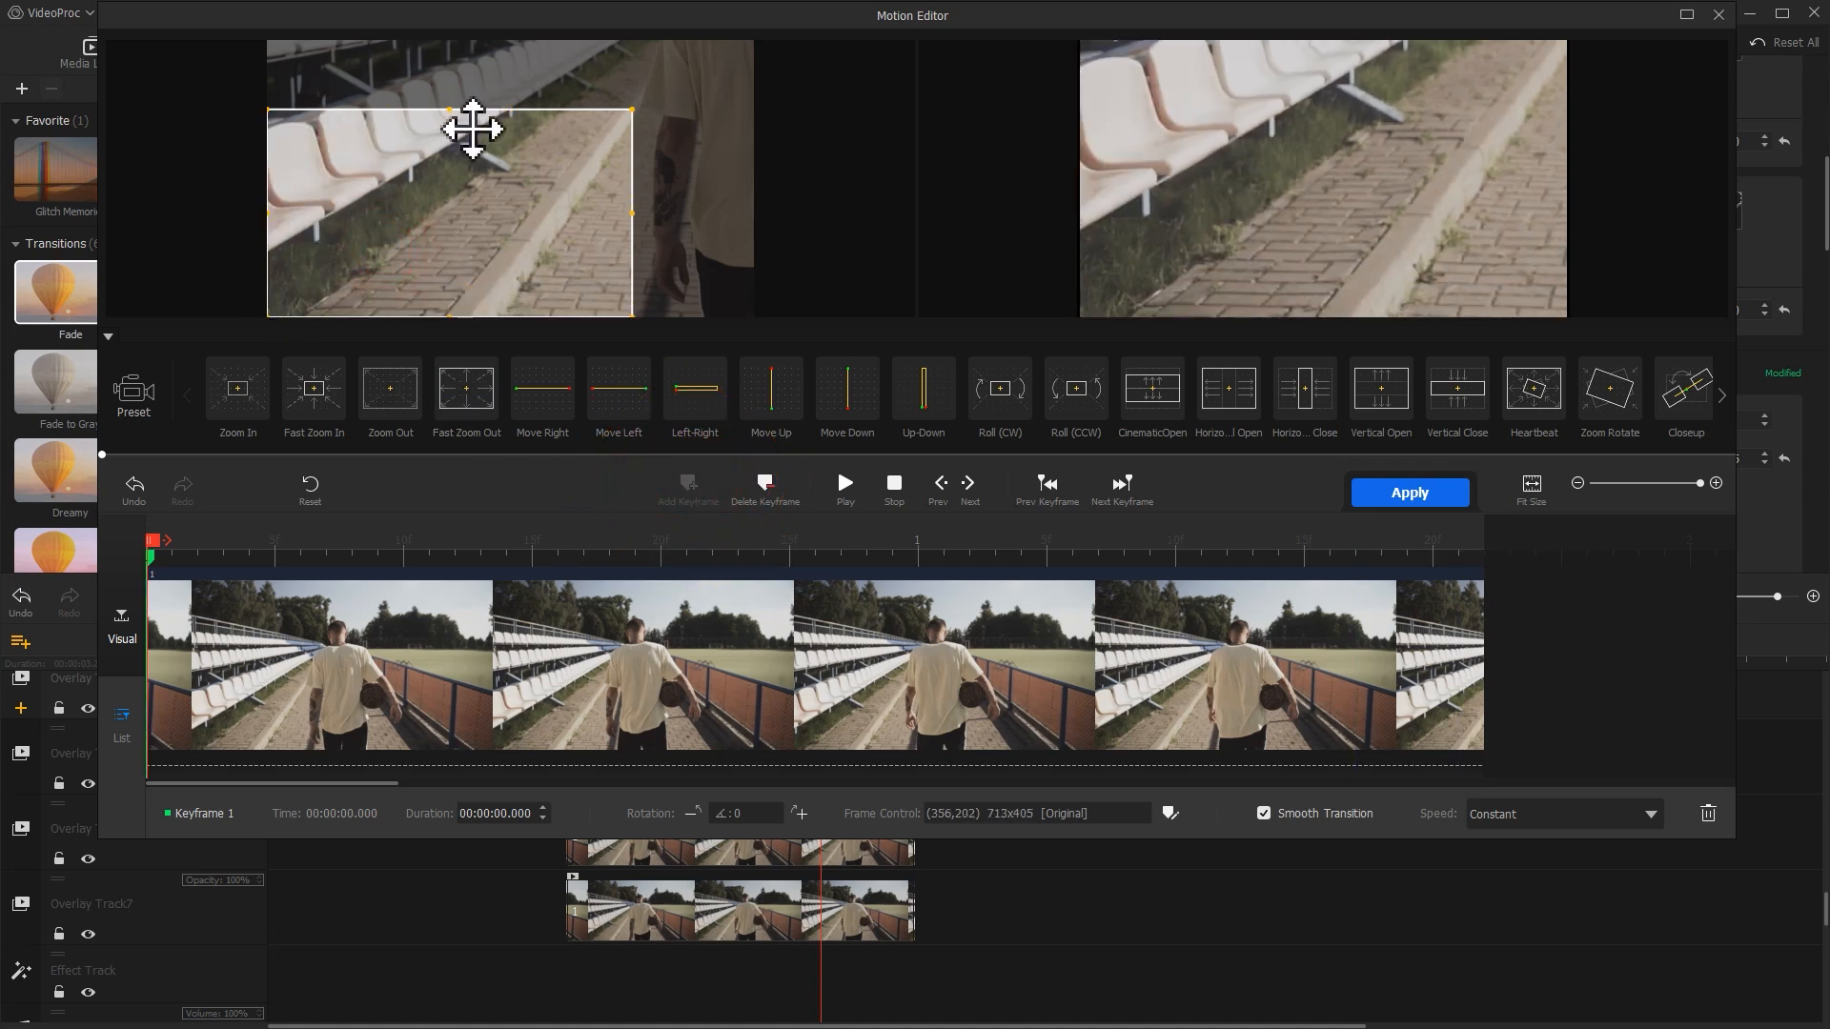
drag(632, 110, 743, 76)
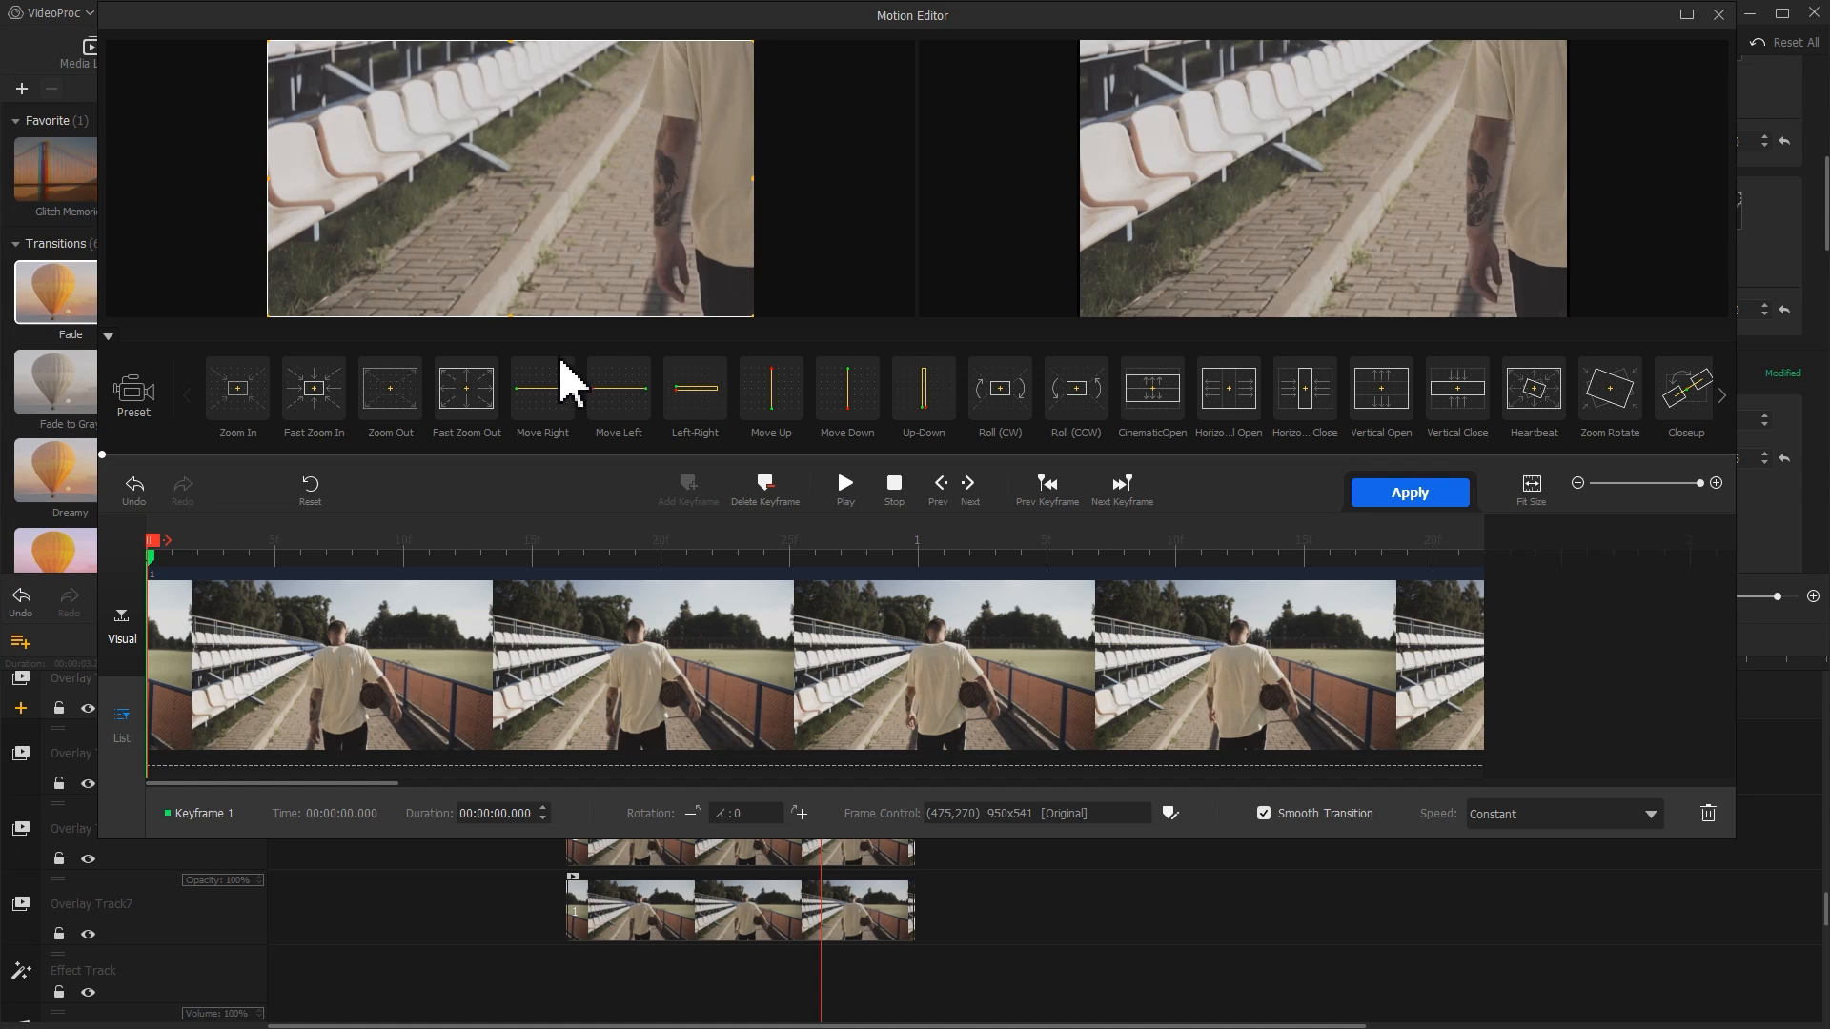
Add a motion keyframe at 00:00:00.333 with a frame width of 1000 and the speed set to Smooth Speed Up 1.
click(359, 540)
drag(362, 540, 428, 541)
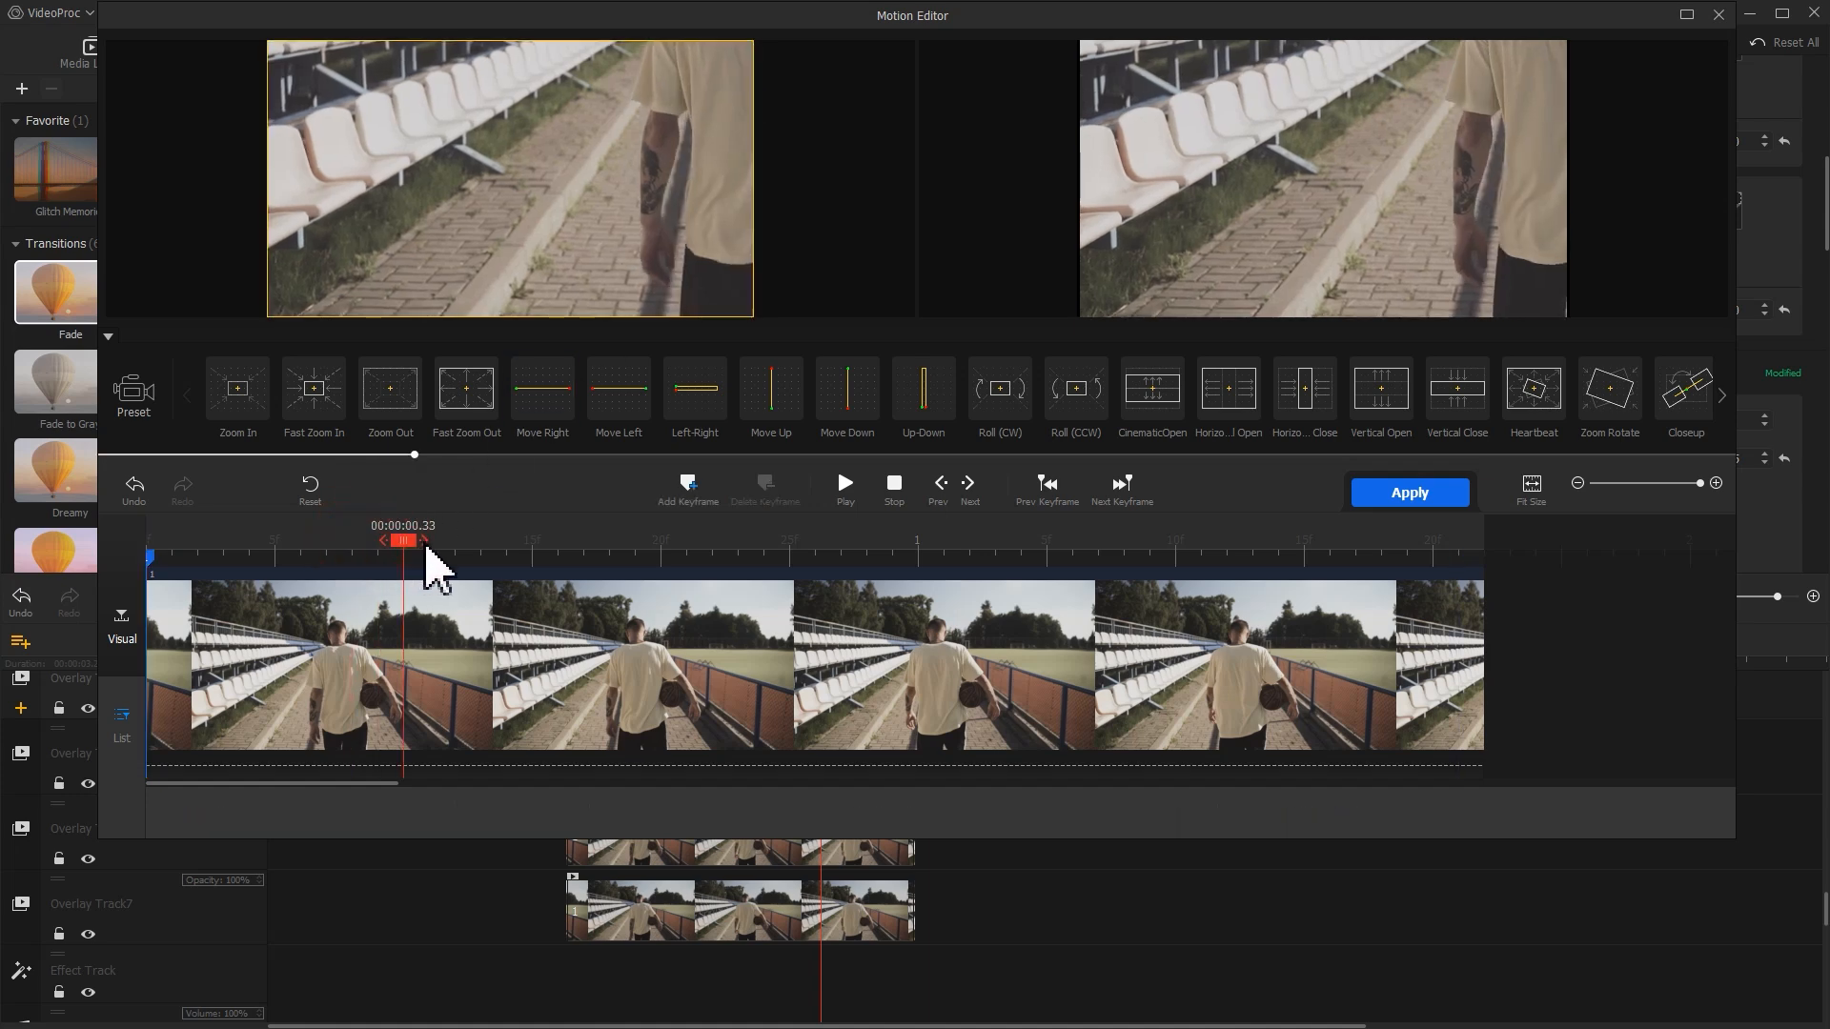
click(675, 486)
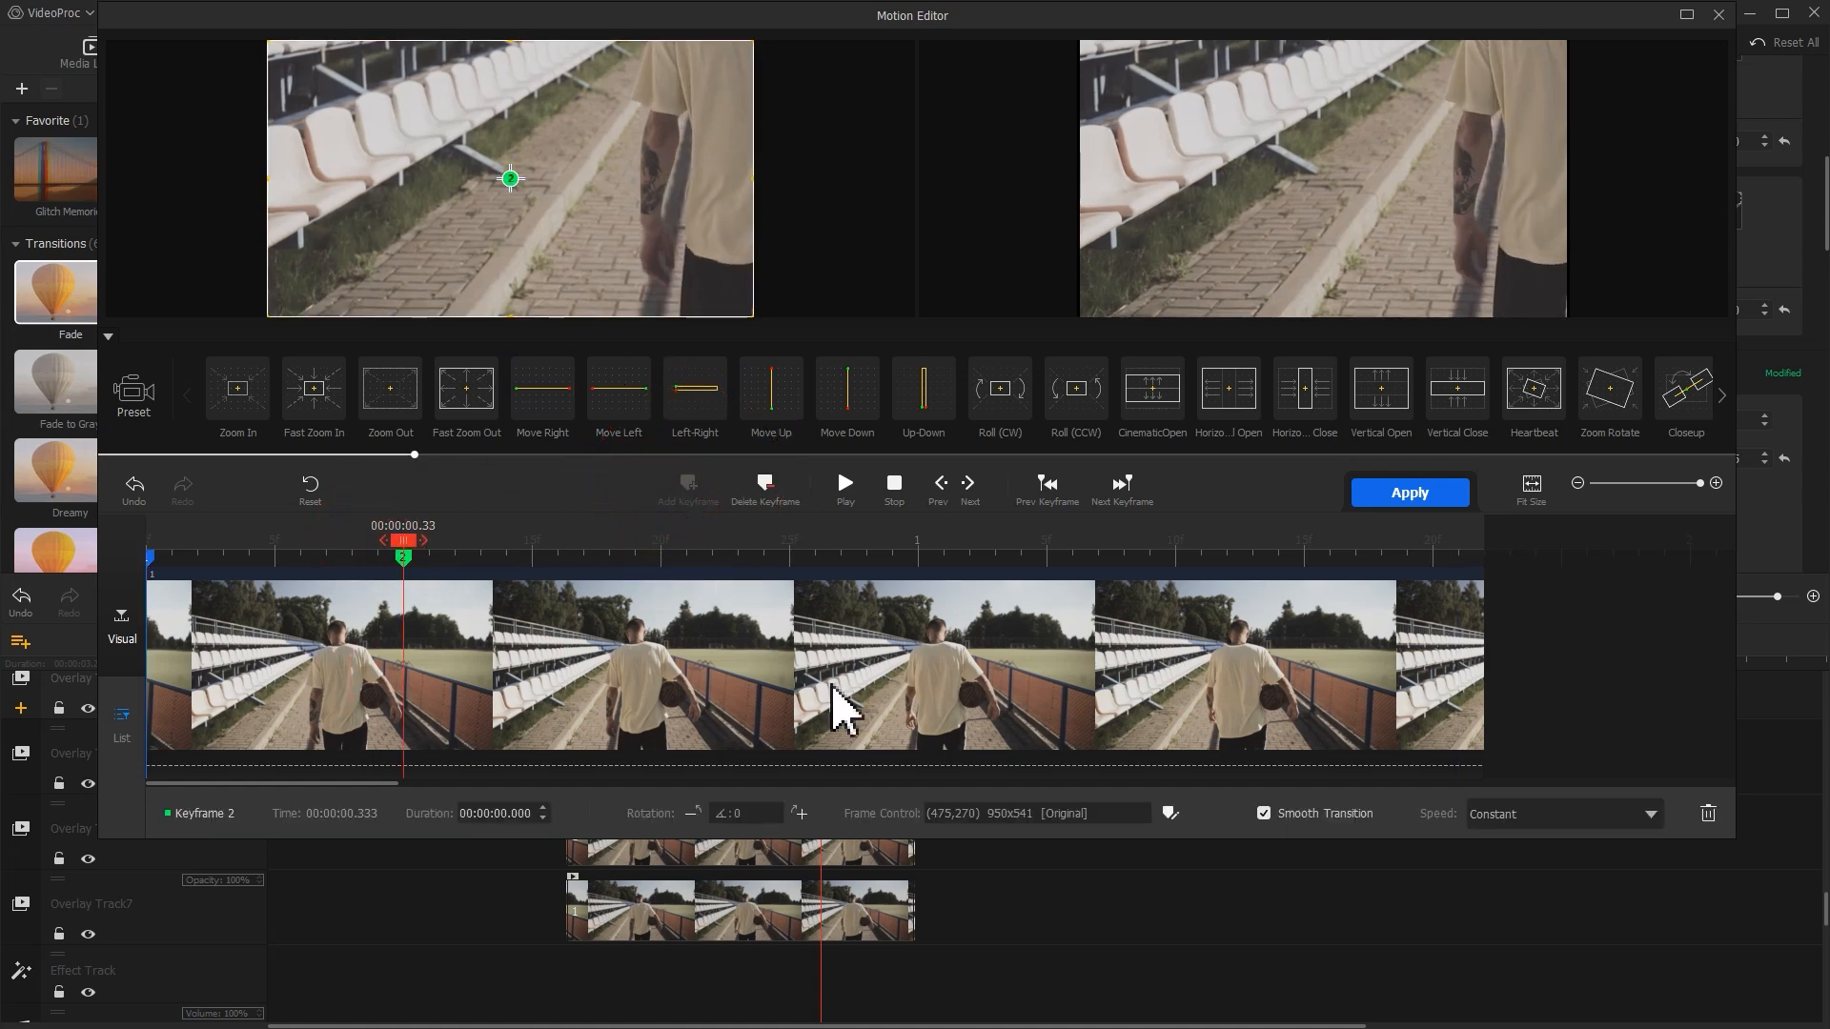
click(1170, 815)
drag(1186, 721, 1183, 721)
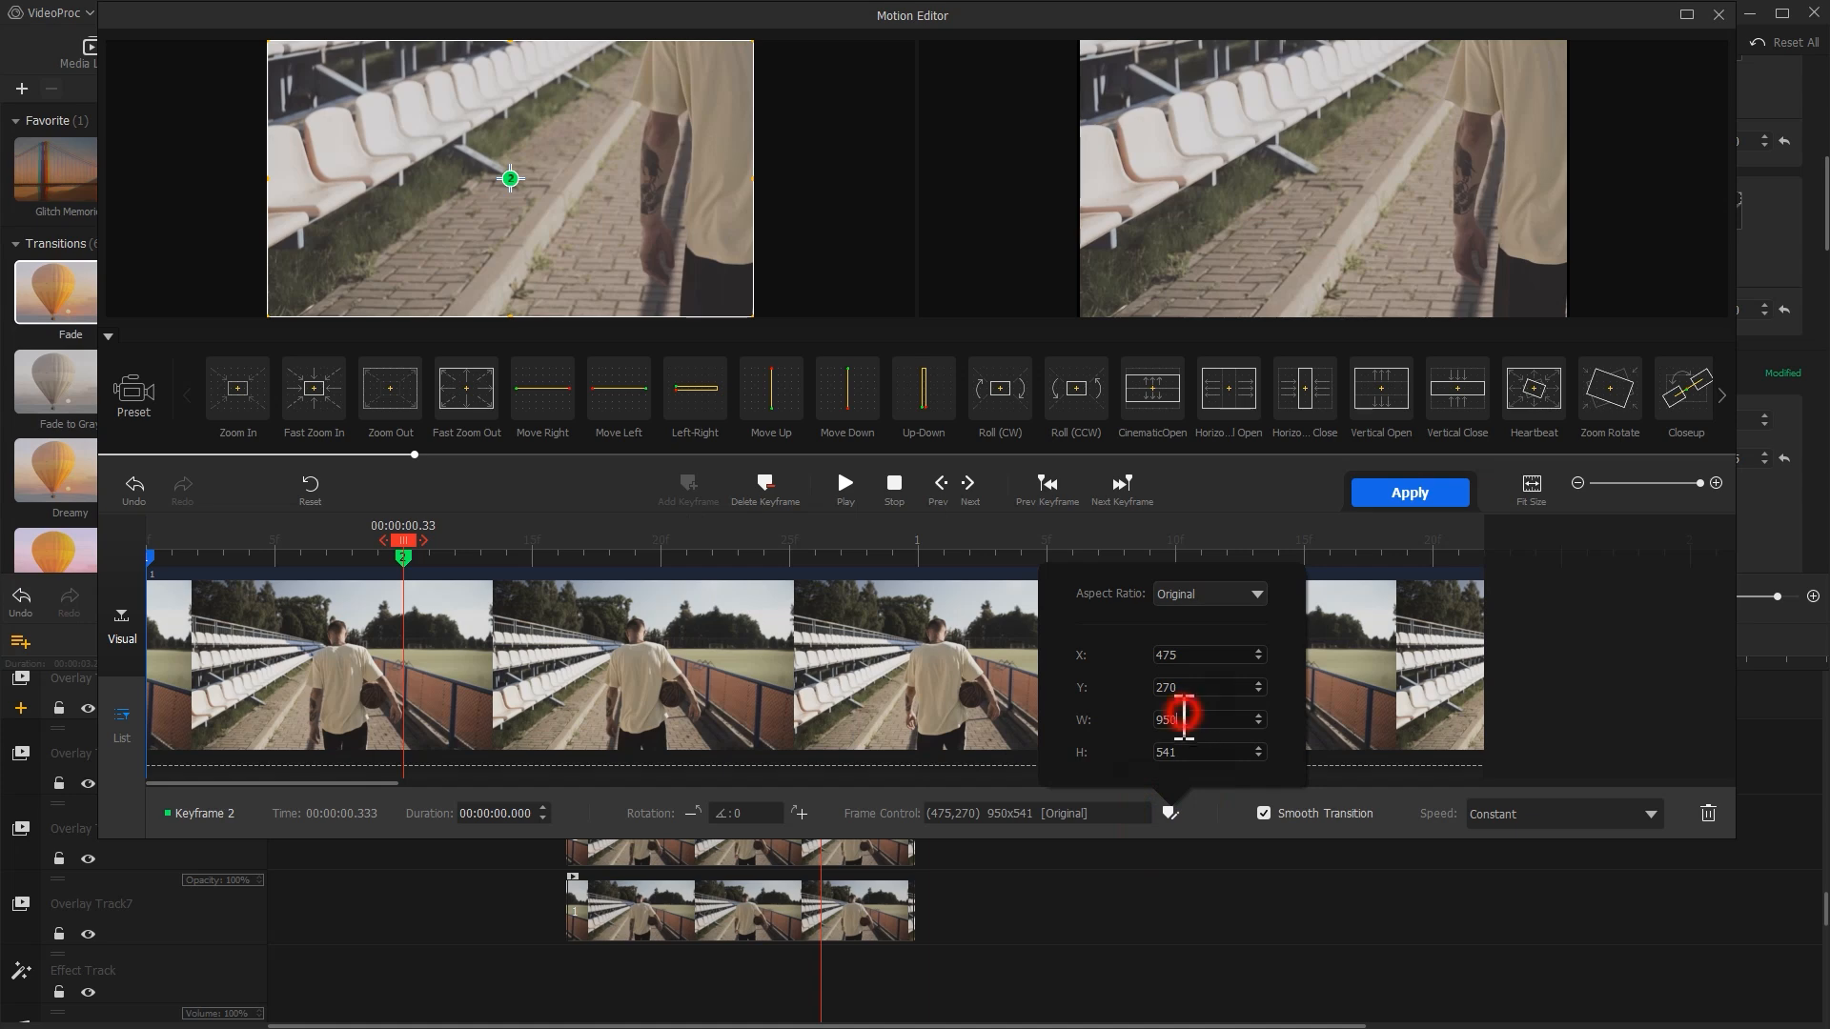
drag(1184, 720, 1144, 722)
text(1000)
key(Return)
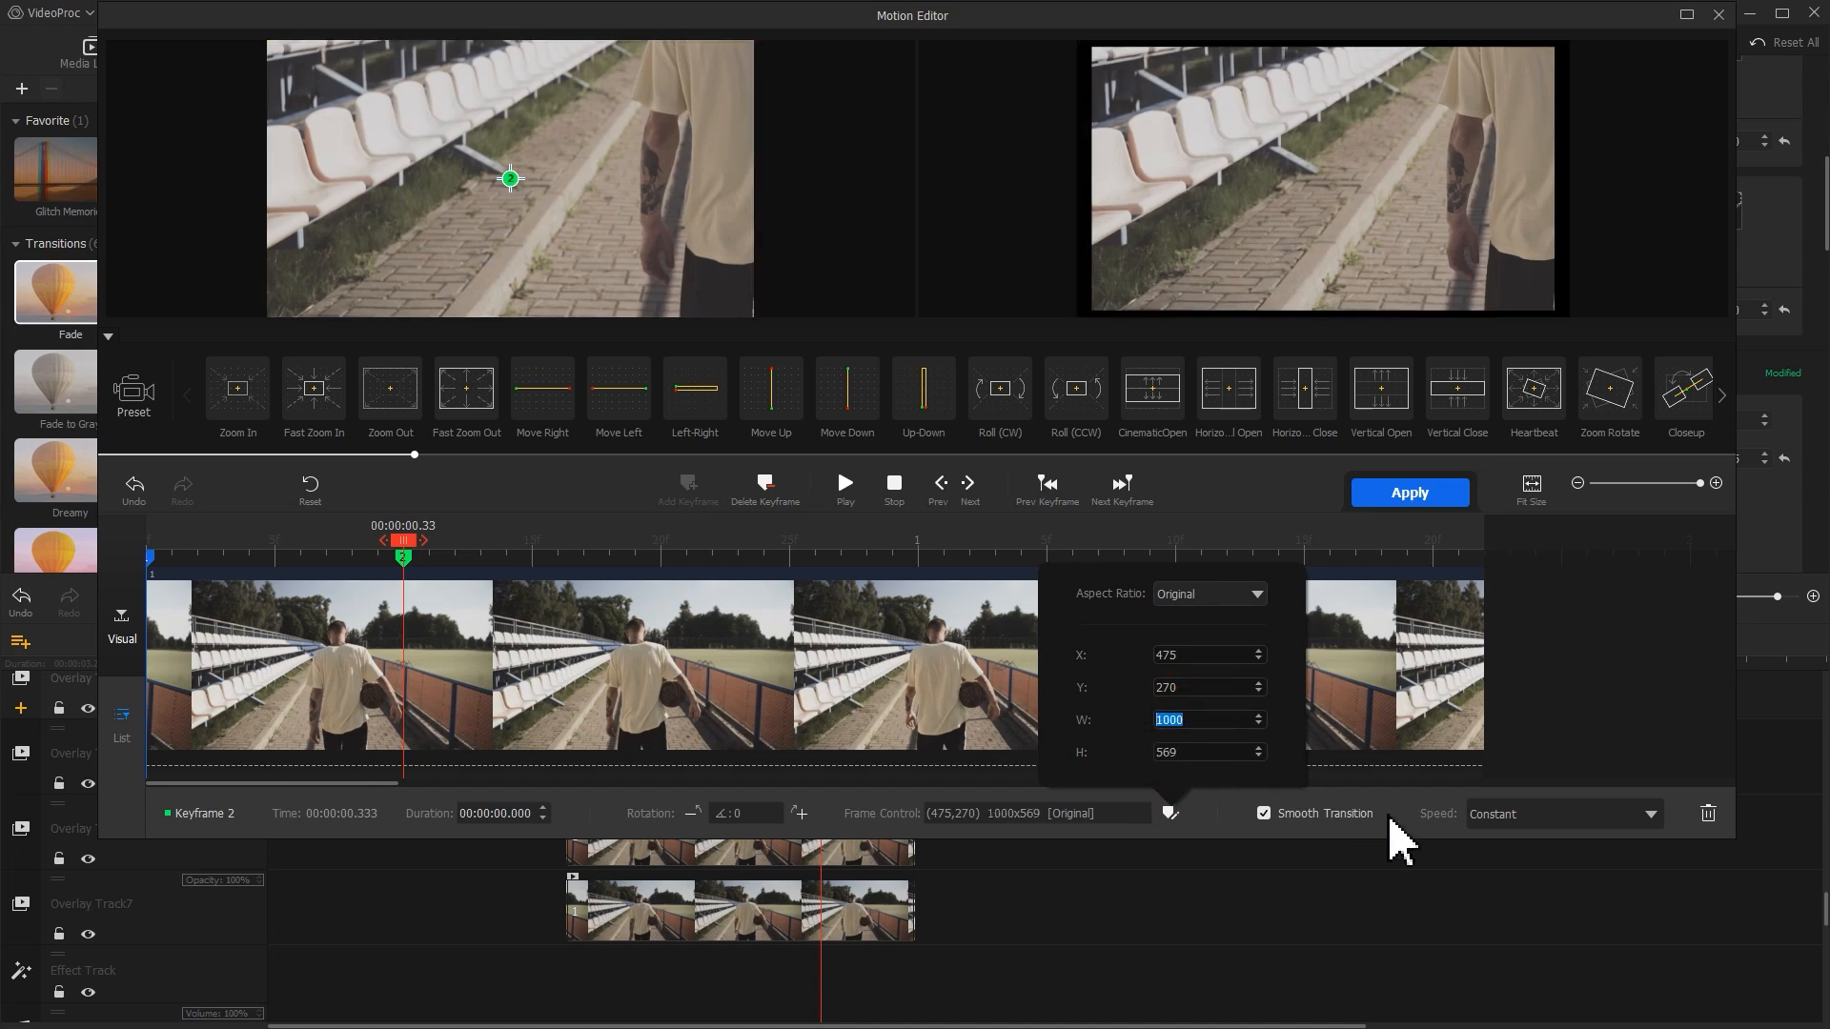
click(1504, 821)
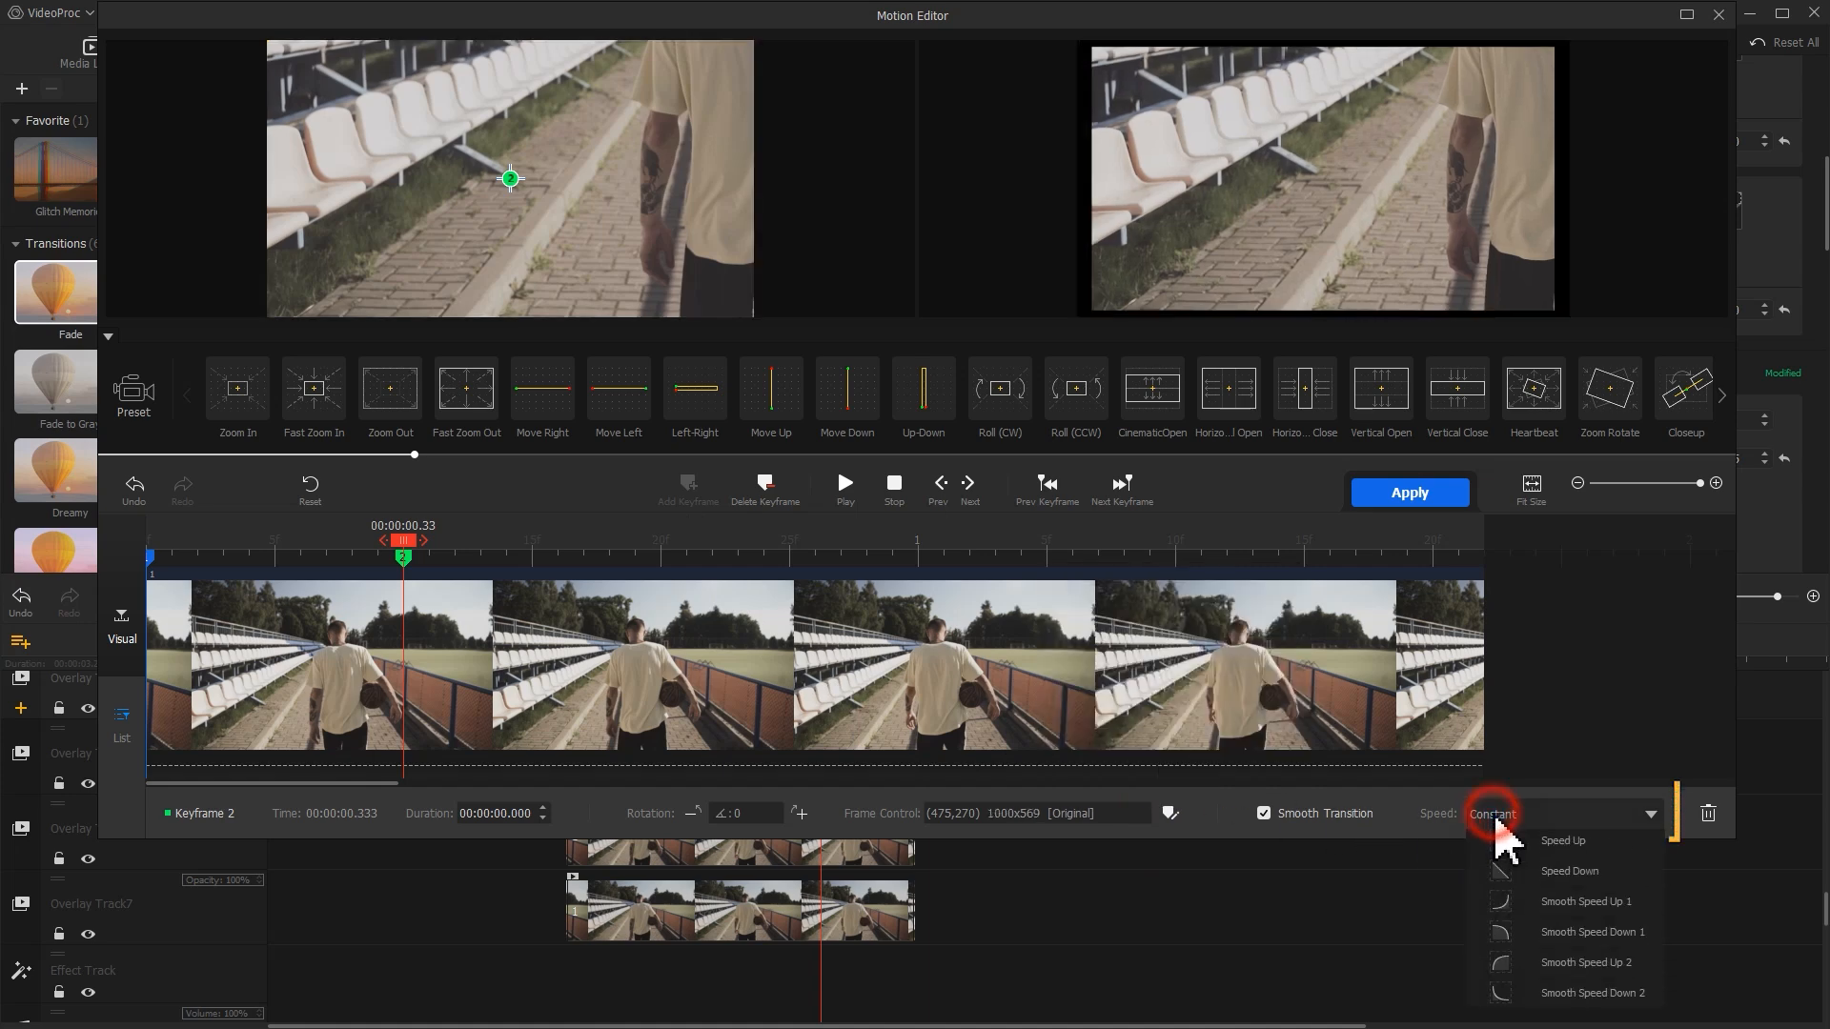
click(1535, 935)
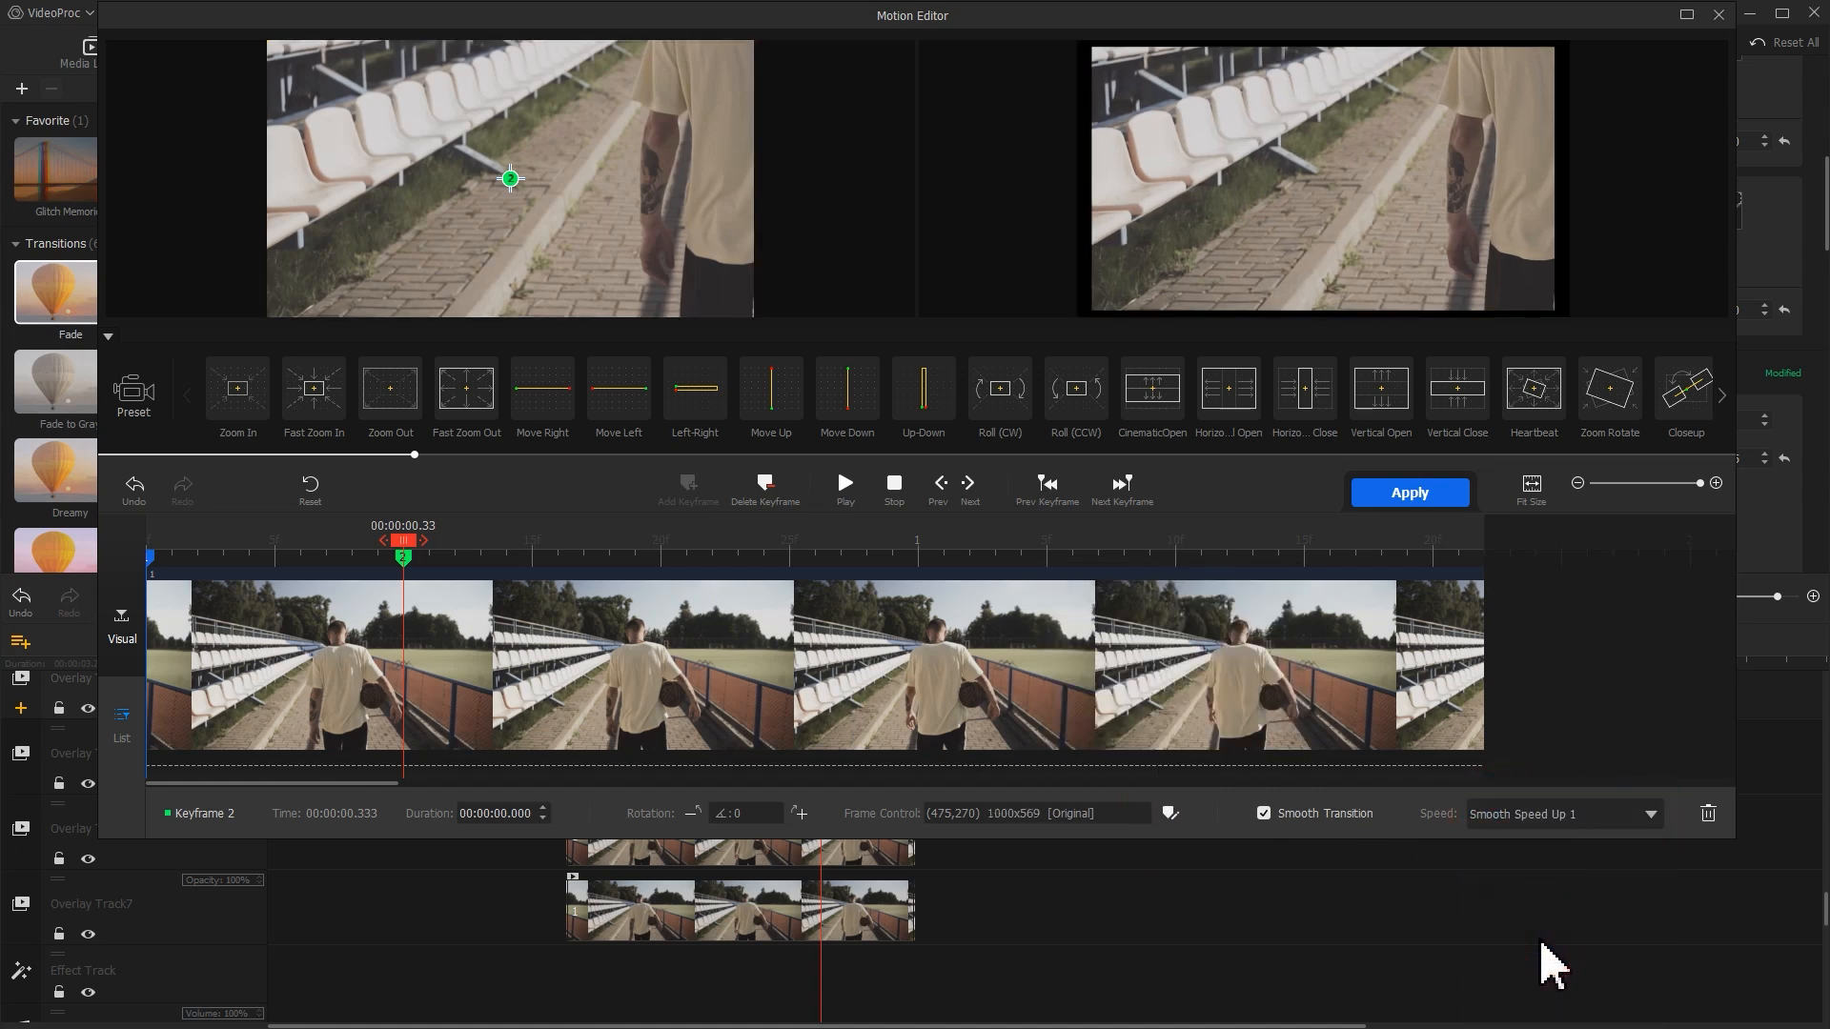
Add two more motion keyframes, one at 00:00:00.700 and one at the clip's end, 00:00:01.733.
drag(838, 560, 688, 553)
click(687, 484)
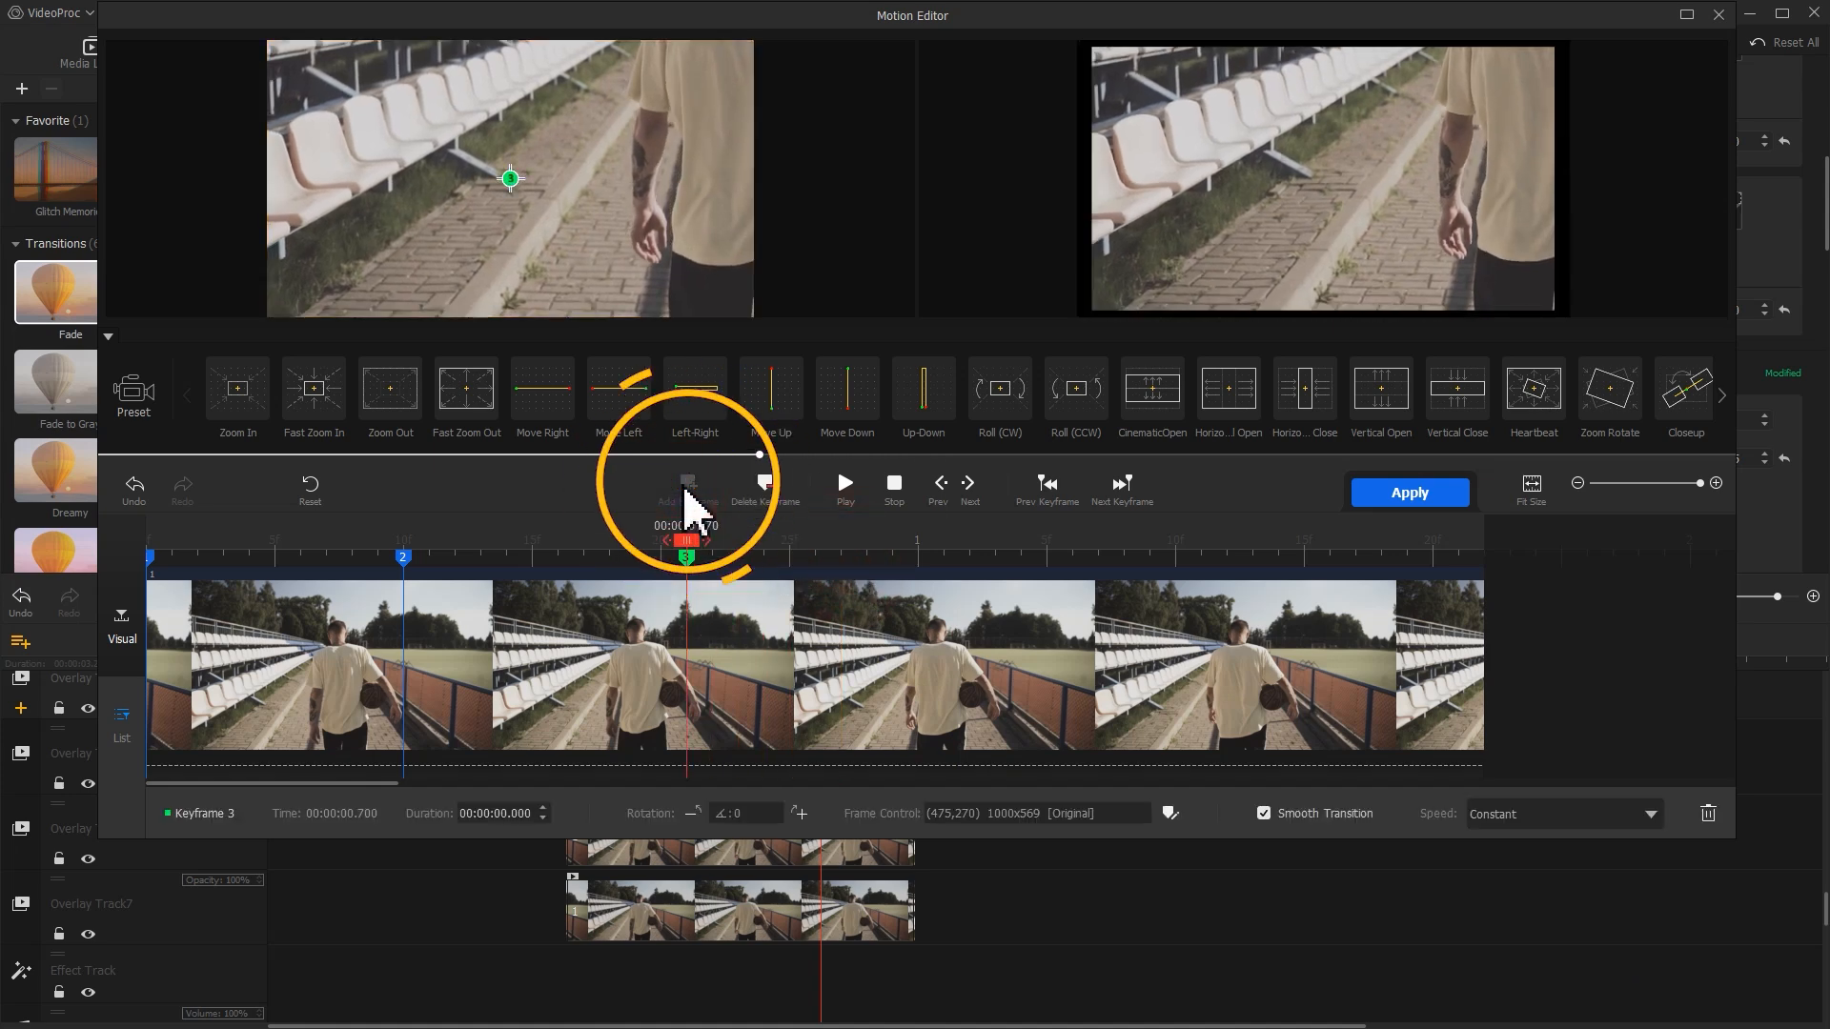
drag(690, 544, 1505, 568)
click(688, 485)
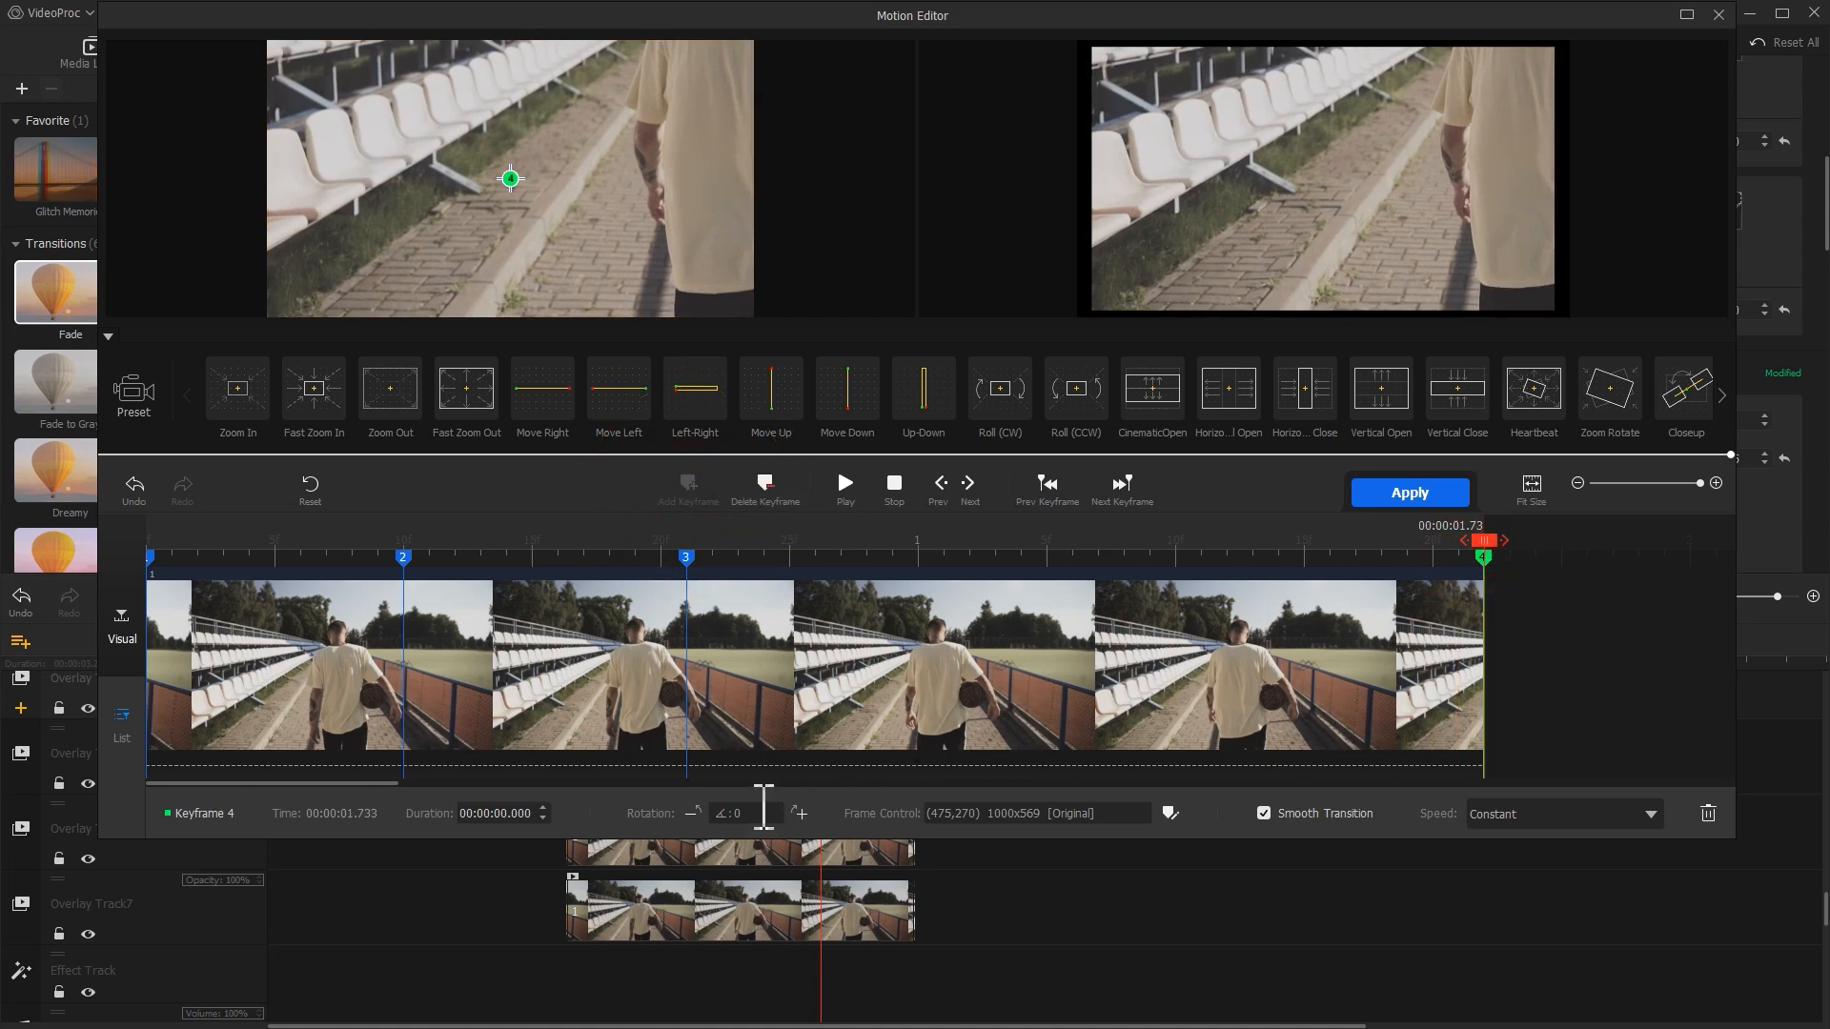
Set the end keyframe's rotation to 15 and its frame width to 950.
text(15)
click(1173, 815)
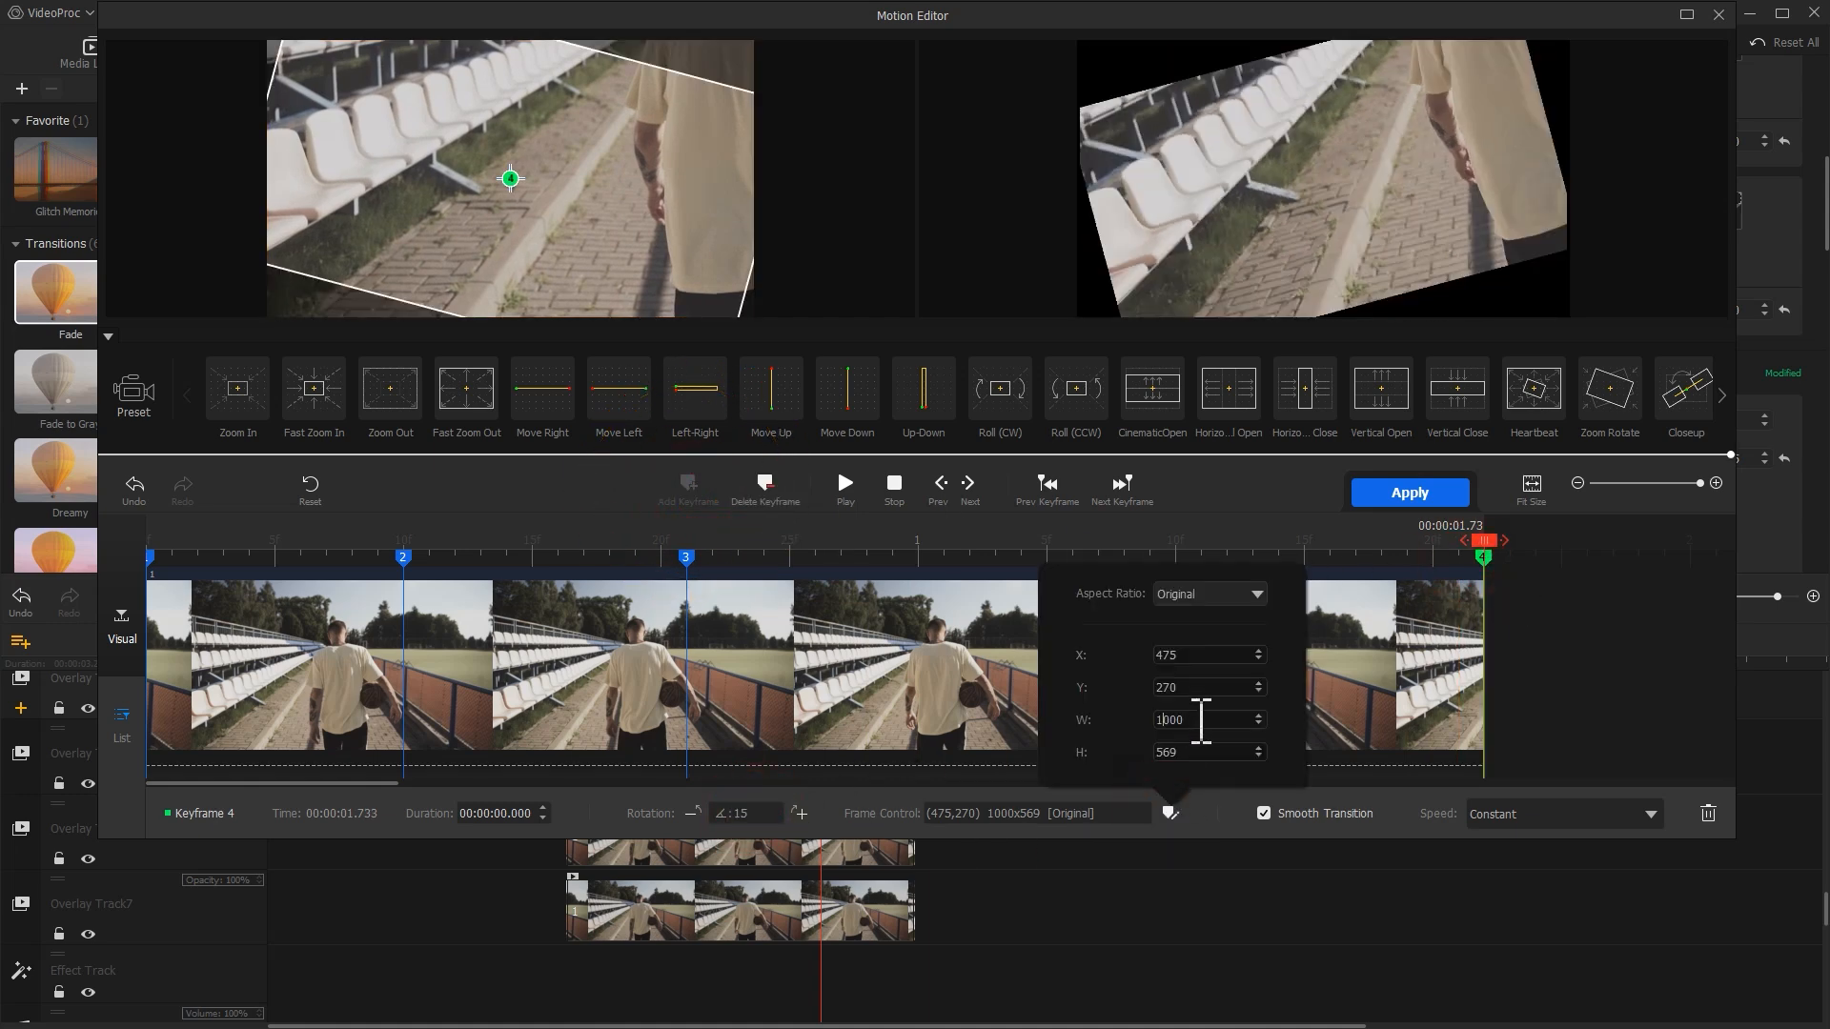
drag(1197, 723, 1132, 722)
text(950)
key(Return)
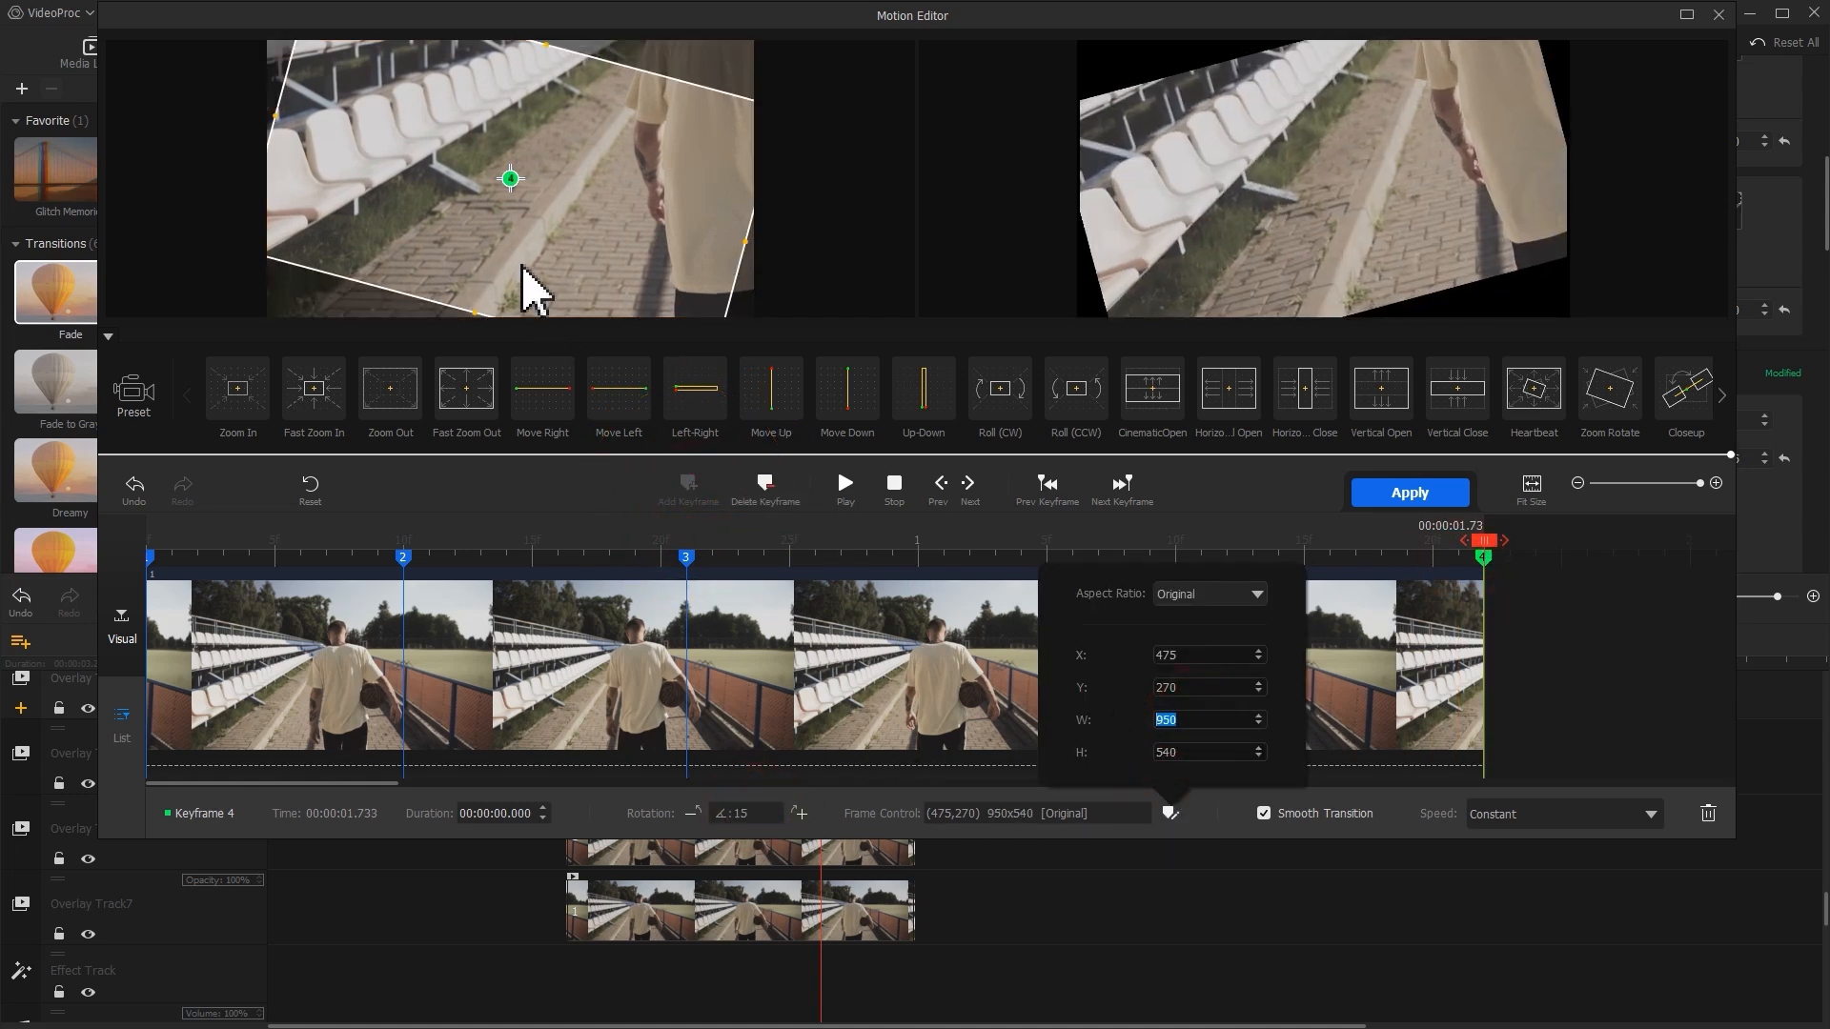
Move the end keyframe's frame off the image's upper right to about (1479,679), set its speed to Smooth Speed Down 1, and apply the motion.
click(521, 266)
drag(522, 257, 655, 186)
drag(527, 204, 924, 92)
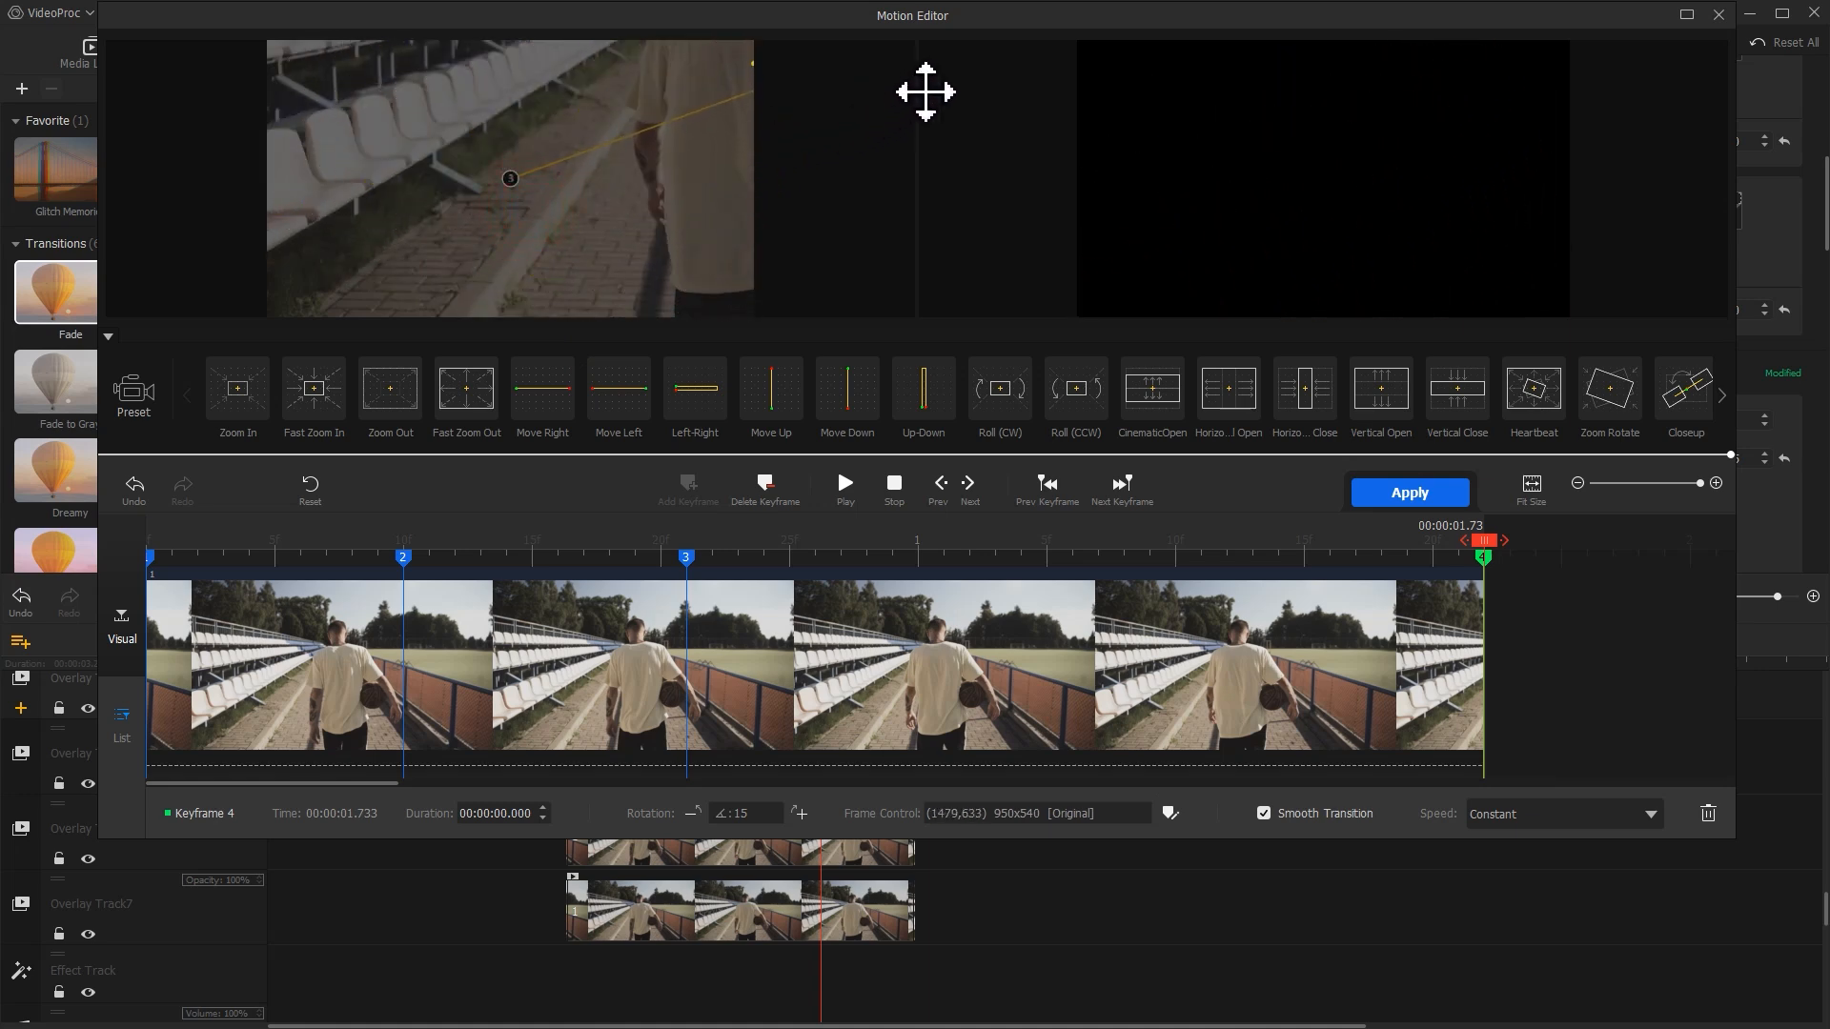
click(1563, 812)
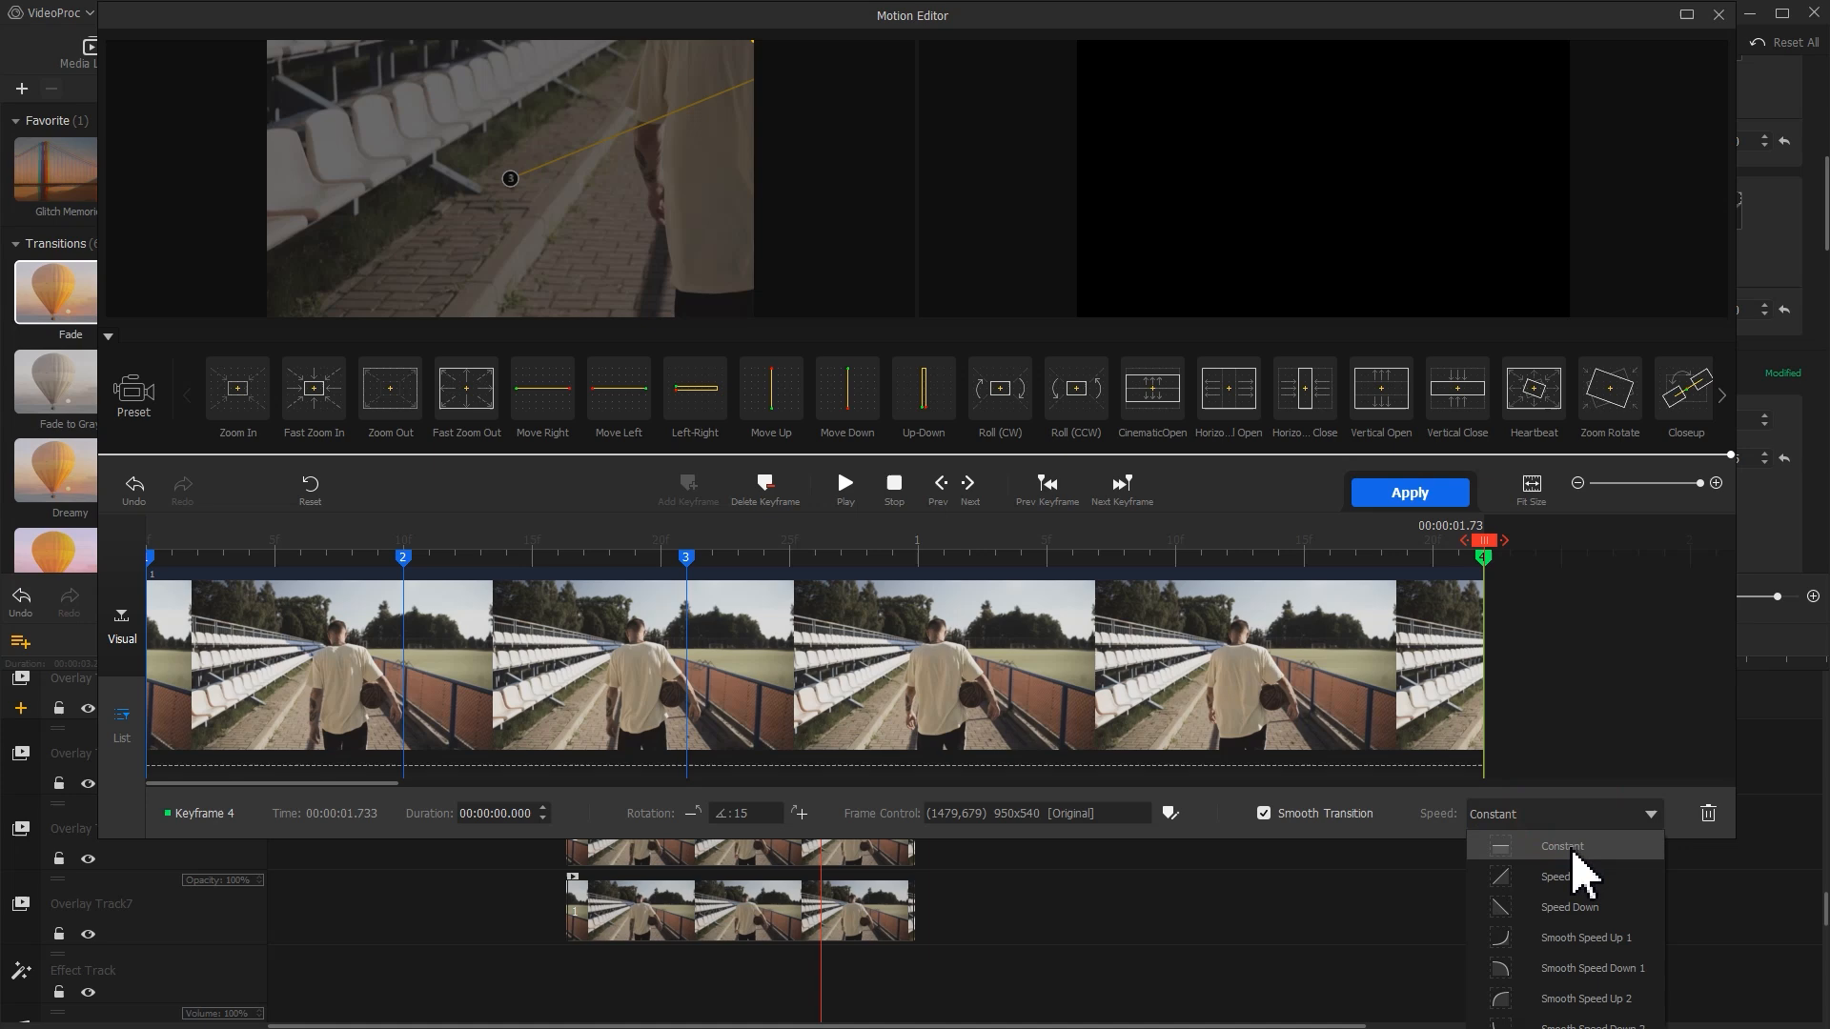
click(1592, 961)
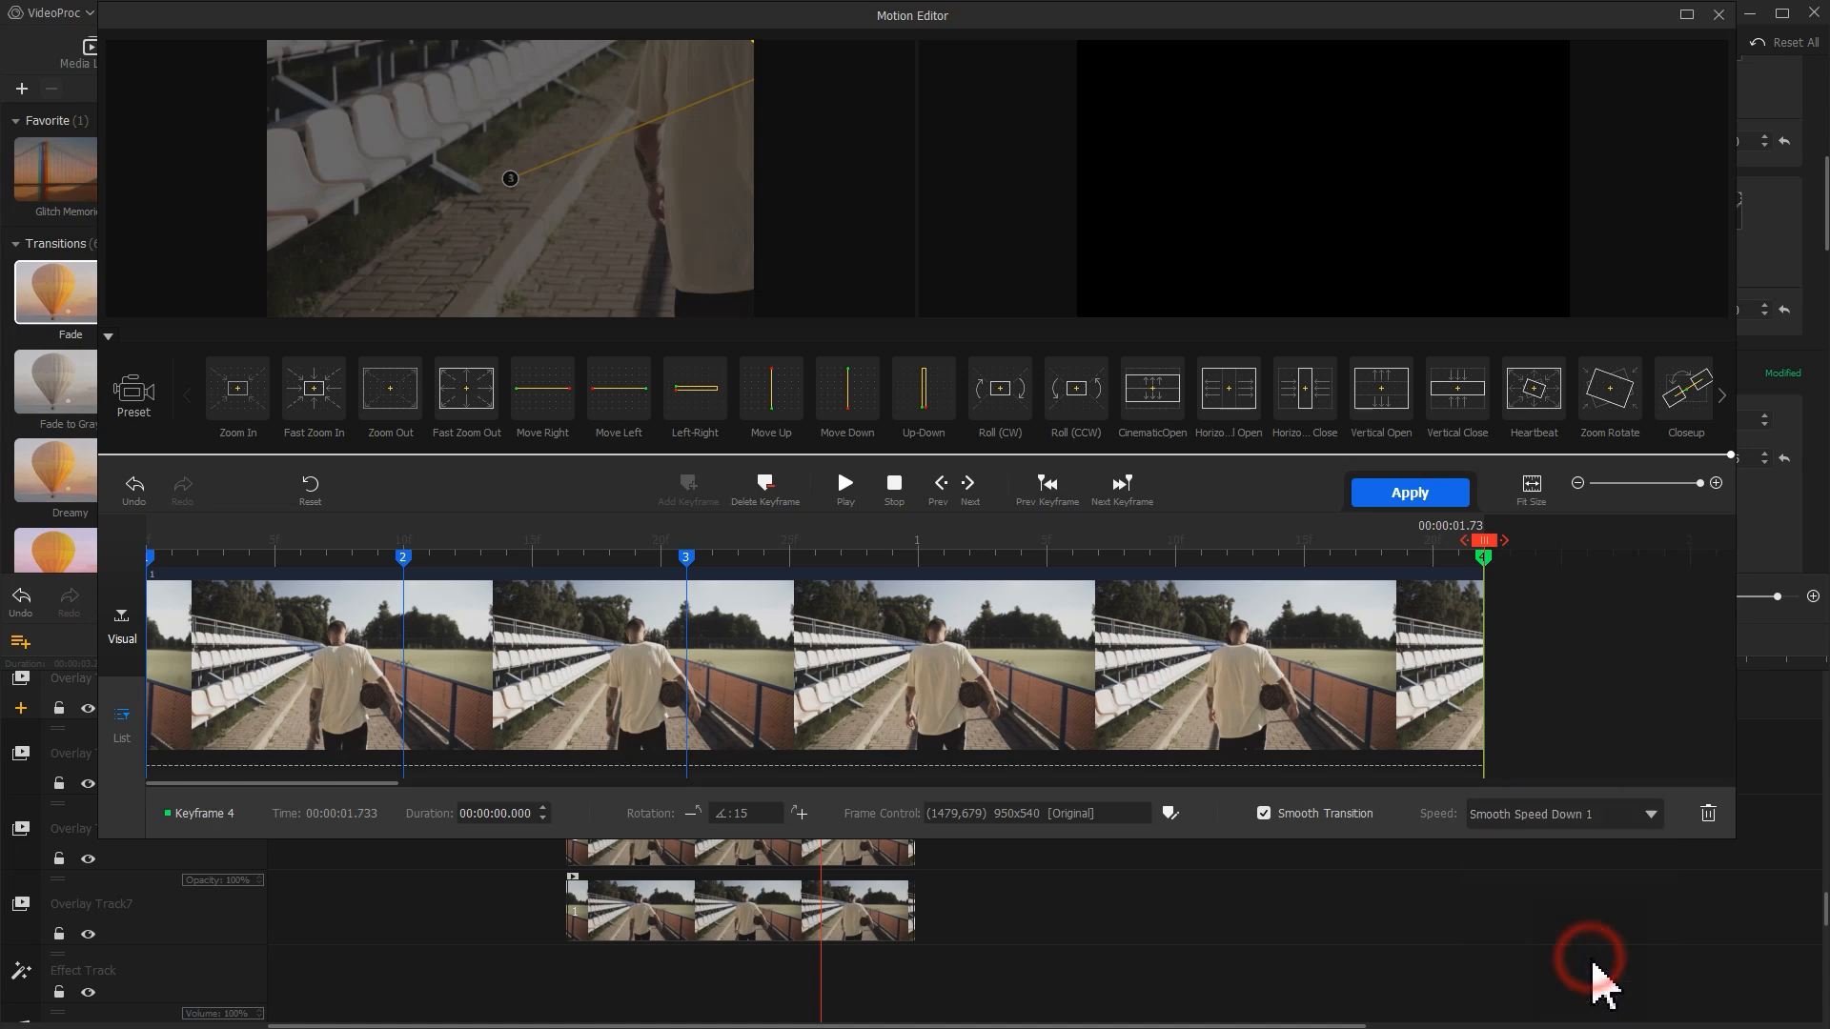
click(1409, 494)
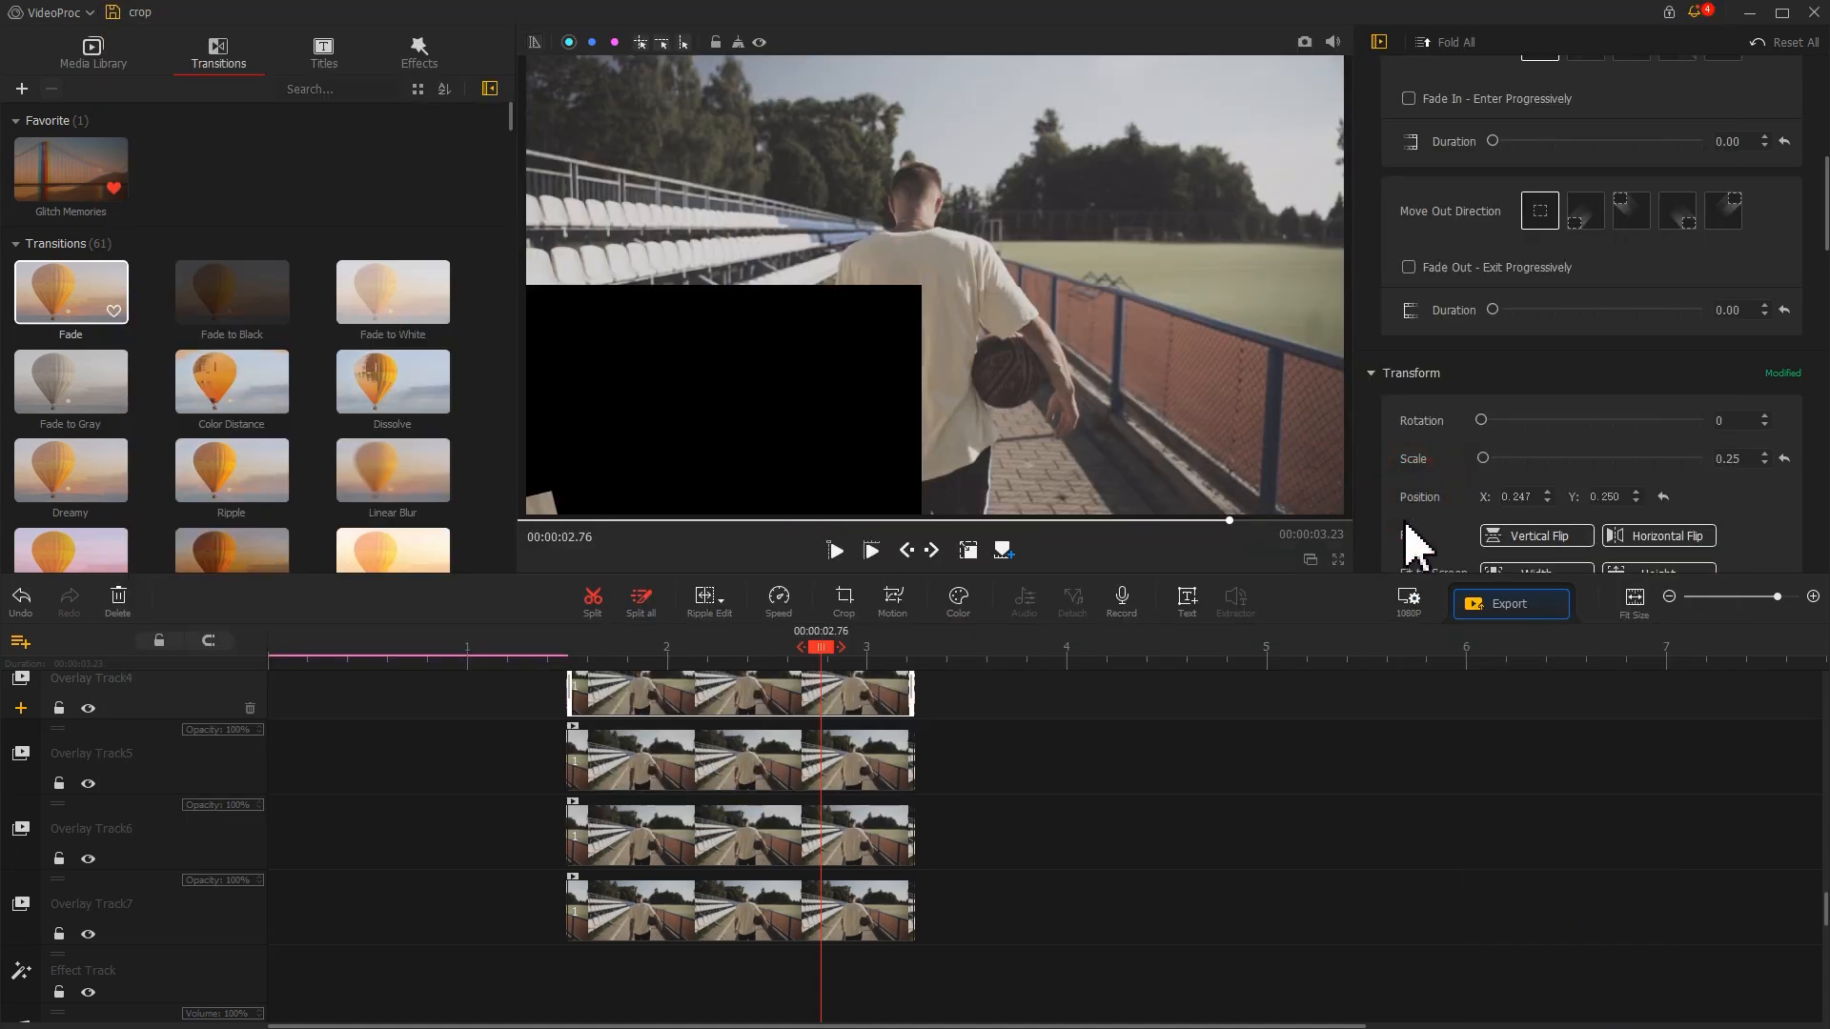
Open the motion settings of the Overlay Track5 clip and enlarge the first keyframe's frame to cover the whole image.
click(695, 767)
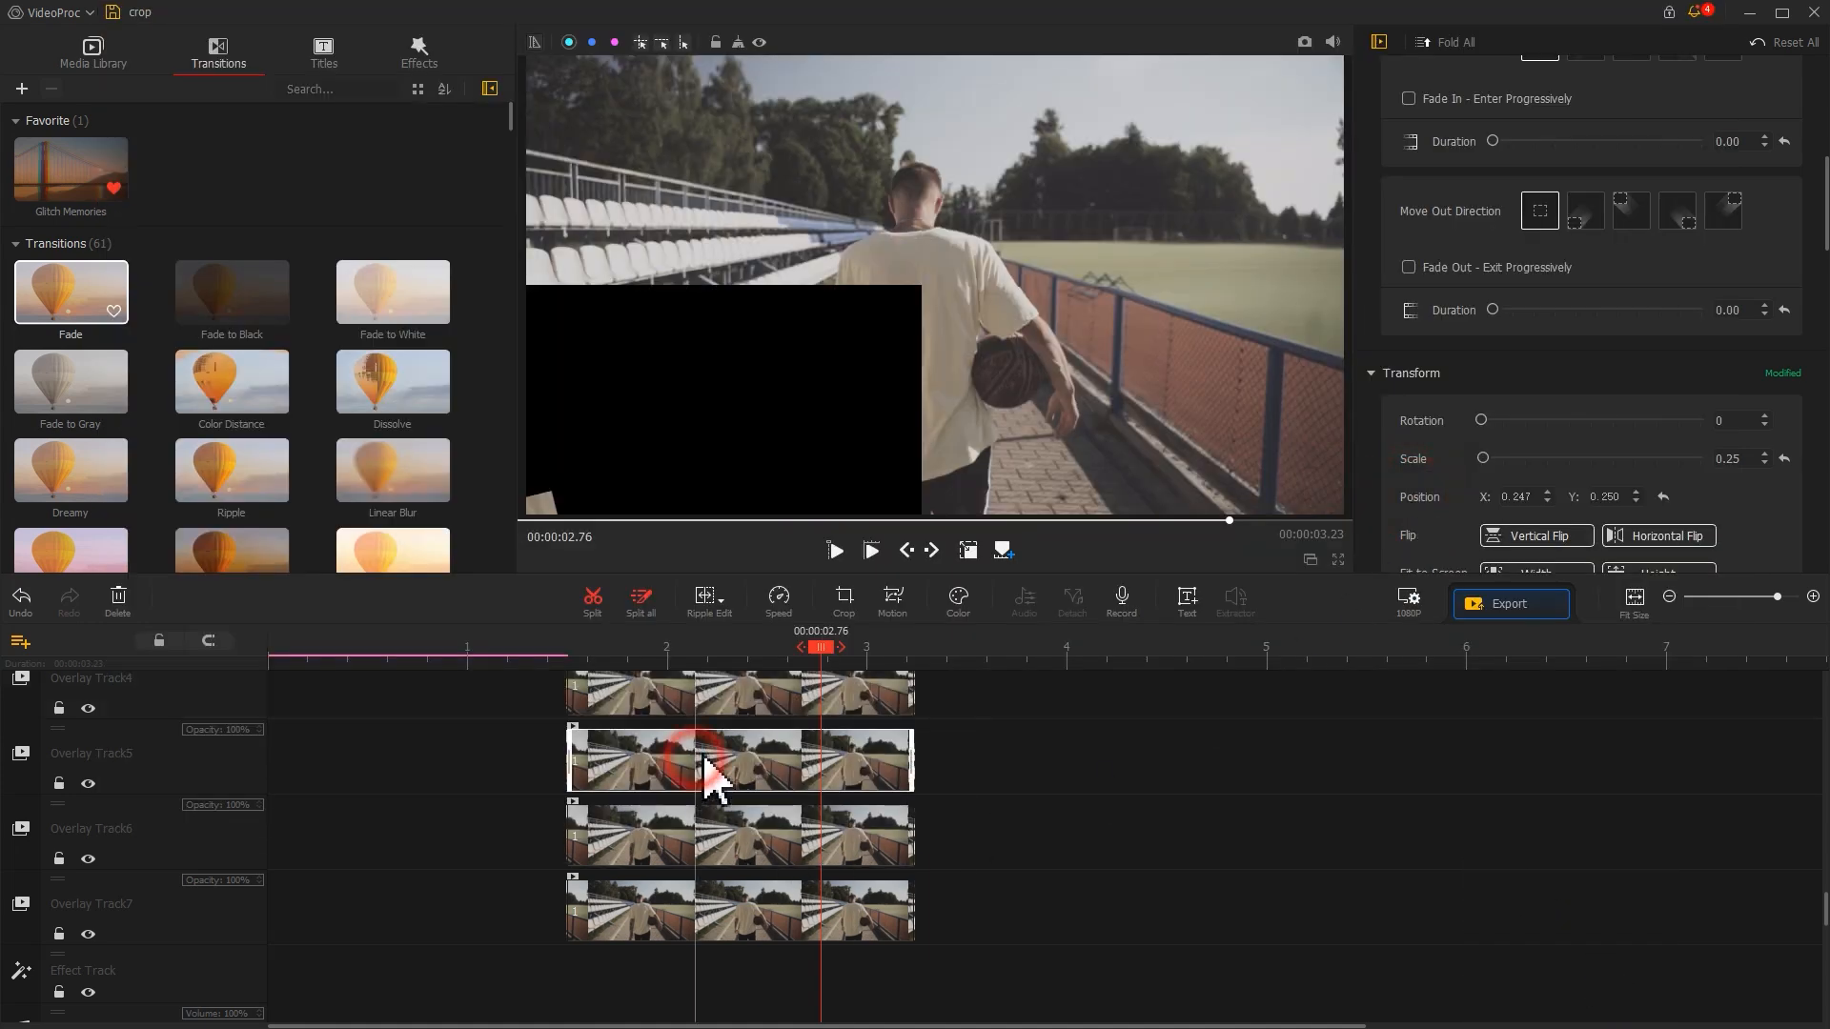
click(903, 620)
drag(388, 254, 318, 319)
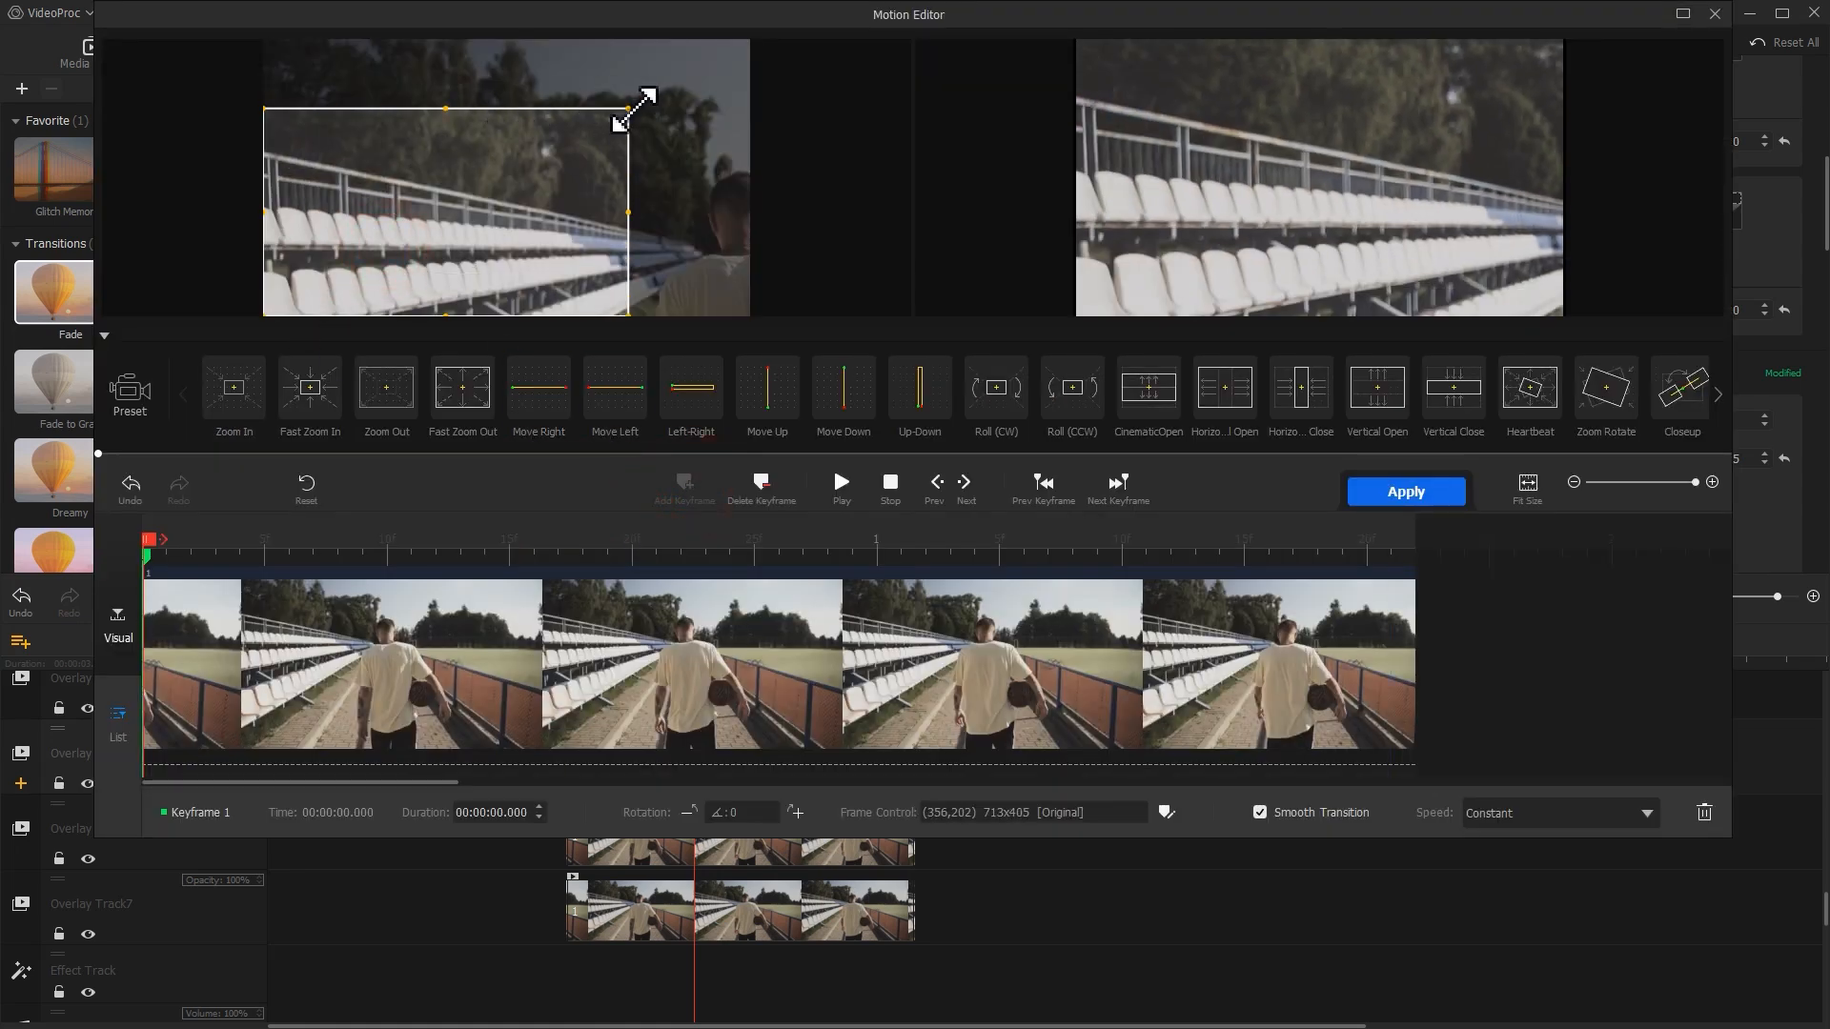
drag(629, 110, 747, 73)
Add a motion keyframe at 00:00:00.333 on the Overlay Track5 clip with a frame width of 1000 and the speed Smooth Speed Up 1.
drag(448, 553, 387, 553)
click(687, 494)
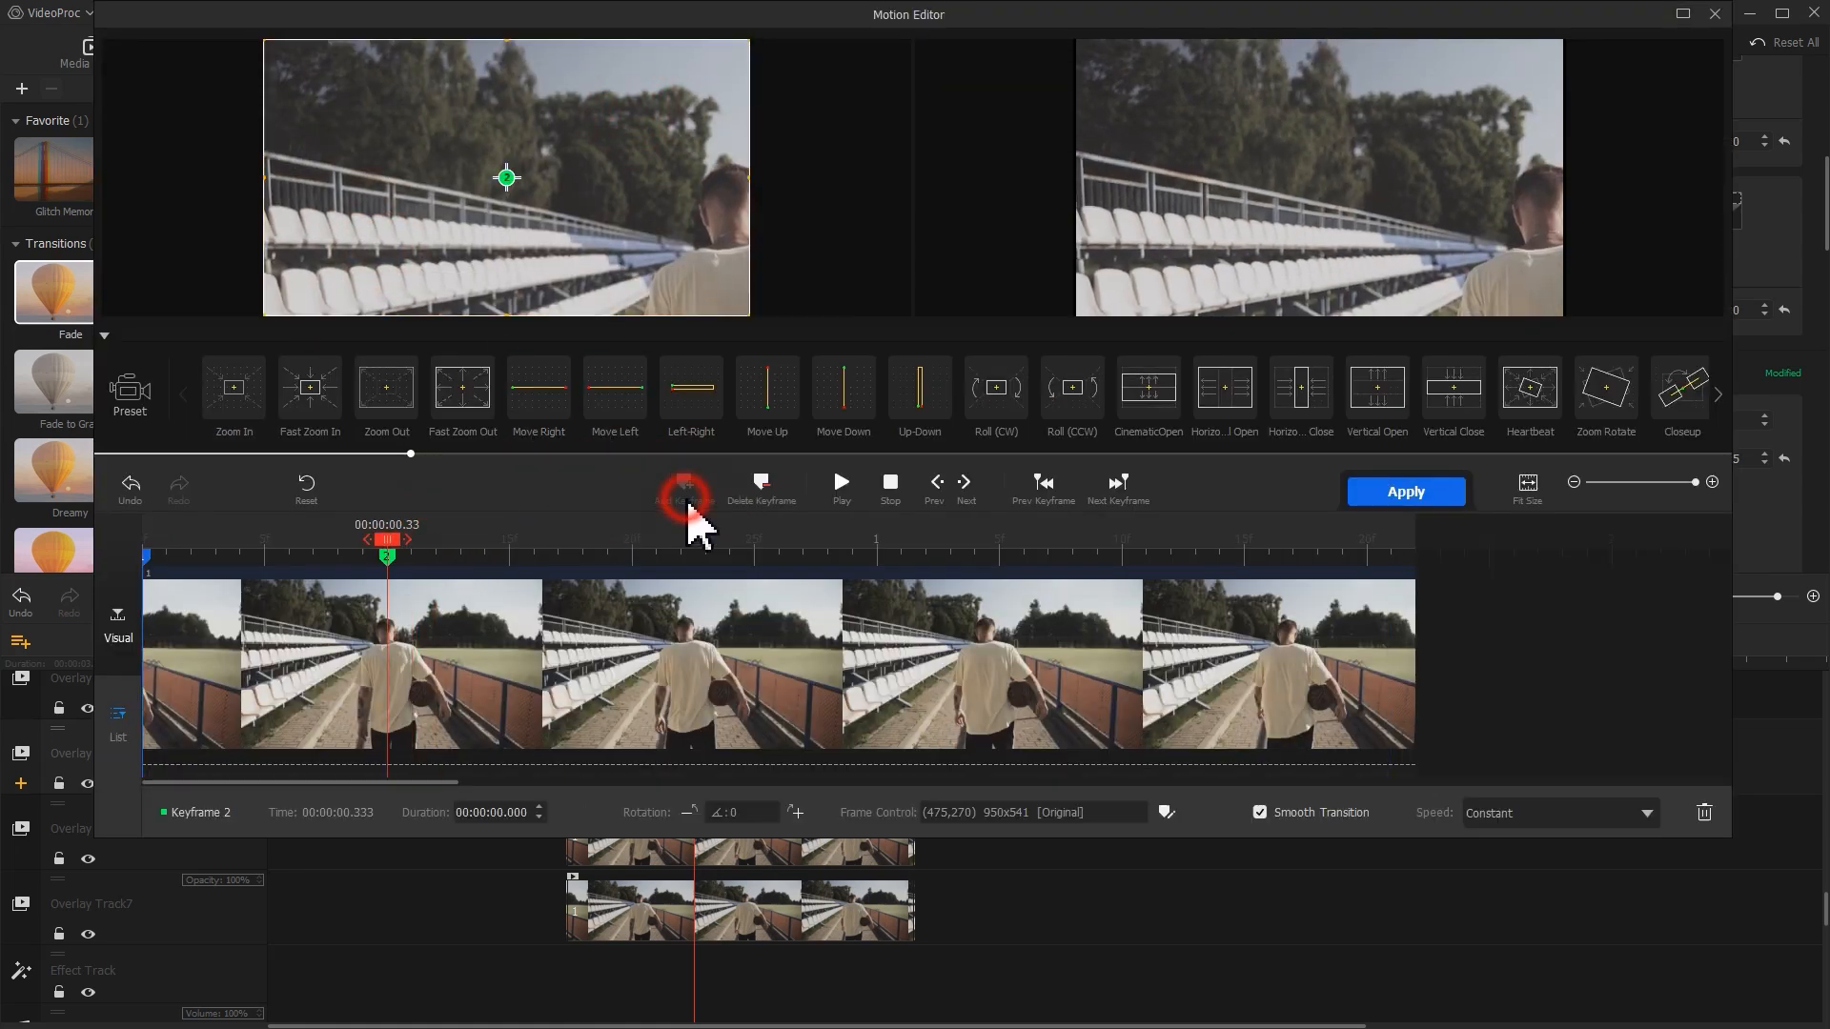
click(1166, 812)
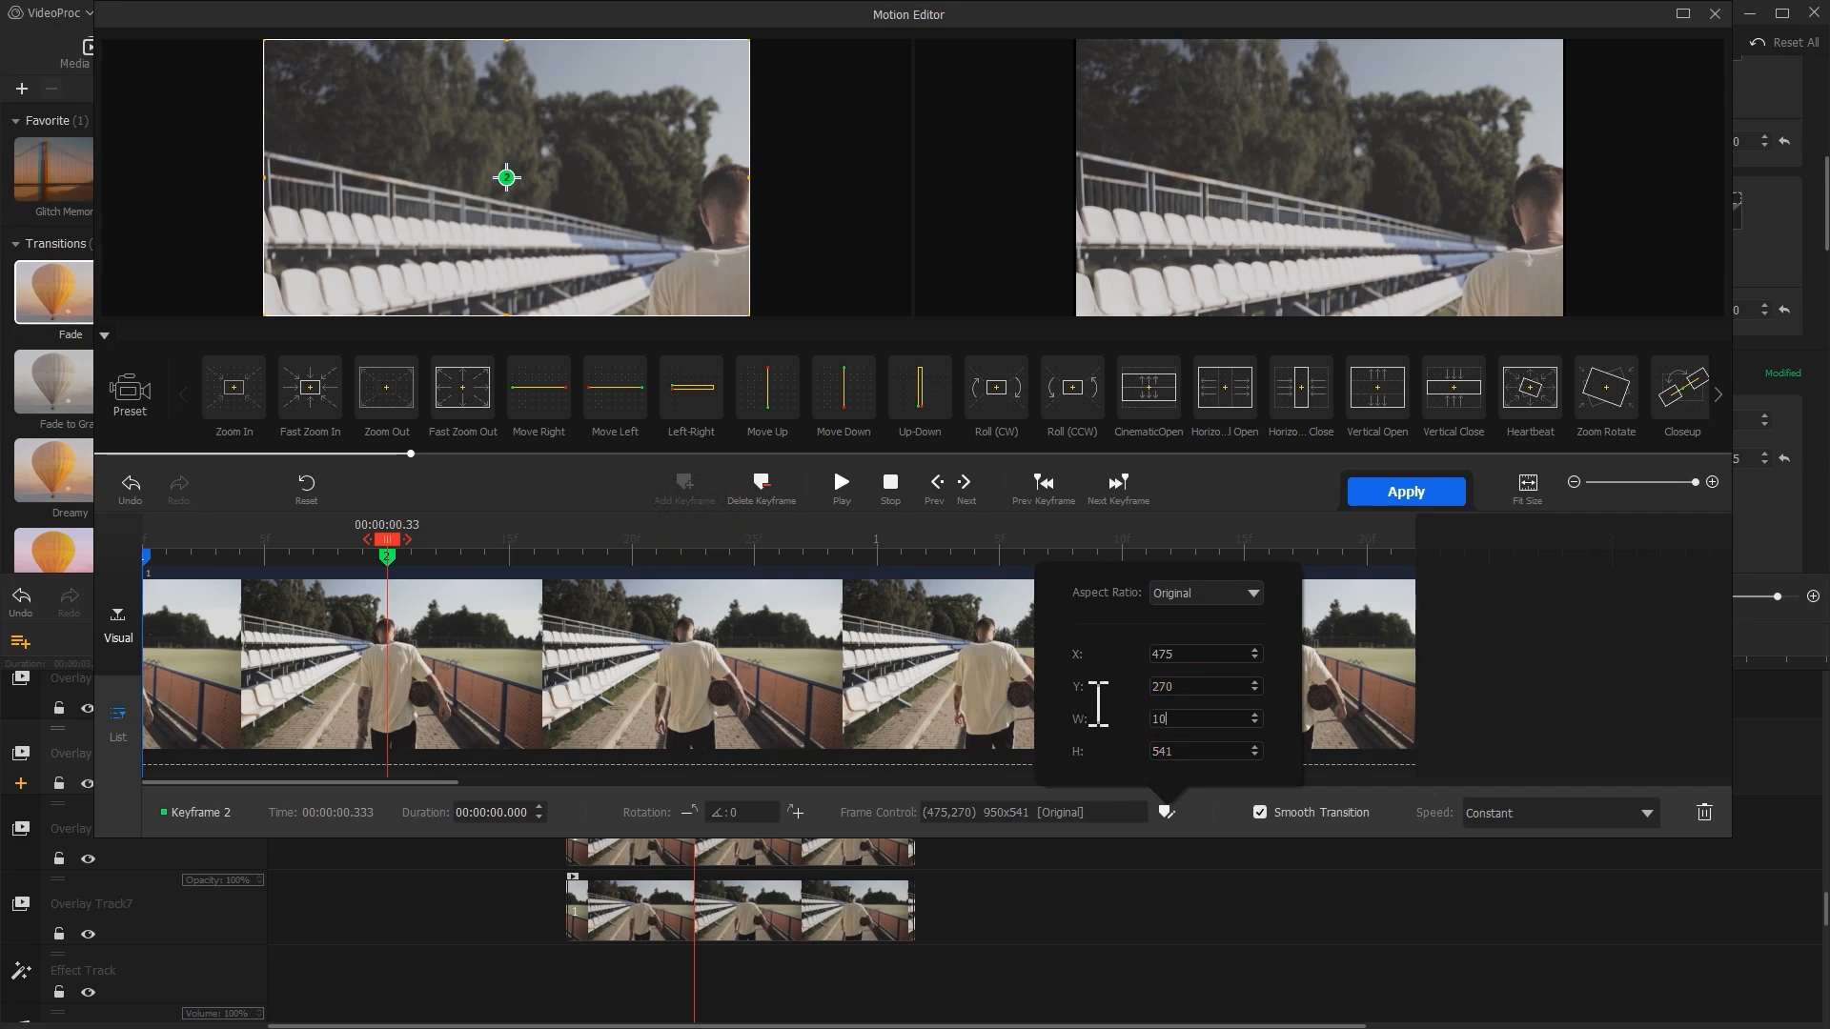
click(1473, 818)
click(1587, 944)
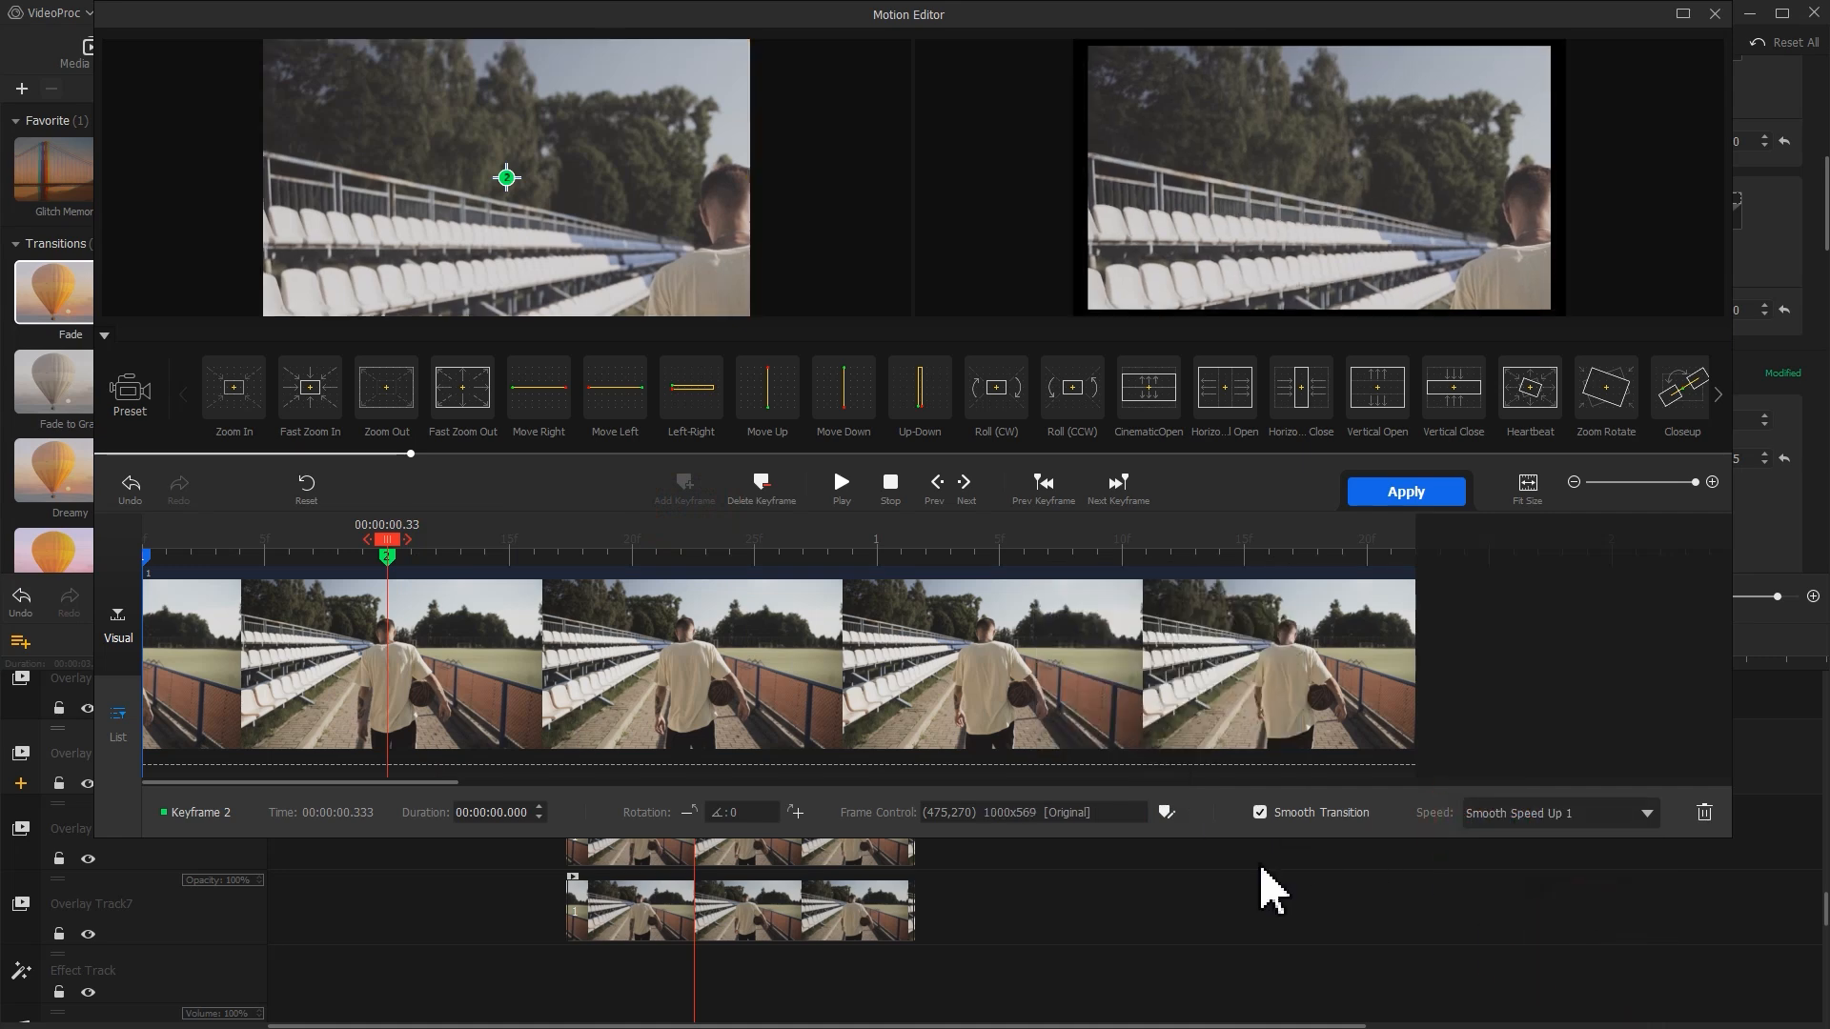
Add two more motion keyframes to the Overlay Track5 clip, one at 00:00:00.700 and one at its end, 00:00:01.733.
drag(695, 556, 680, 561)
click(695, 518)
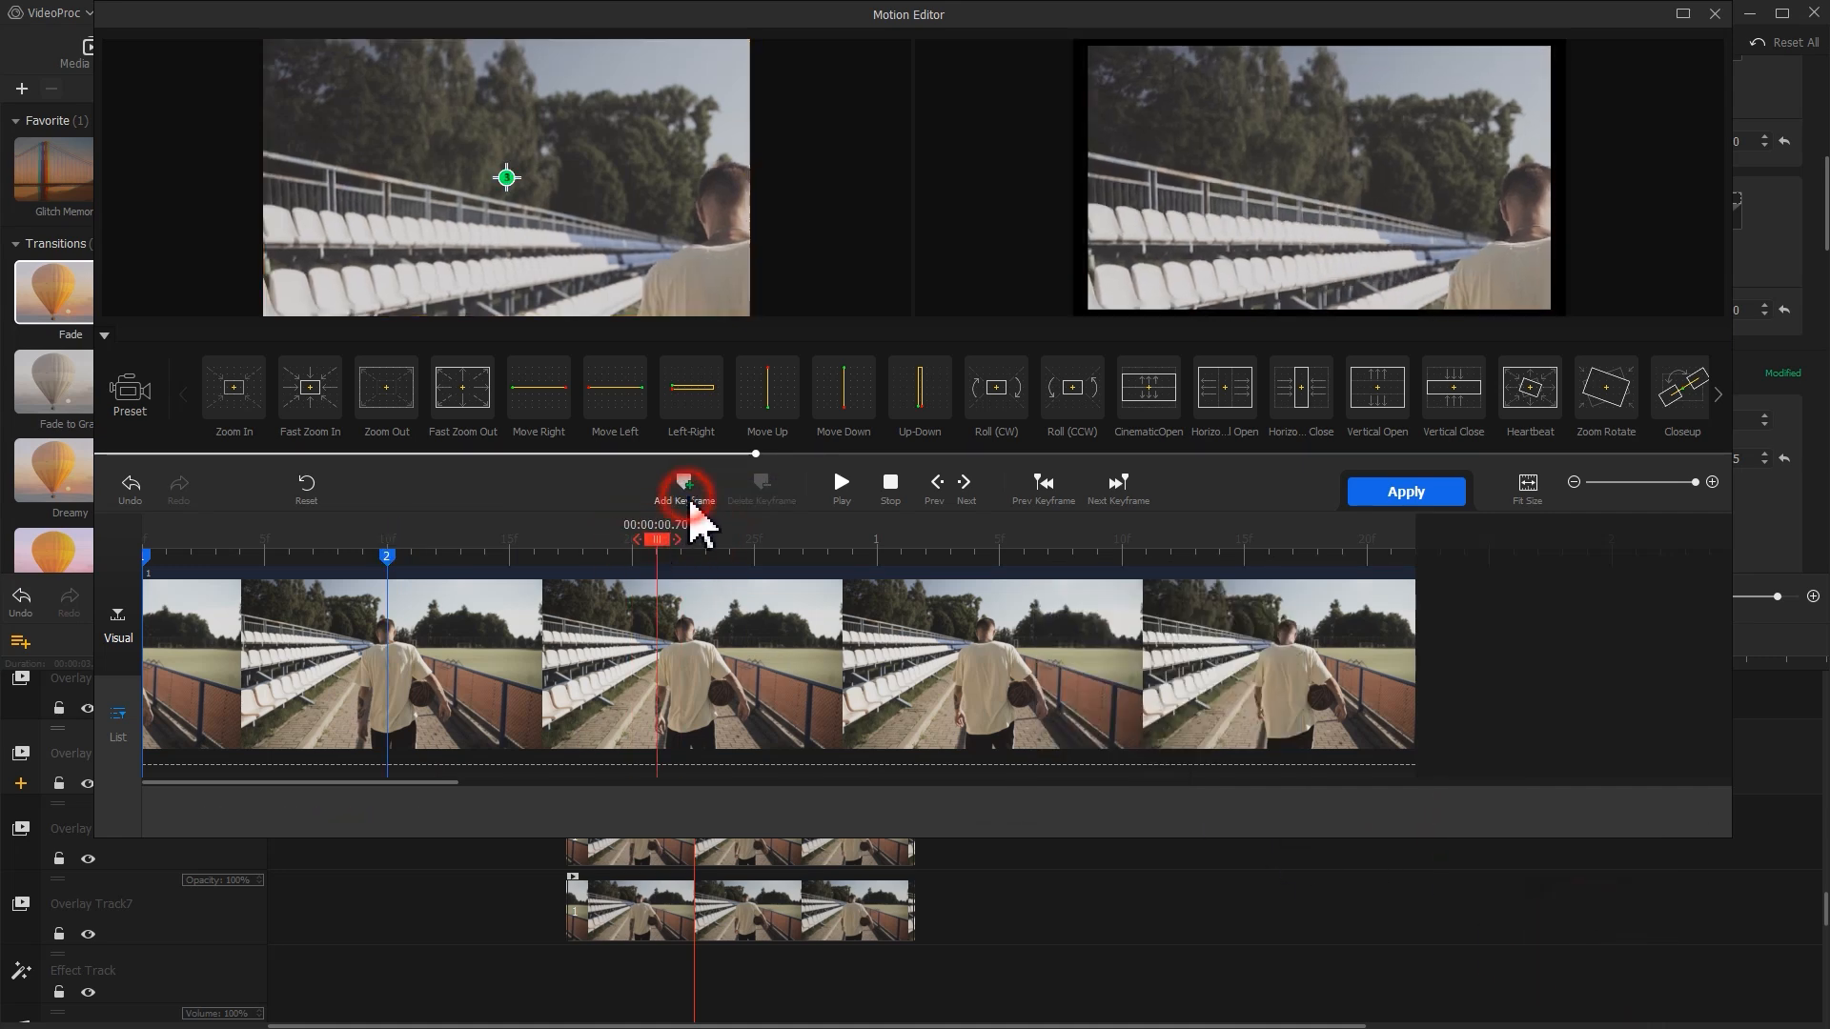
click(1503, 641)
click(691, 493)
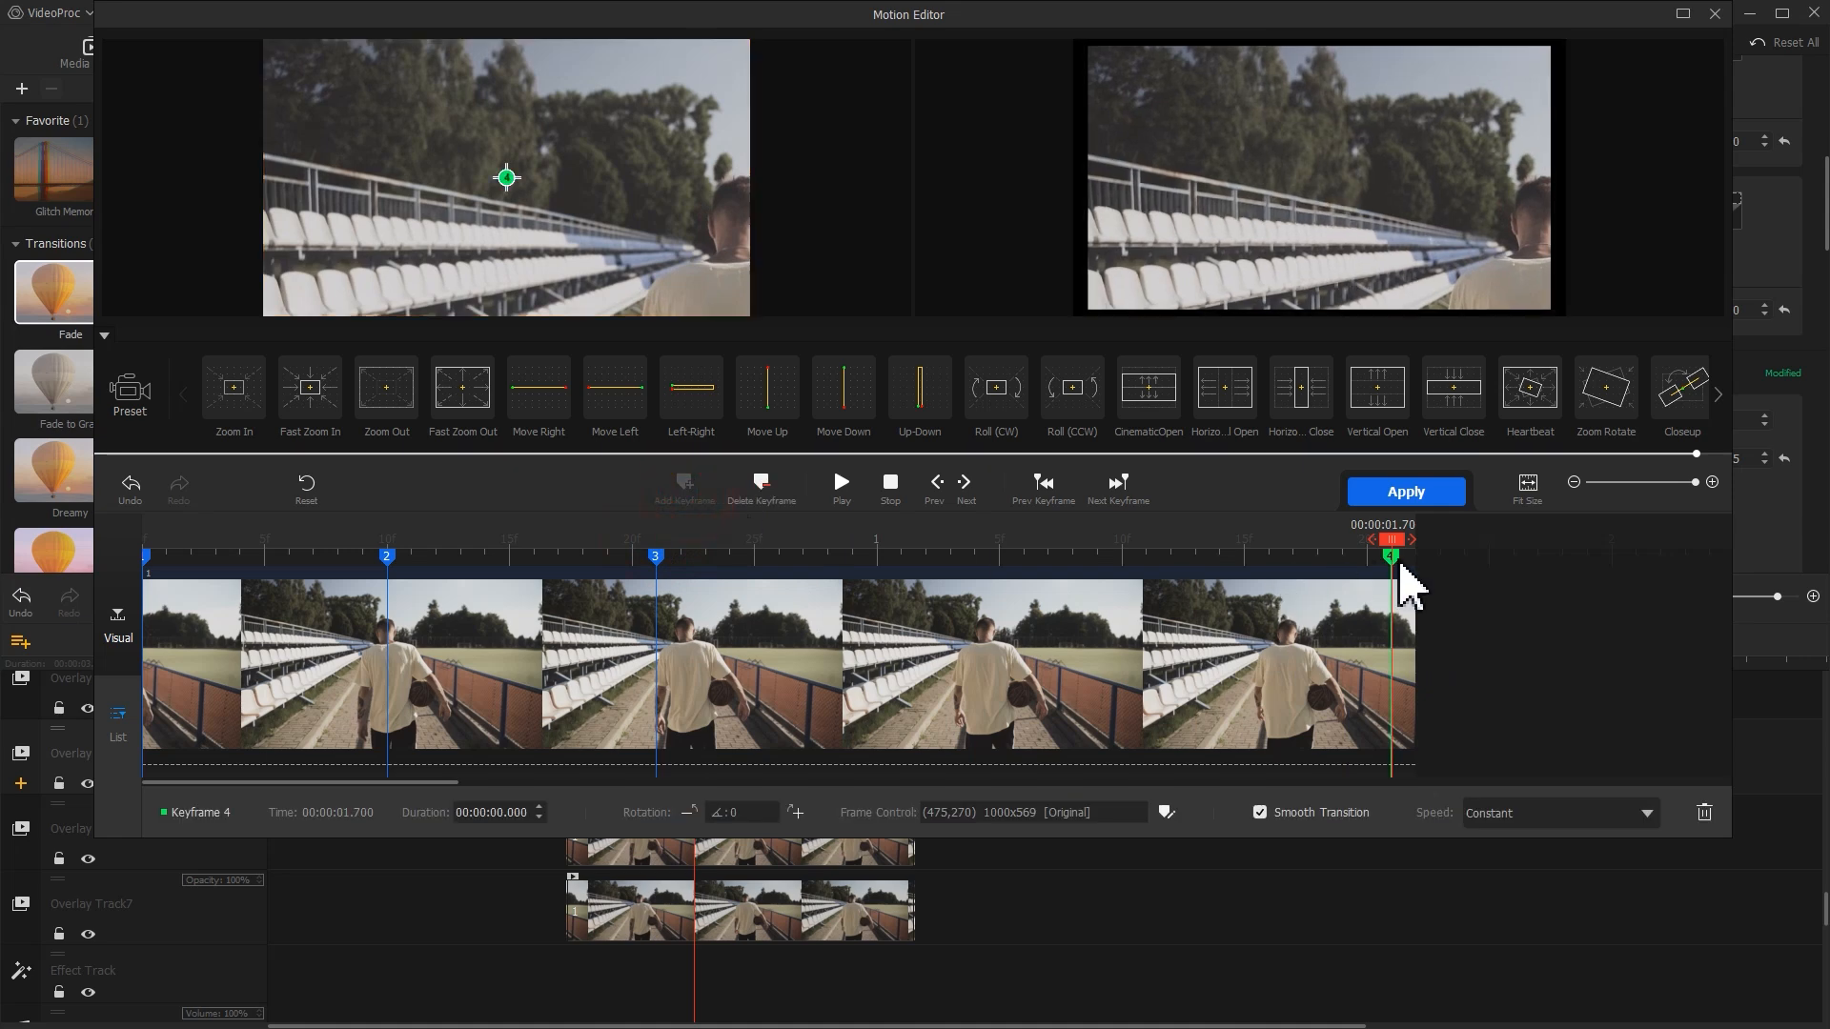
drag(1395, 558, 1452, 572)
Set the Overlay Track5 clip's end keyframe to a rotation of 15 and a frame width of 950.
text(15)
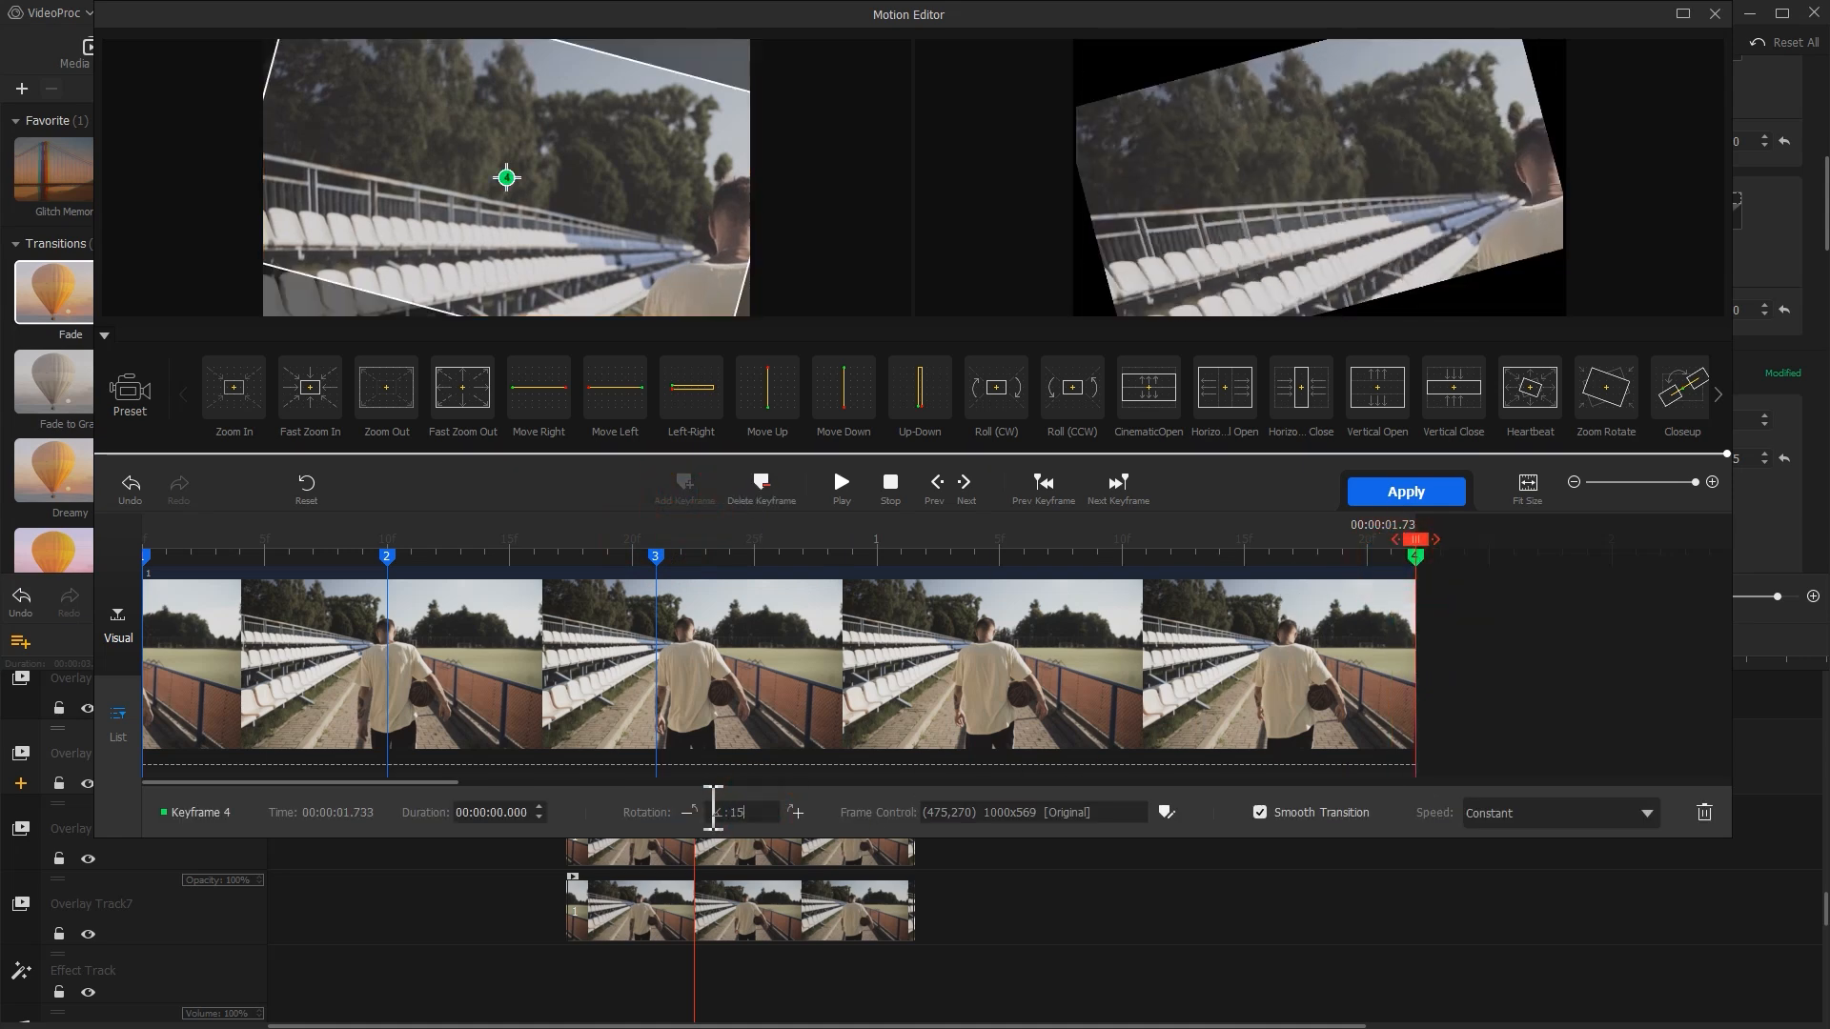
click(1165, 813)
drag(1198, 721, 1069, 717)
text(950)
key(Return)
Move the end keyframe's frame off the image's lower right to about (1339,-383), set its speed to Smooth Speed Down 1, and apply the motion.
drag(405, 248, 872, 534)
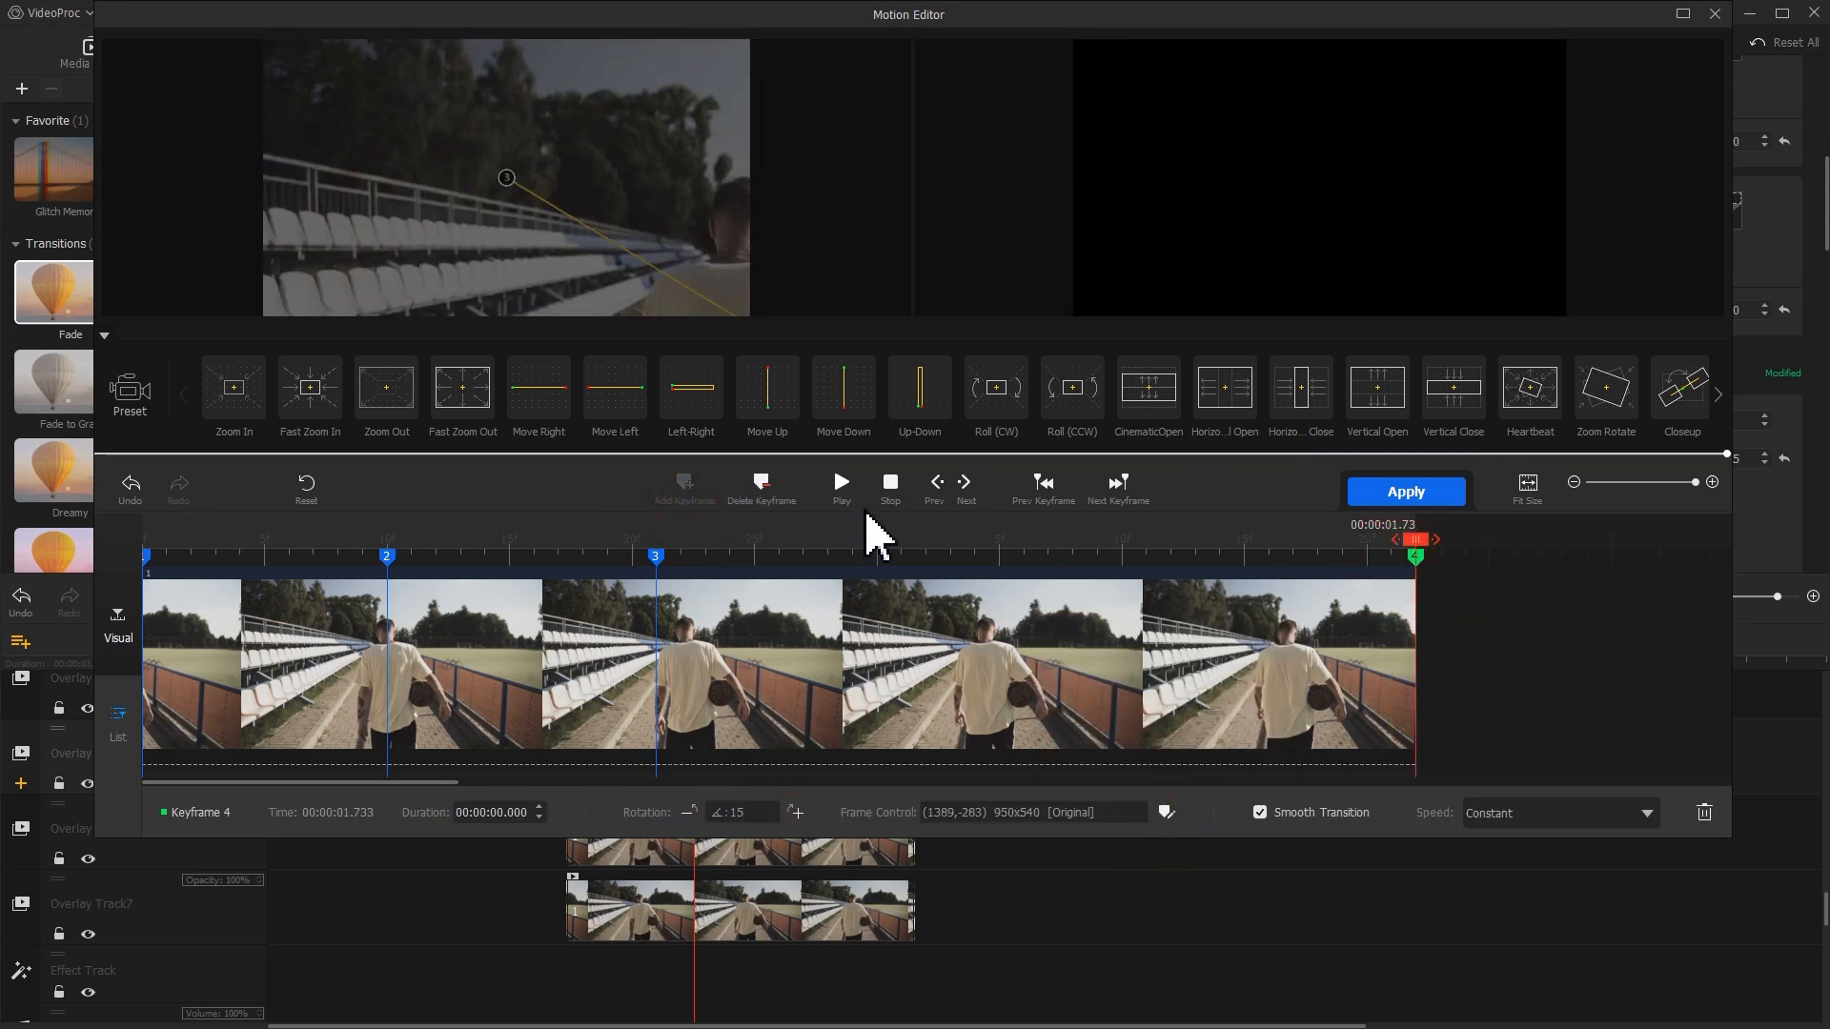
click(1487, 816)
click(1516, 987)
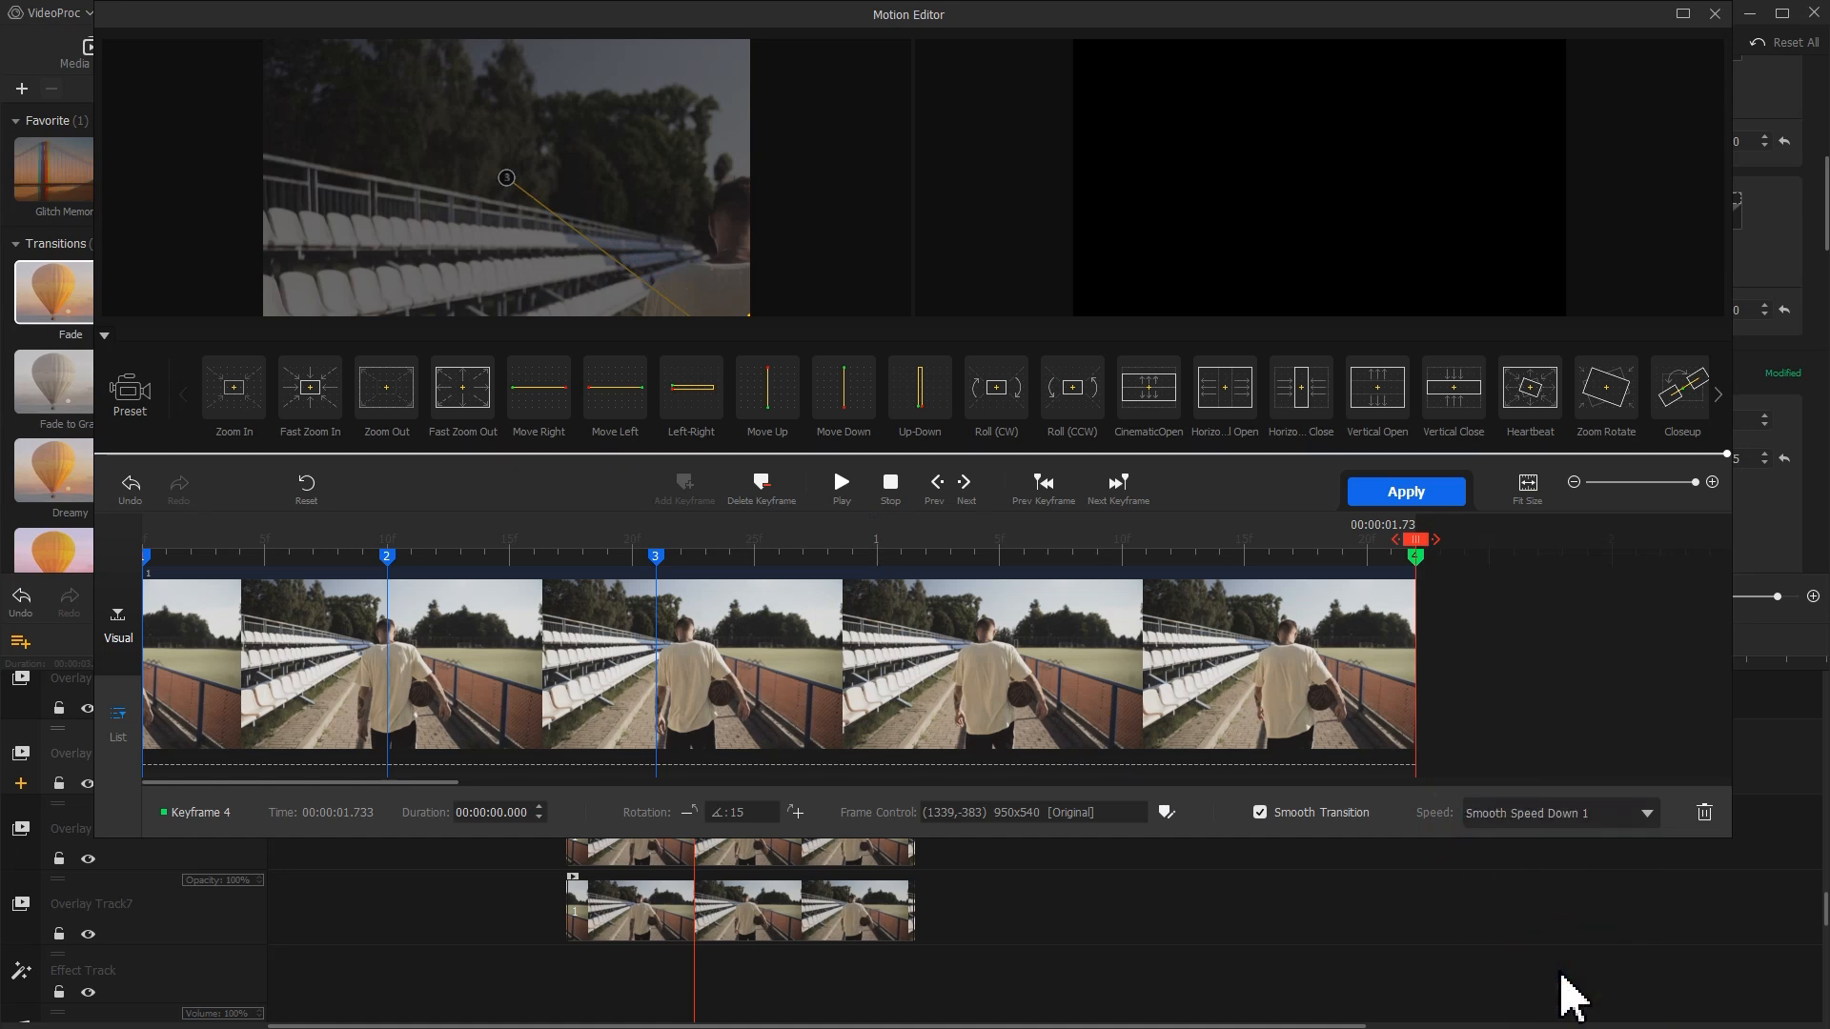
click(1406, 492)
Open the motion settings of the Overlay Track6 clip and enlarge the first keyframe's frame to fill the whole image.
click(702, 844)
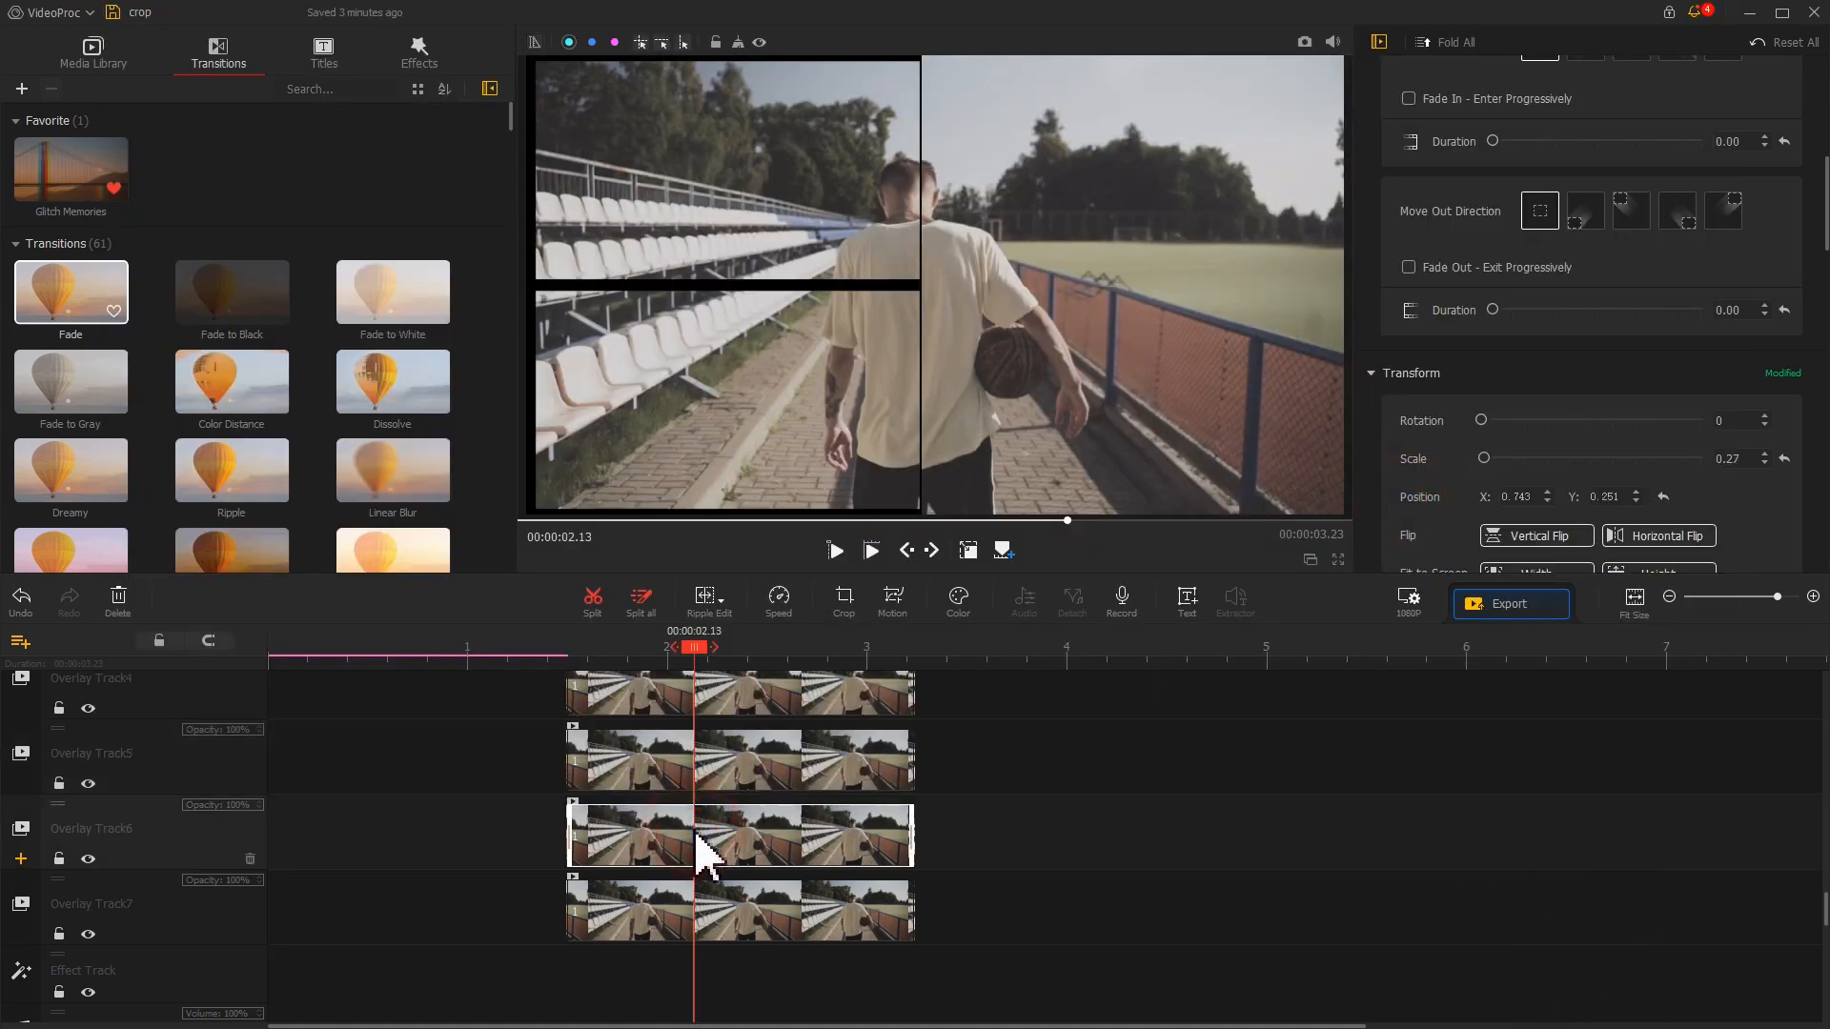
click(898, 600)
drag(386, 246, 322, 324)
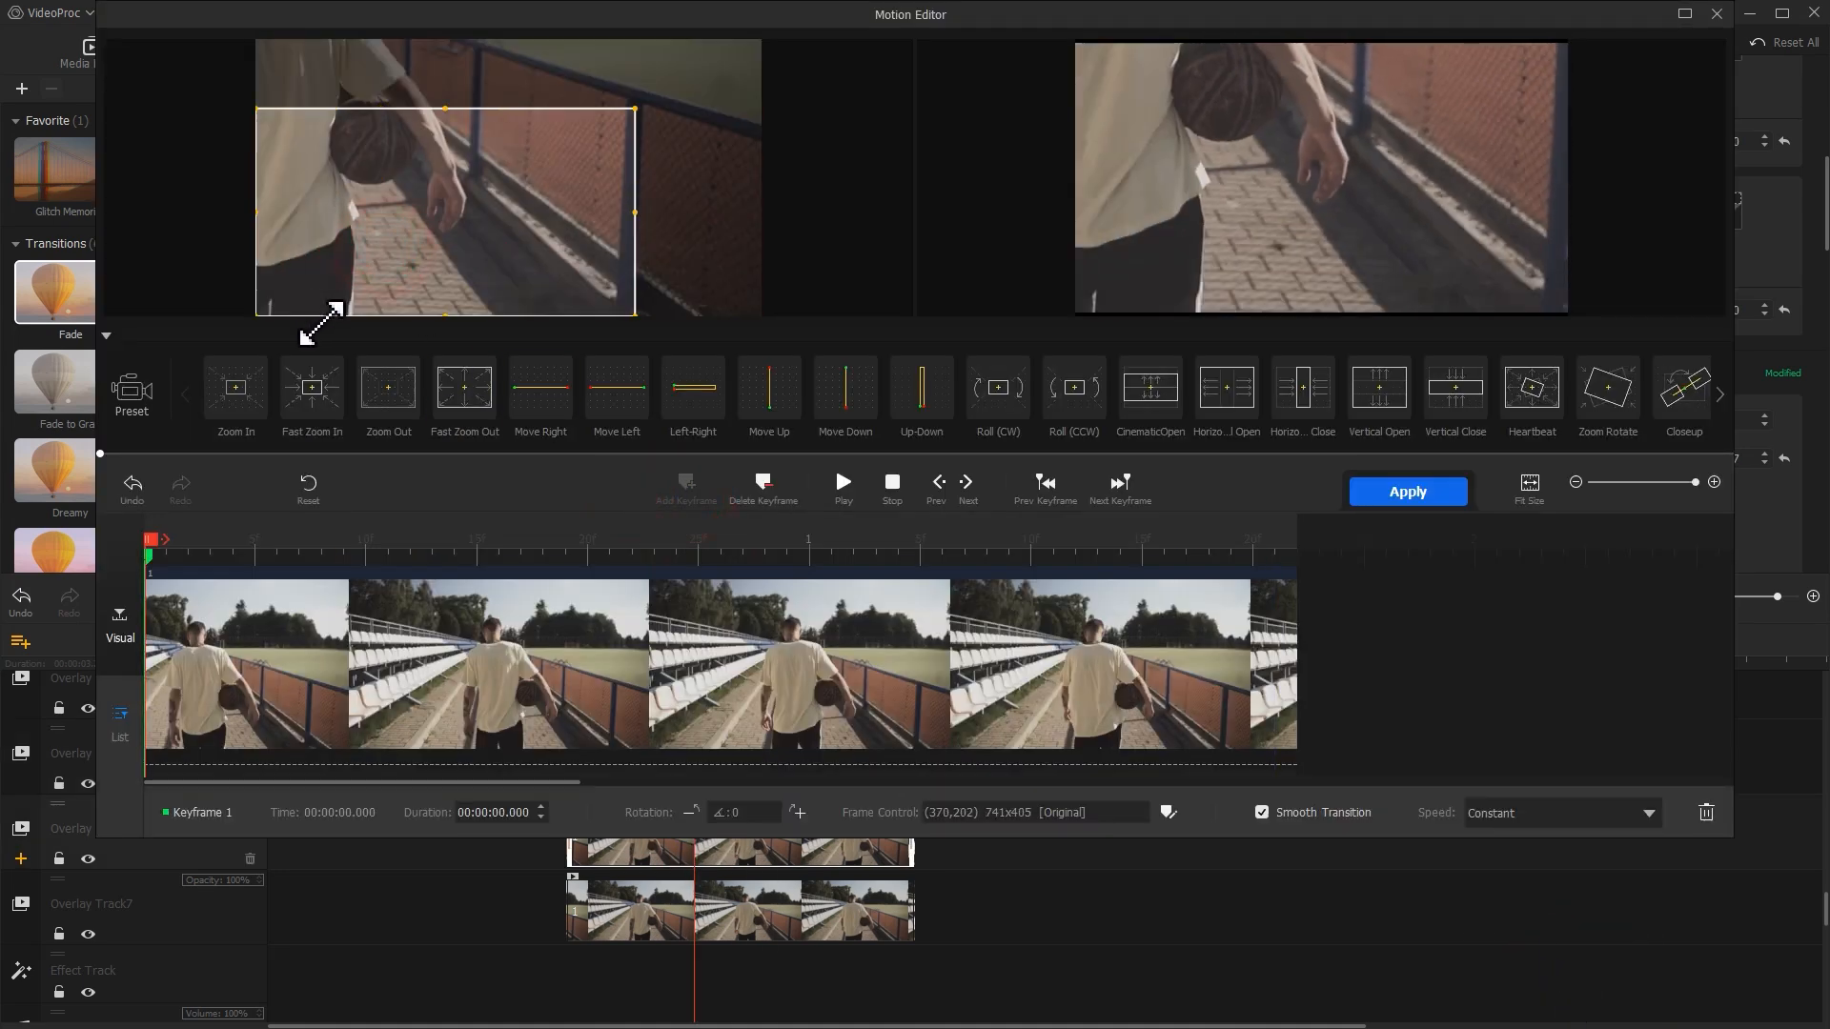
drag(636, 109, 751, 50)
Add a motion keyframe at 00:00:00.333 on the Overlay Track6 clip with a frame width of 1040 and the speed Smooth Speed Up 1.
click(376, 546)
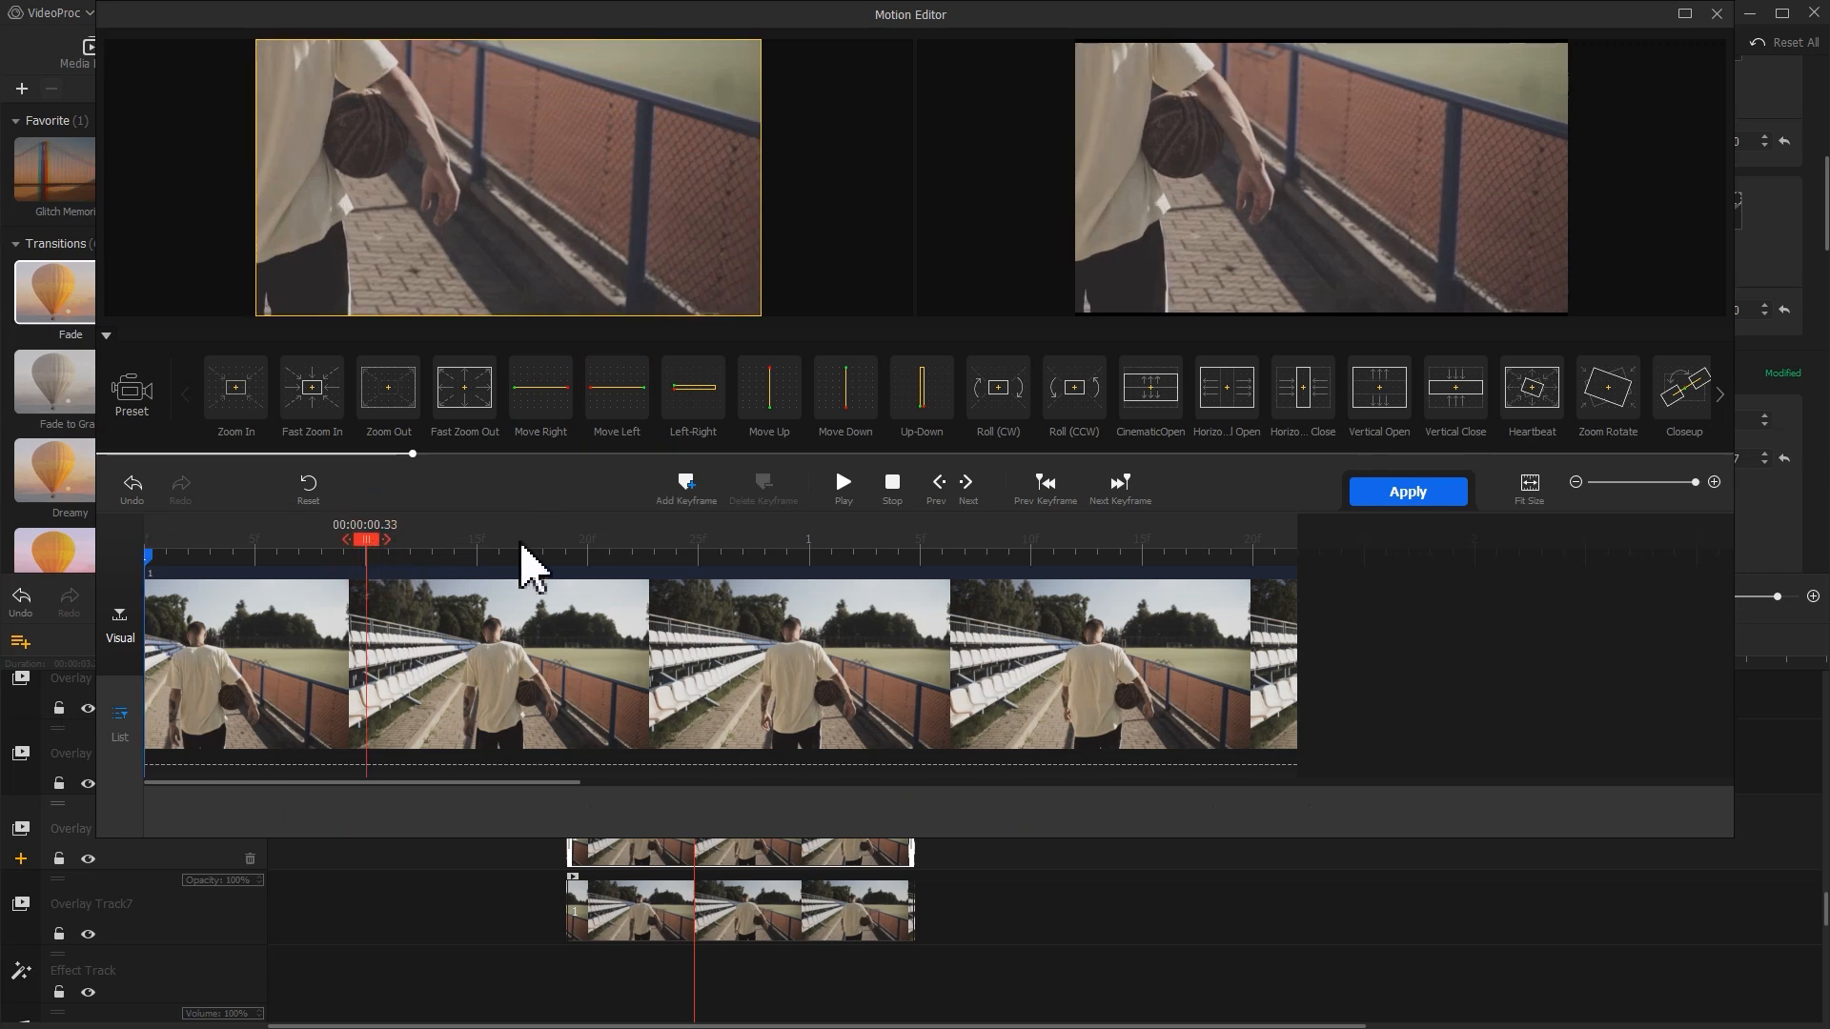
click(680, 495)
click(1167, 810)
drag(1181, 718, 1090, 712)
text(1040)
key(Return)
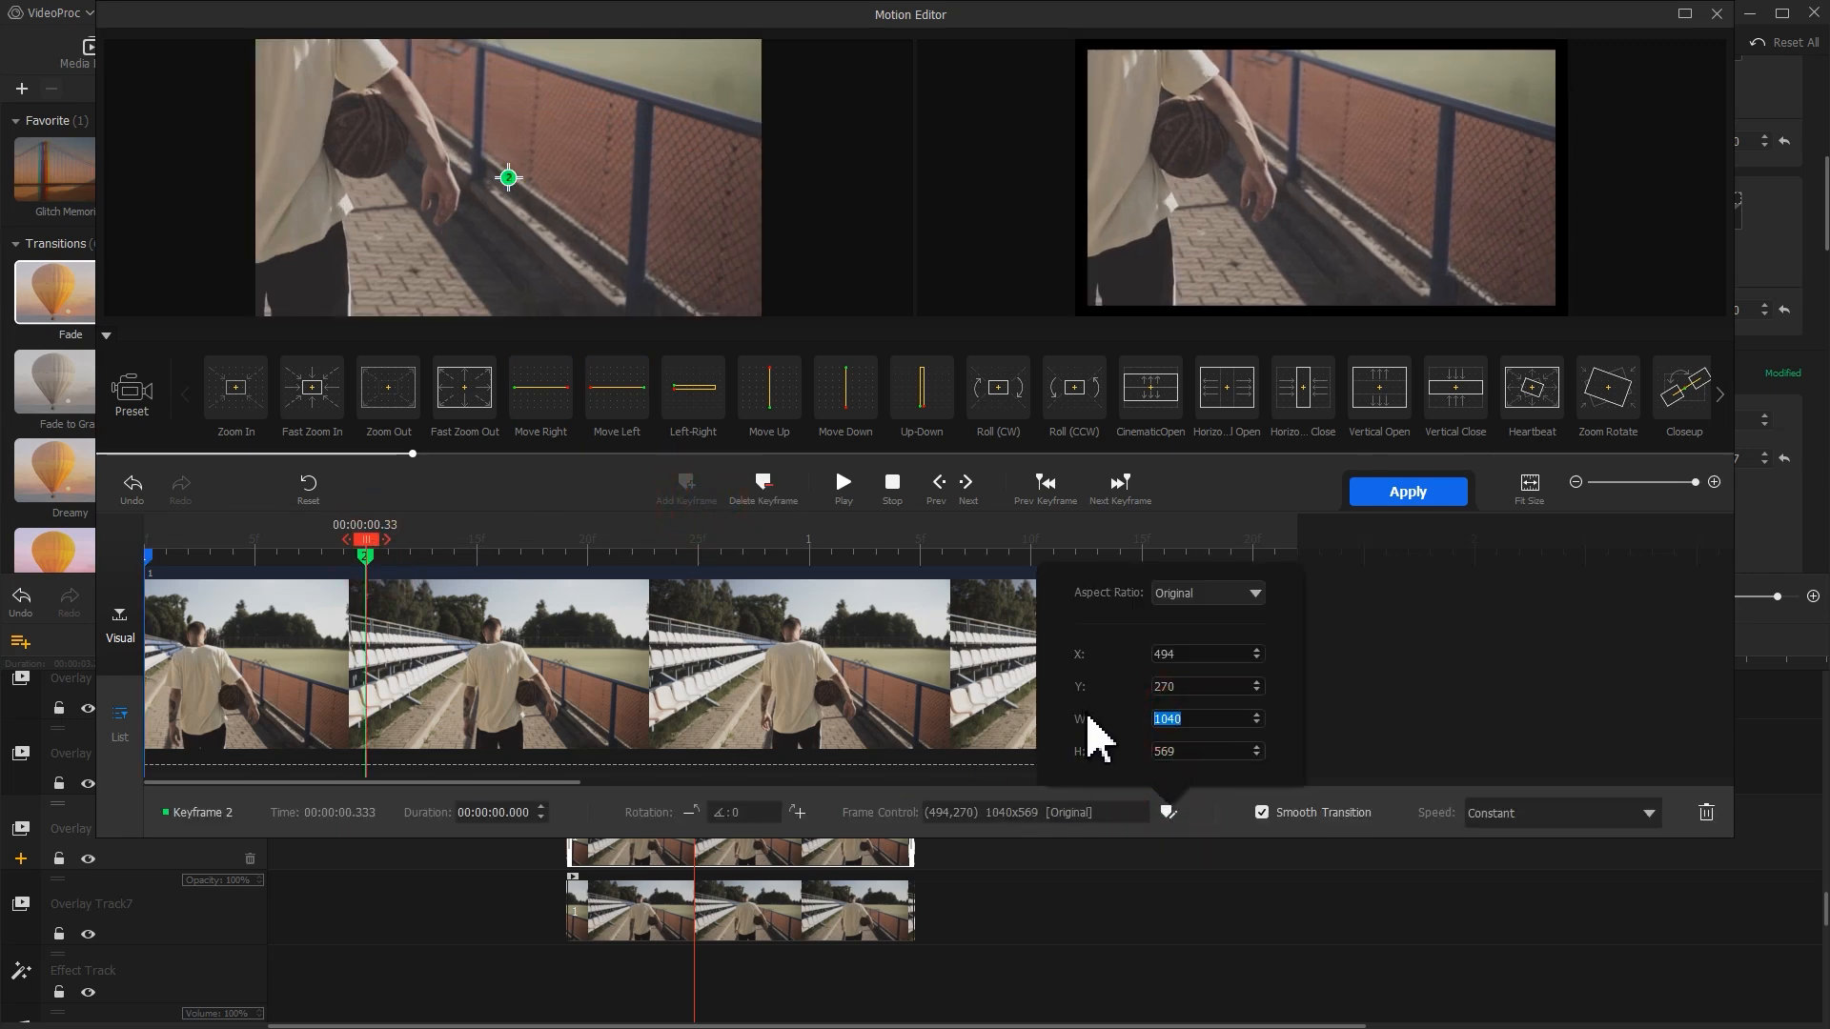
click(1516, 809)
click(1556, 938)
Add motion keyframes at about 00:00:00.700 and 00:00:01.700 on the Overlay Track6 clip, and open the last keyframe's rotation and frame size for editing.
drag(679, 548, 1340, 576)
click(680, 494)
click(687, 486)
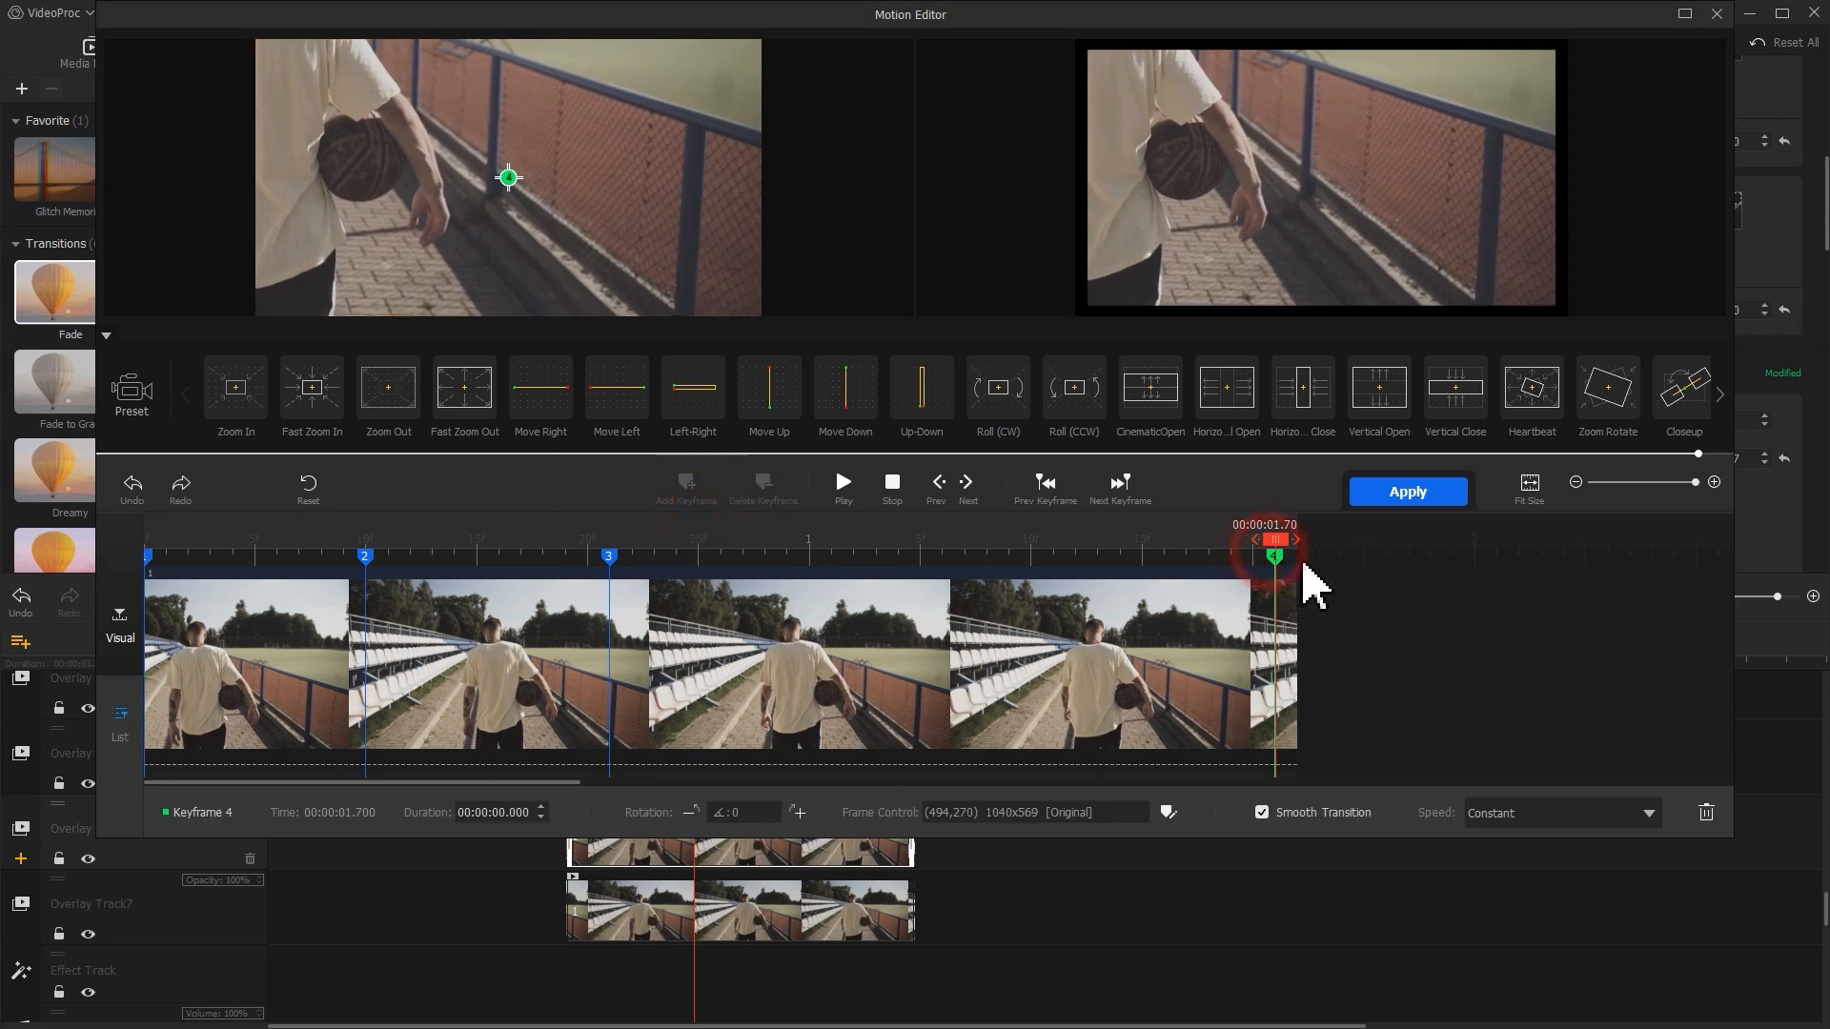
click(704, 811)
click(1169, 812)
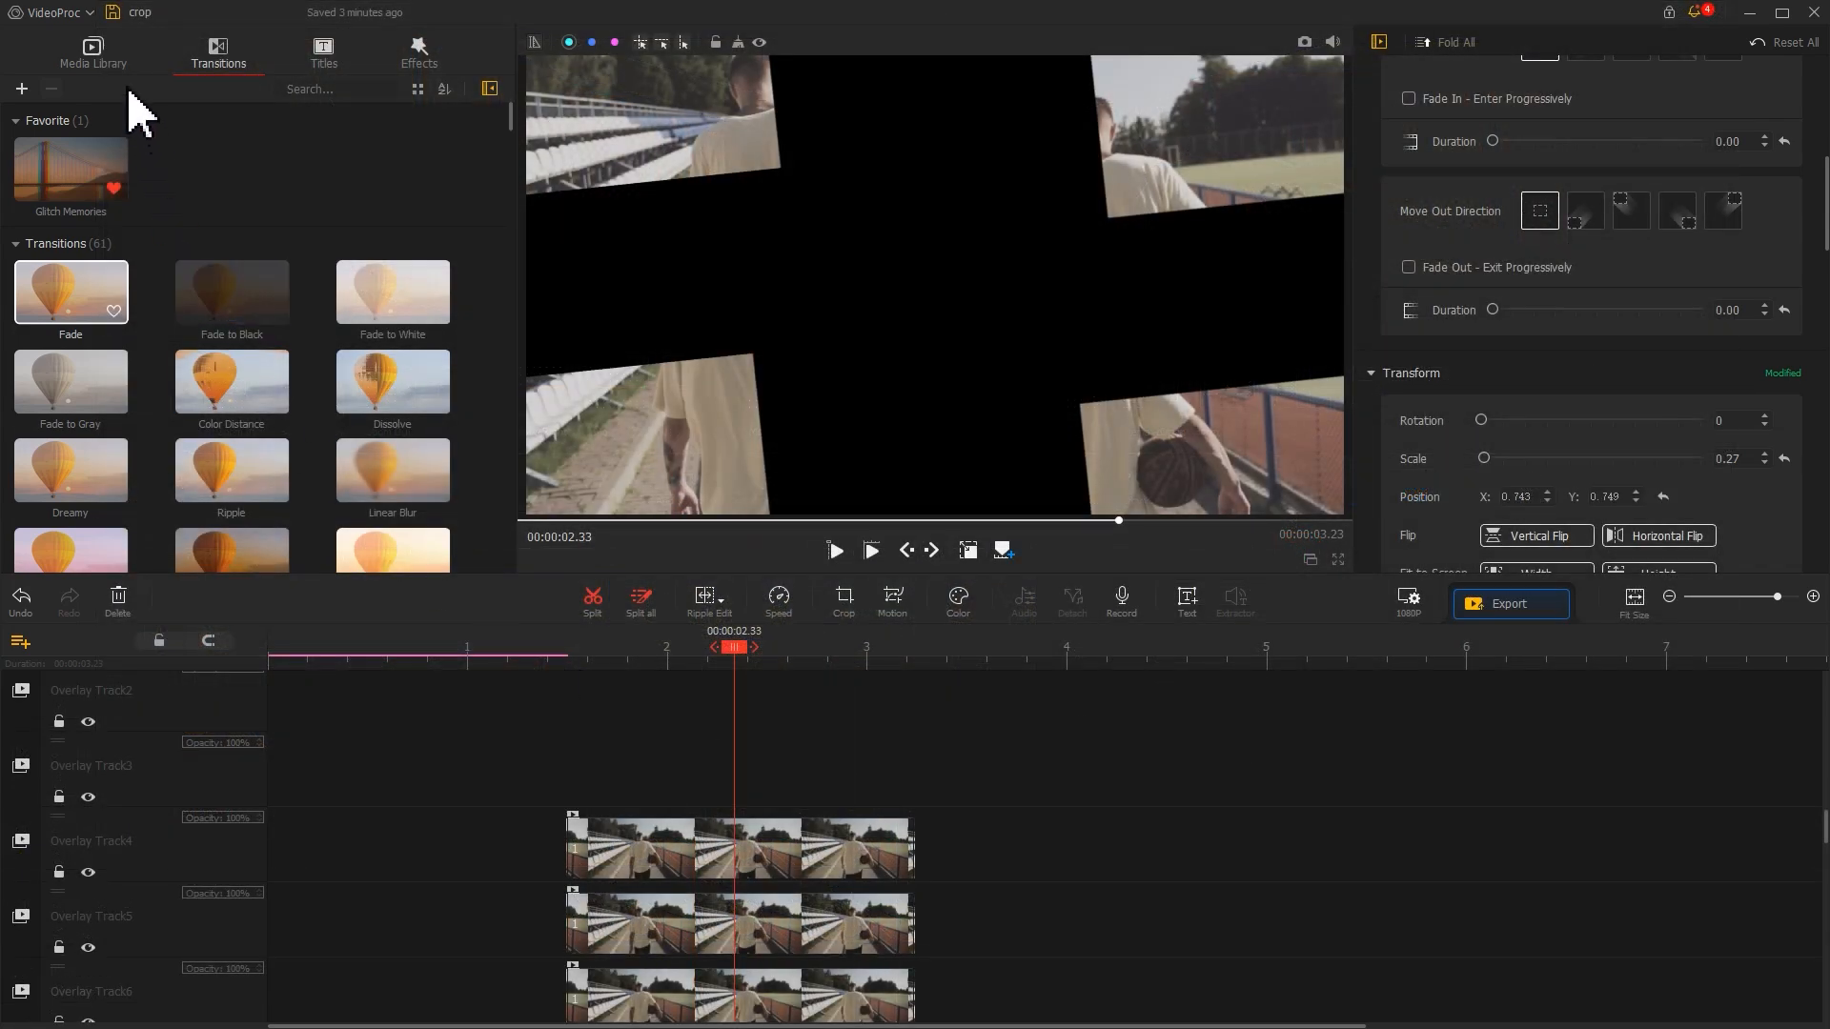
Add video 2 from the media library to Overlay Track3 and align its start with the cropped clips.
click(119, 68)
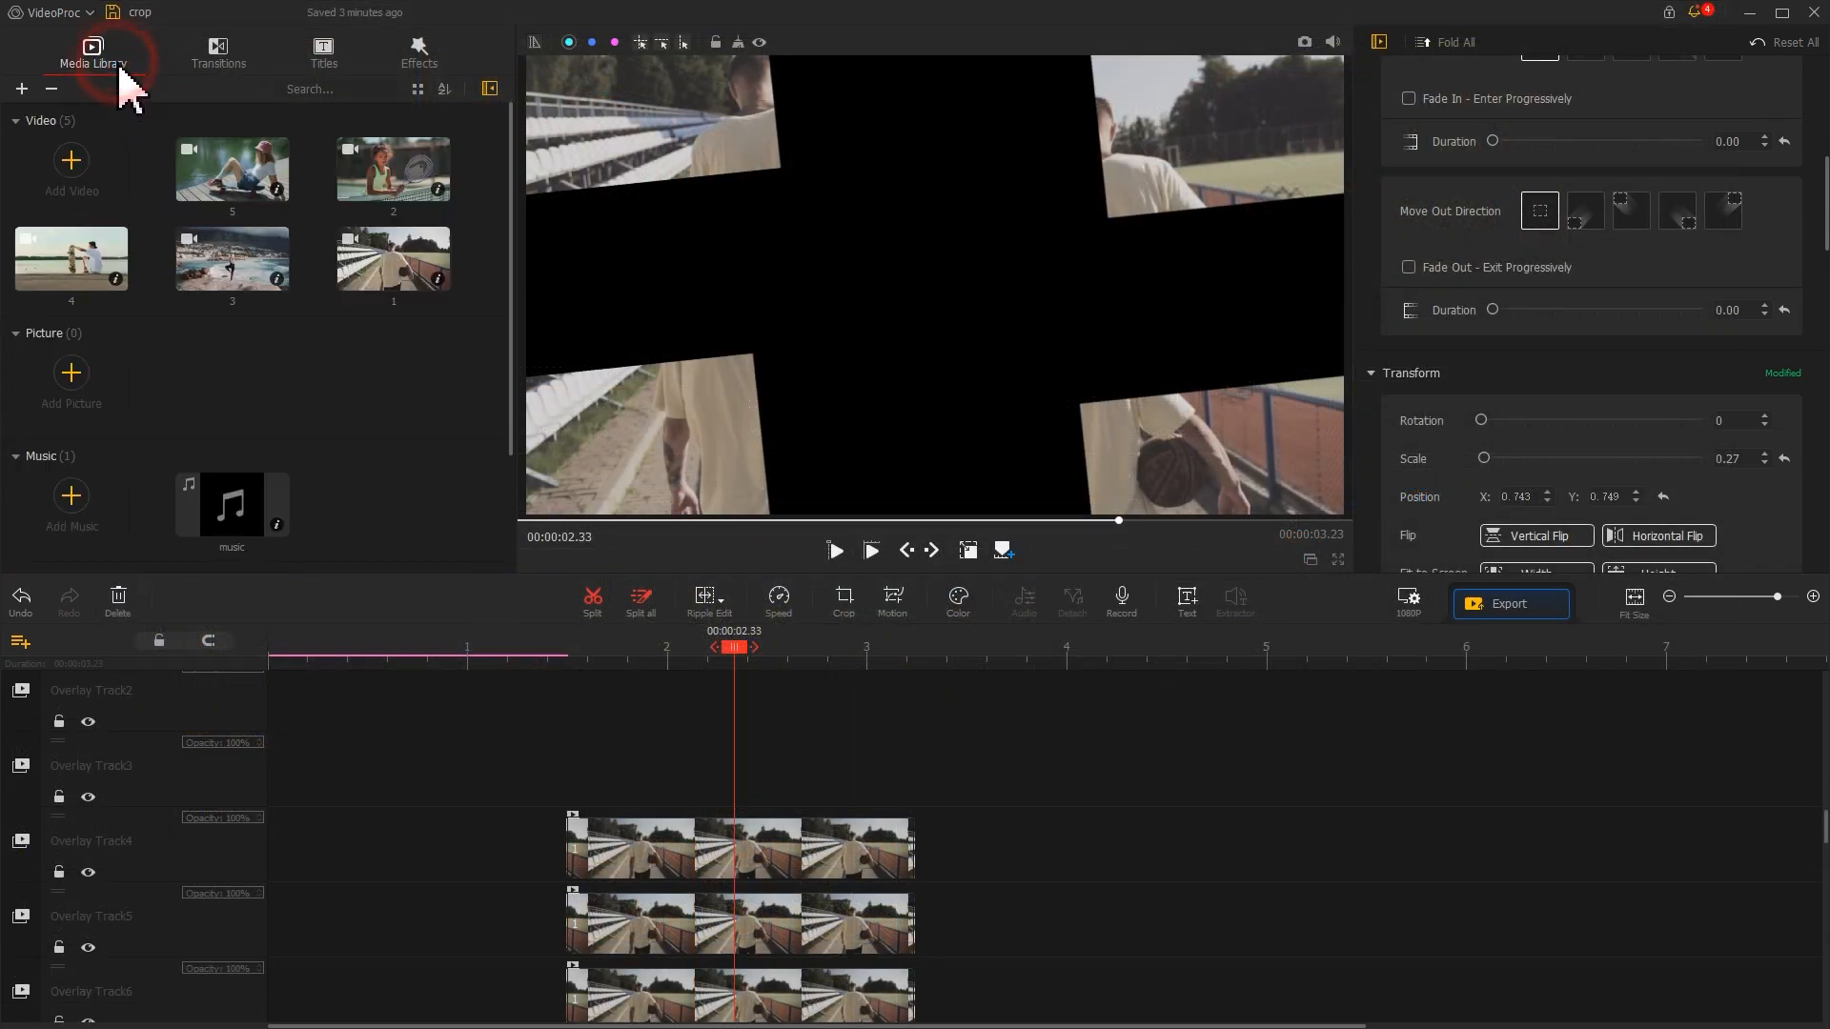
drag(394, 192, 748, 840)
drag(708, 646, 585, 663)
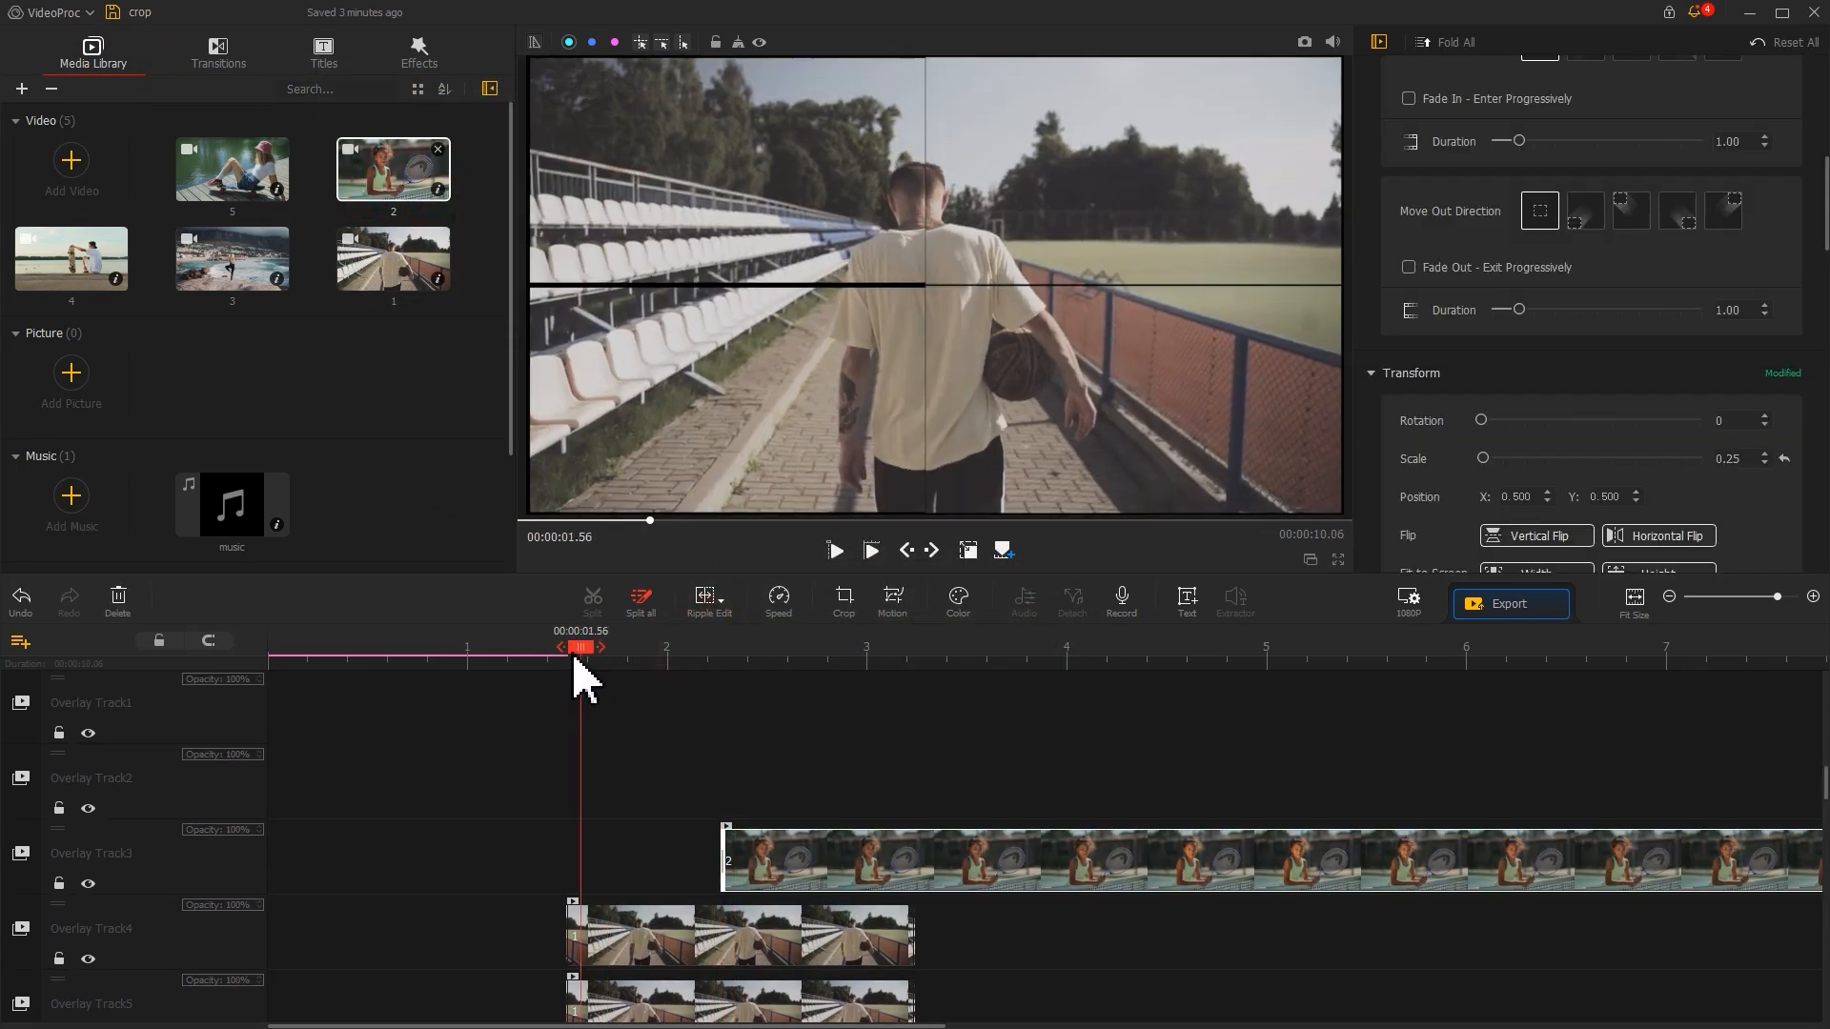
drag(727, 858, 633, 871)
Split clip 2 at 00:00:04.33 and delete the part after the cut.
click(1107, 658)
drag(1111, 669, 1128, 656)
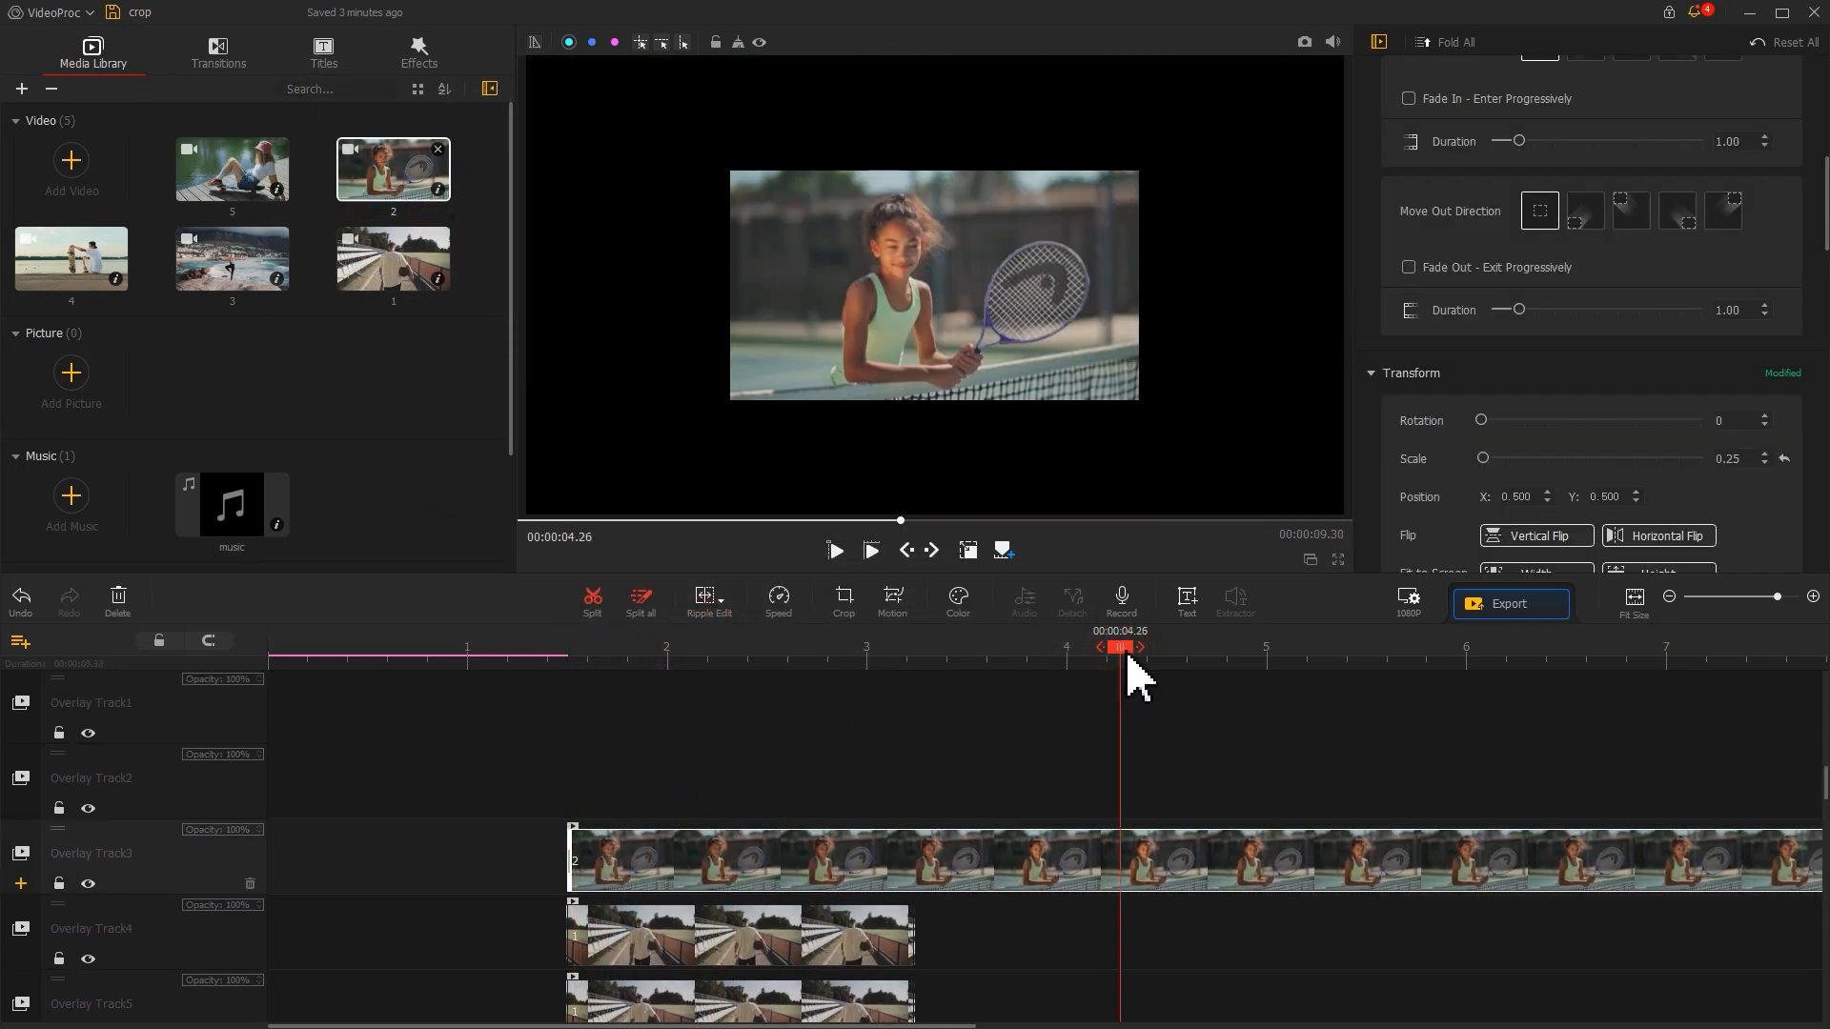
click(592, 604)
click(1259, 878)
key(Delete)
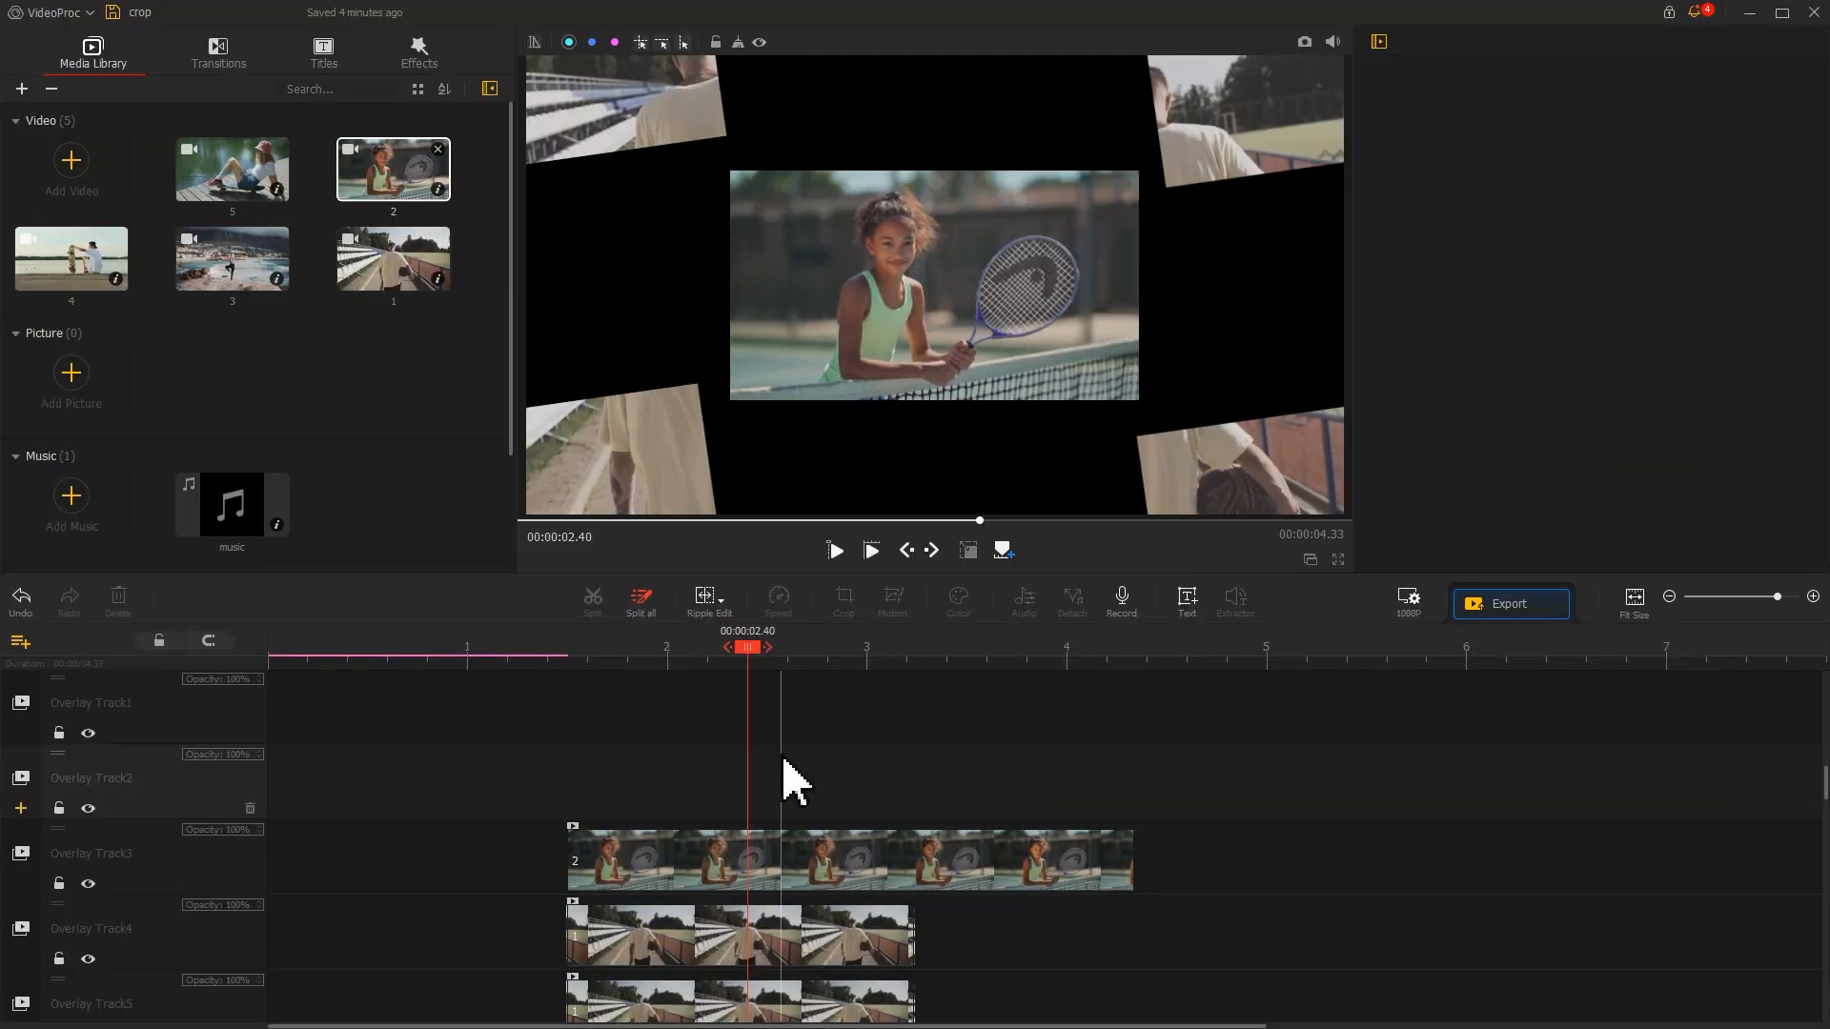
Fit clip 2 to the screen's height and split its last part at about 00:00:03.40, 00:00:03.73 and 00:00:04.03.
click(765, 870)
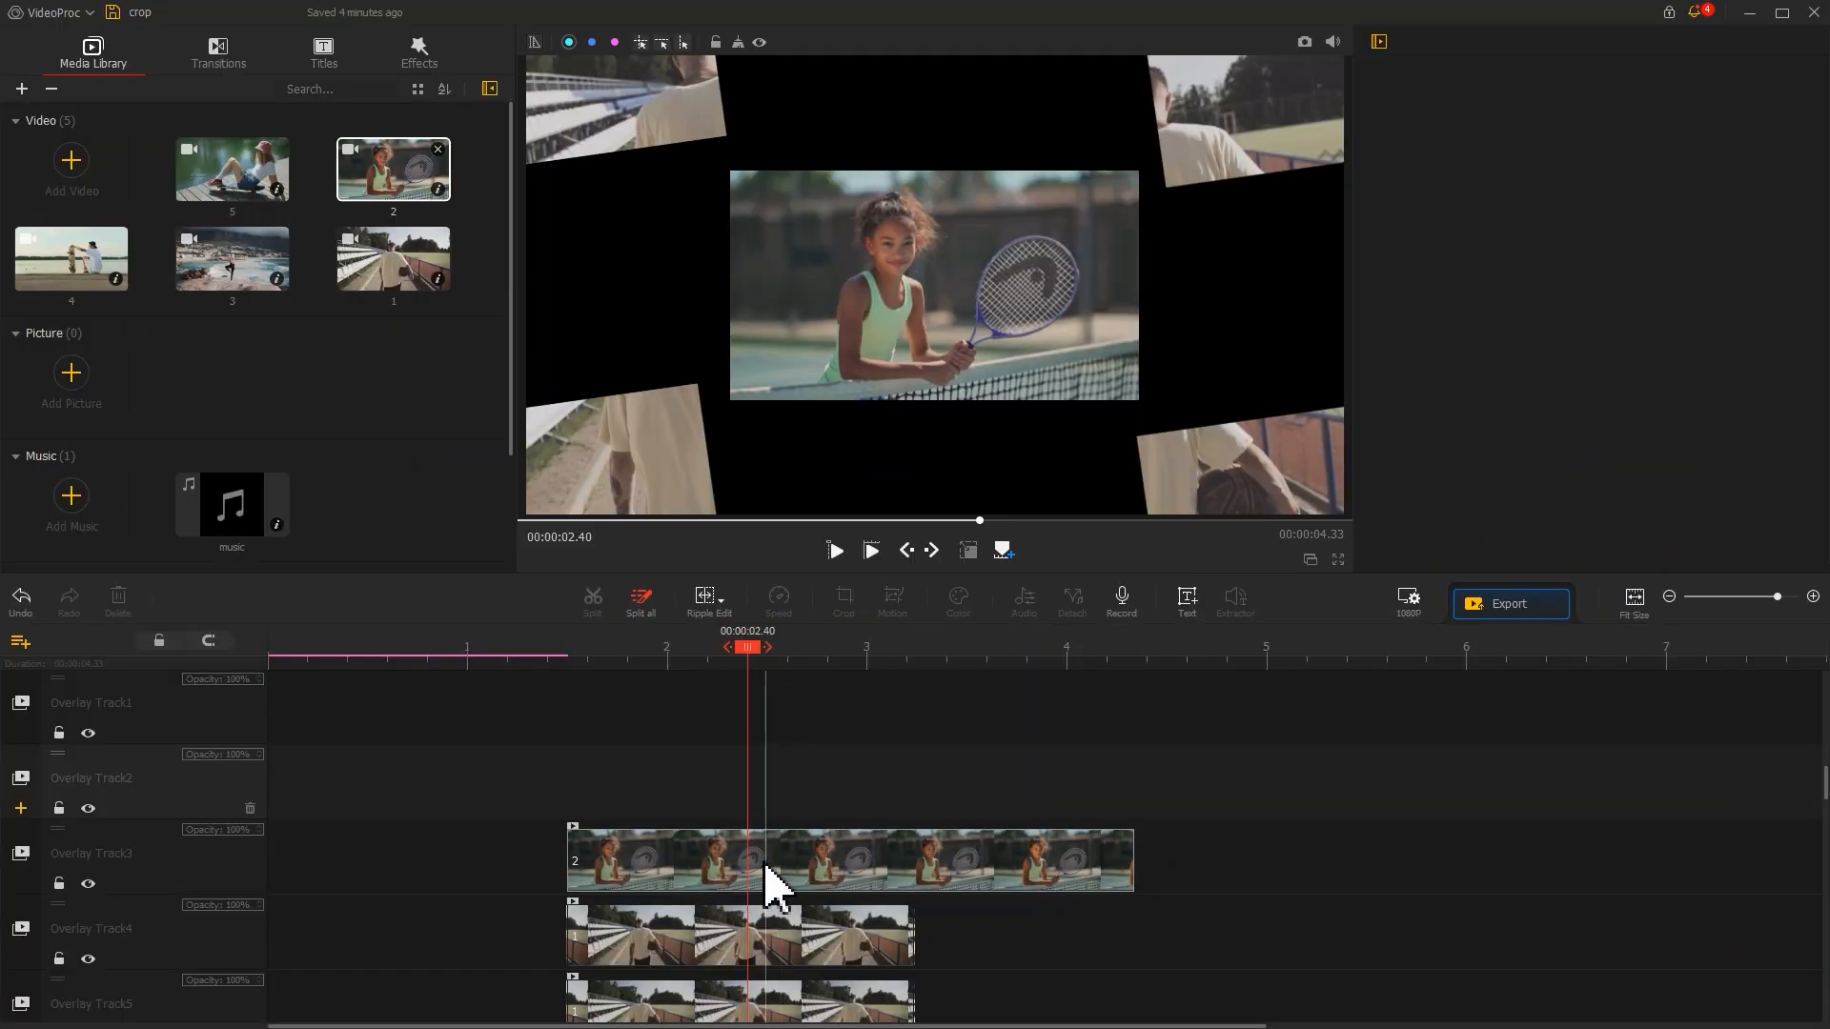
scroll(1649, 462, down, 1)
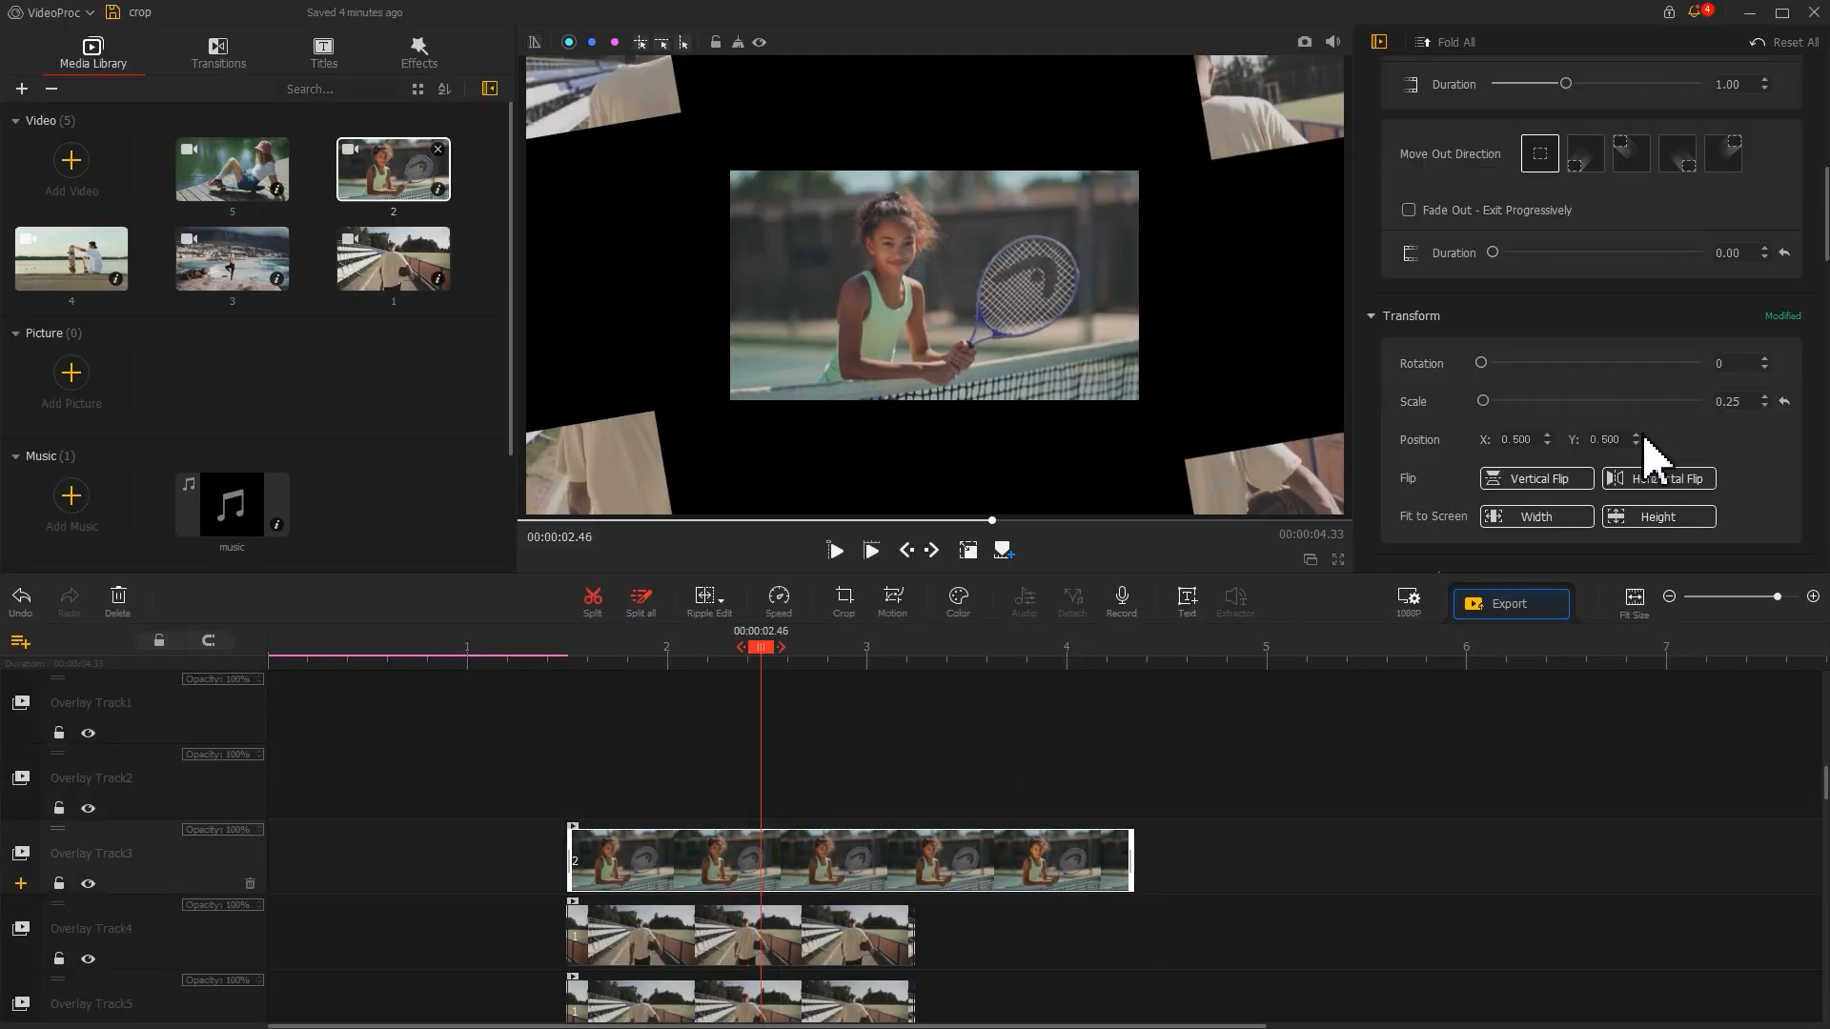
click(1675, 518)
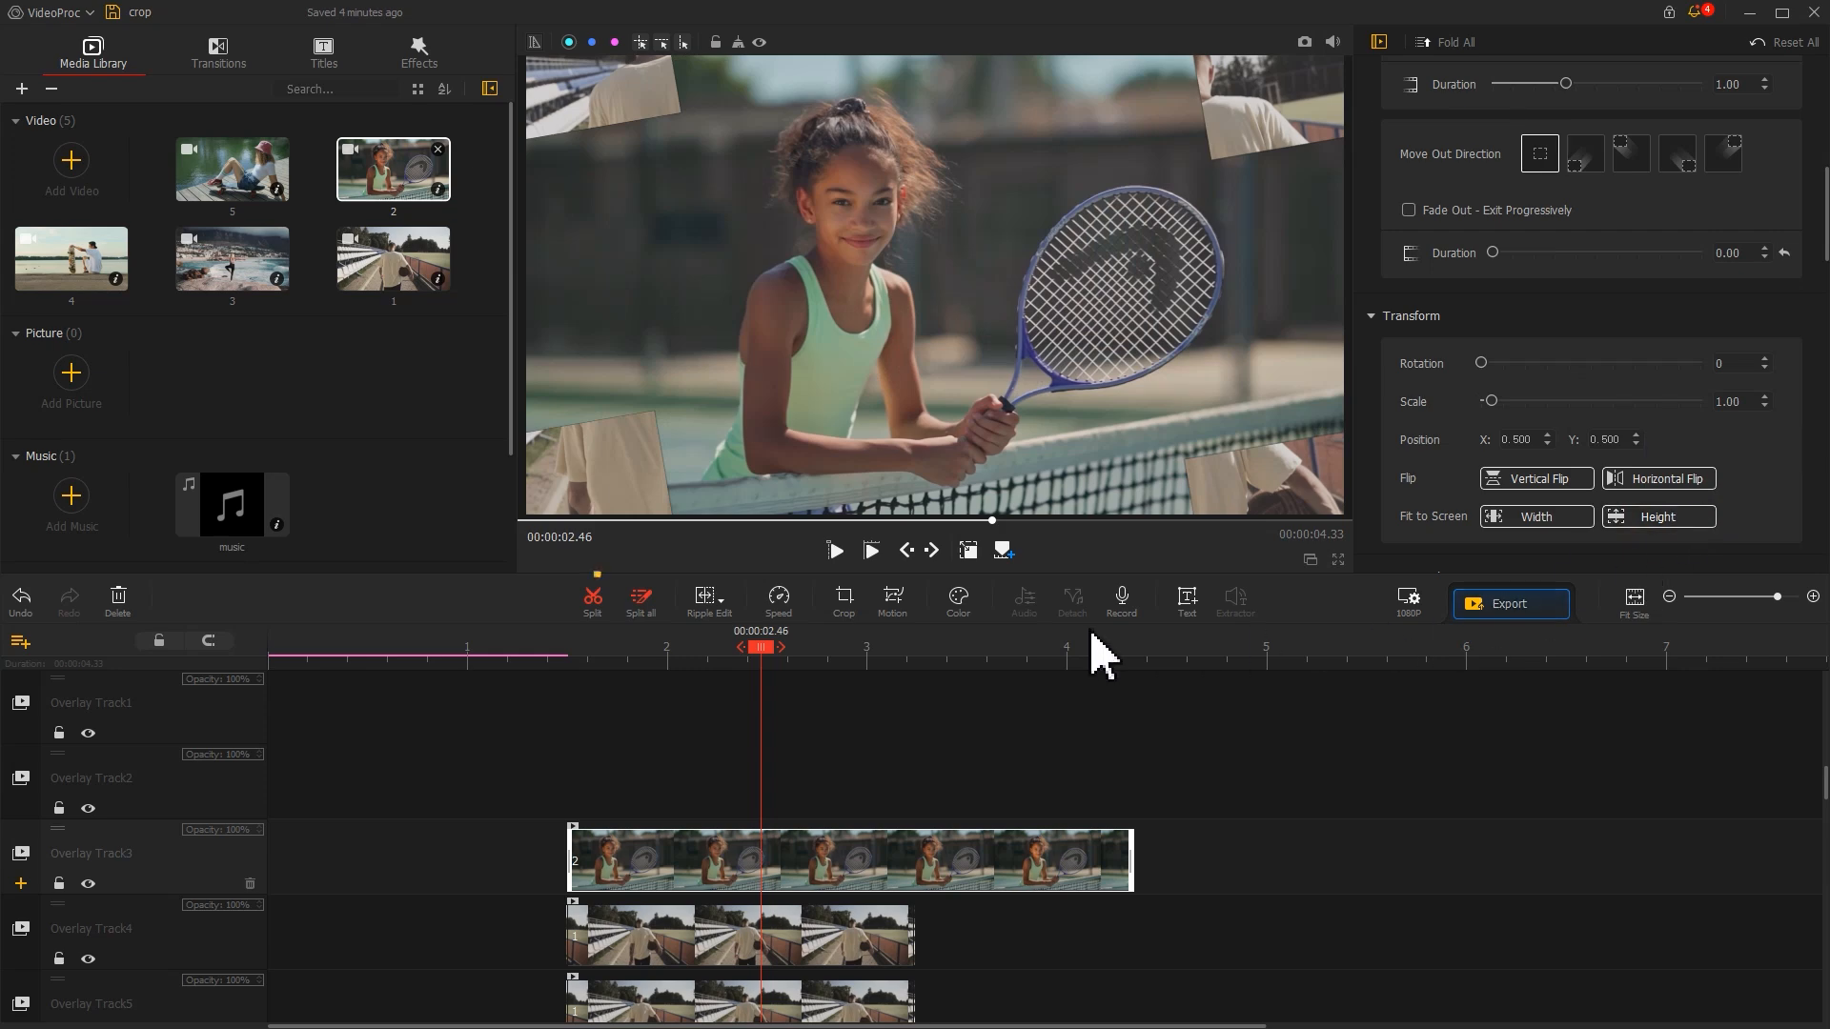
drag(958, 647, 1077, 656)
click(592, 601)
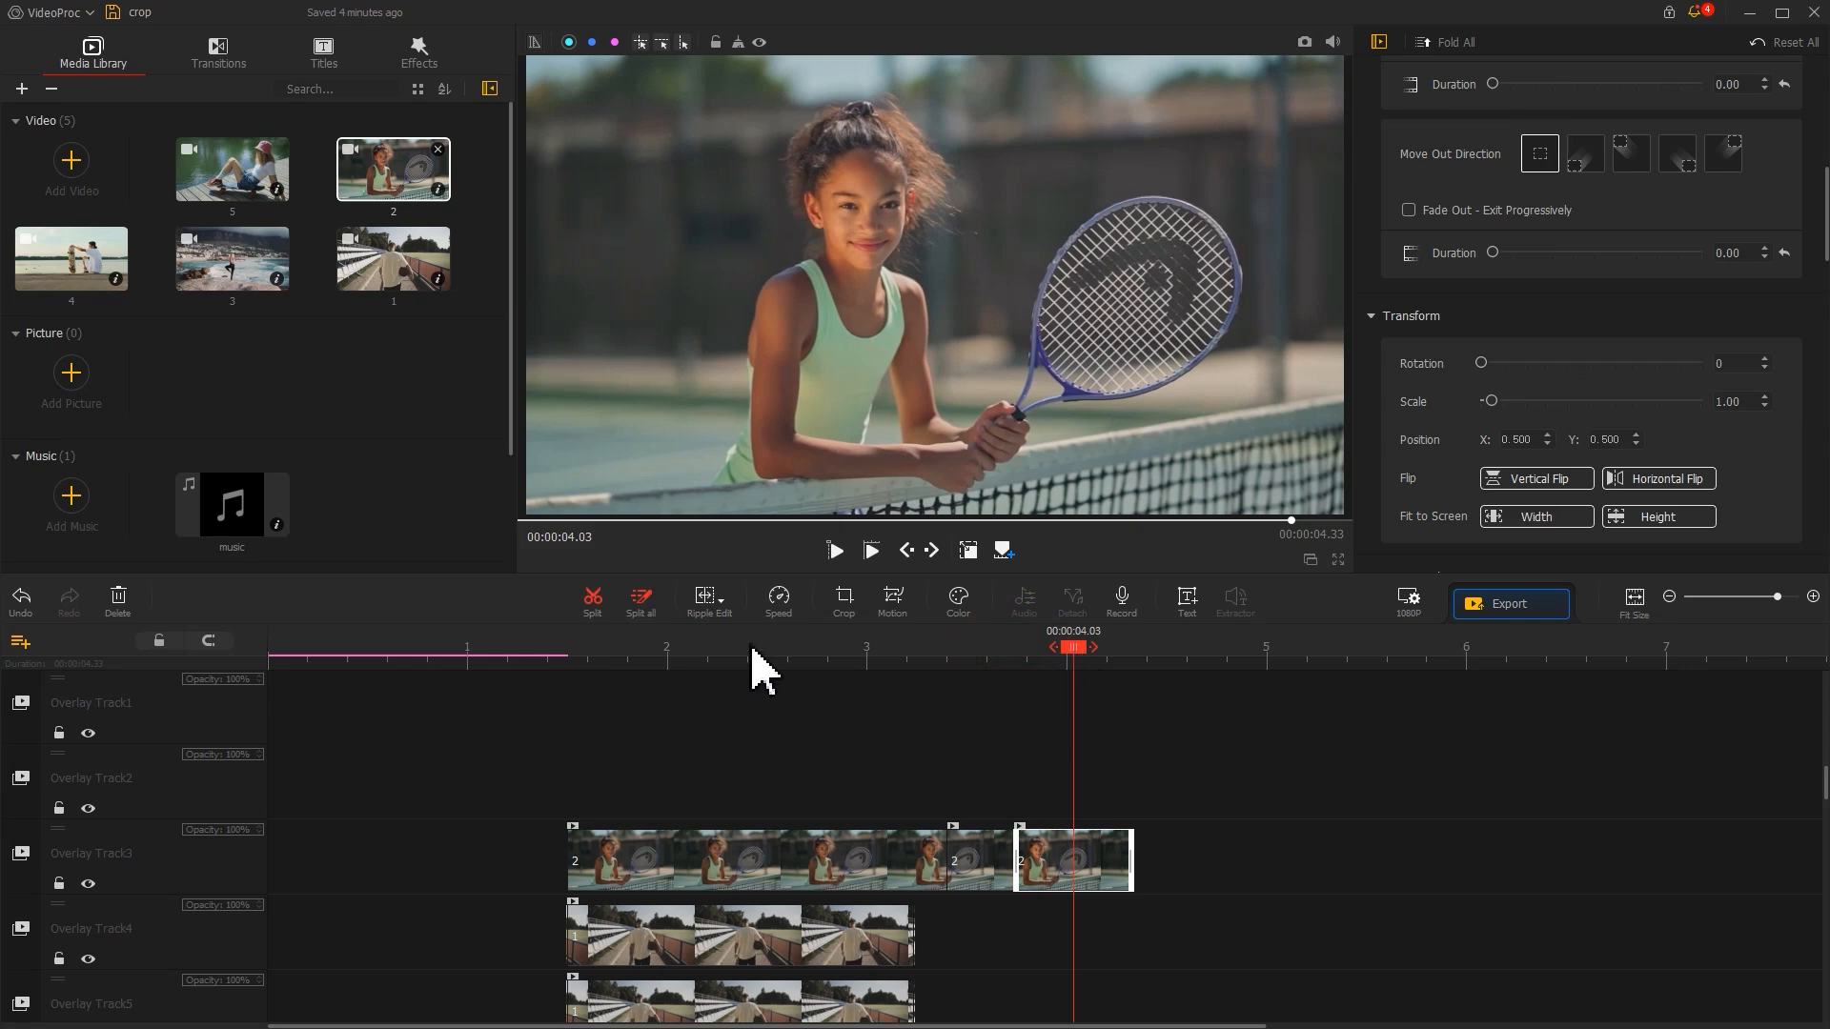
Add video 3 from the media library to Overlay Track1 and align its start to 00:00:02.96.
drag(243, 286, 1067, 806)
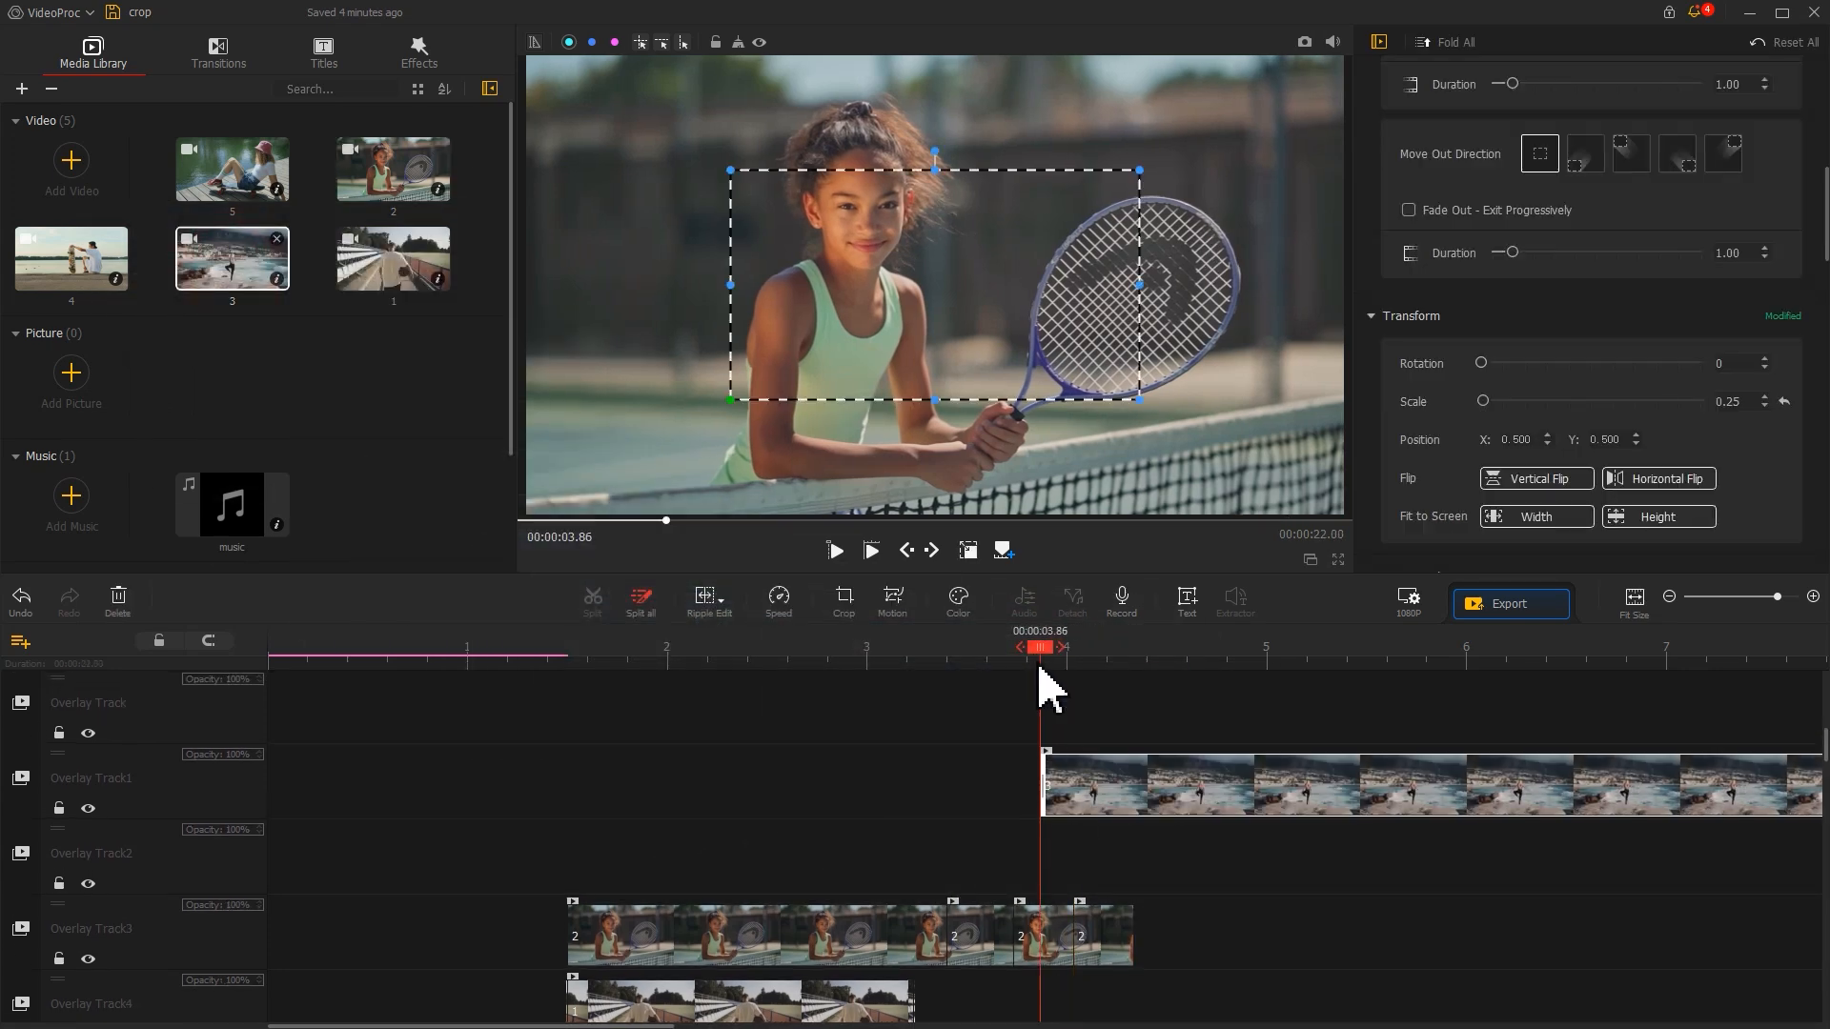
click(860, 654)
drag(1191, 782, 1017, 805)
Cut clip 3 at 00:00:08.00, delete the remainder, and fit the clip to the screen's height.
drag(1413, 669, 1160, 677)
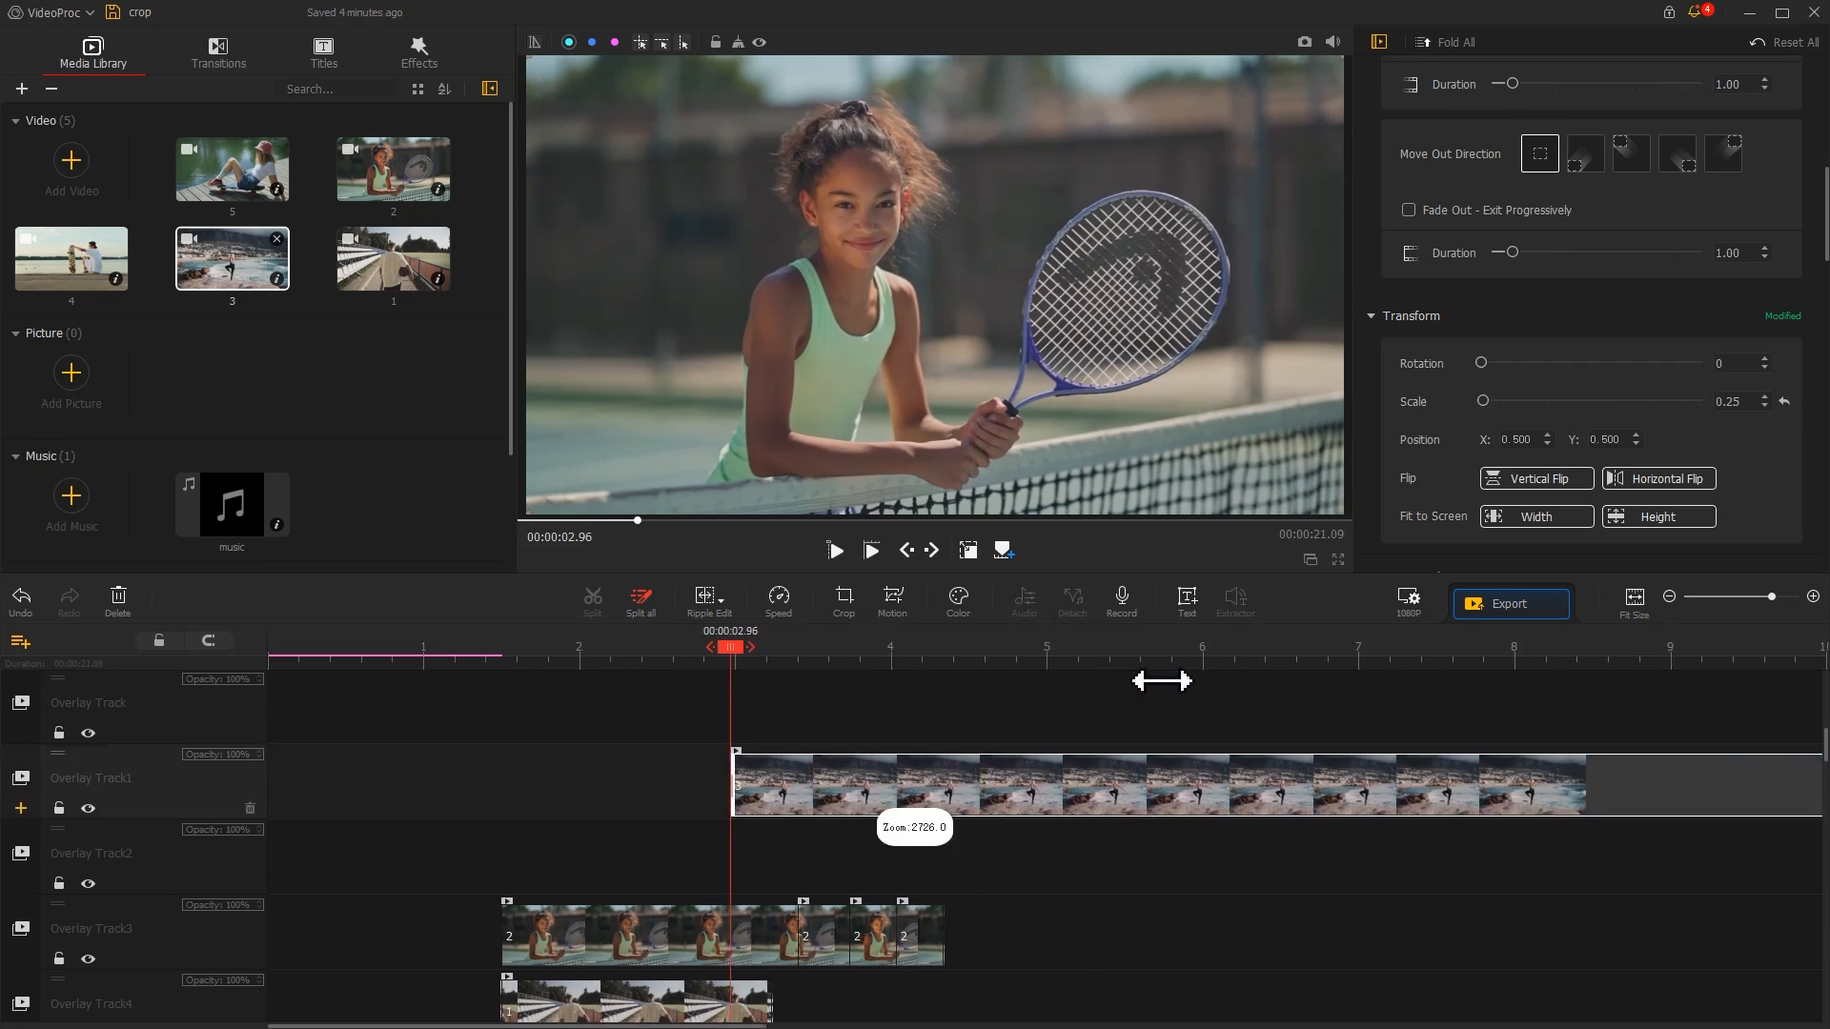
click(1516, 654)
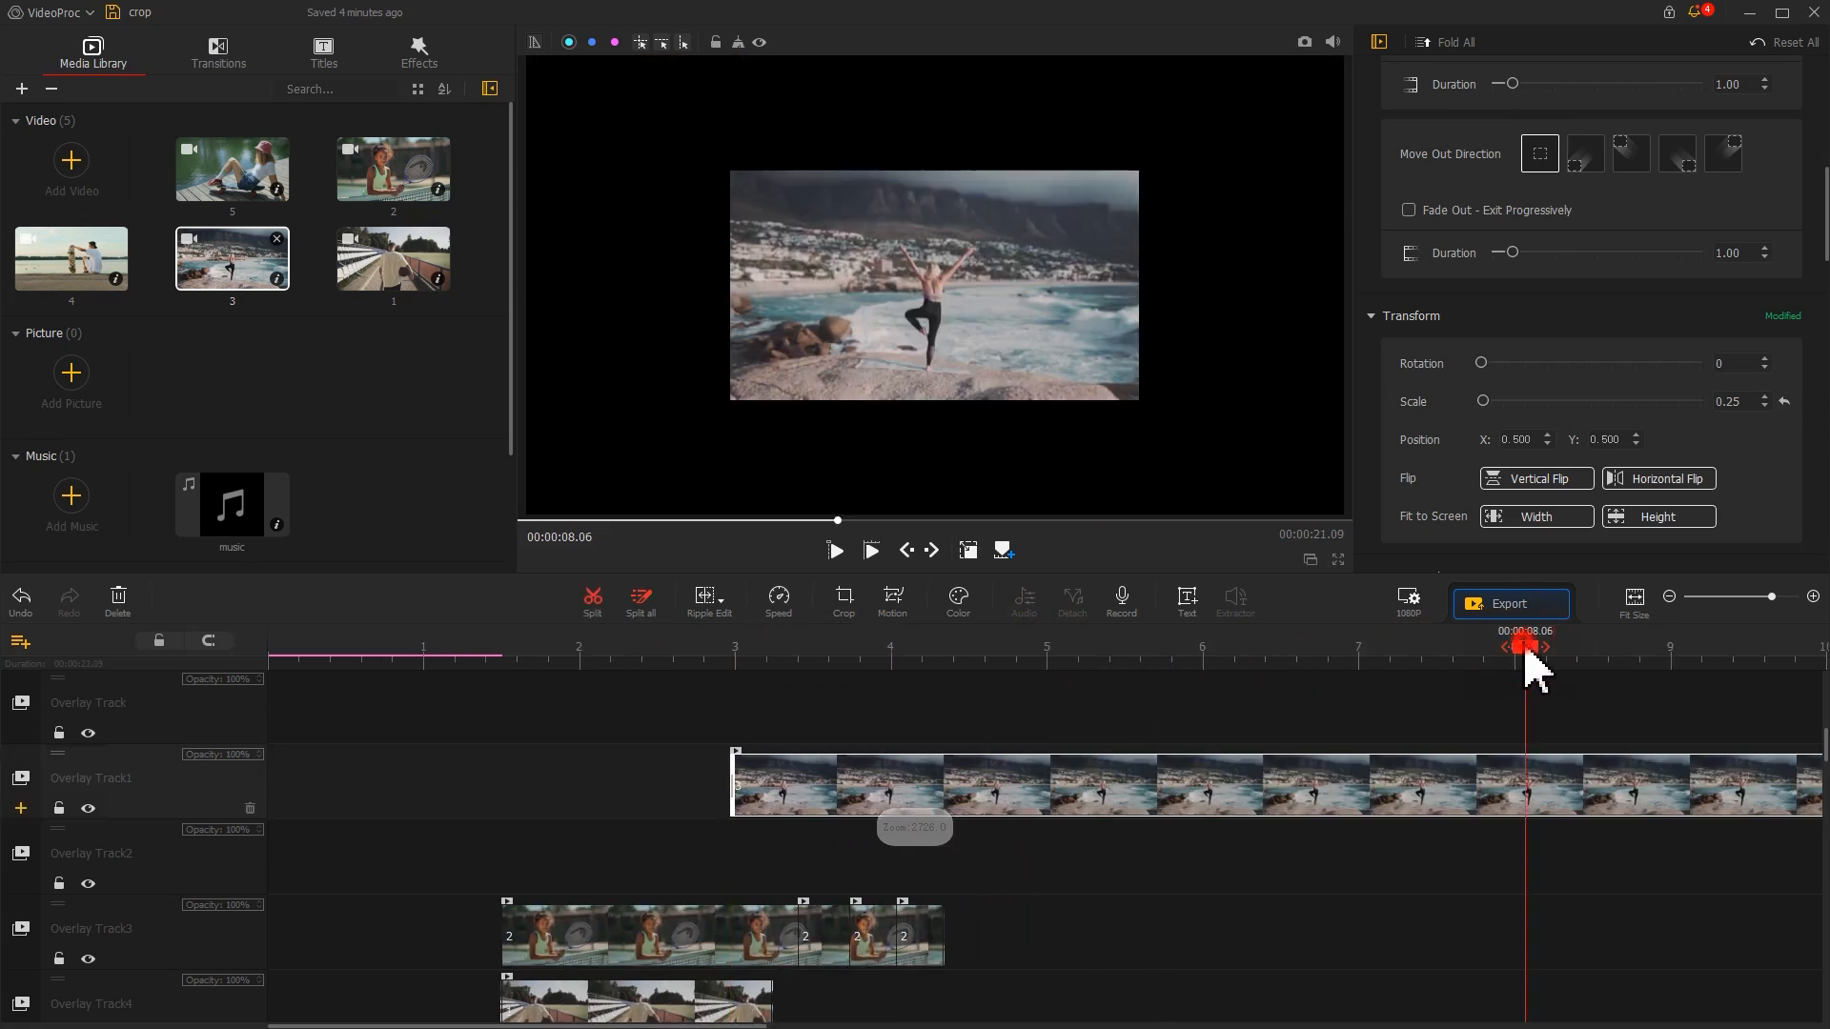
click(601, 612)
click(1614, 810)
key(Delete)
click(1211, 805)
click(1675, 520)
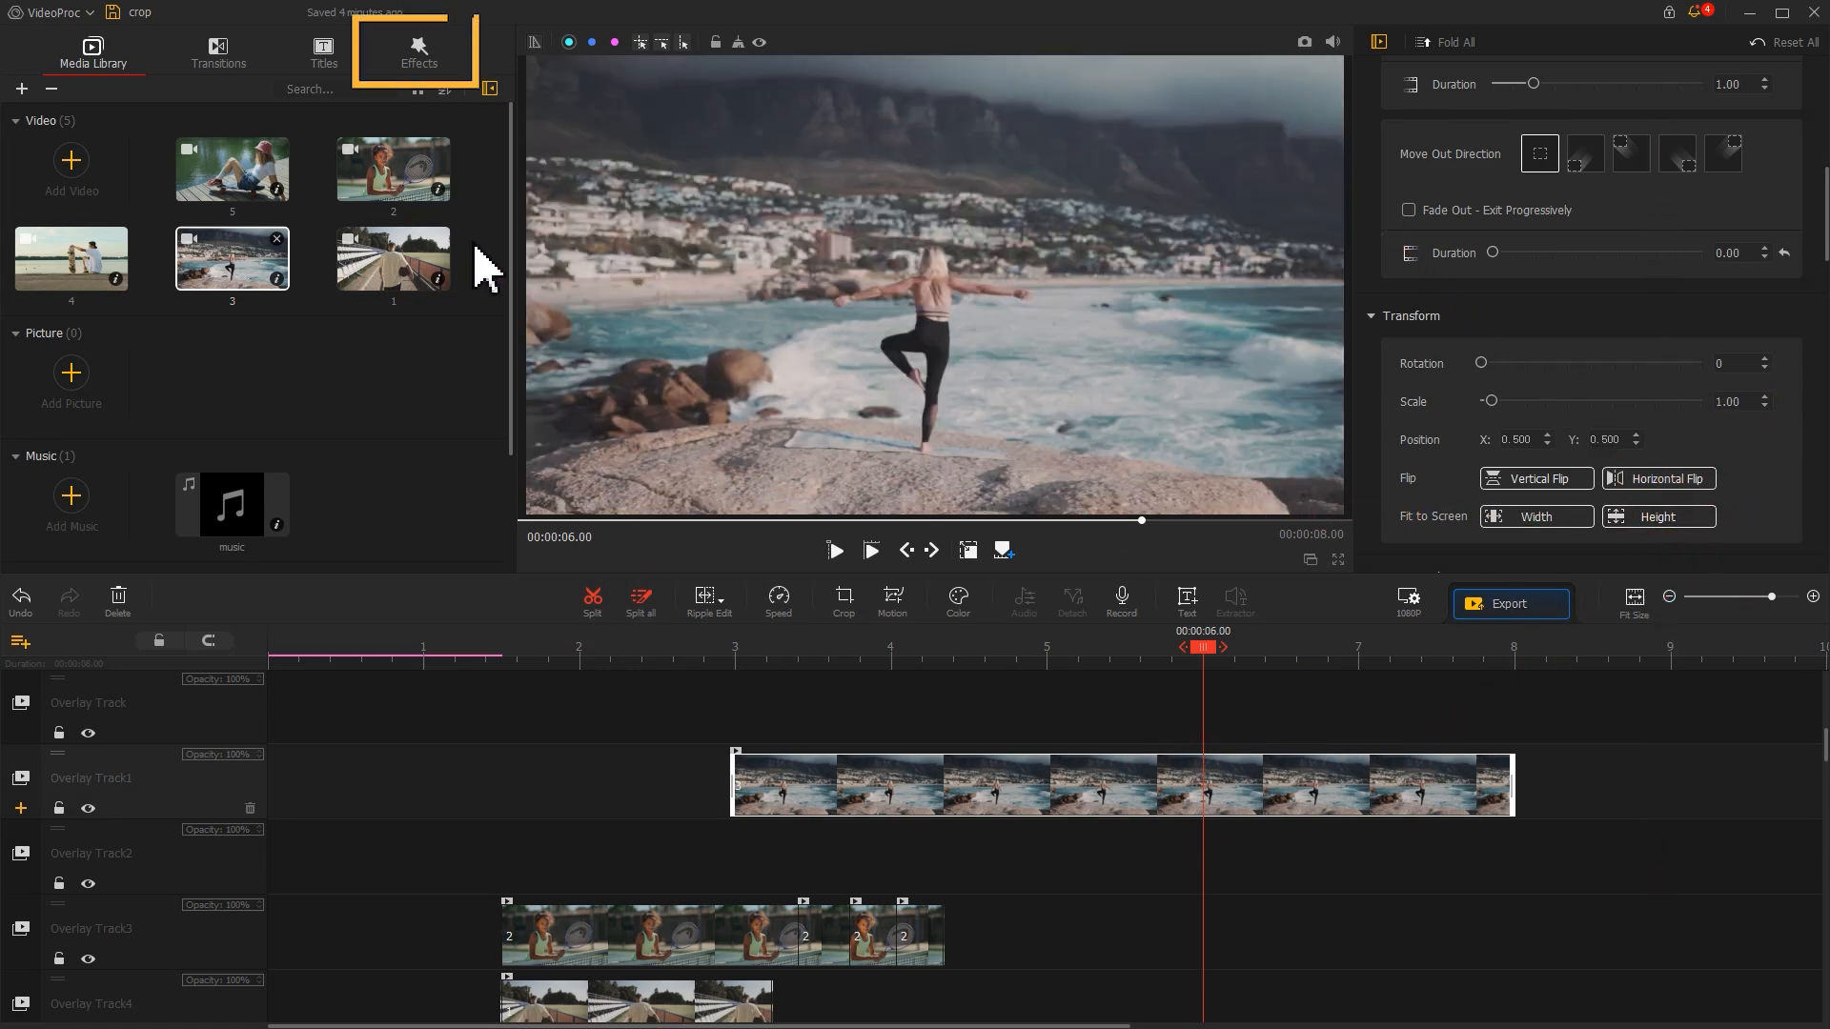
Add the Circular Mask filter to the Effect Track and trim it to span 00:00:03.40 to 00:00:03.73.
click(419, 57)
scroll(431, 488, down, 4)
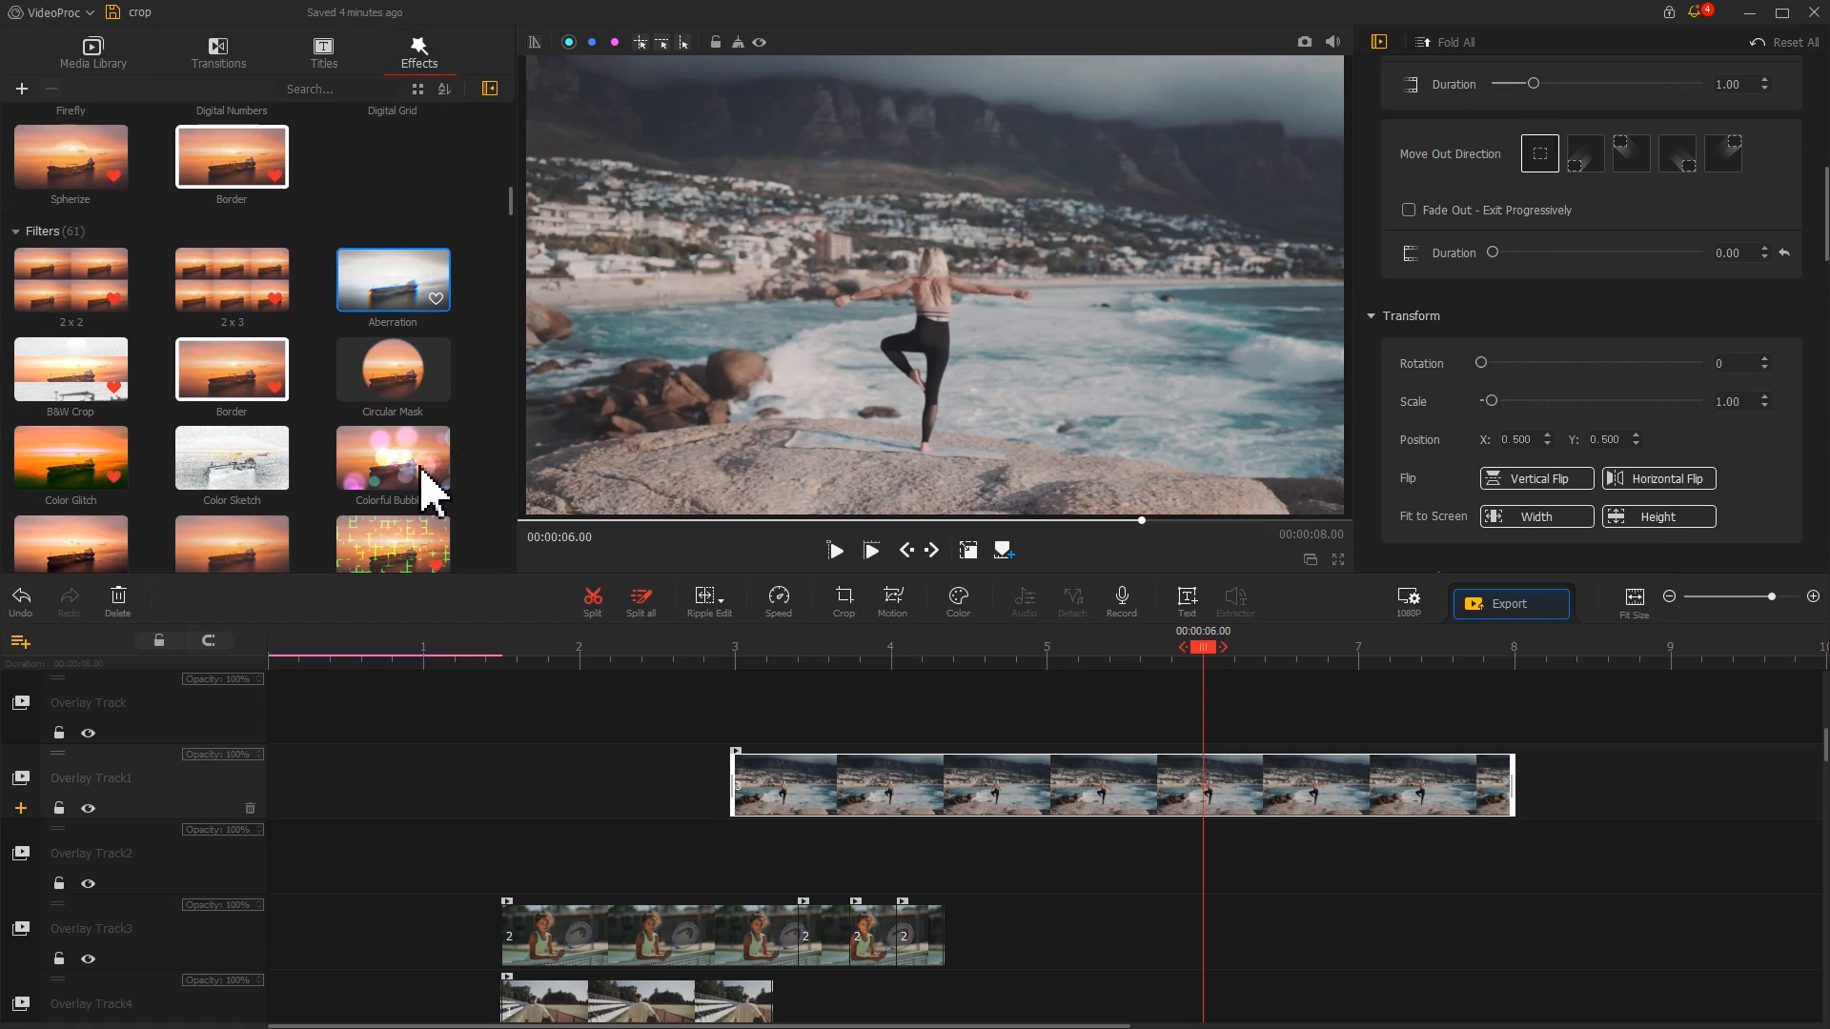
drag(393, 395, 936, 981)
scroll(1573, 1001, down, 2)
drag(1576, 899, 848, 904)
Copy the Circular Mask, paste it at 00:00:03.73, and shorten the copy to end at 00:00:04.03.
click(827, 900)
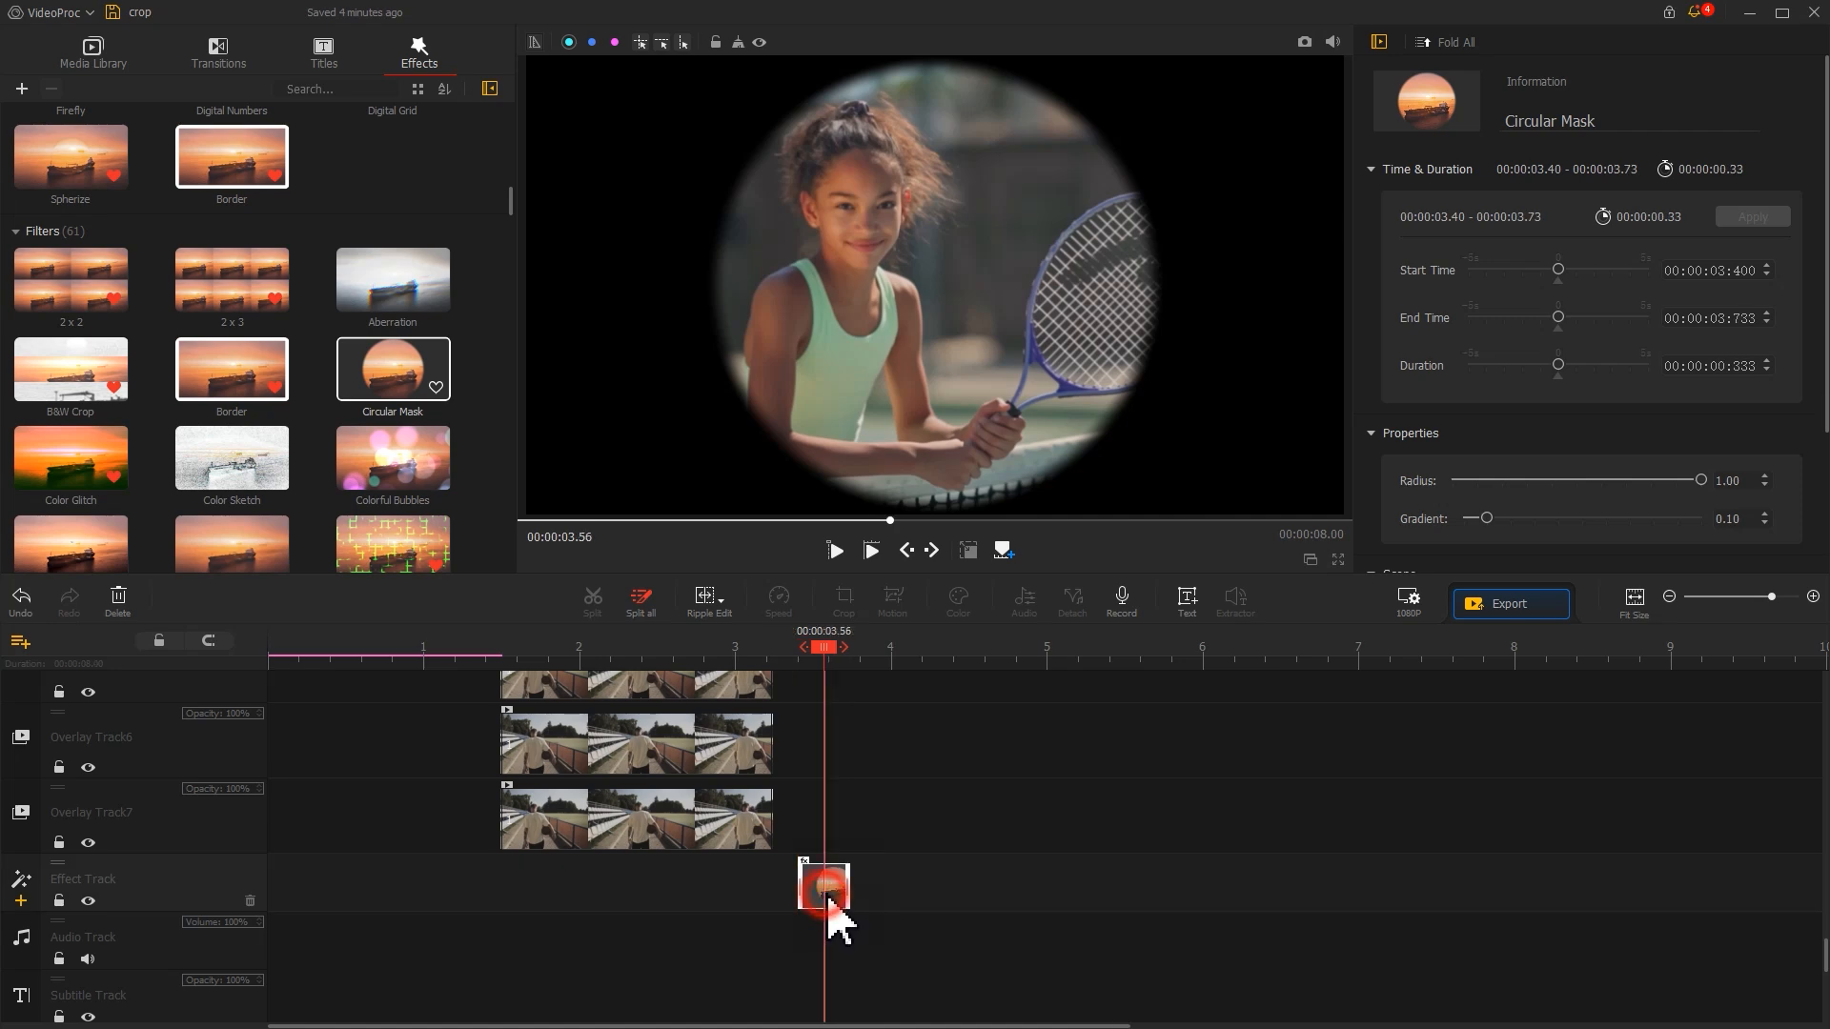
key(ctrl+c)
drag(841, 645, 862, 648)
key(ctrl+v)
drag(902, 891, 896, 892)
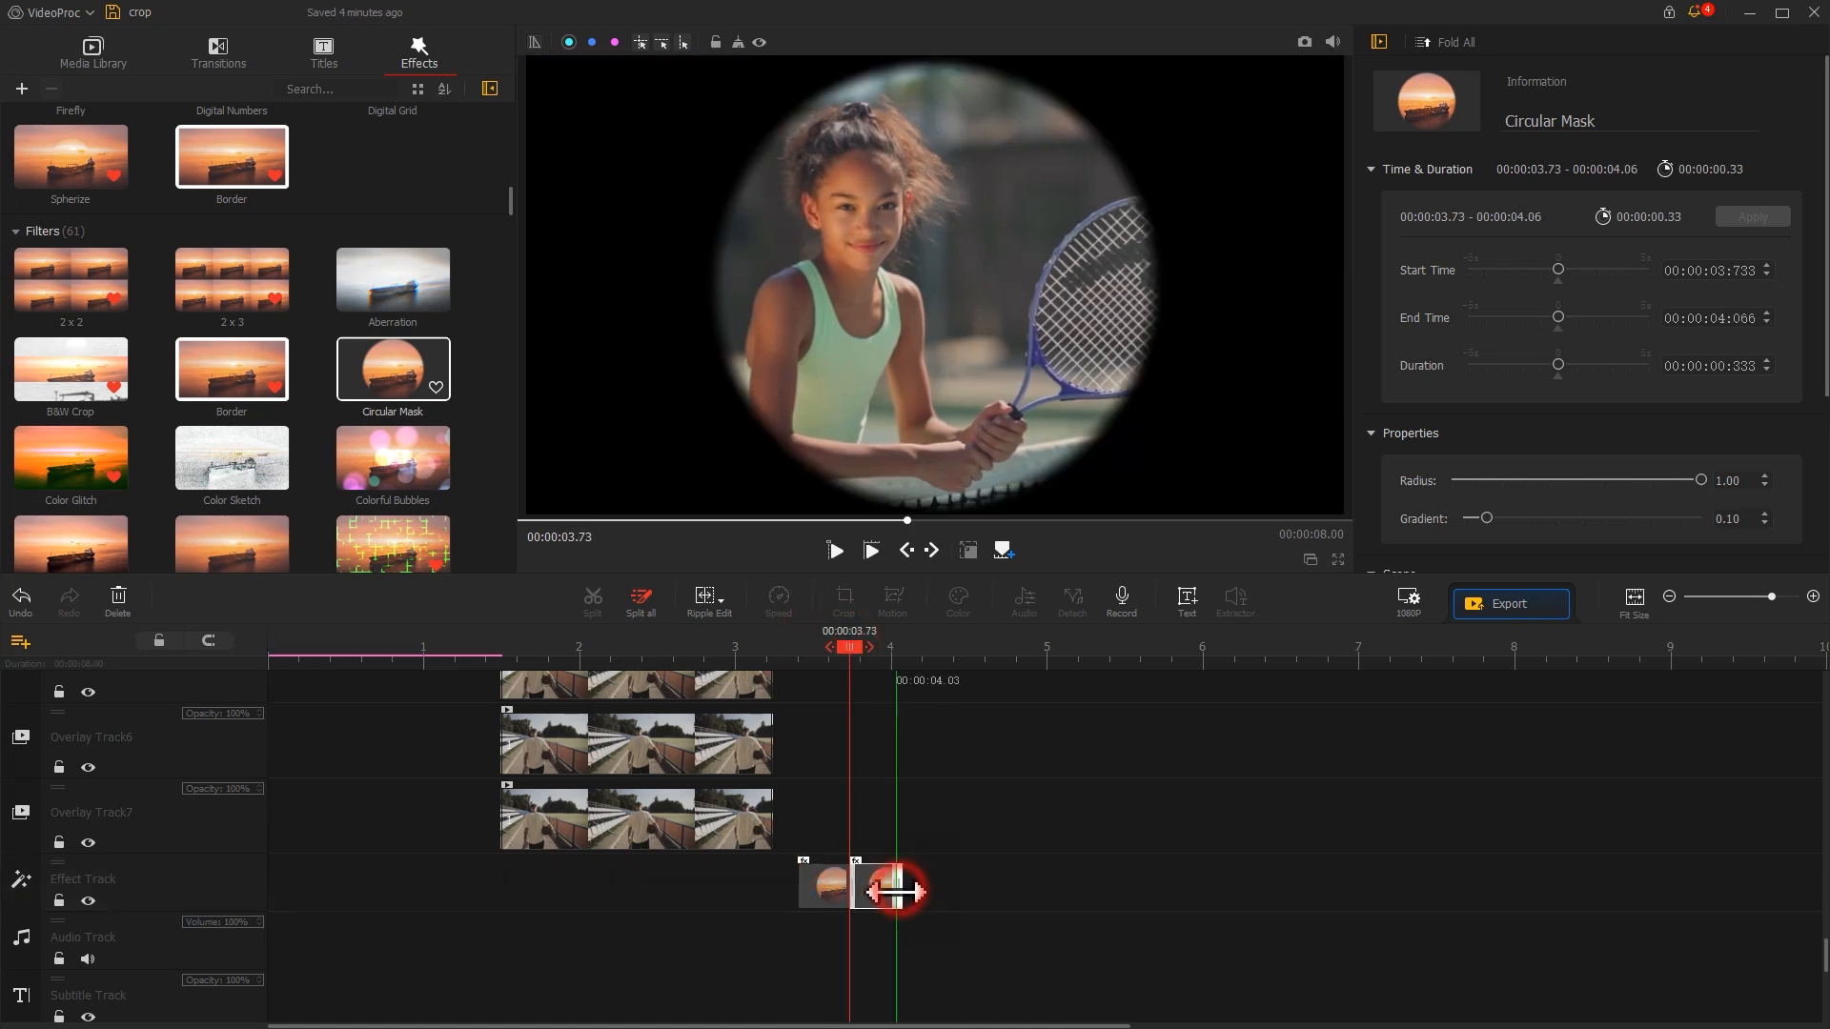
Paste another Circular Mask copy at 00:00:04.03 and trim it to end at 00:00:04.33.
click(901, 650)
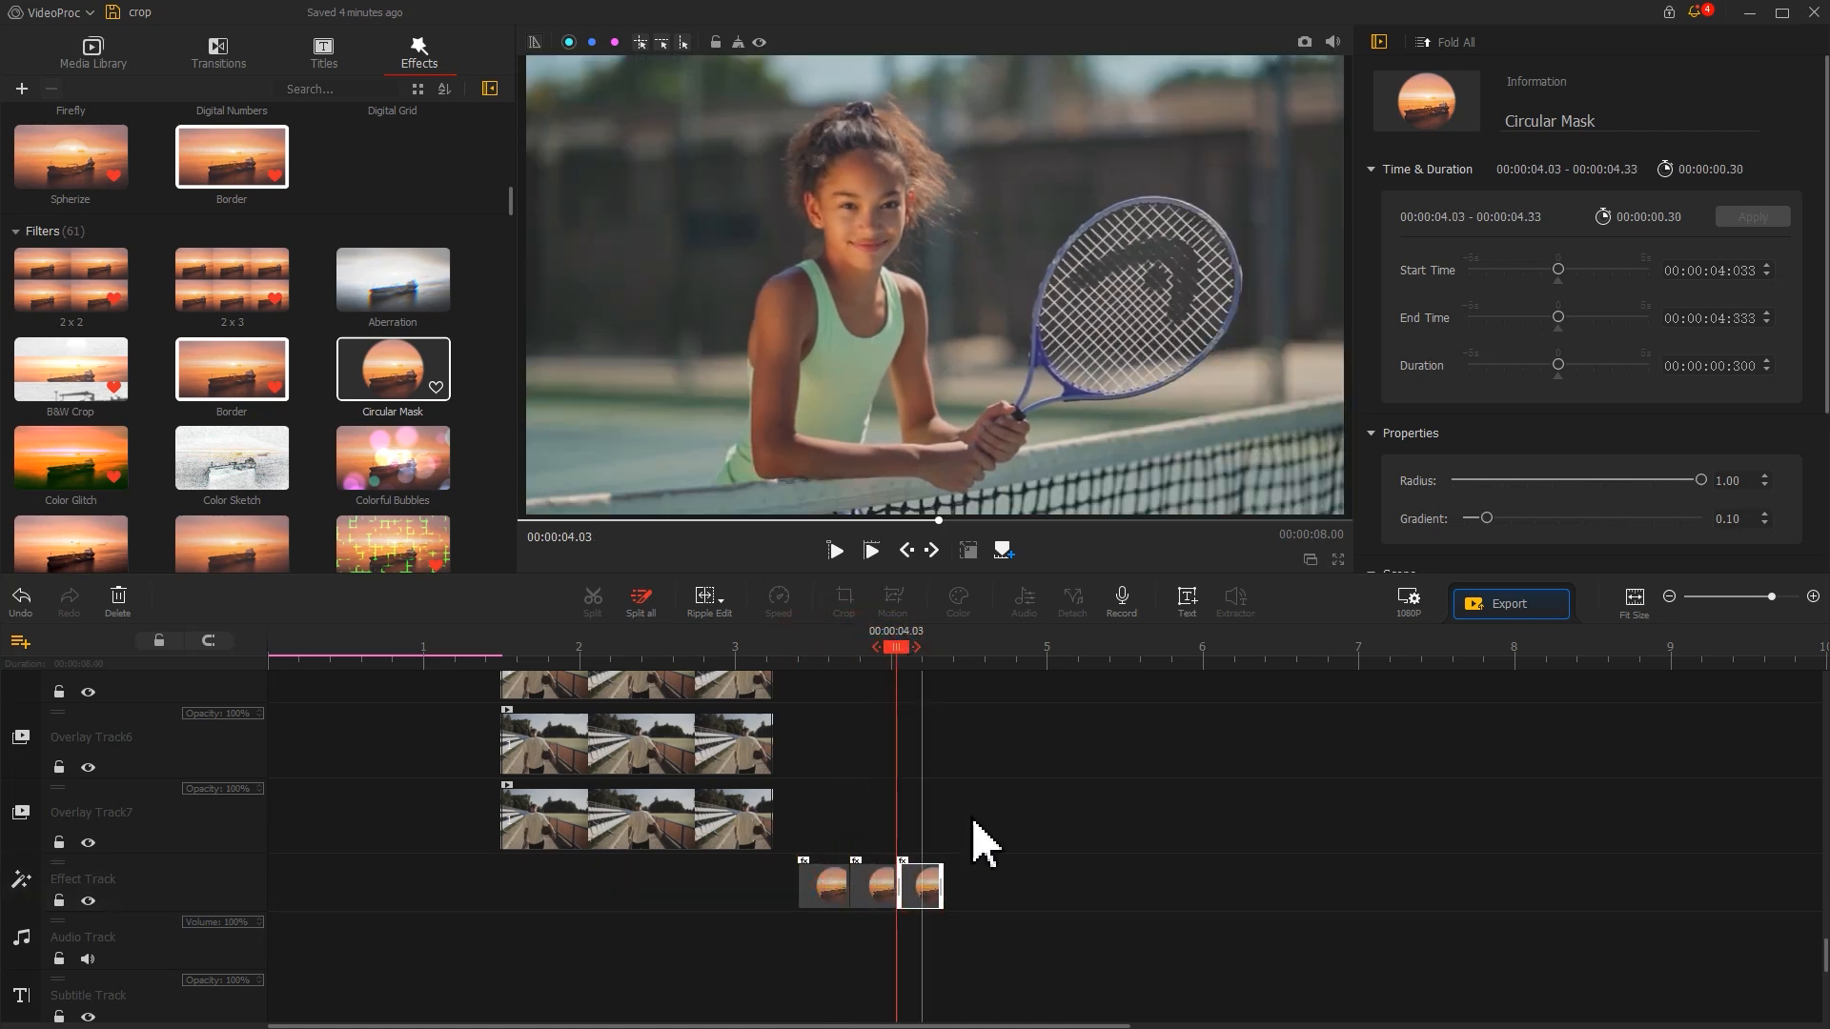
key(ctrl+v)
drag(942, 894, 935, 894)
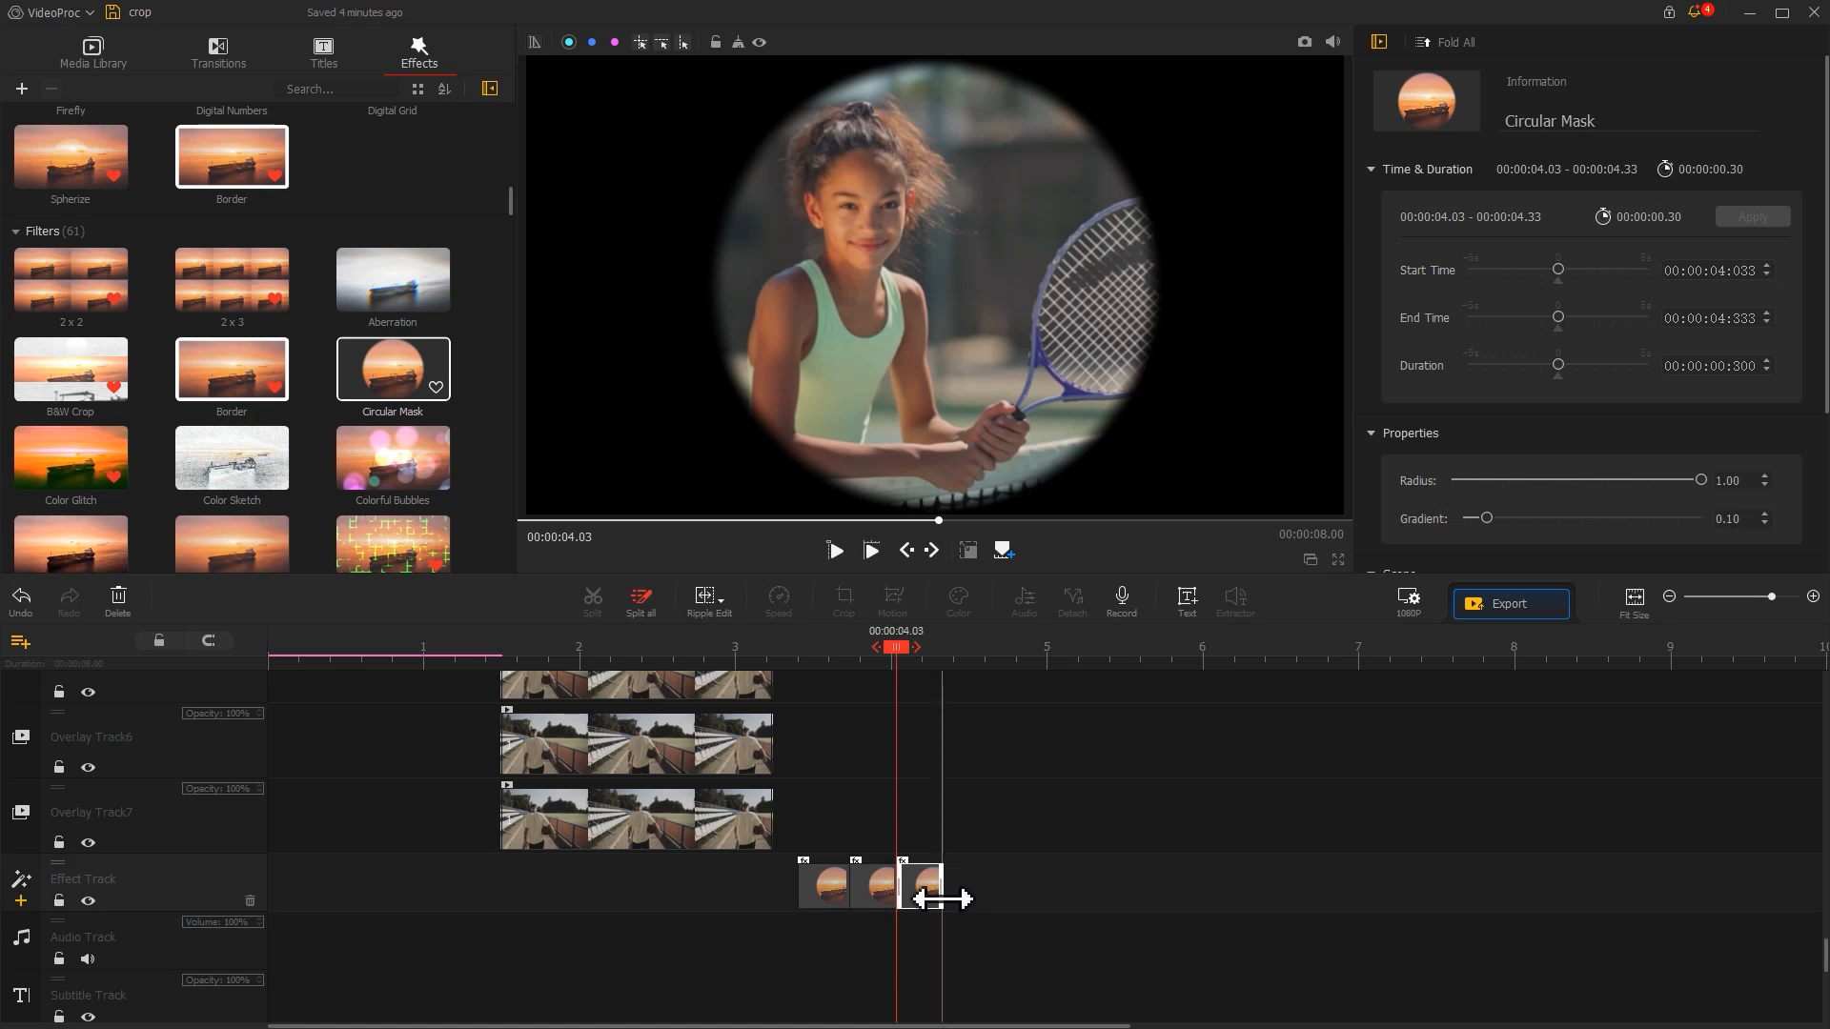
Limit the first Circular Mask's scope to clip 2 instead of the canvas and reduce its gradient to about 0.04.
click(840, 902)
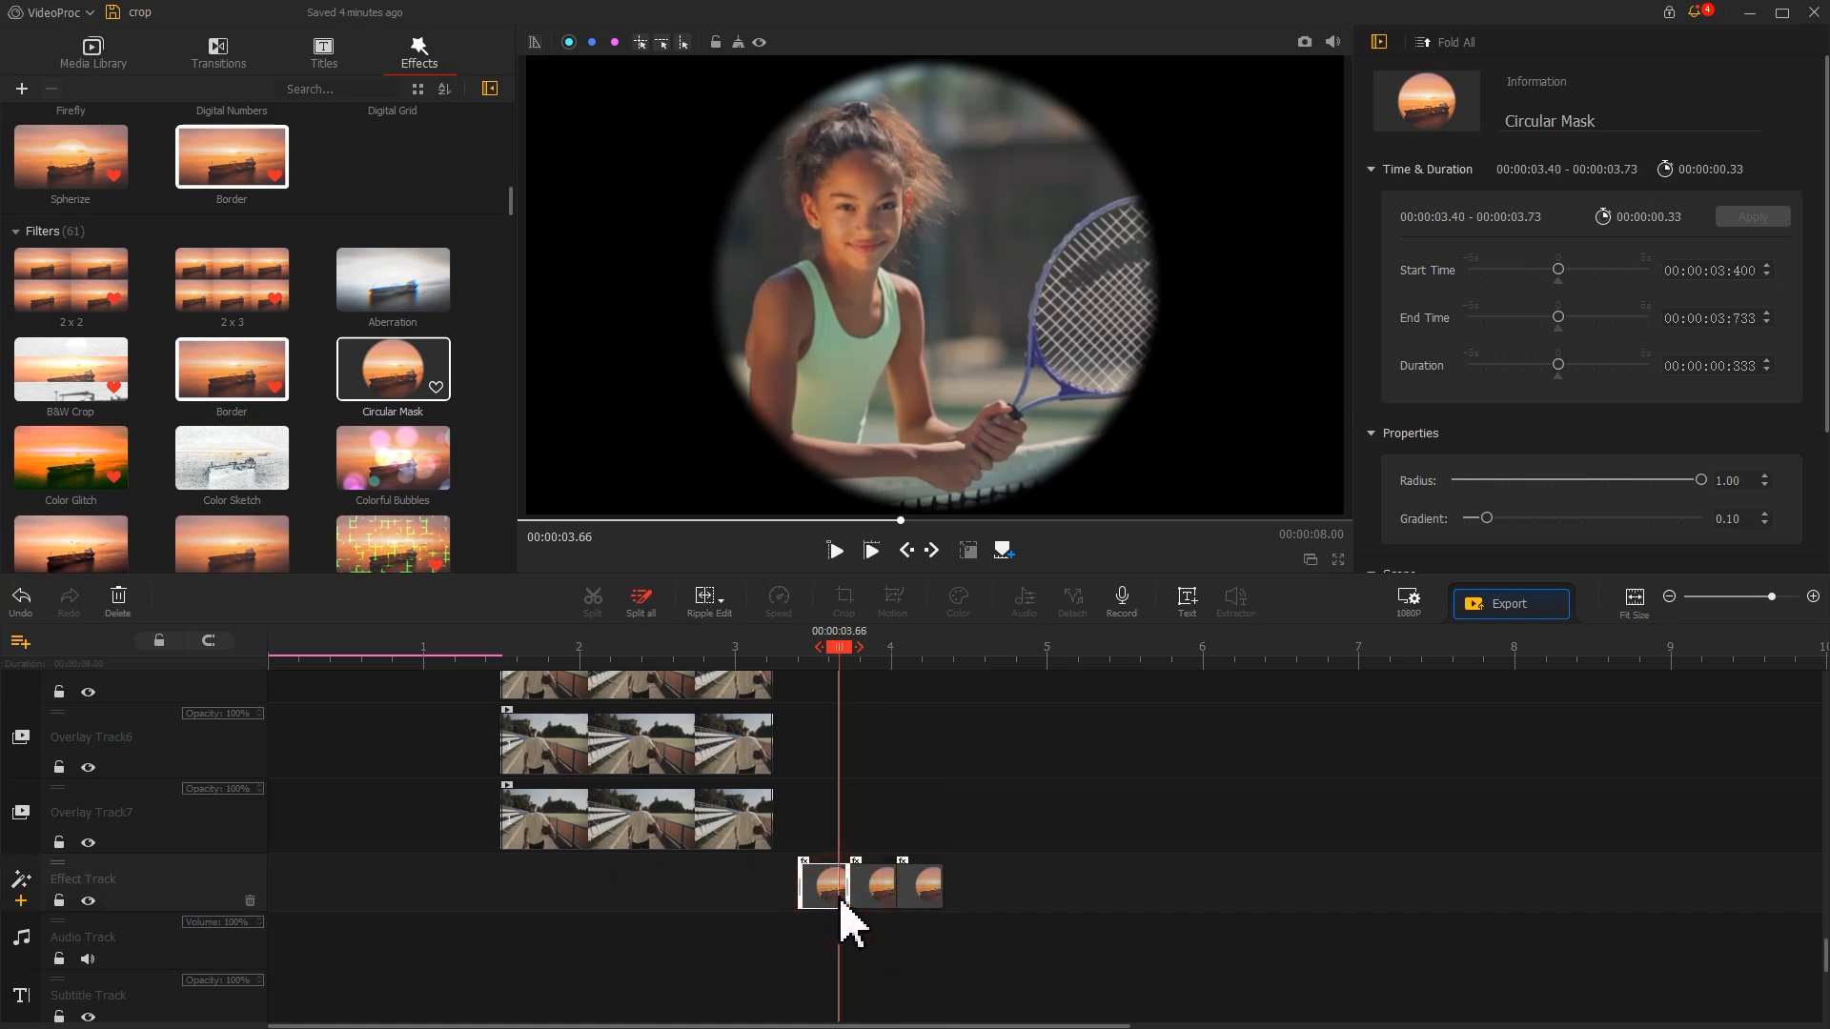
drag(1826, 315, 1826, 457)
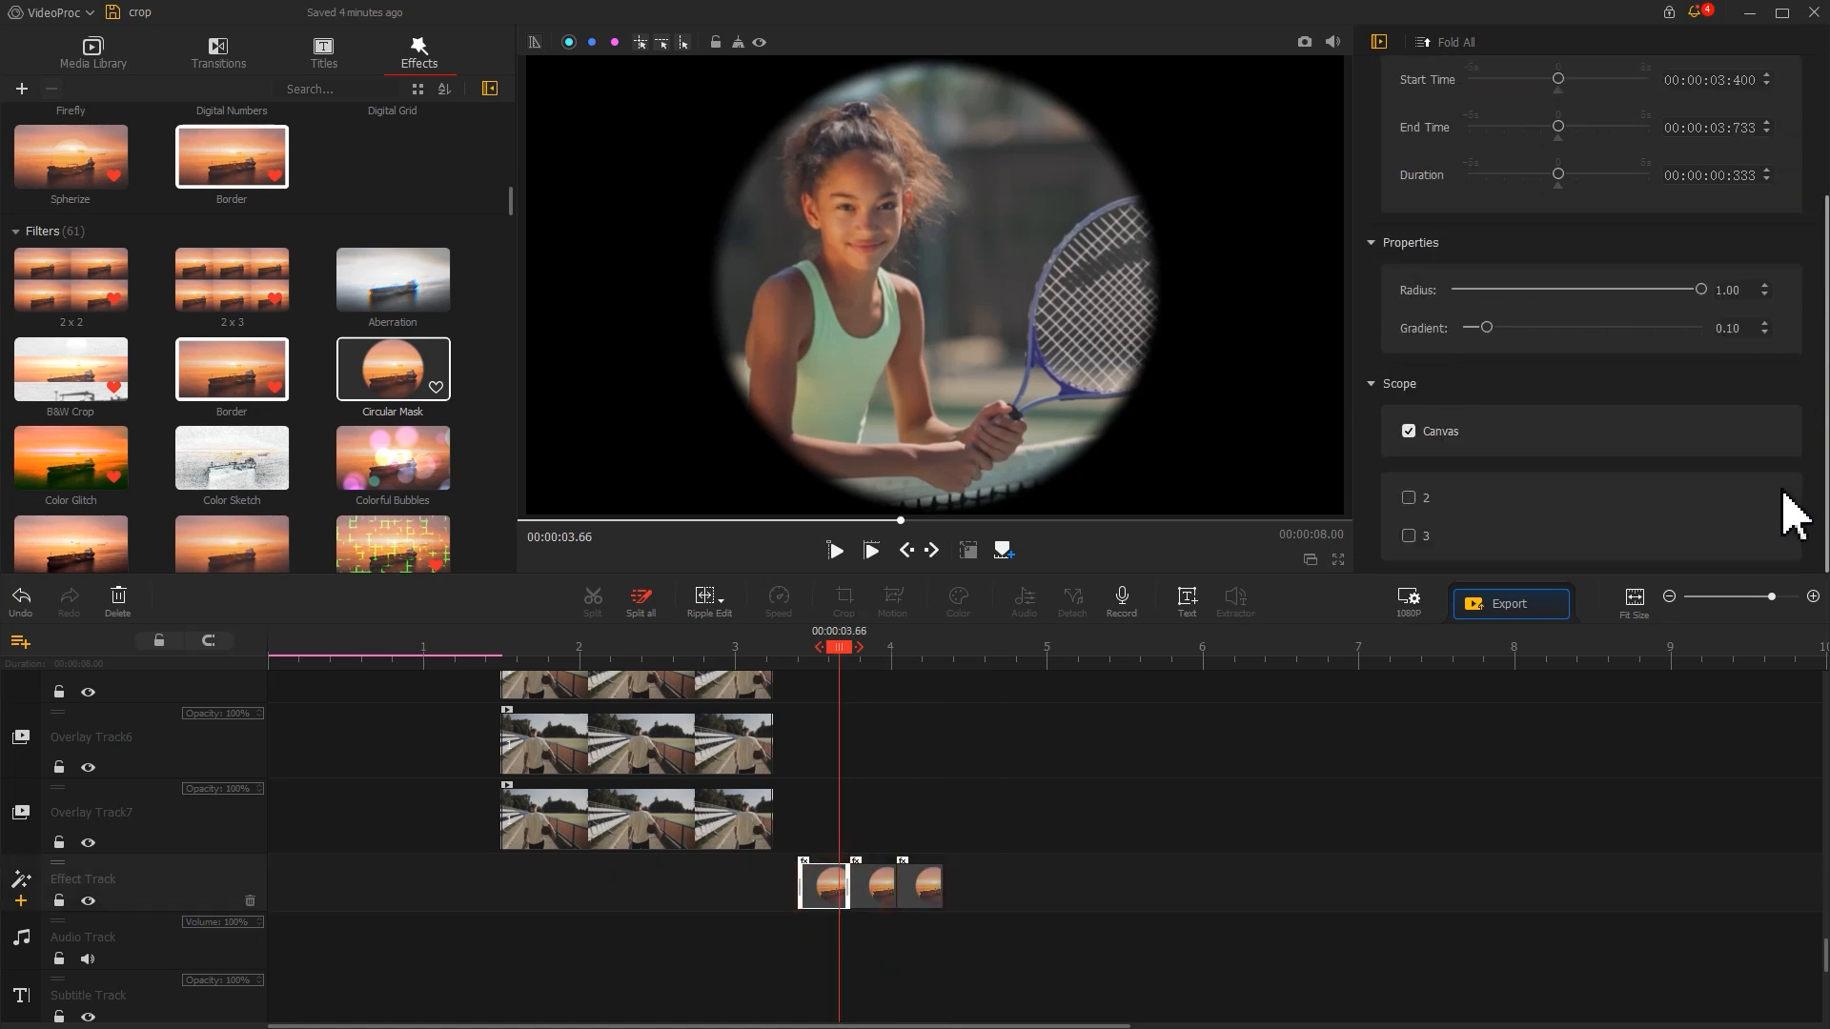
click(1430, 431)
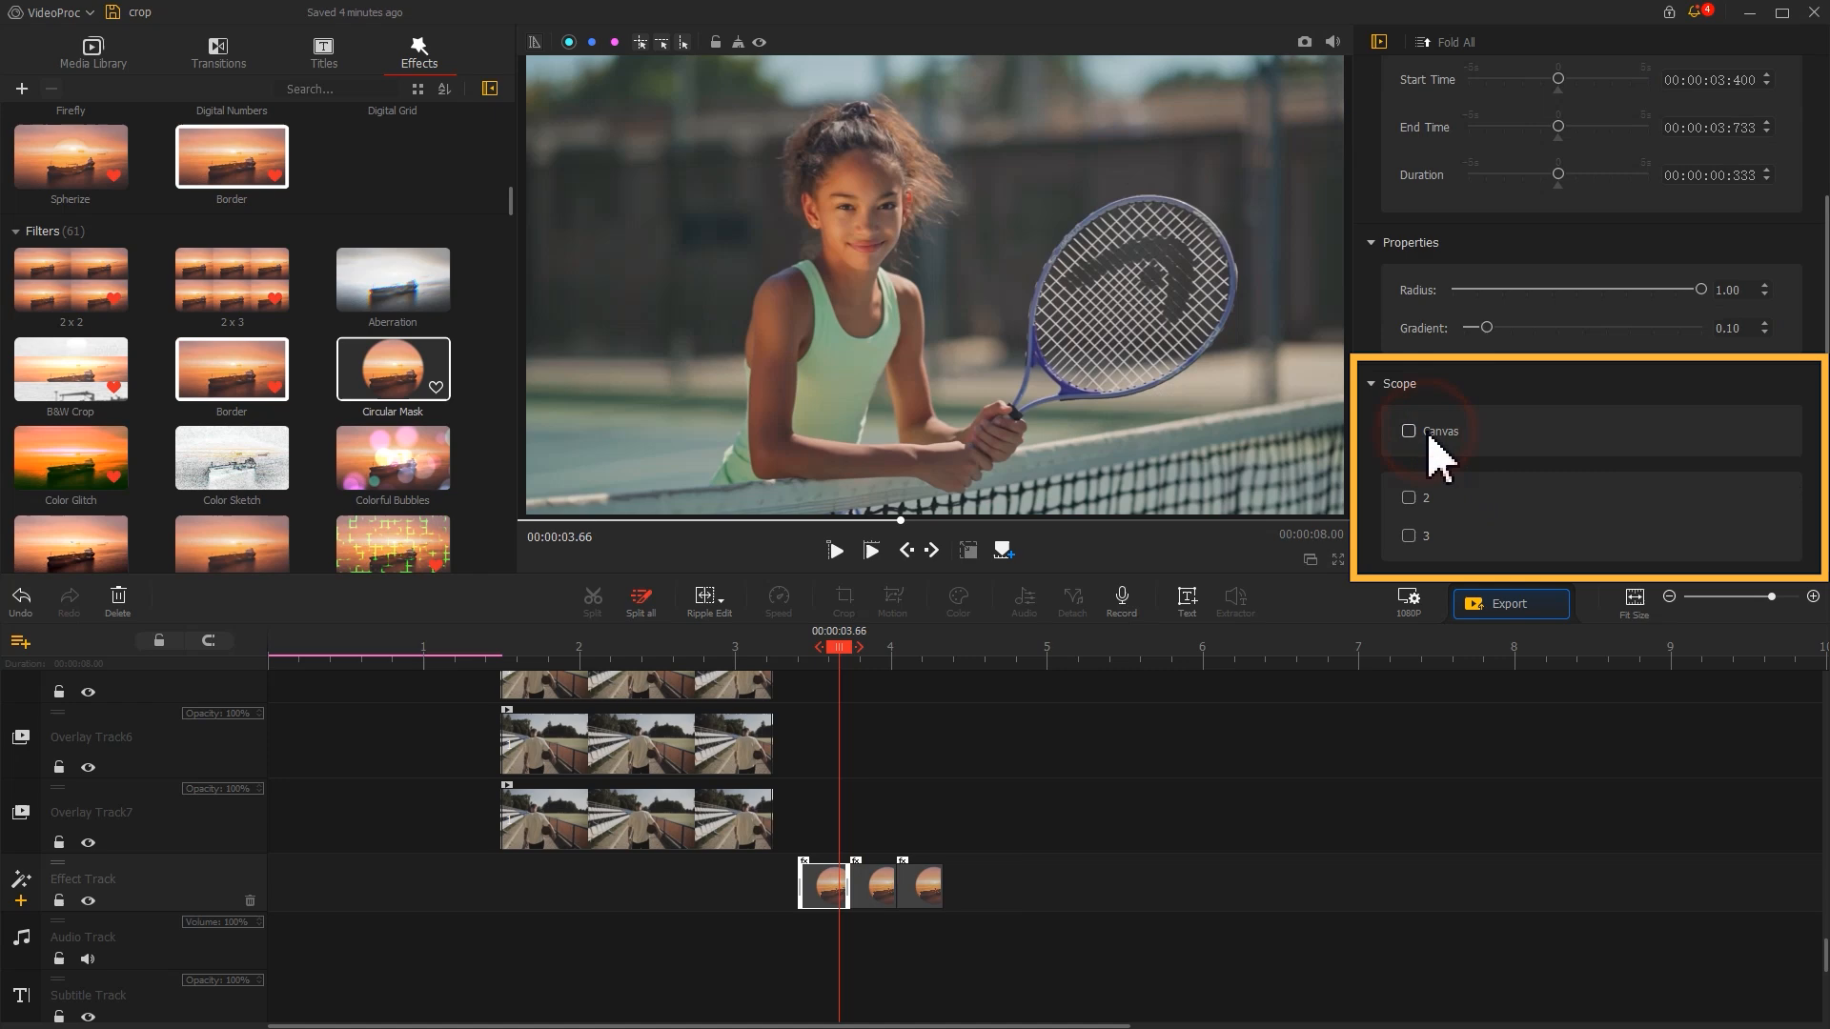
click(1418, 502)
drag(1484, 328, 1477, 334)
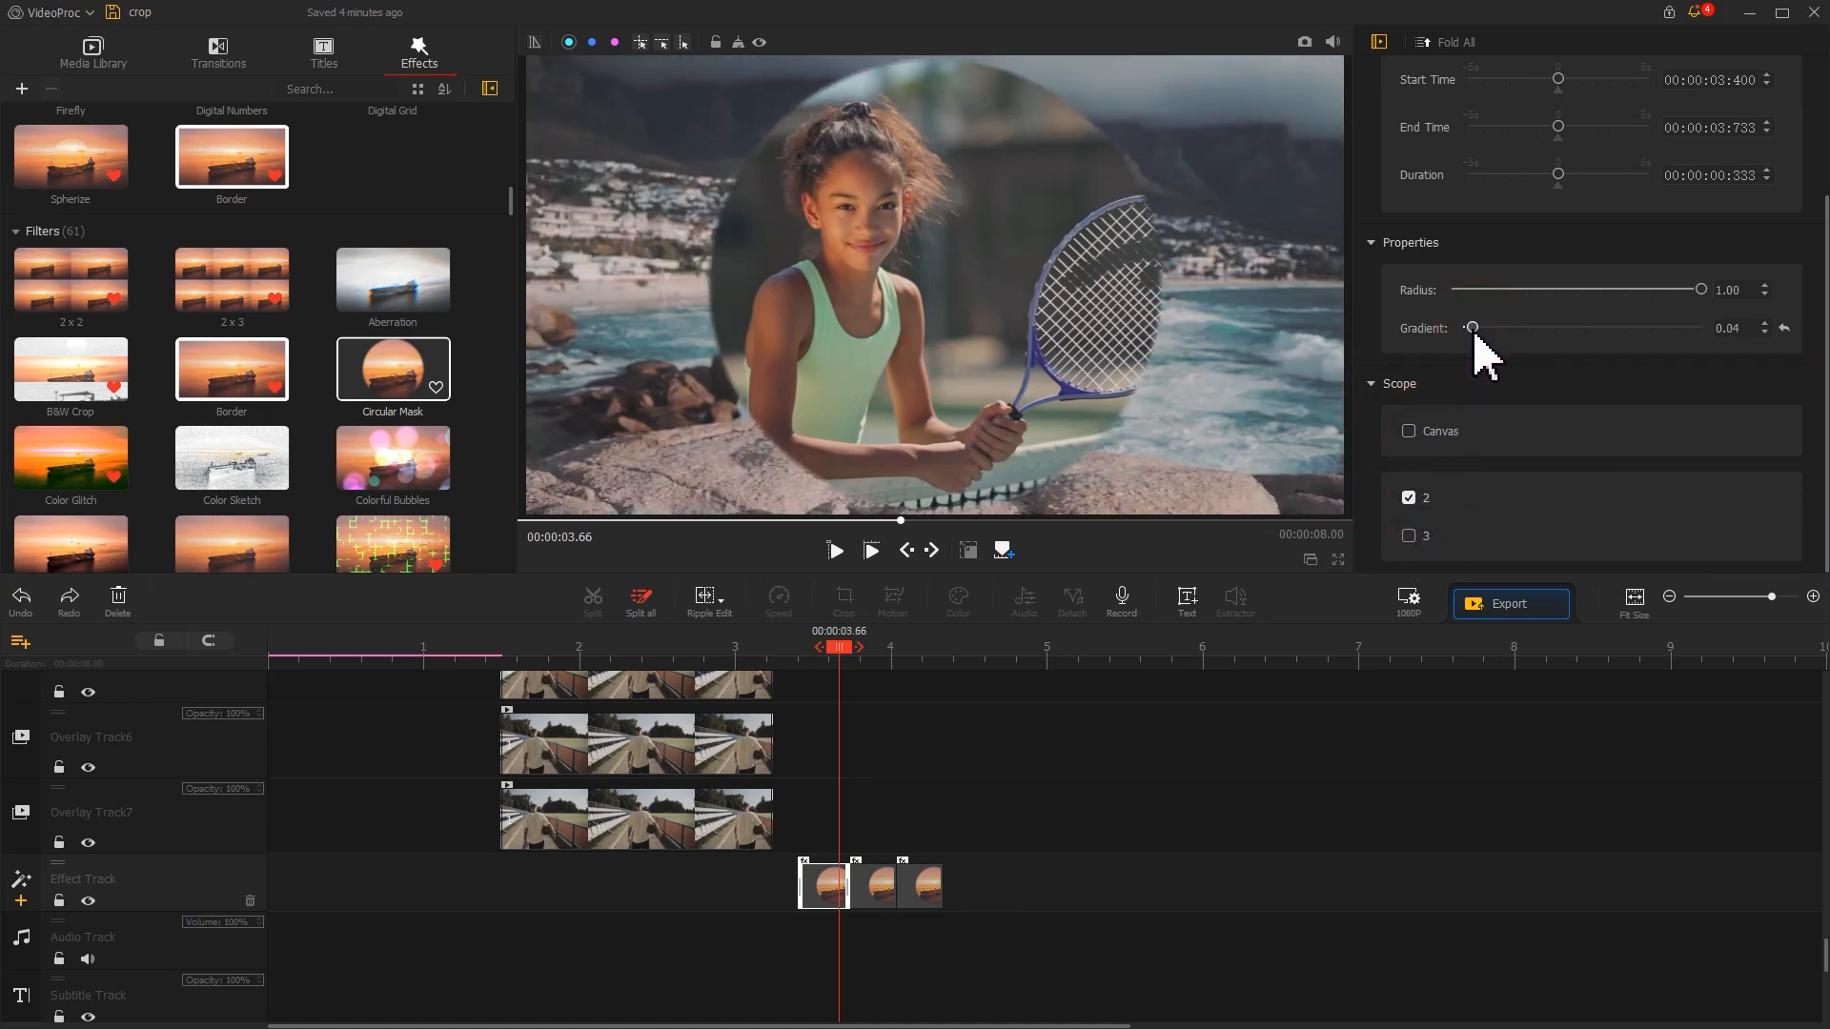
Limit the second Circular Mask's scope to the clip 2 segment instead of the canvas, with a radius of 0.75.
click(888, 901)
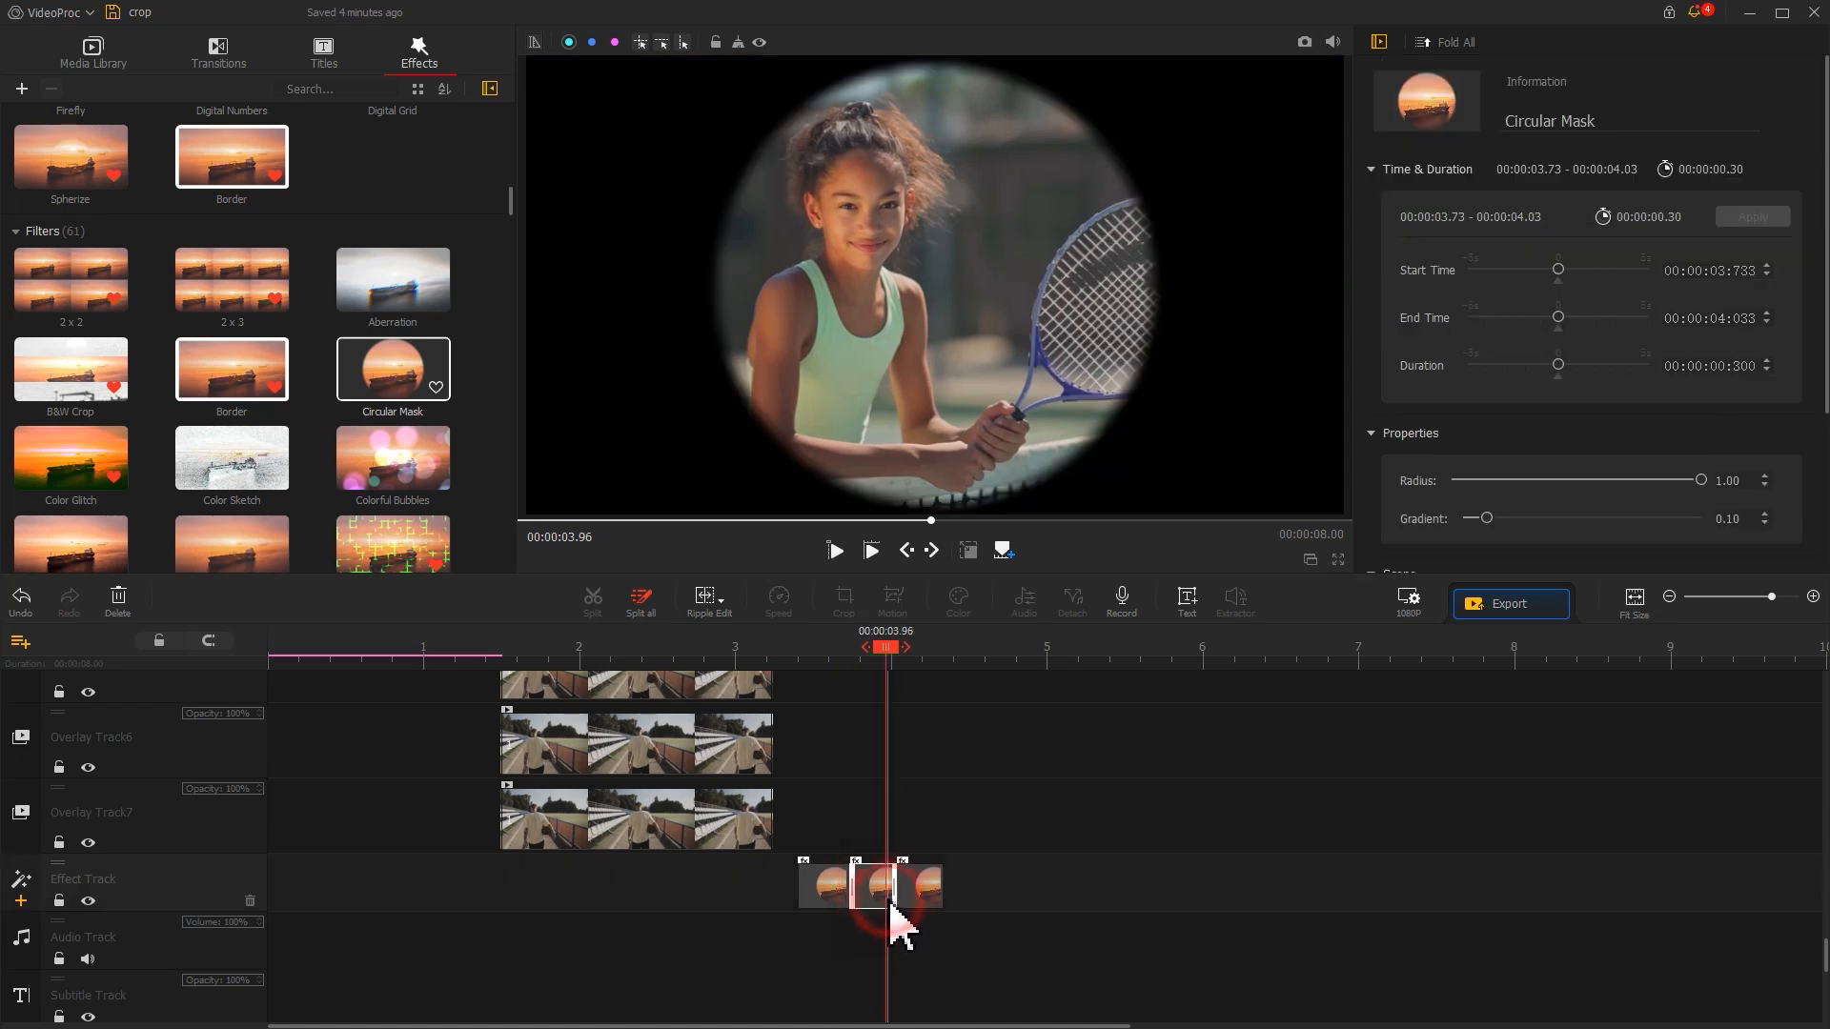
scroll(1818, 551, down, 2)
click(1409, 412)
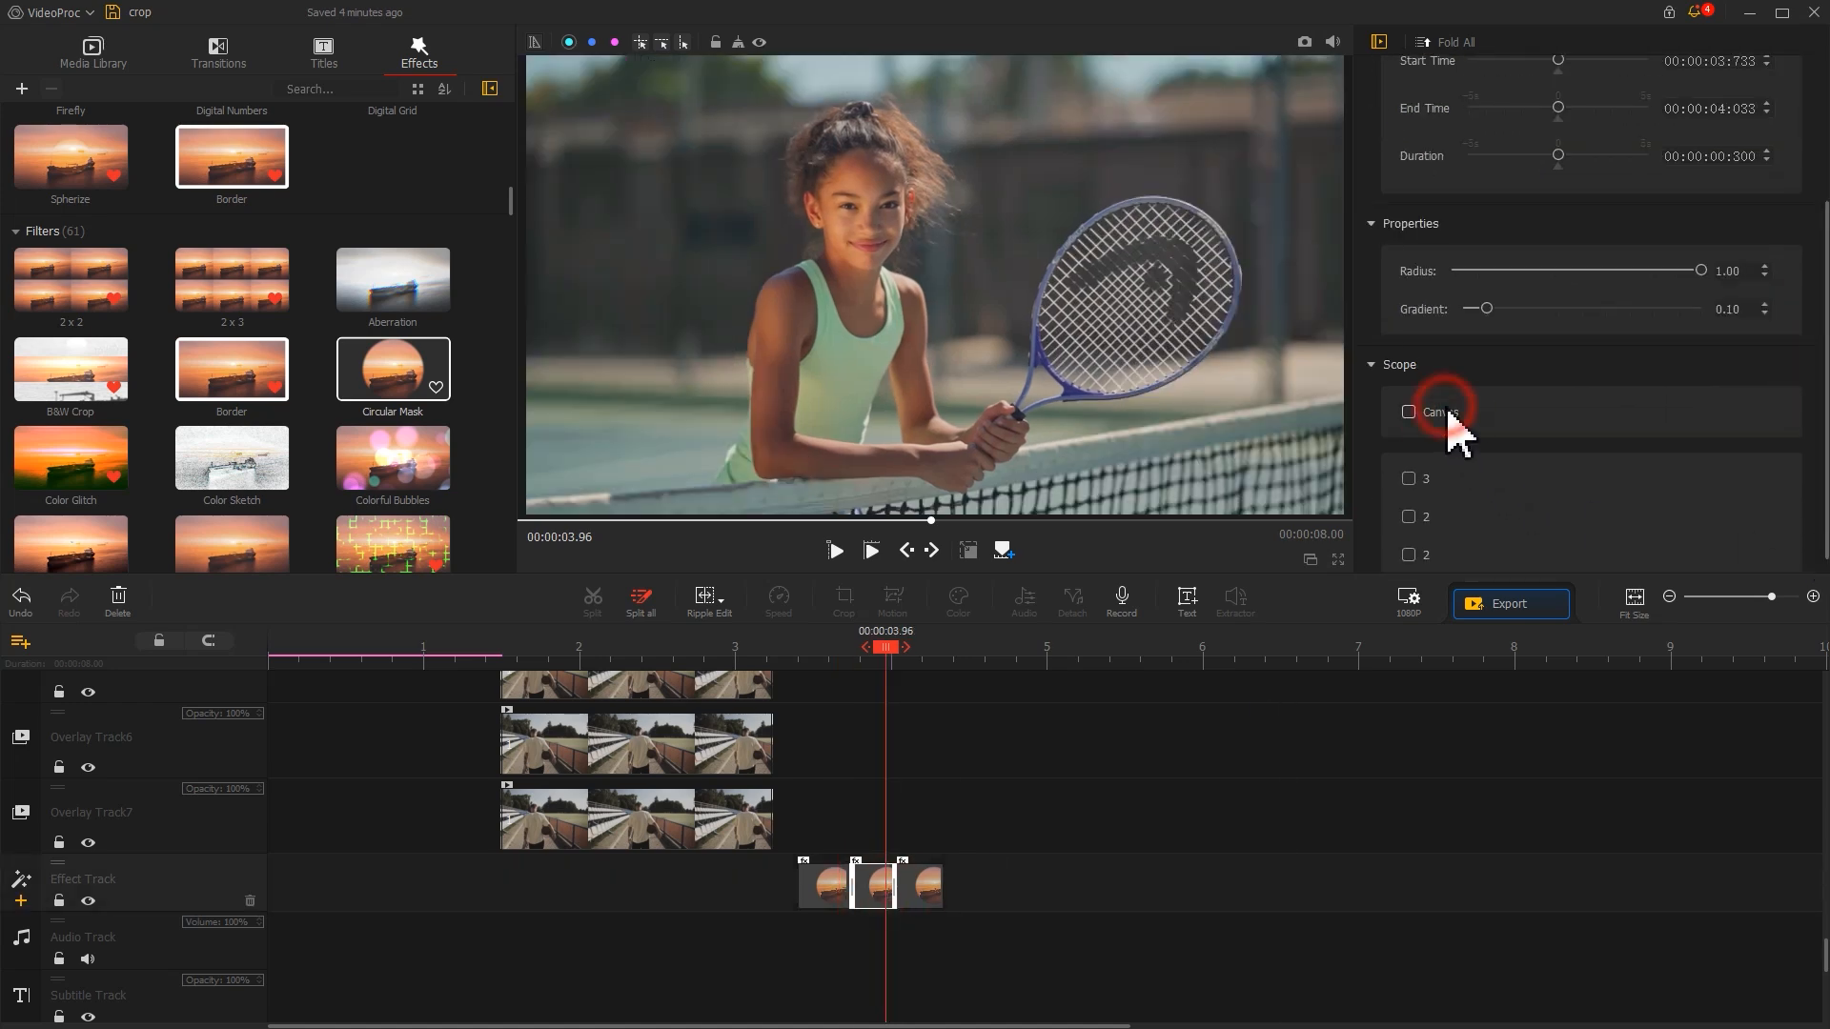
click(1410, 555)
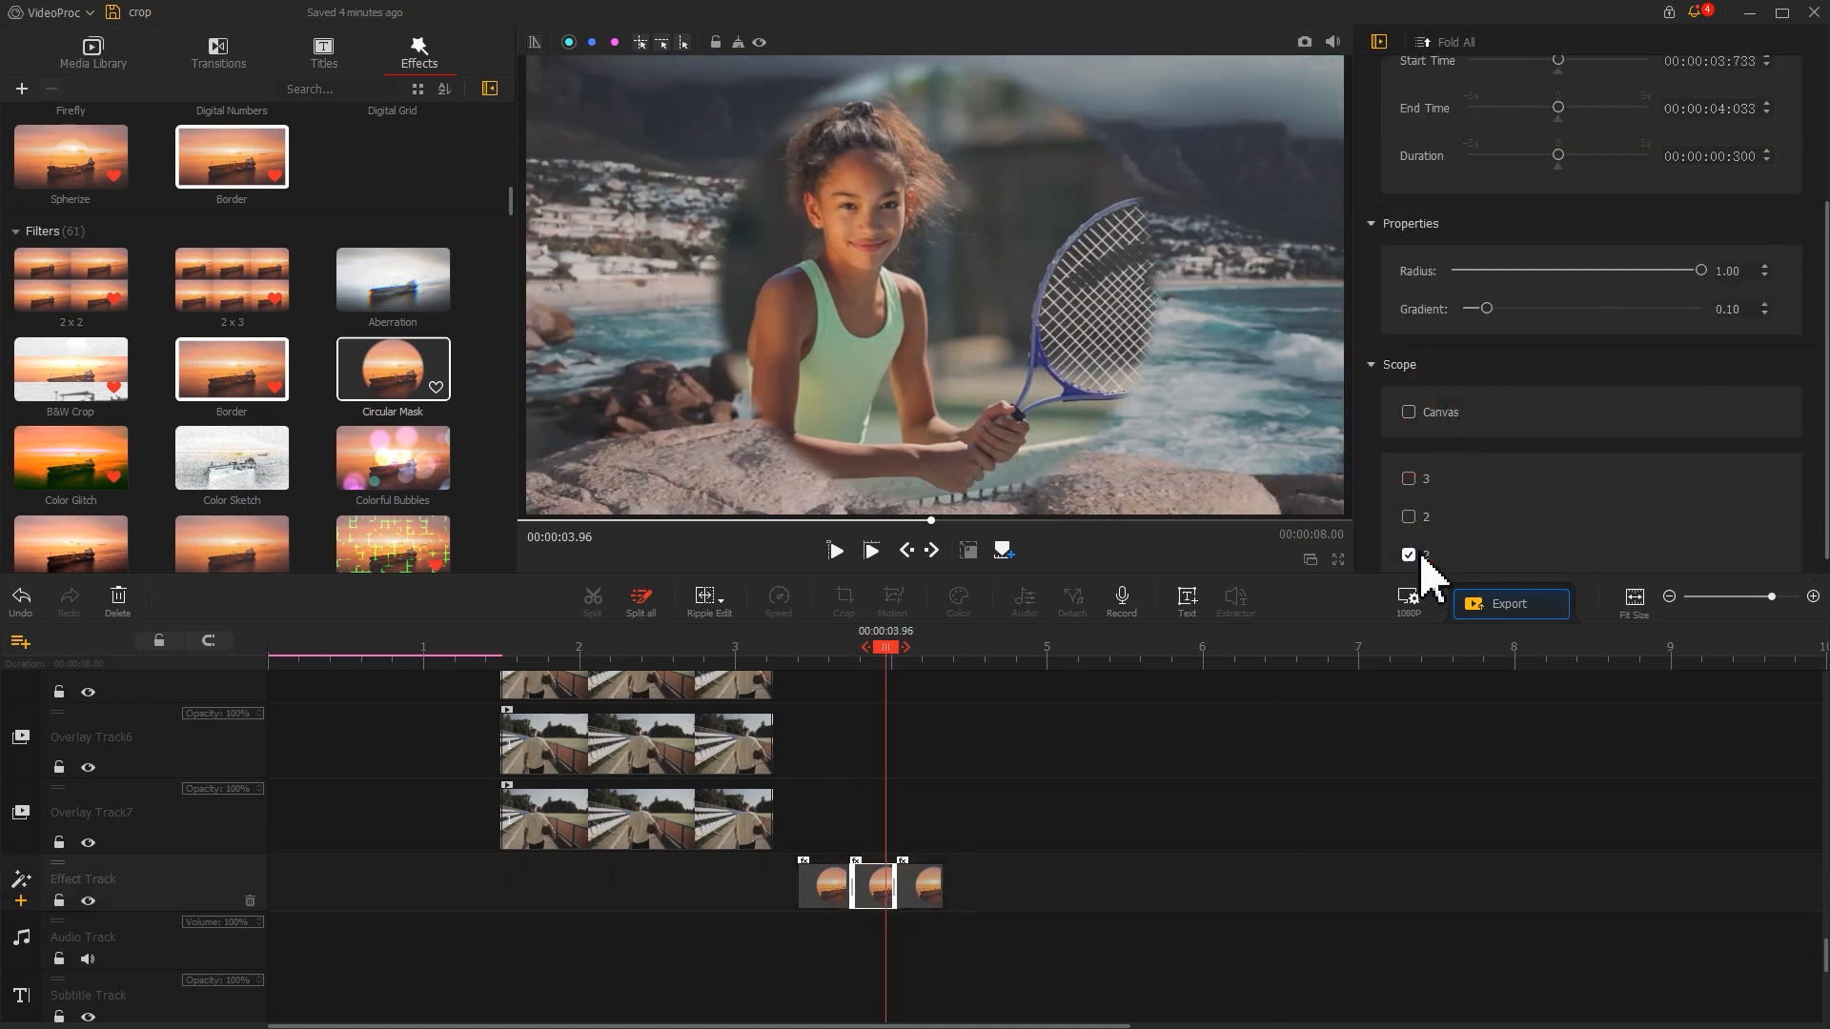
Limit the third Circular Mask's scope to clip 2 instead of the canvas and reduce its radius to about 0.37.
click(932, 891)
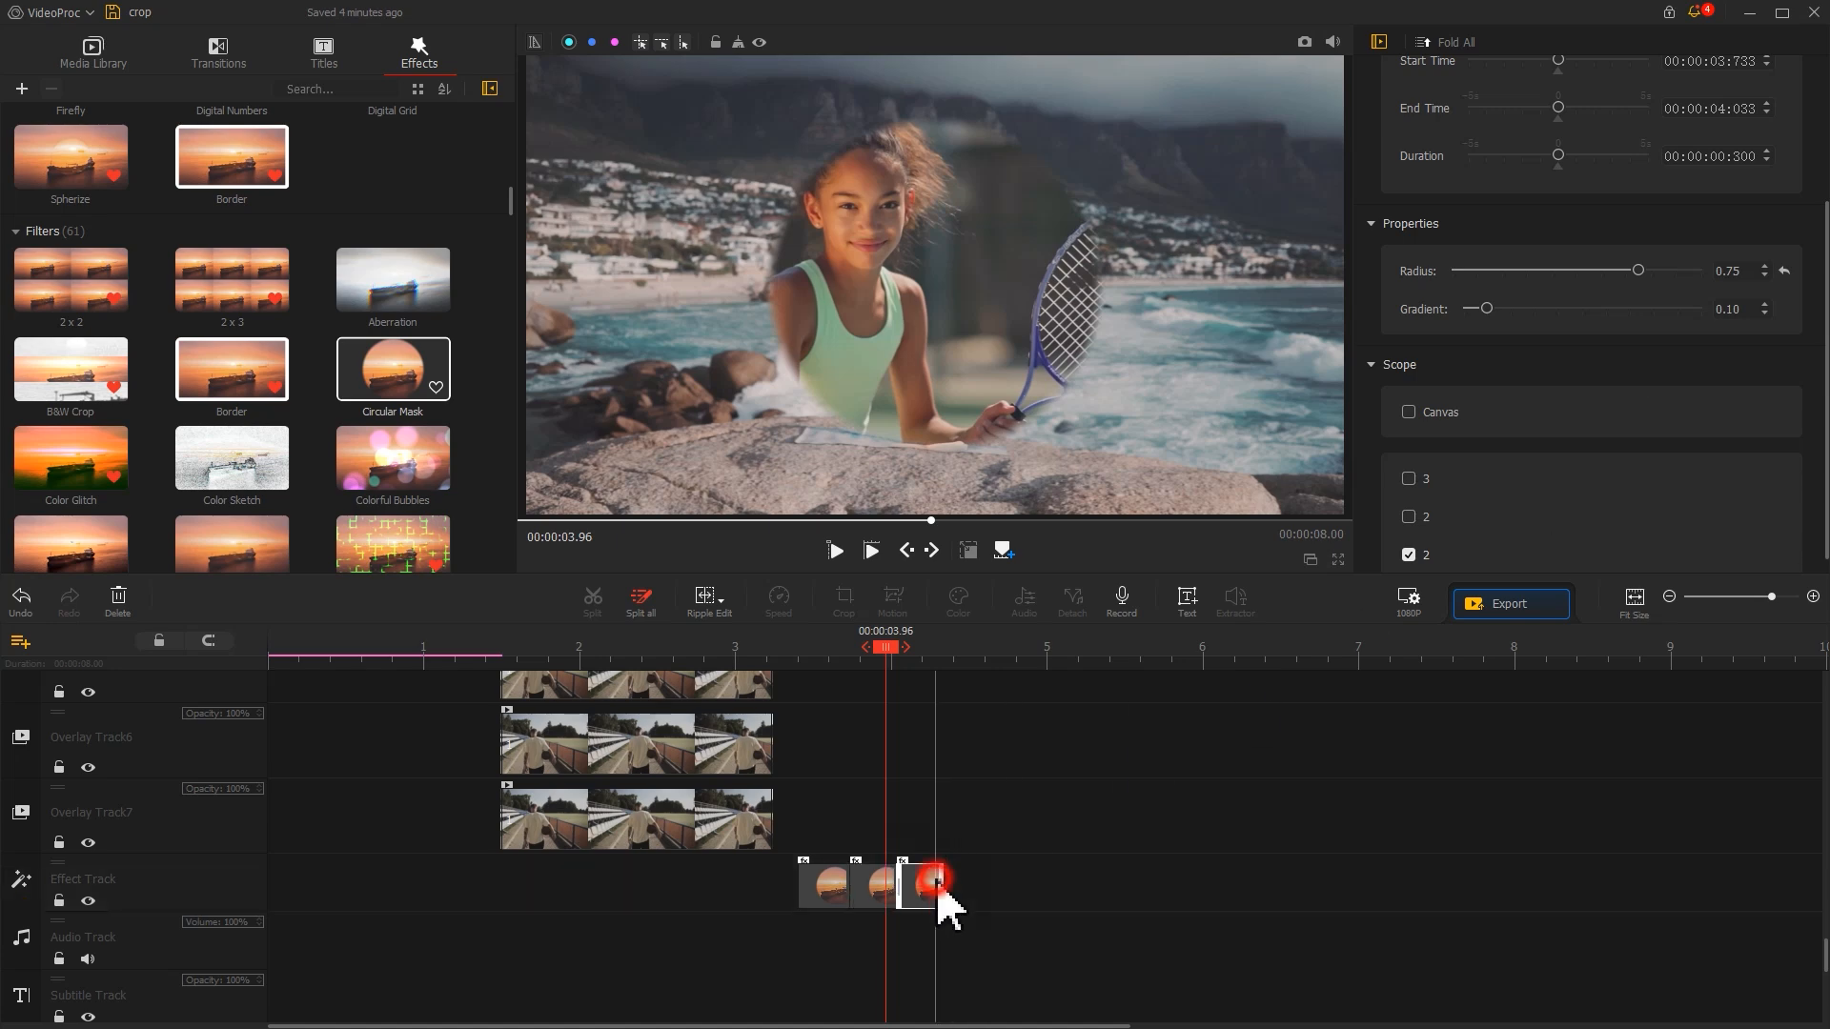
scroll(1807, 362, down, 3)
click(1408, 411)
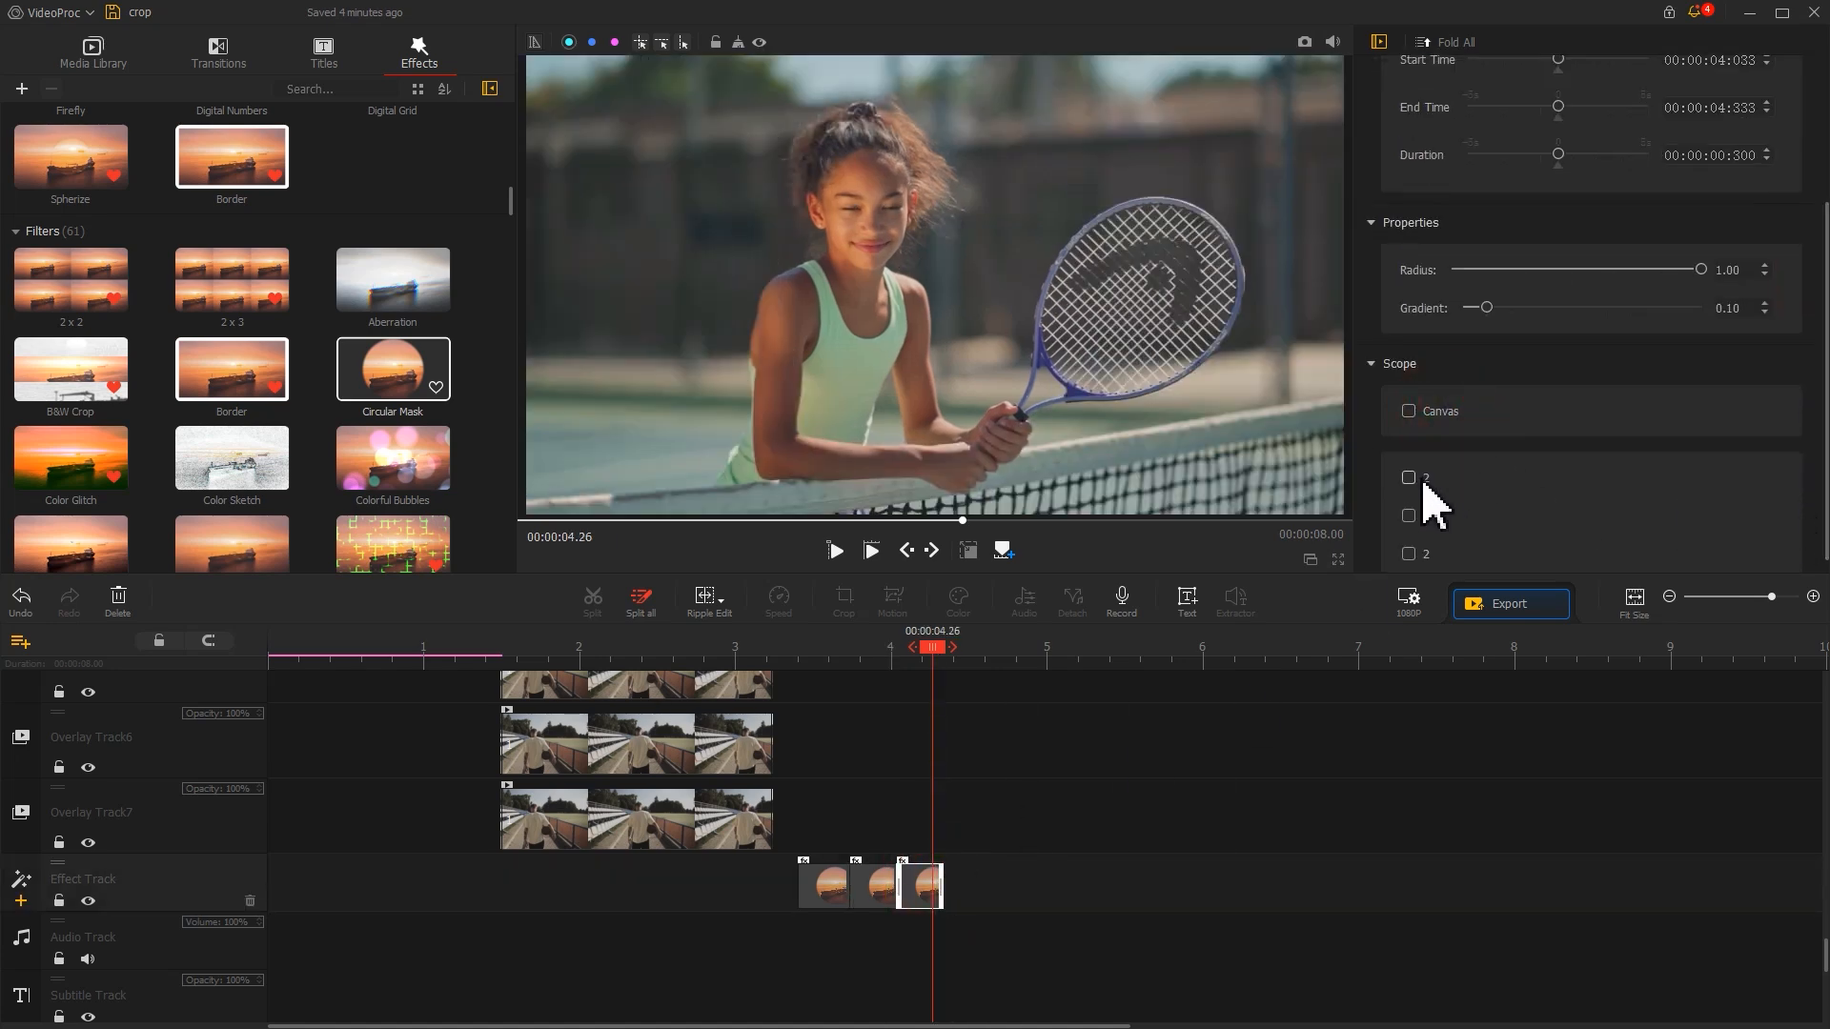
click(1425, 479)
drag(1519, 272, 1544, 274)
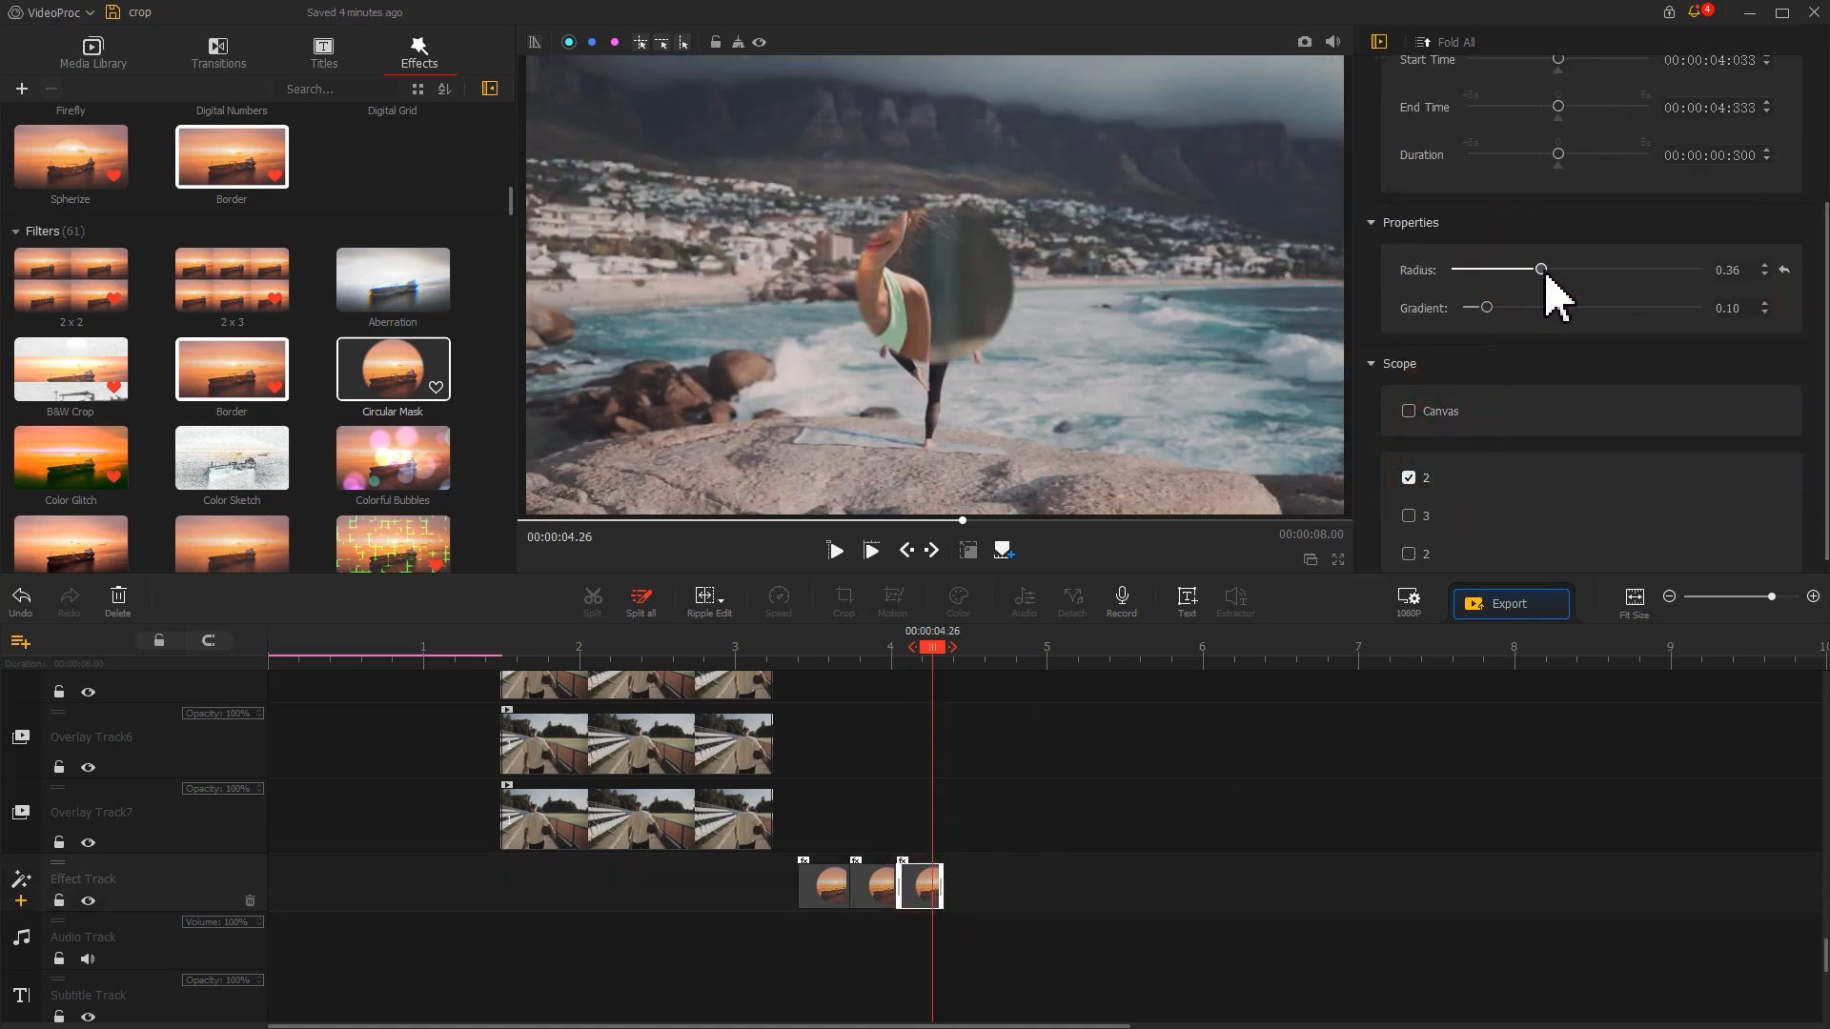
Add clip 4 from the media library to Overlay Track2, starting at about 00:00:05.63.
scroll(1430, 763, up, 5)
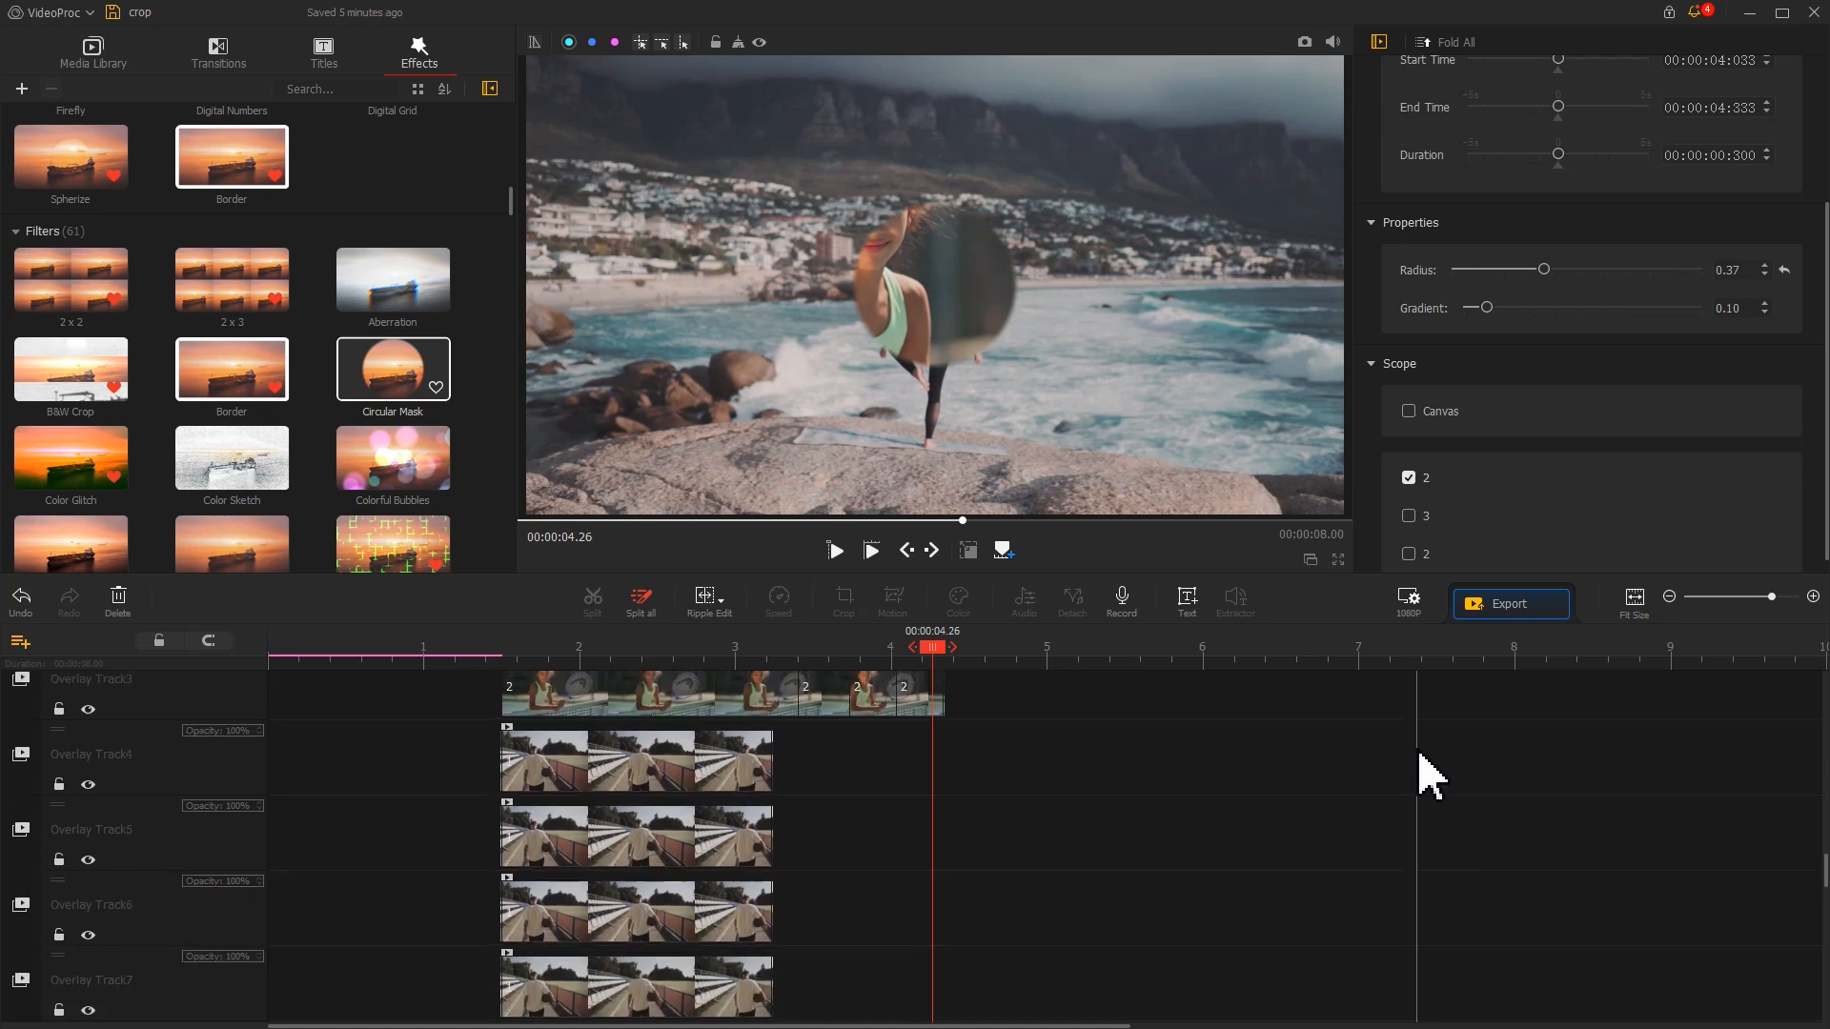
click(93, 53)
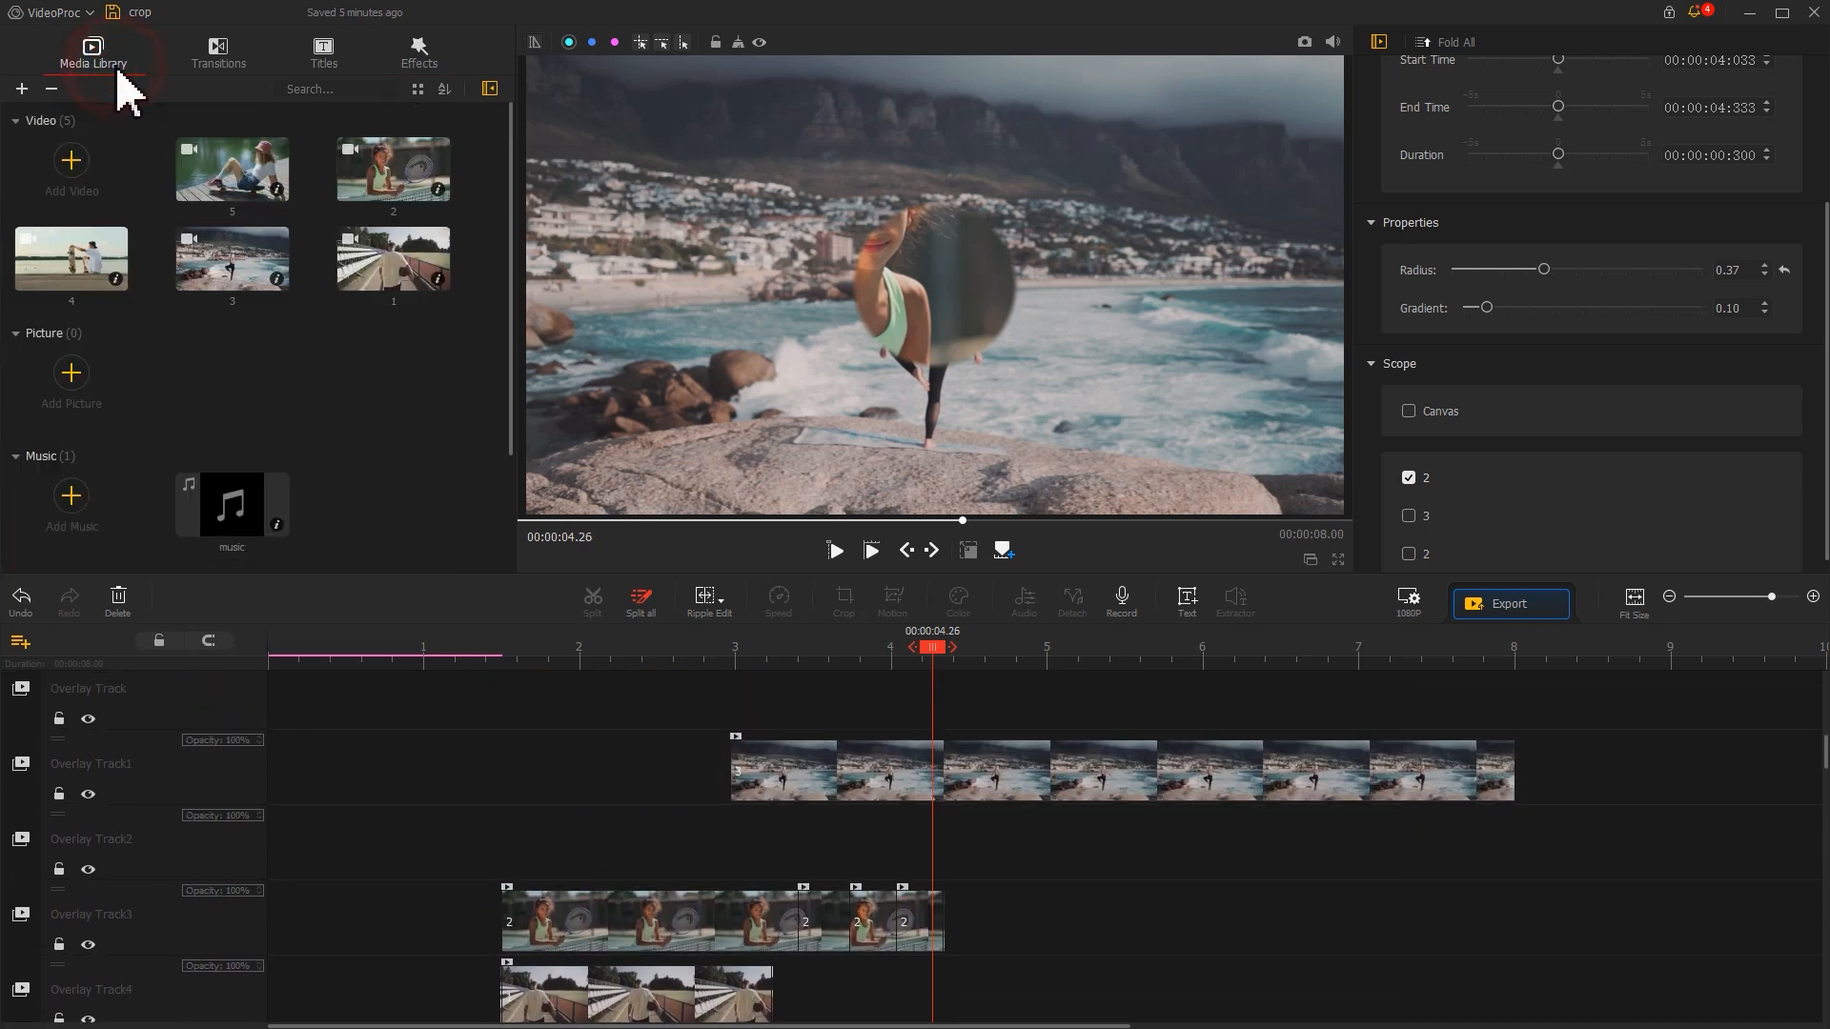
drag(76, 278, 1078, 972)
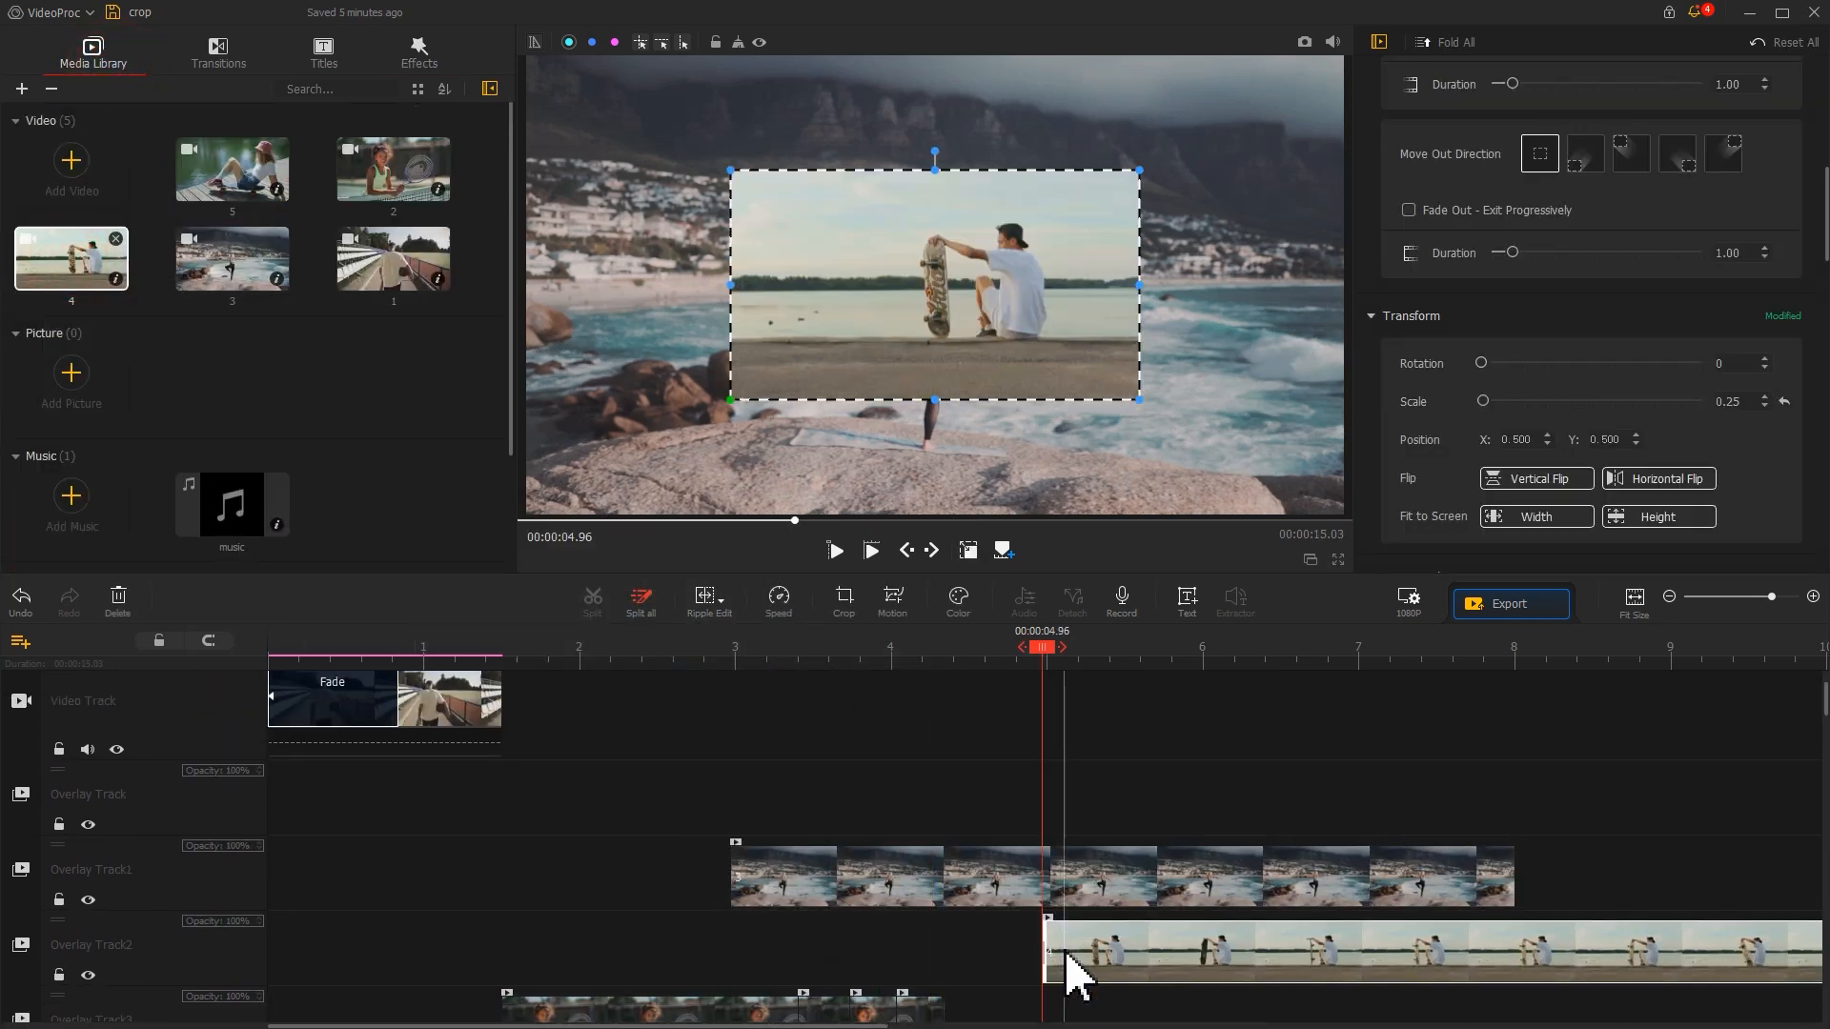
drag(1103, 864, 1211, 870)
Cut clip 4 at 00:00:08.73, delete the remainder, and fit the clip to the screen's height.
click(1637, 651)
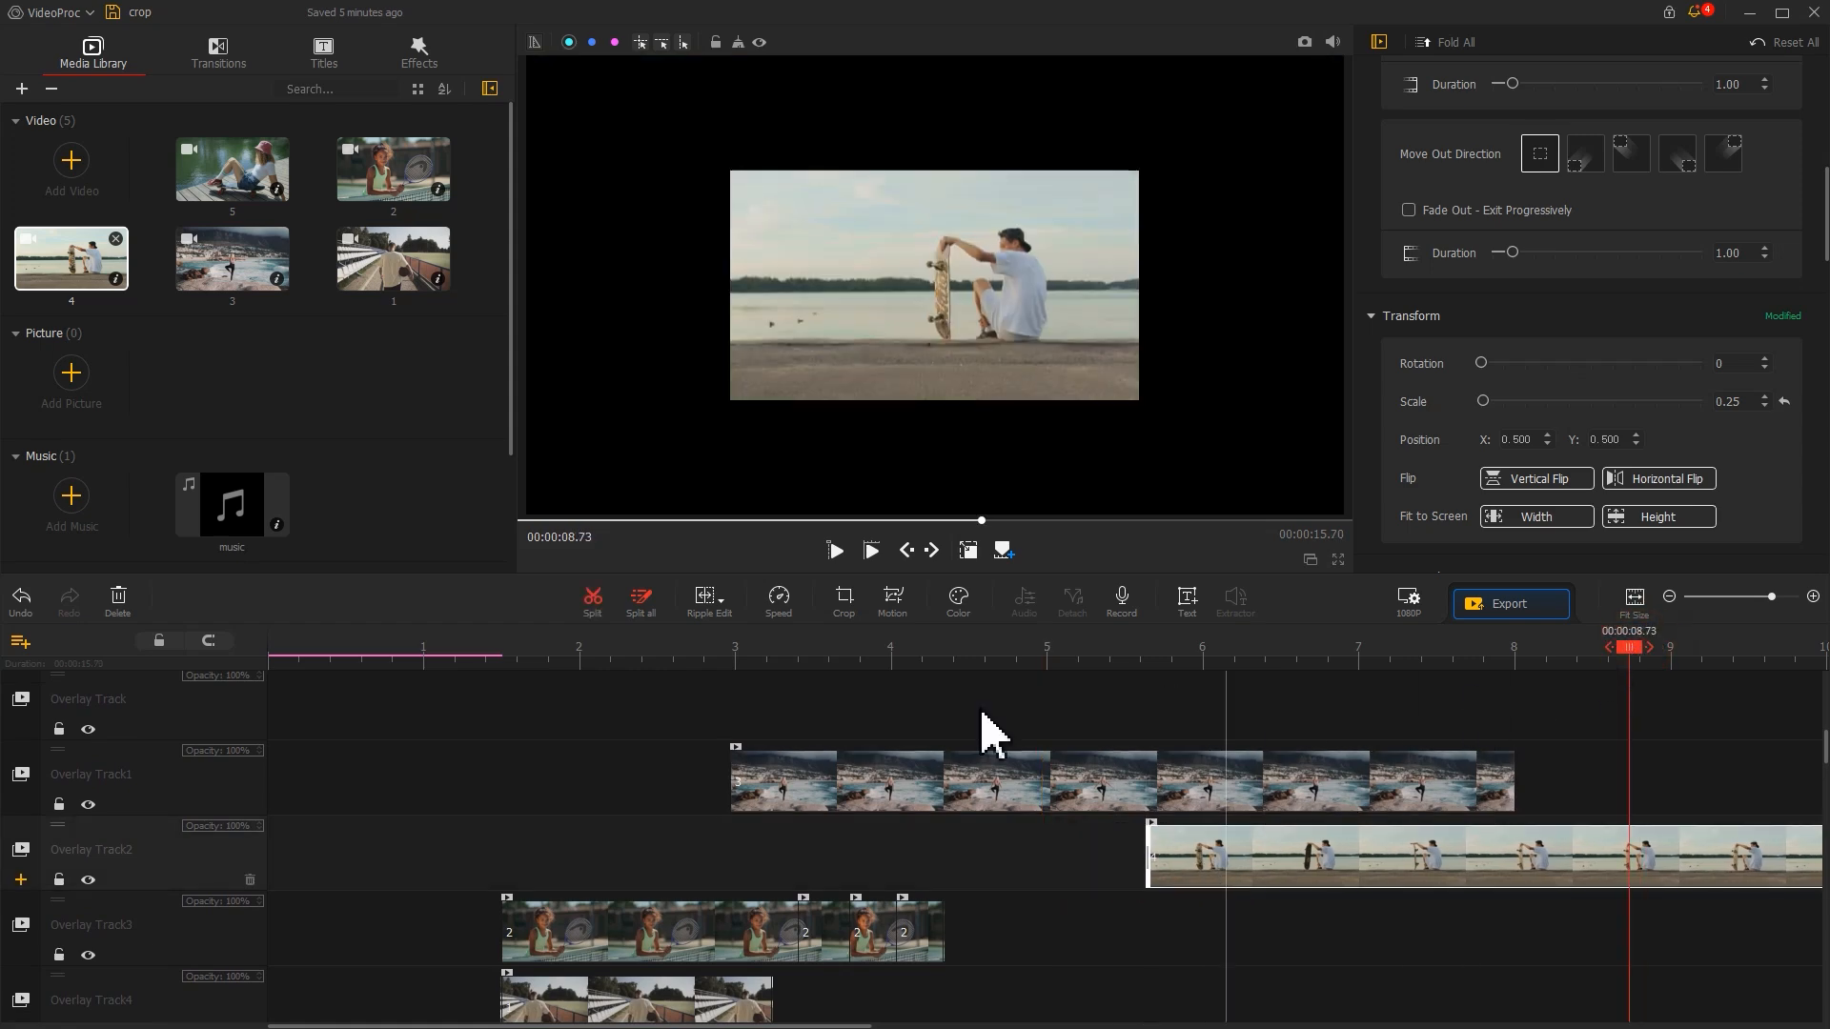
key(ctrl+b)
key(Delete)
click(1659, 518)
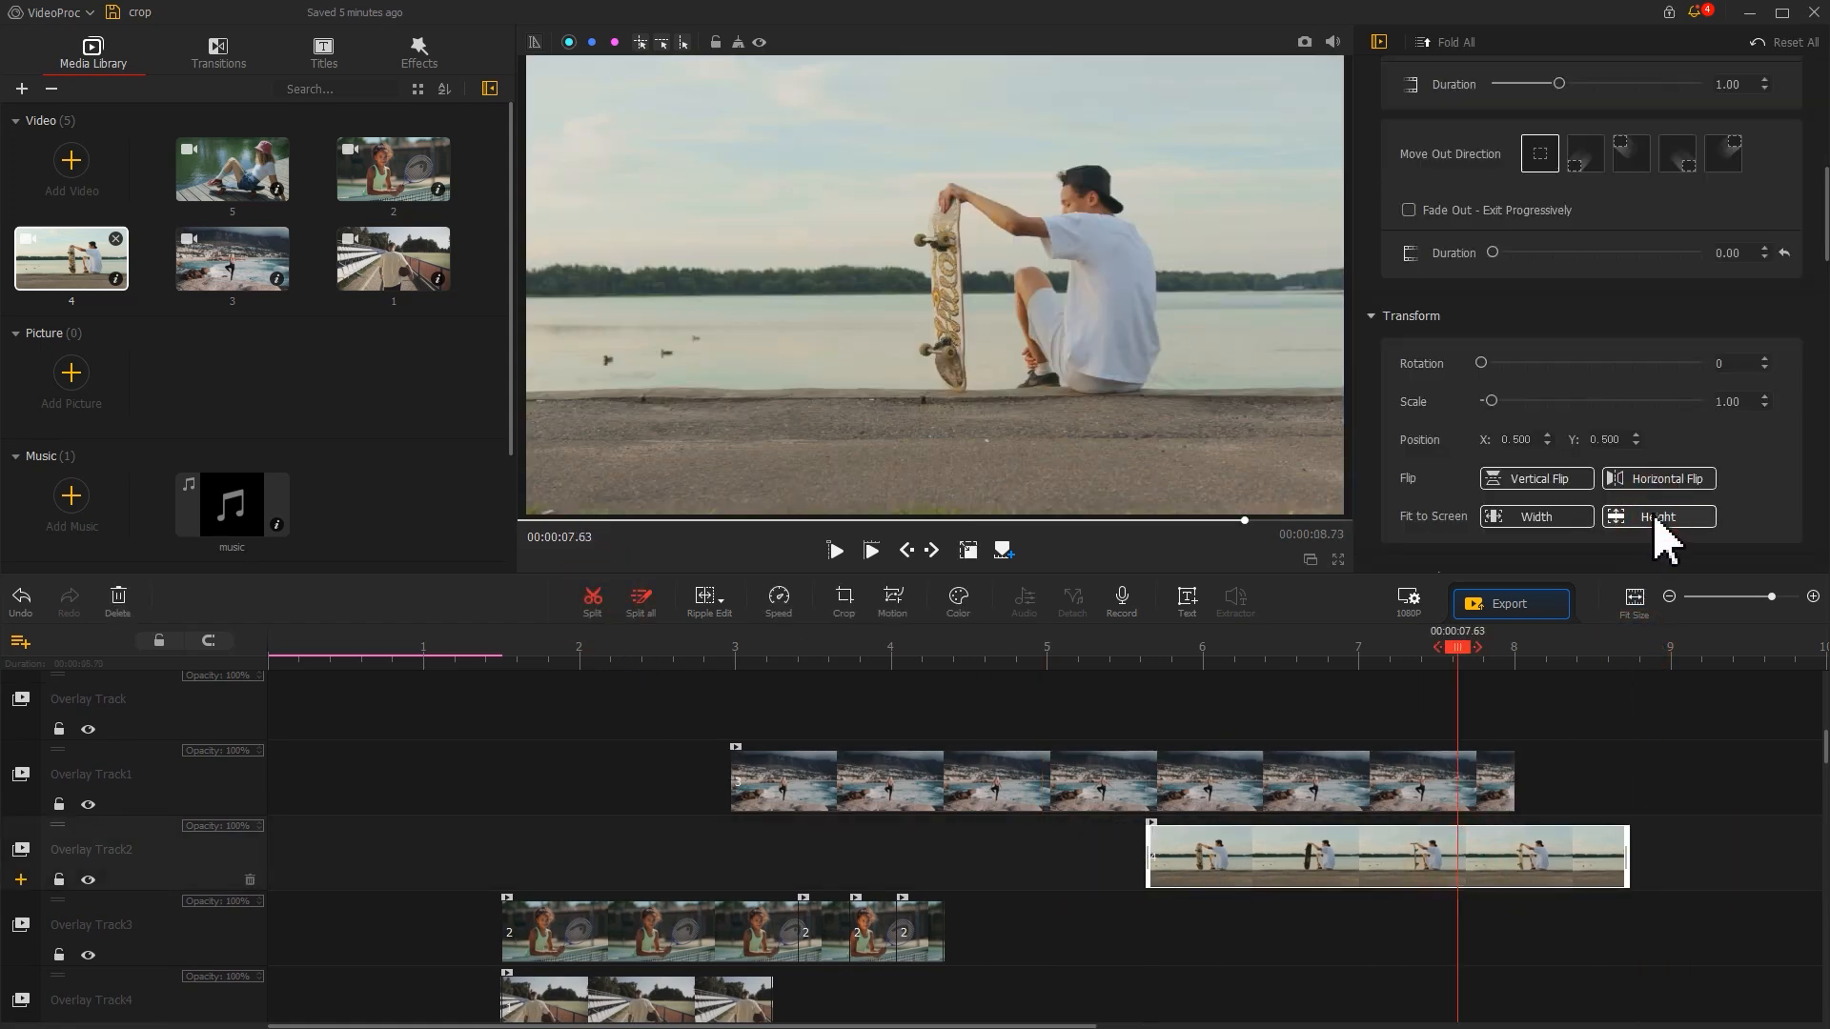
Split the beginning of clip 4 into three short segments with cuts at 00:00:05.96, 00:00:06.30 and 00:00:06.63.
click(1192, 650)
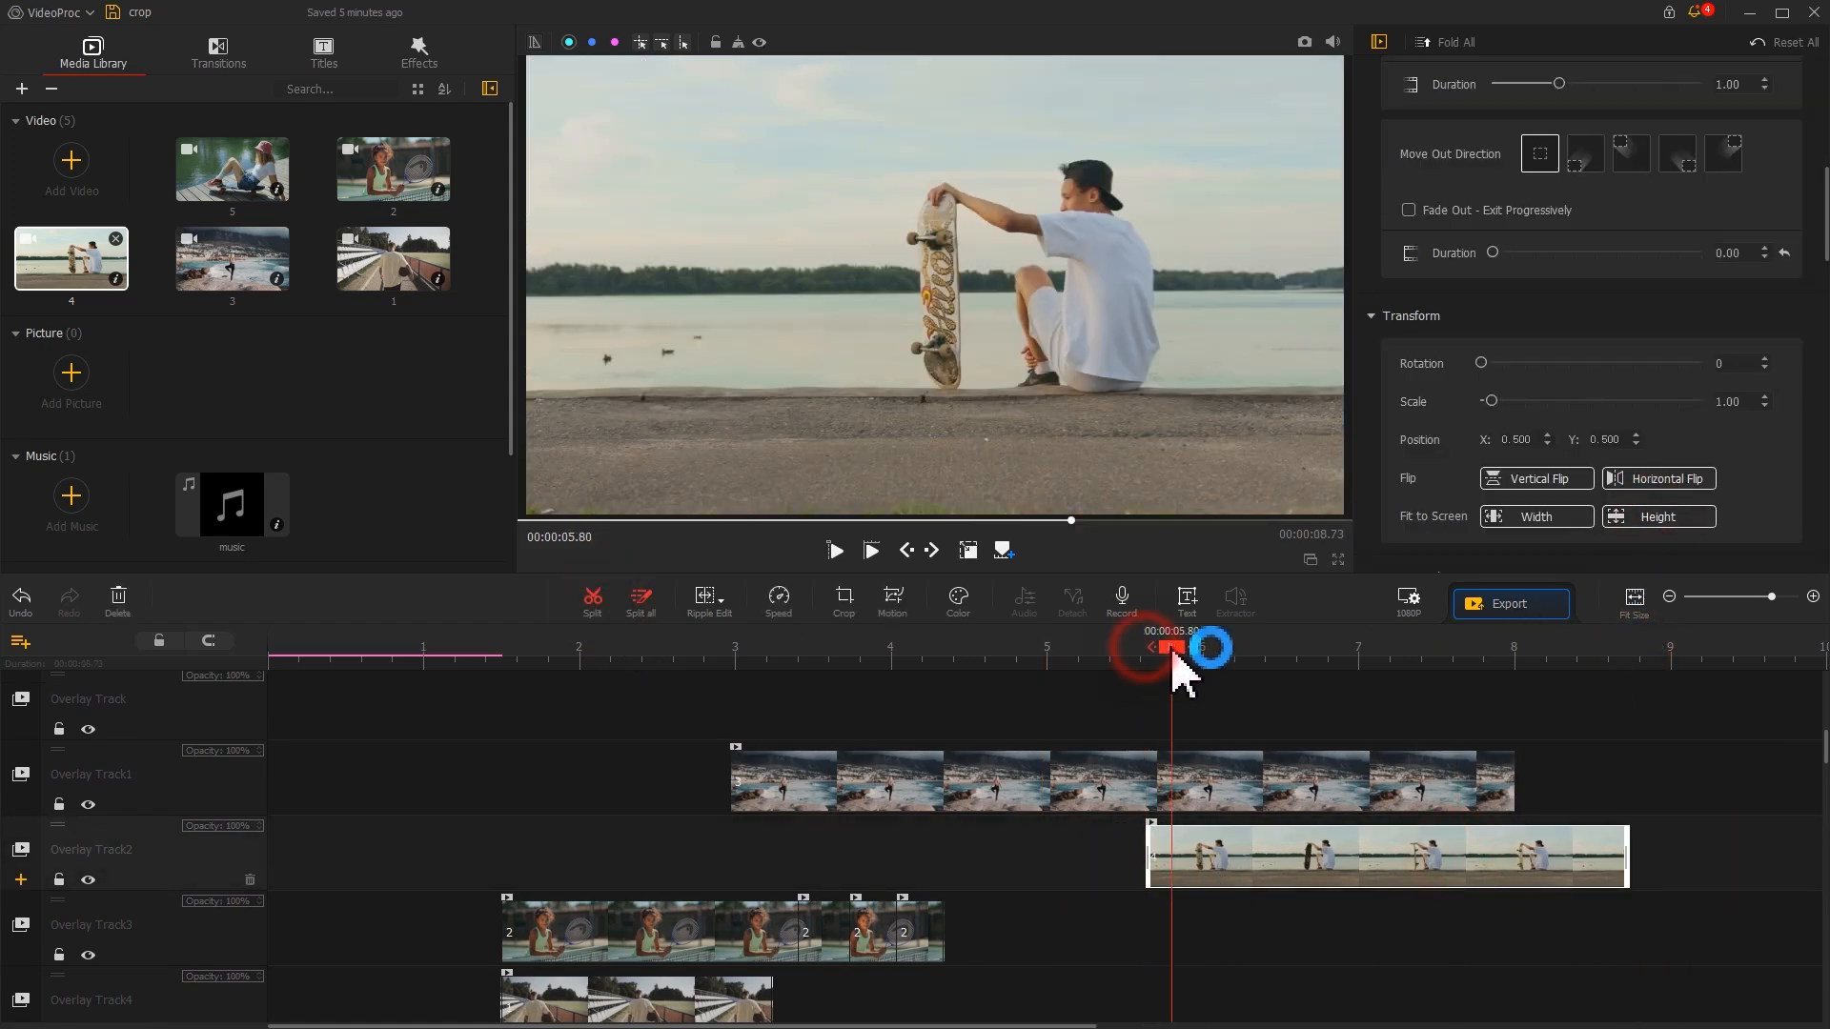
click(595, 600)
click(1254, 652)
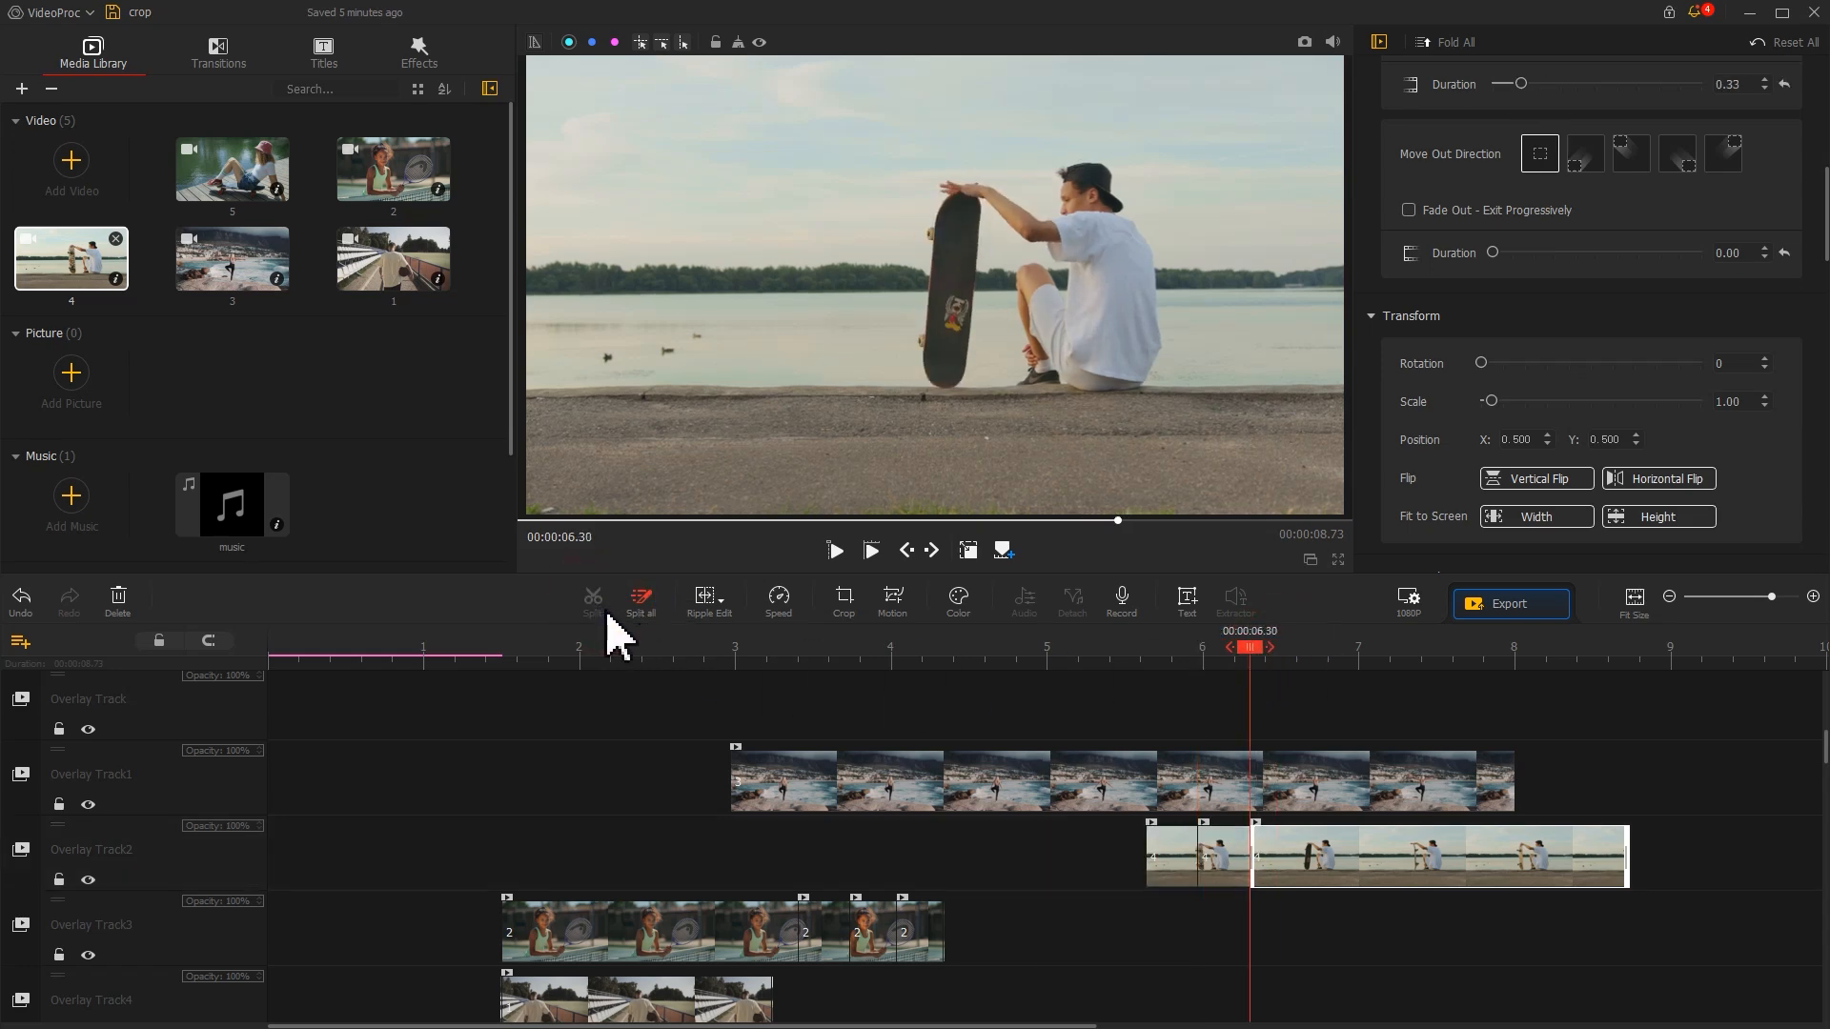
click(1301, 650)
Split the end of clip 4 into three short segments, with the first cut at about 00:00:07.86 and the last at 00:00:08.46.
drag(1301, 648, 1494, 648)
click(1537, 652)
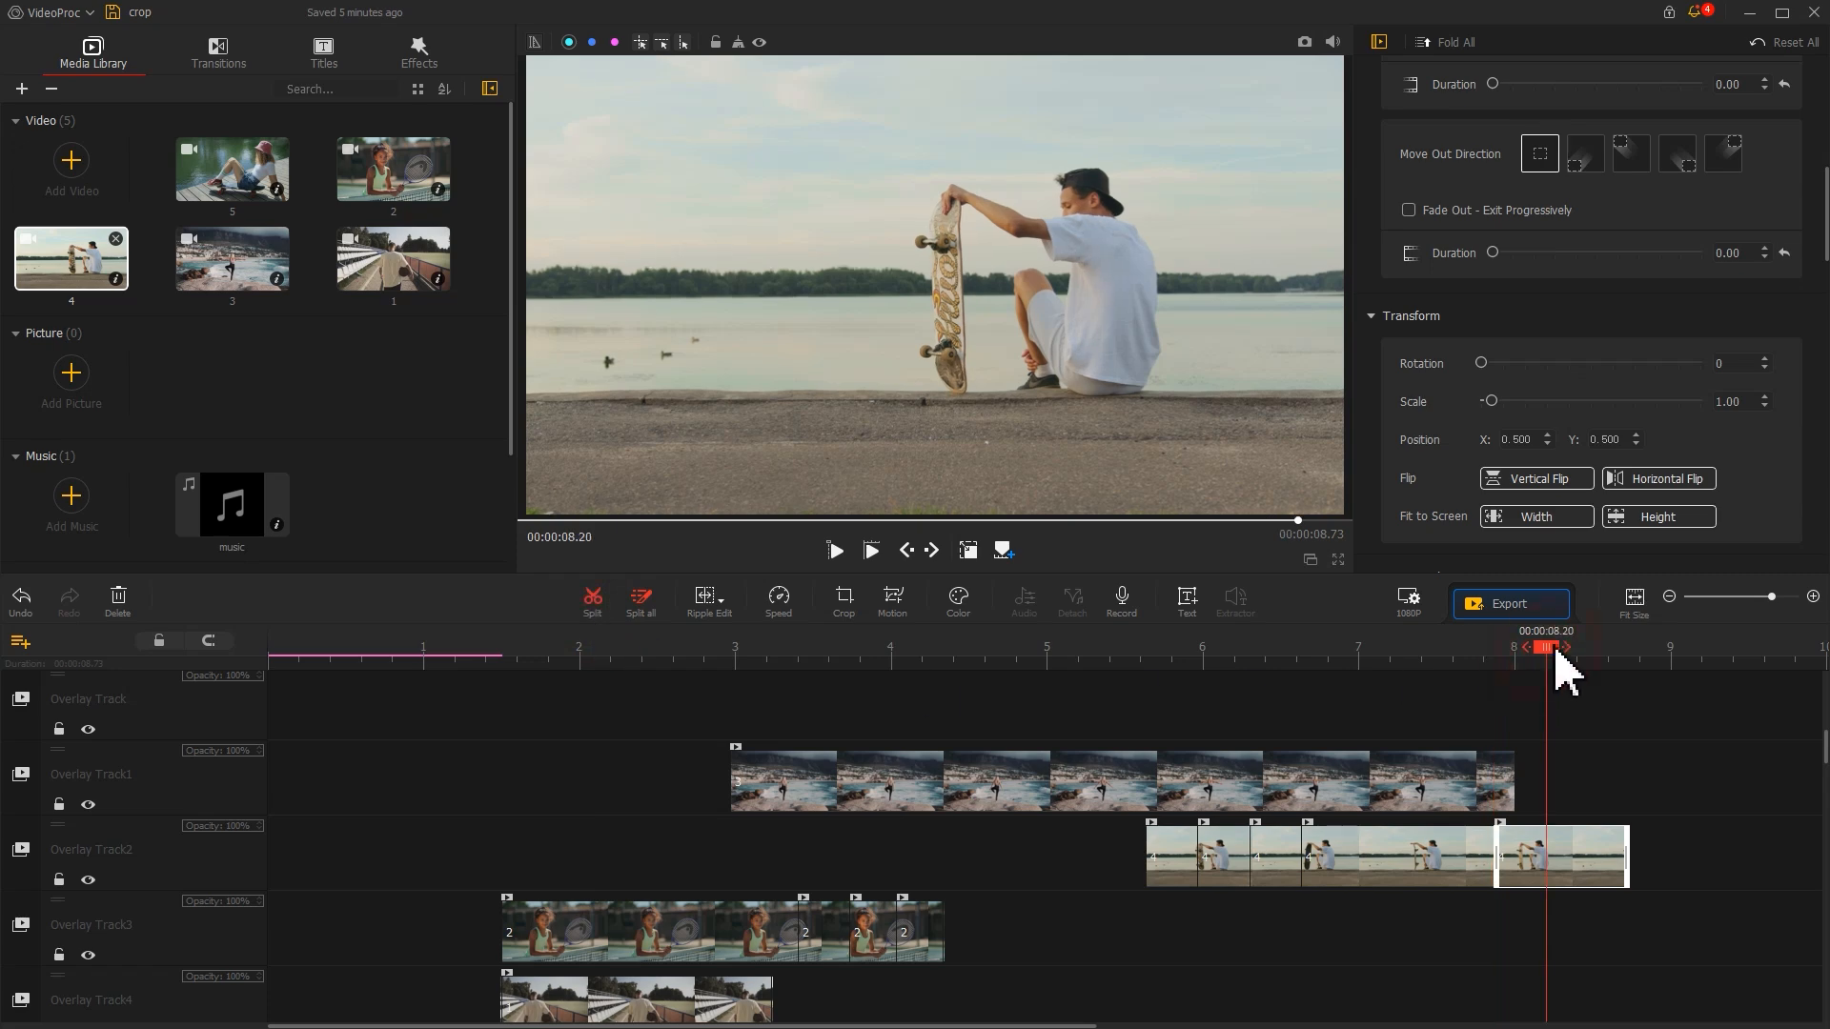
click(593, 601)
click(1587, 652)
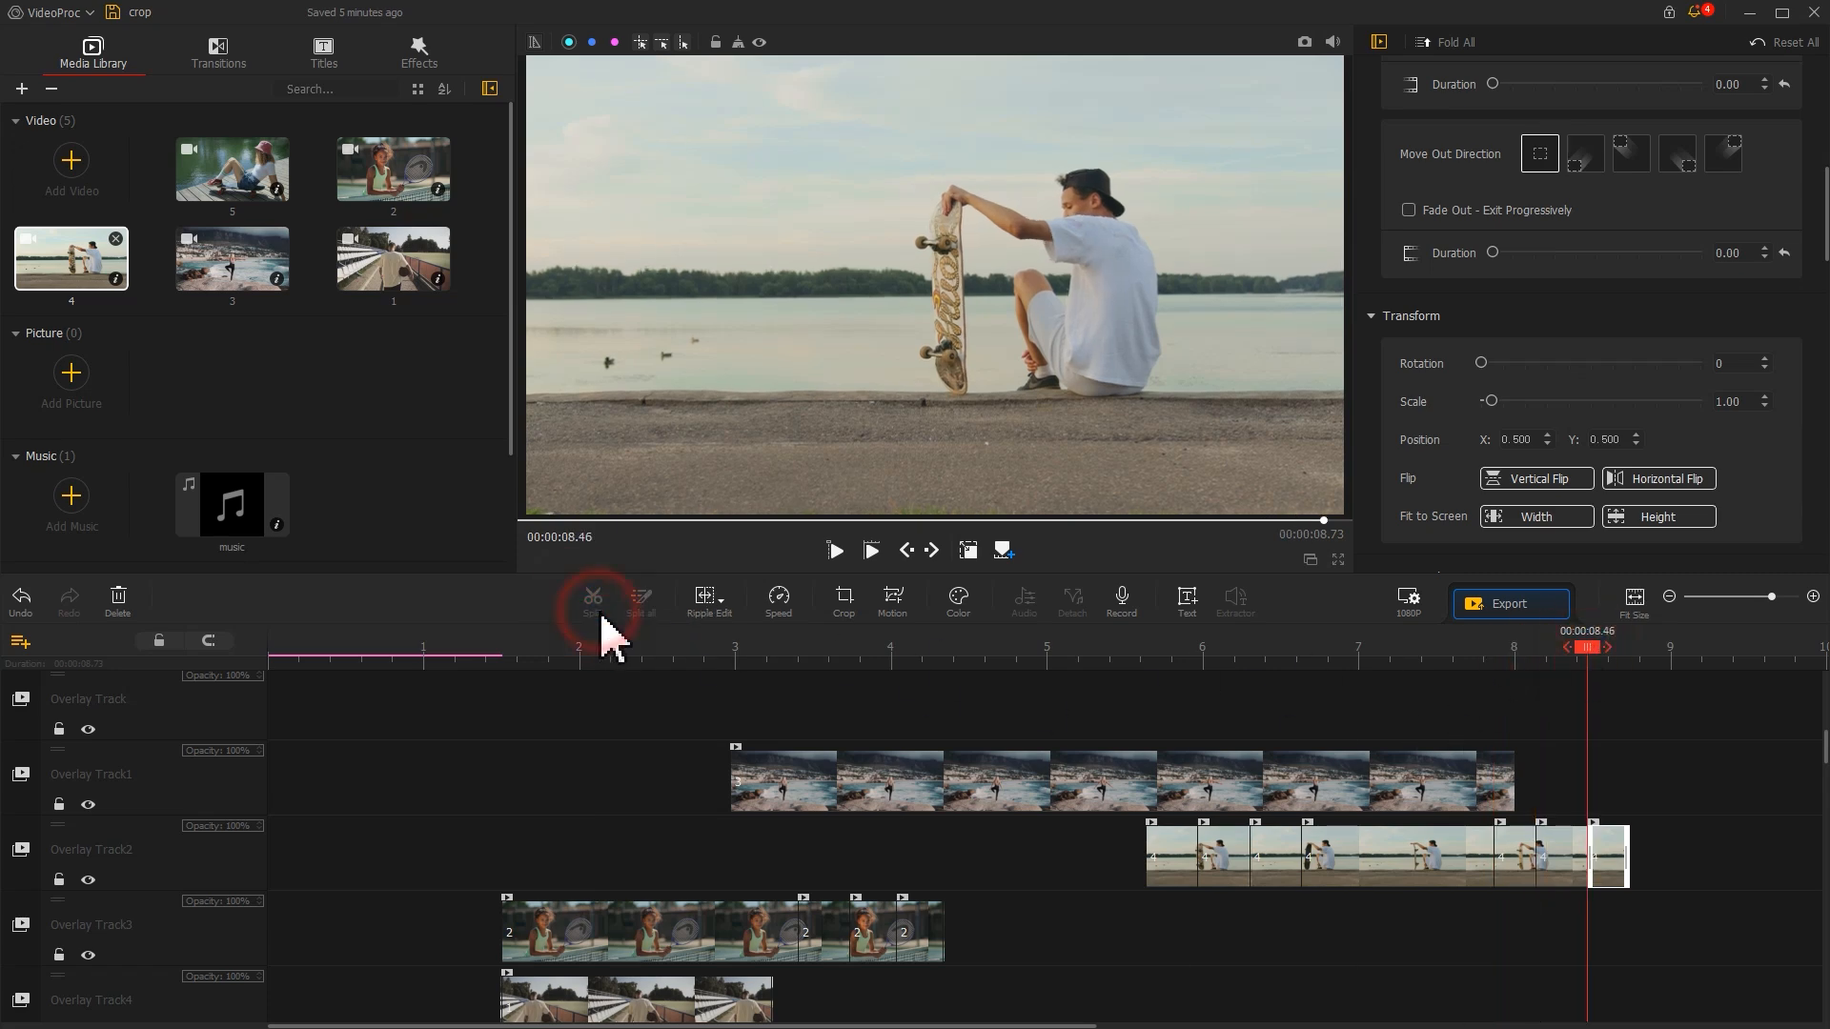
Enable a progressive fade-in on the first segment of clip 4 and set its duration to about 0.21.
click(1171, 868)
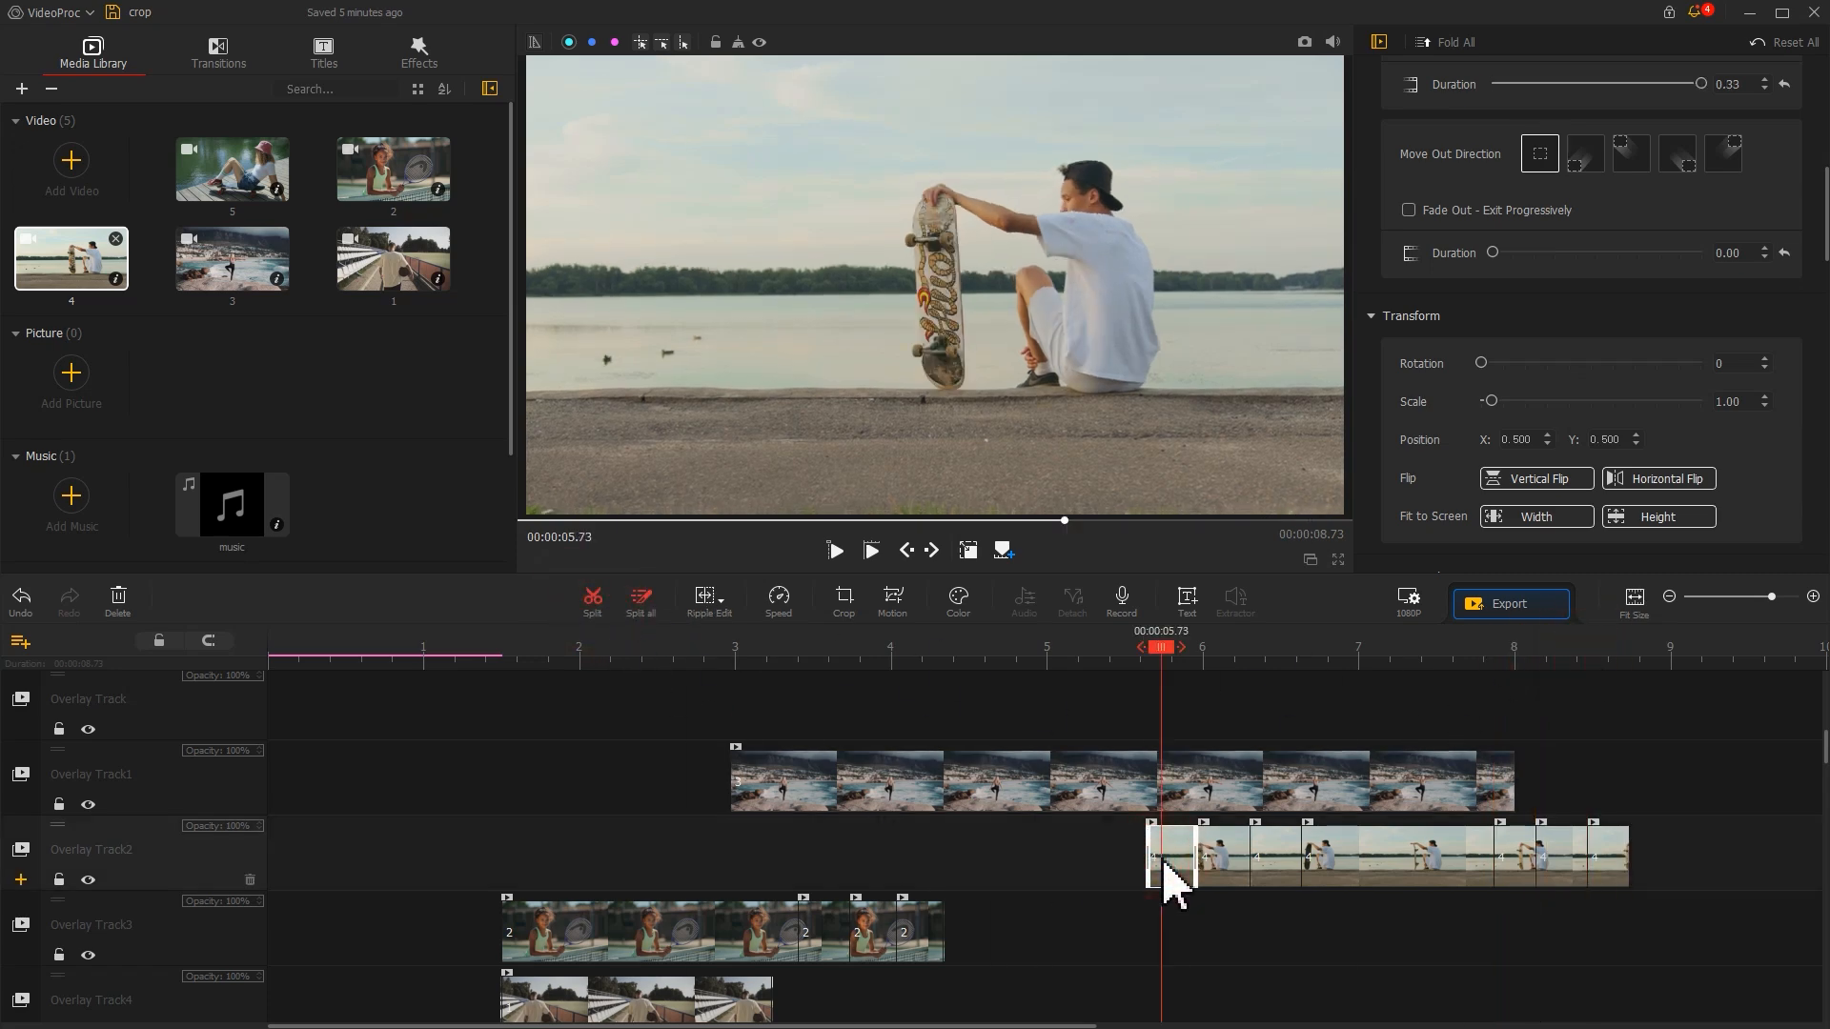
scroll(1592, 315, up, 3)
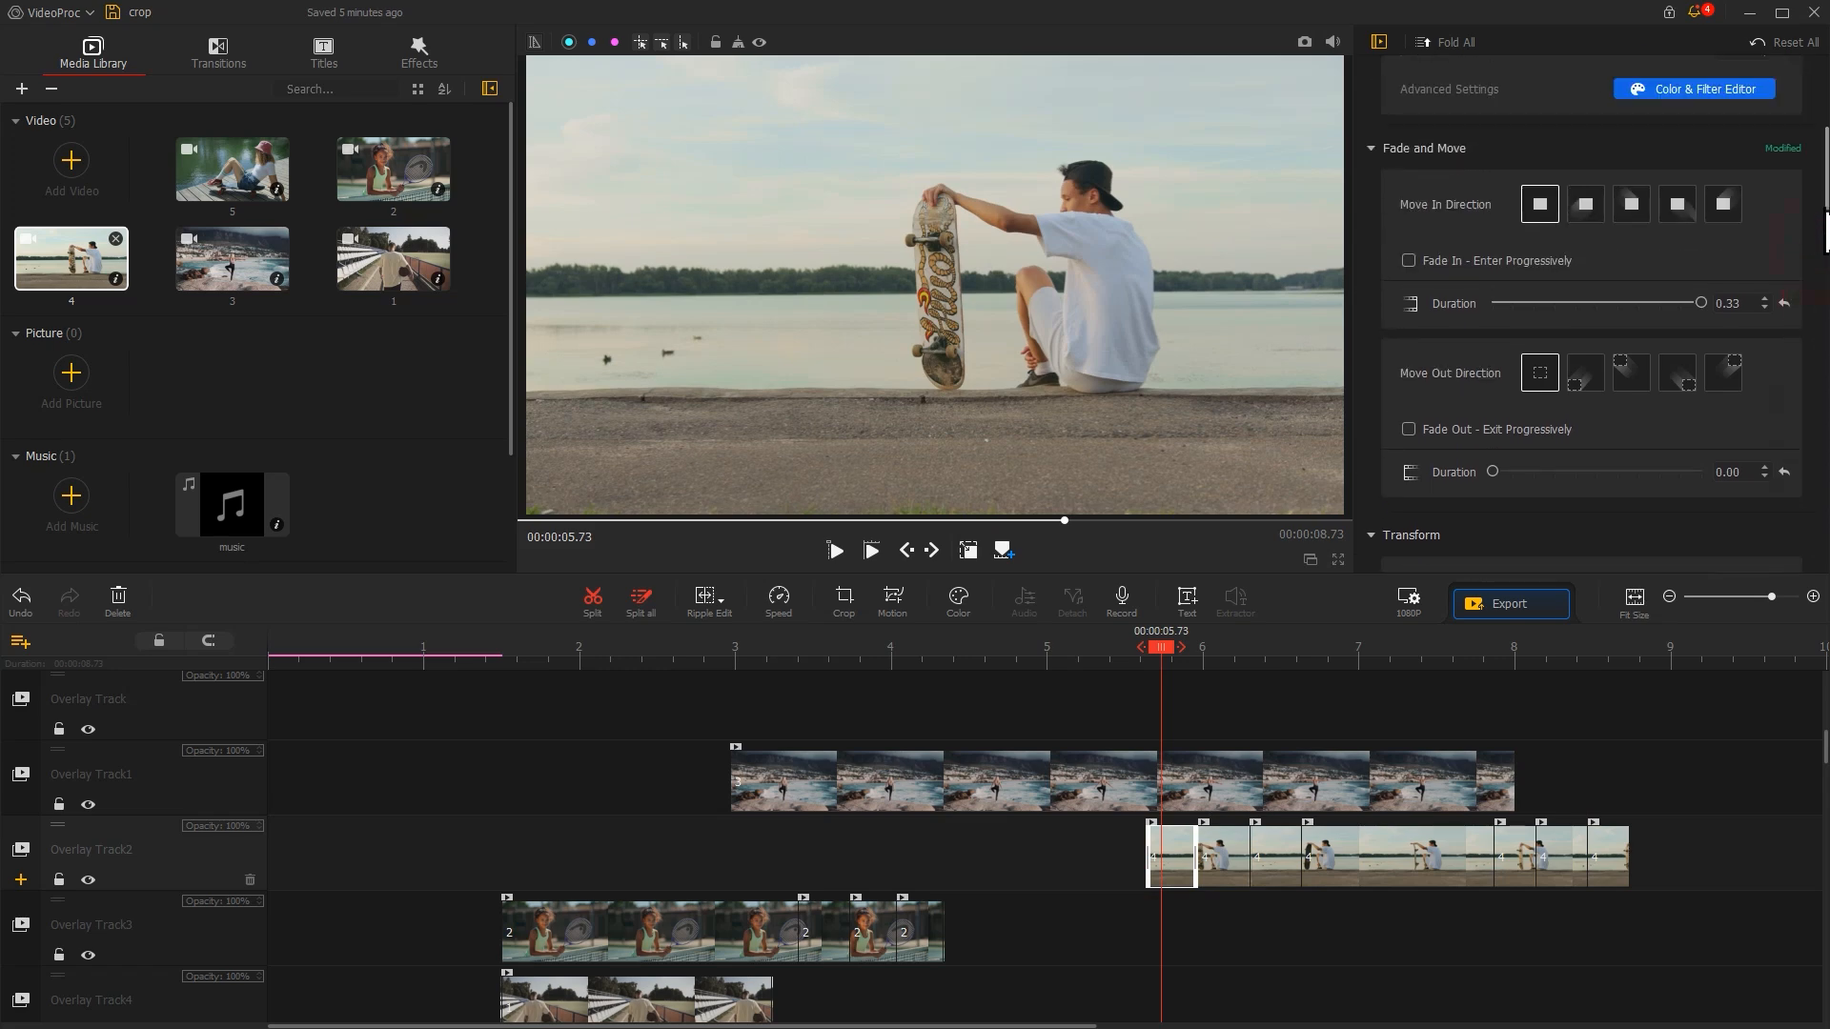
click(1494, 263)
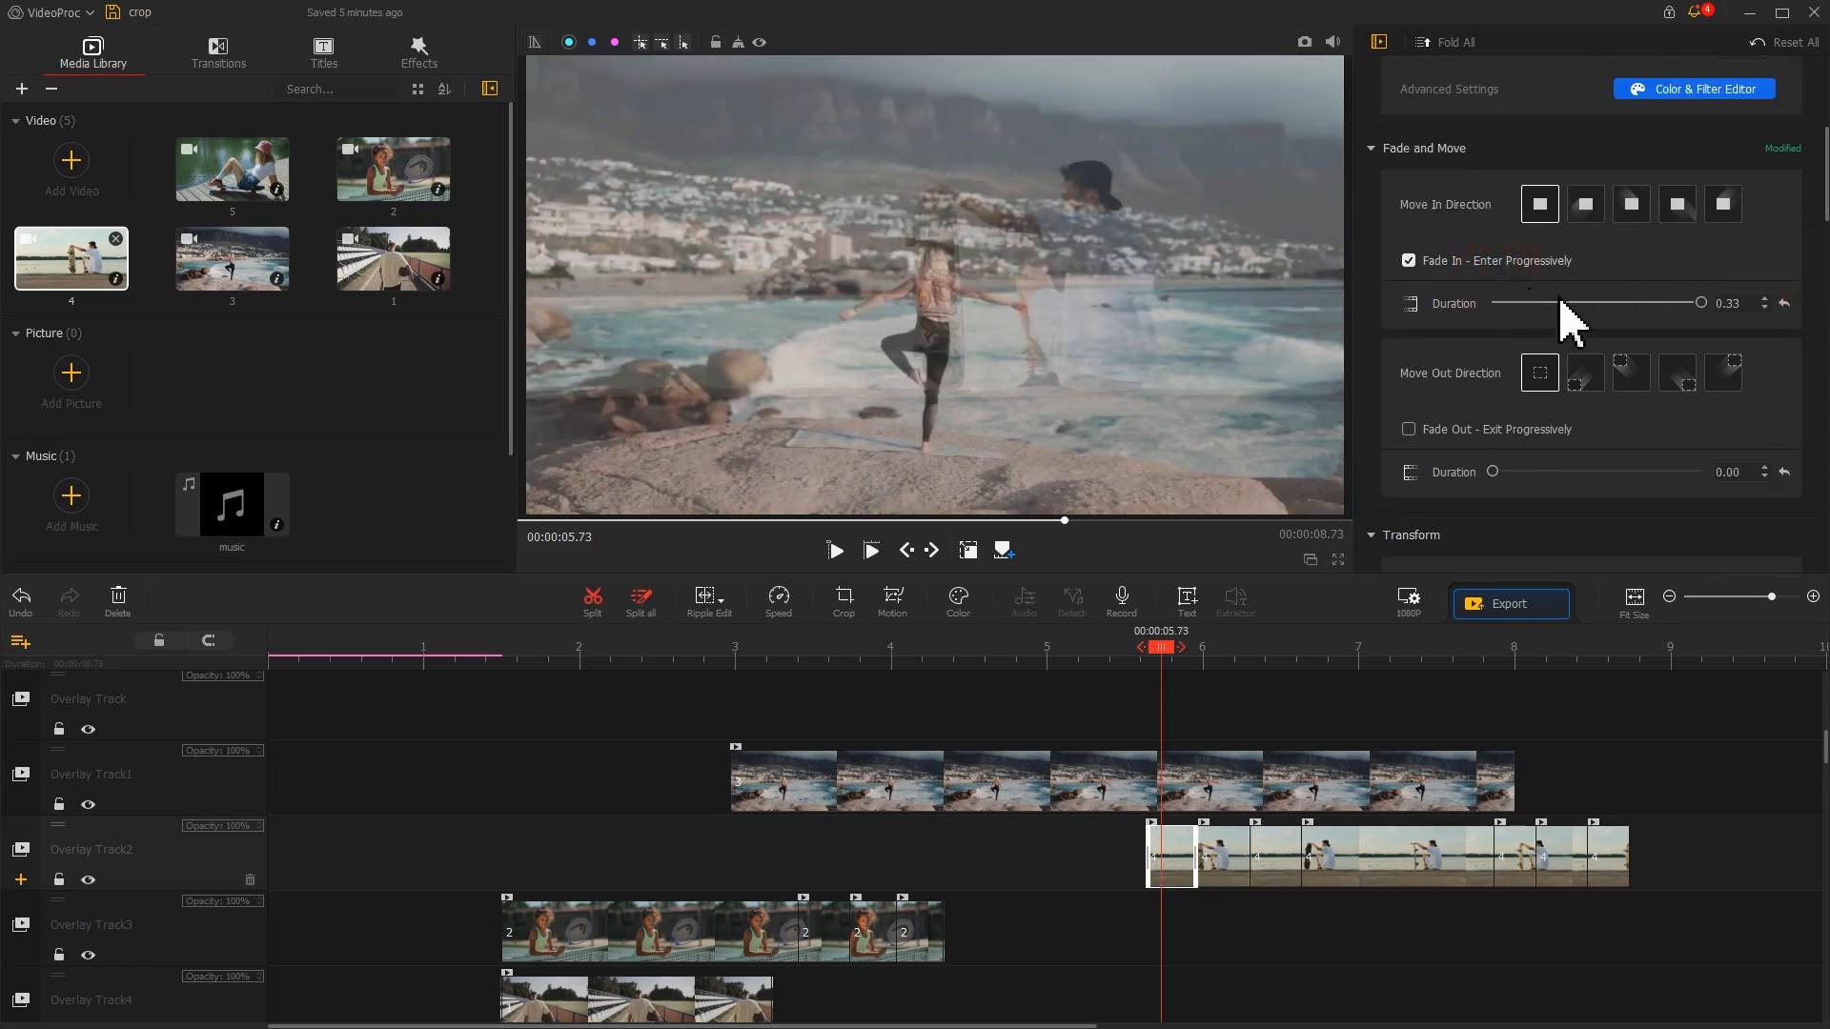
drag(1561, 304, 1623, 305)
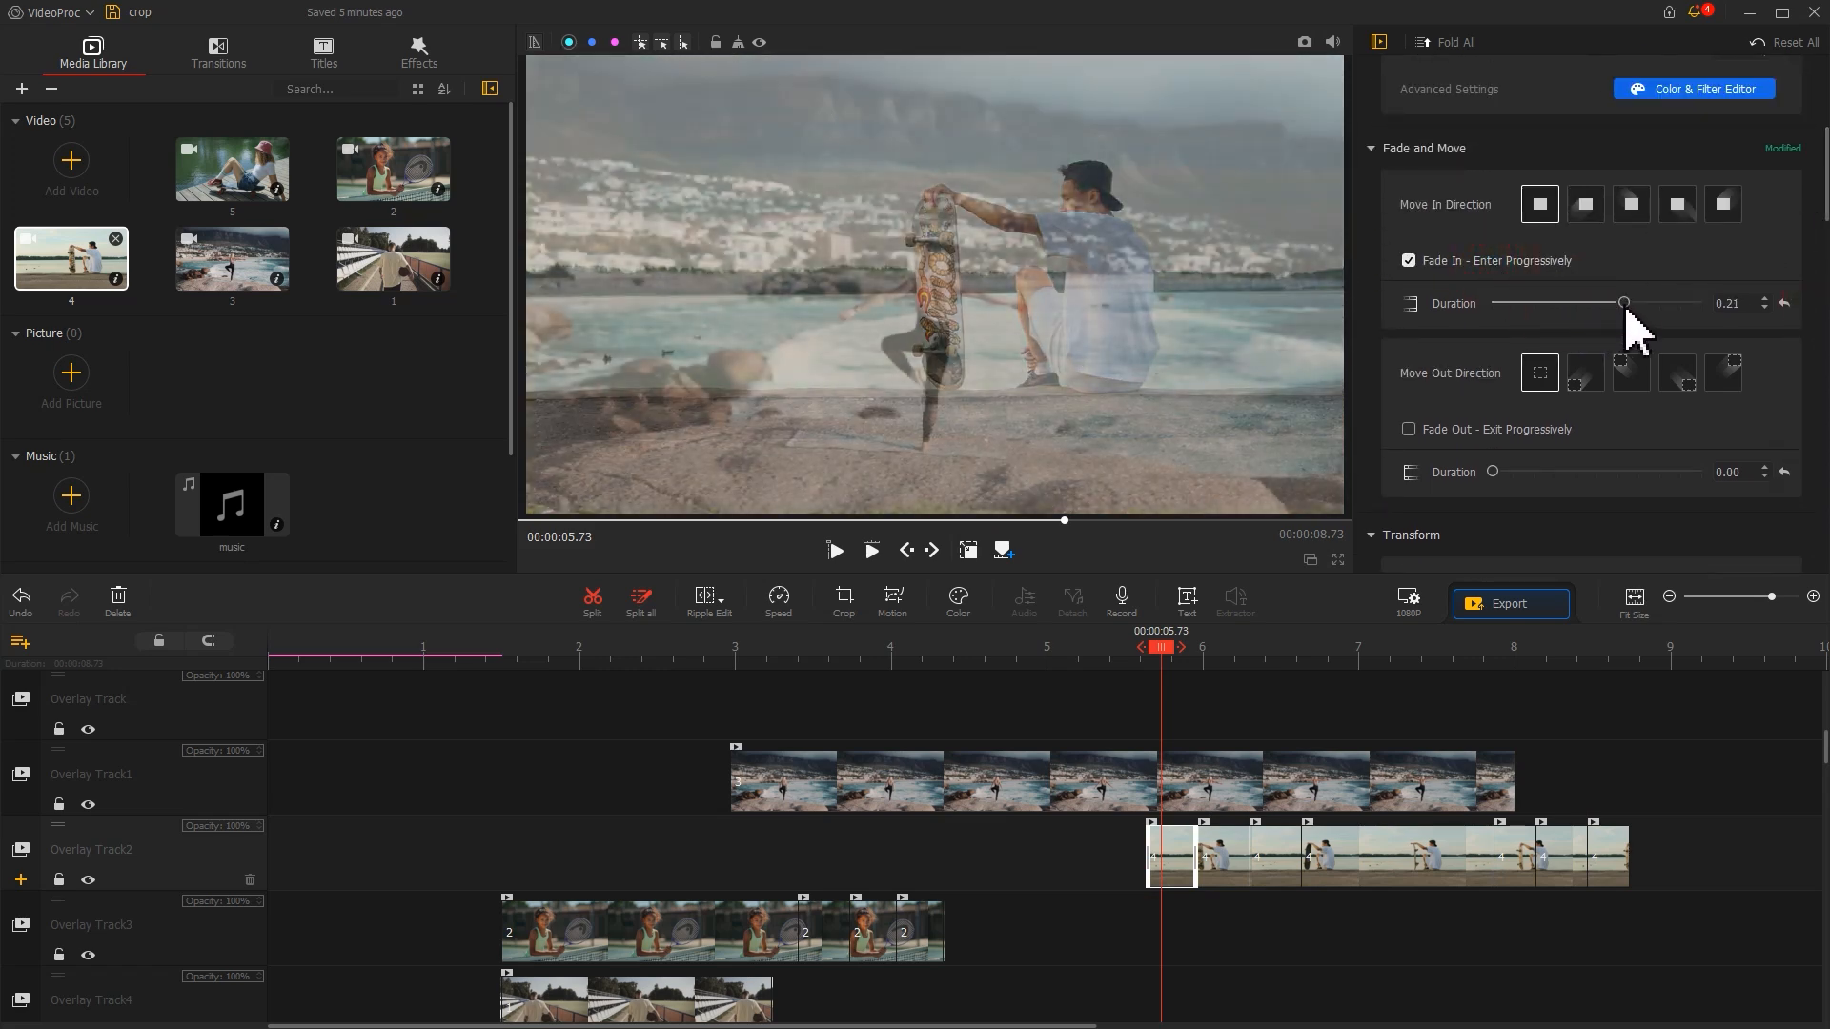
Add a Circular Mask to the Effect Track at the start of clip 4 and trim it to span 00:00:05.63 to 00:00:05.96.
click(419, 52)
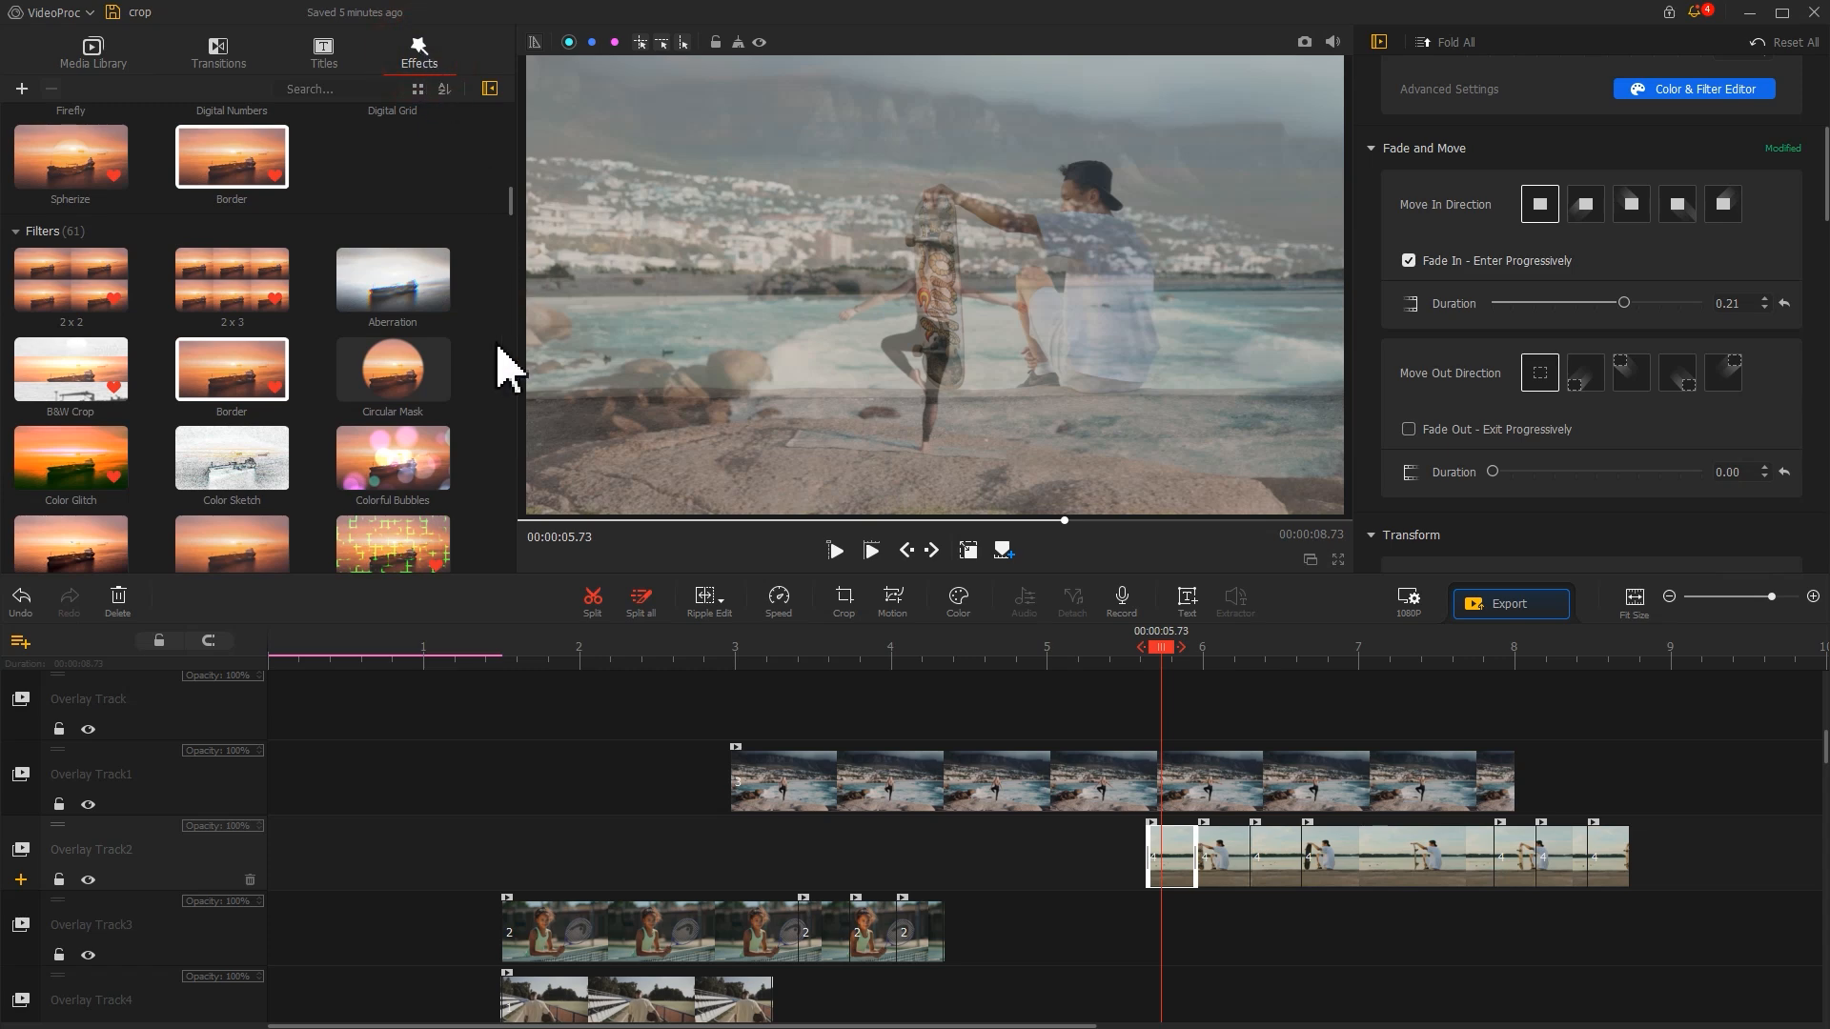
drag(381, 386, 1184, 929)
click(1200, 660)
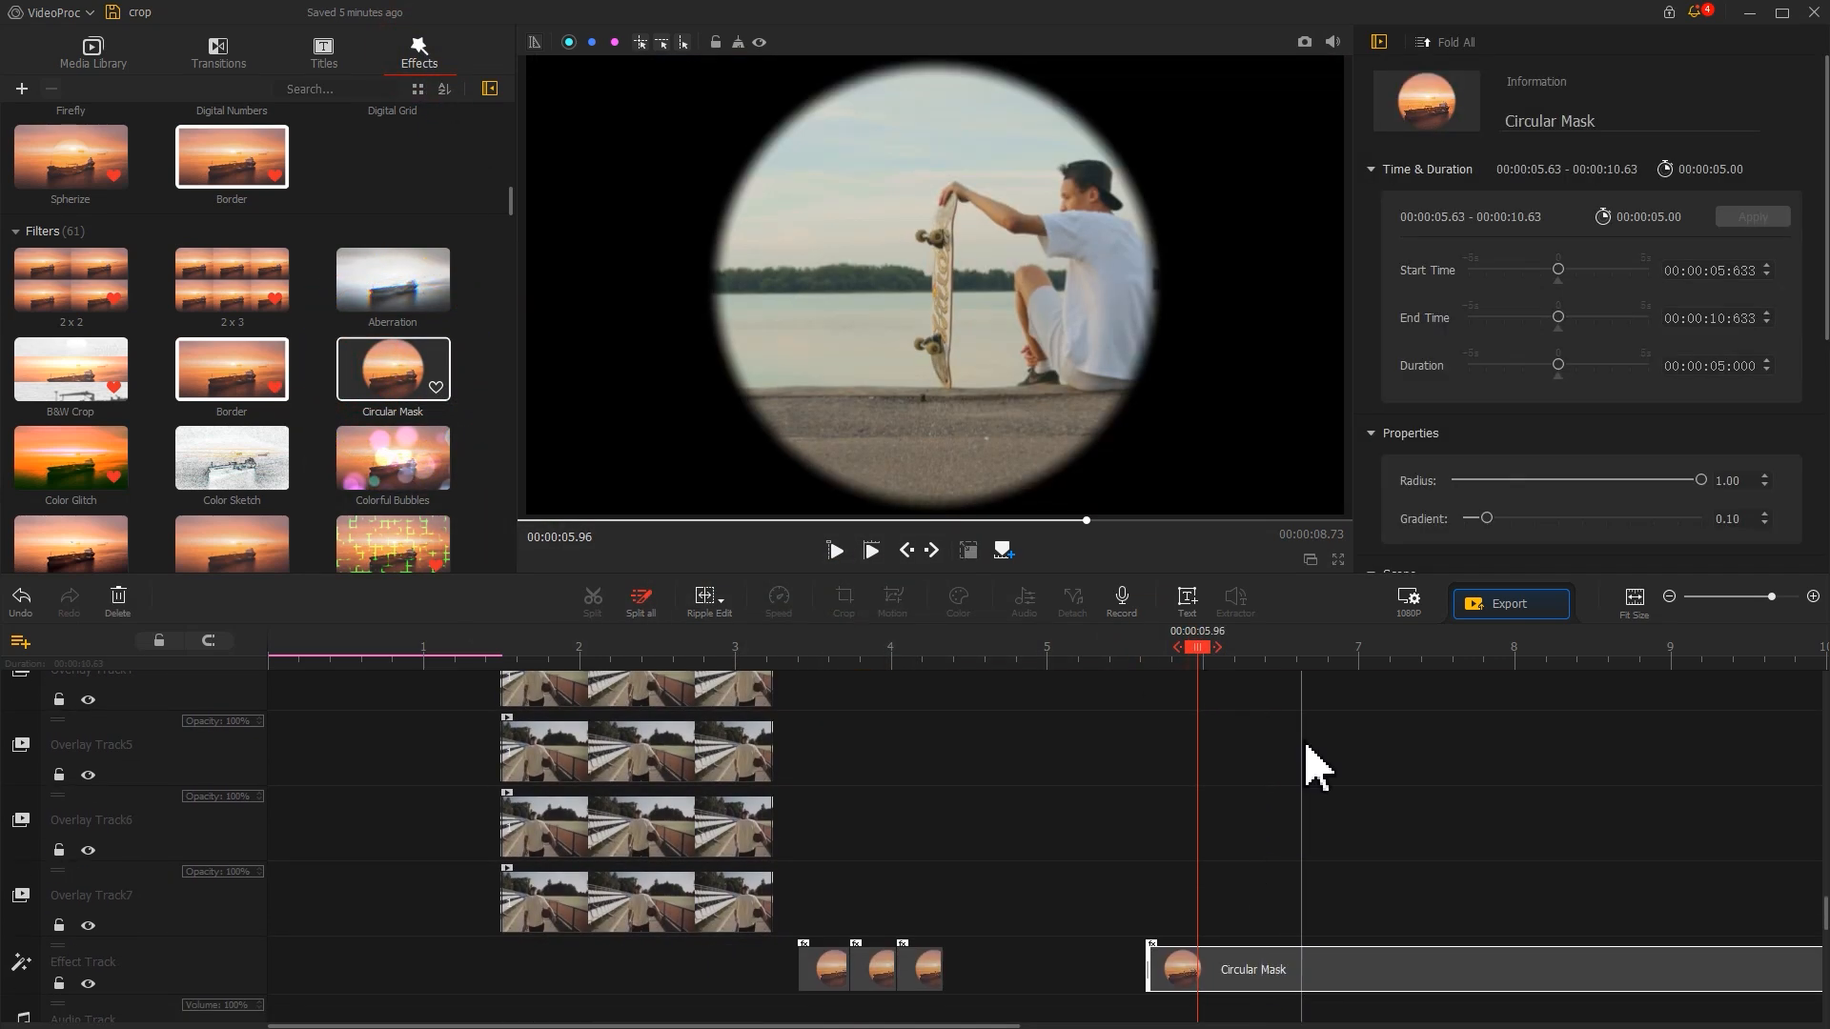
drag(1301, 664, 1021, 664)
drag(1529, 968, 971, 971)
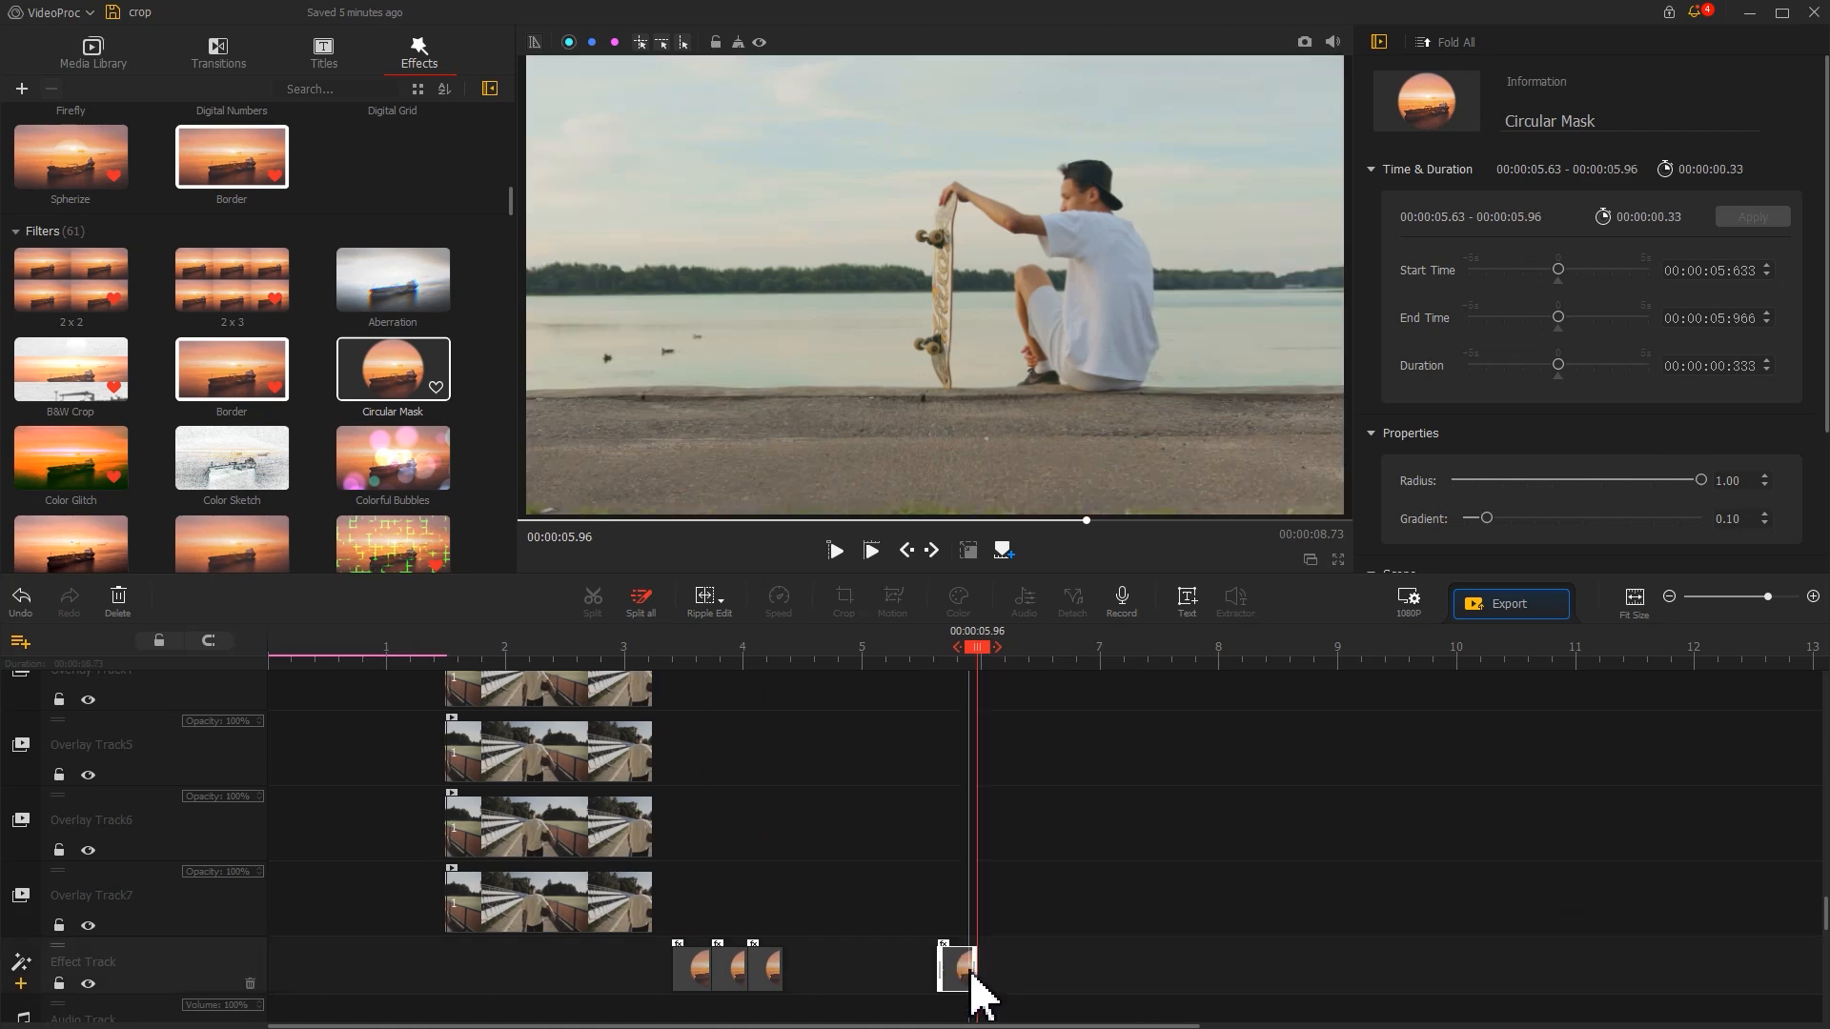
Copy the new Circular Mask, paste it at 00:00:05.96, and adjust the copy to end at 00:00:06.30.
drag(966, 658, 980, 650)
key(ctrl+c)
key(ctrl+v)
drag(1016, 966, 1014, 968)
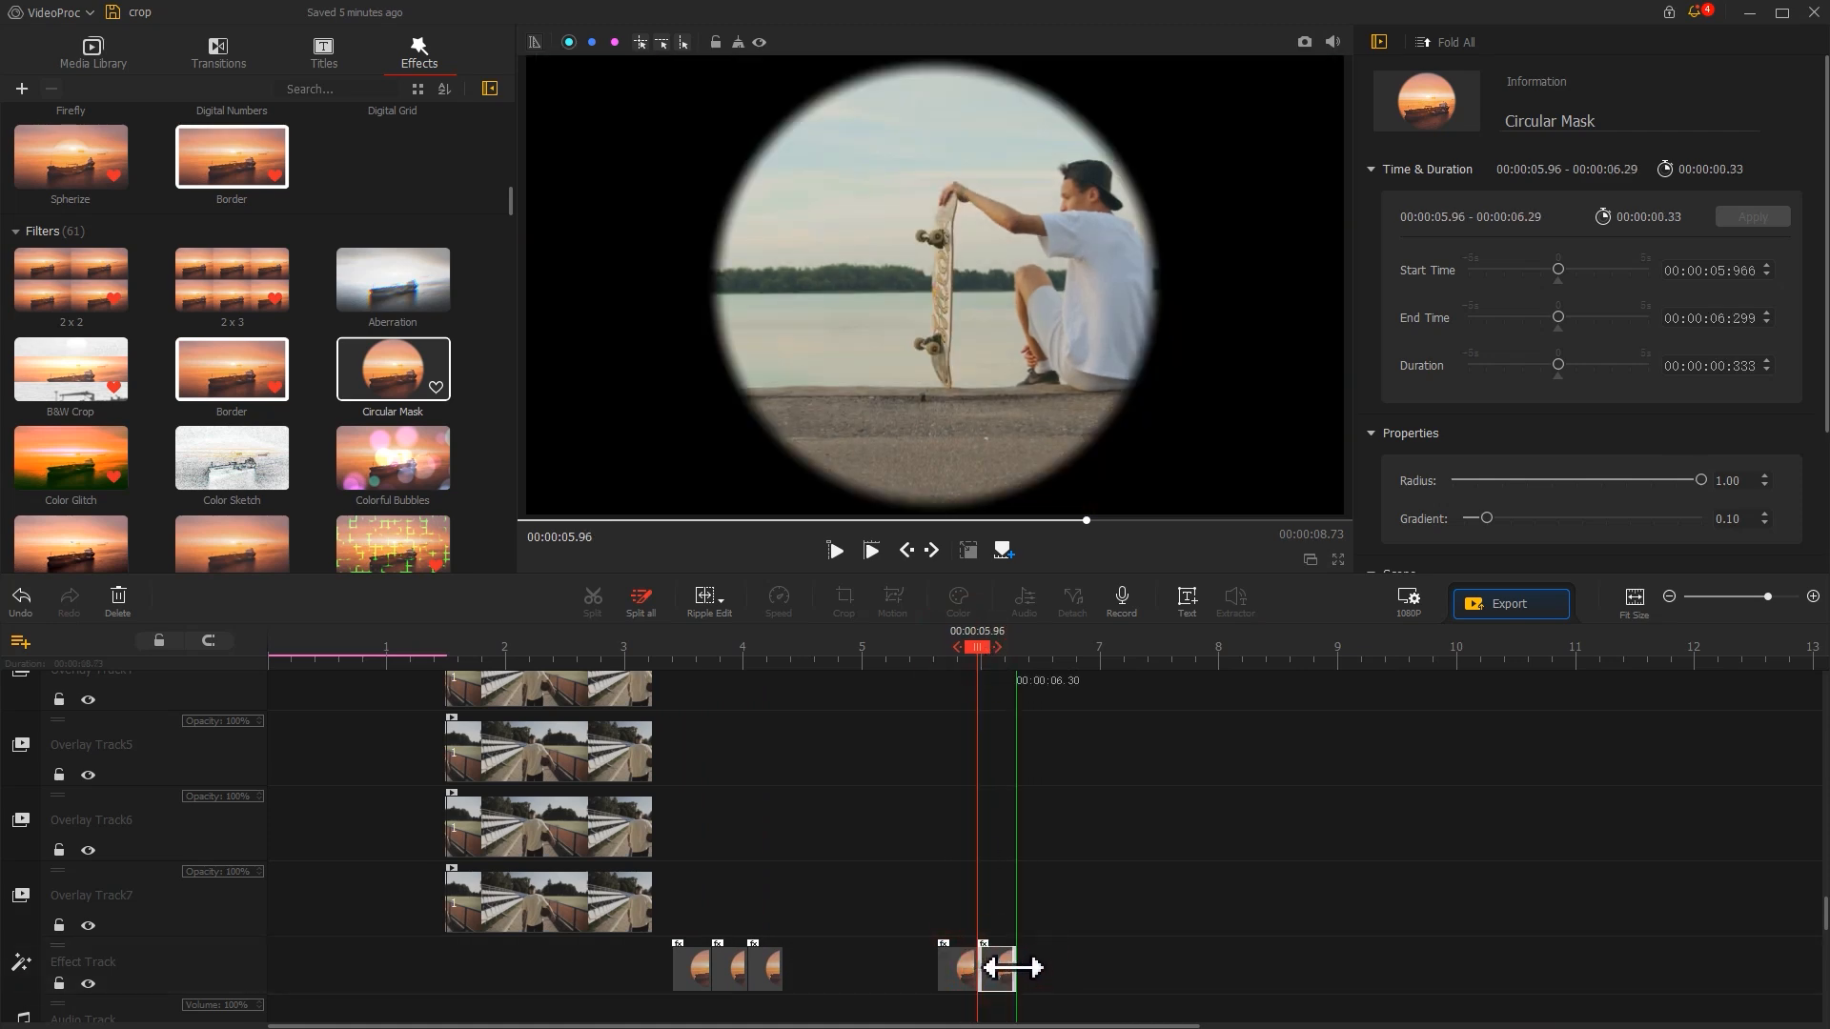
Paste another Circular Mask copy at 00:00:06.30 and adjust it to end at 00:00:06.63.
click(1002, 973)
drag(1005, 648, 1020, 650)
key(ctrl+v)
mouse_move(1054, 966)
mouse_down()
mouse_move(1072, 966)
mouse_move(1052, 970)
mouse_up()
Limit the scope of the Circular Mask at 00:00:05.63 to clip 4 instead of the canvas and reduce its radius.
click(965, 977)
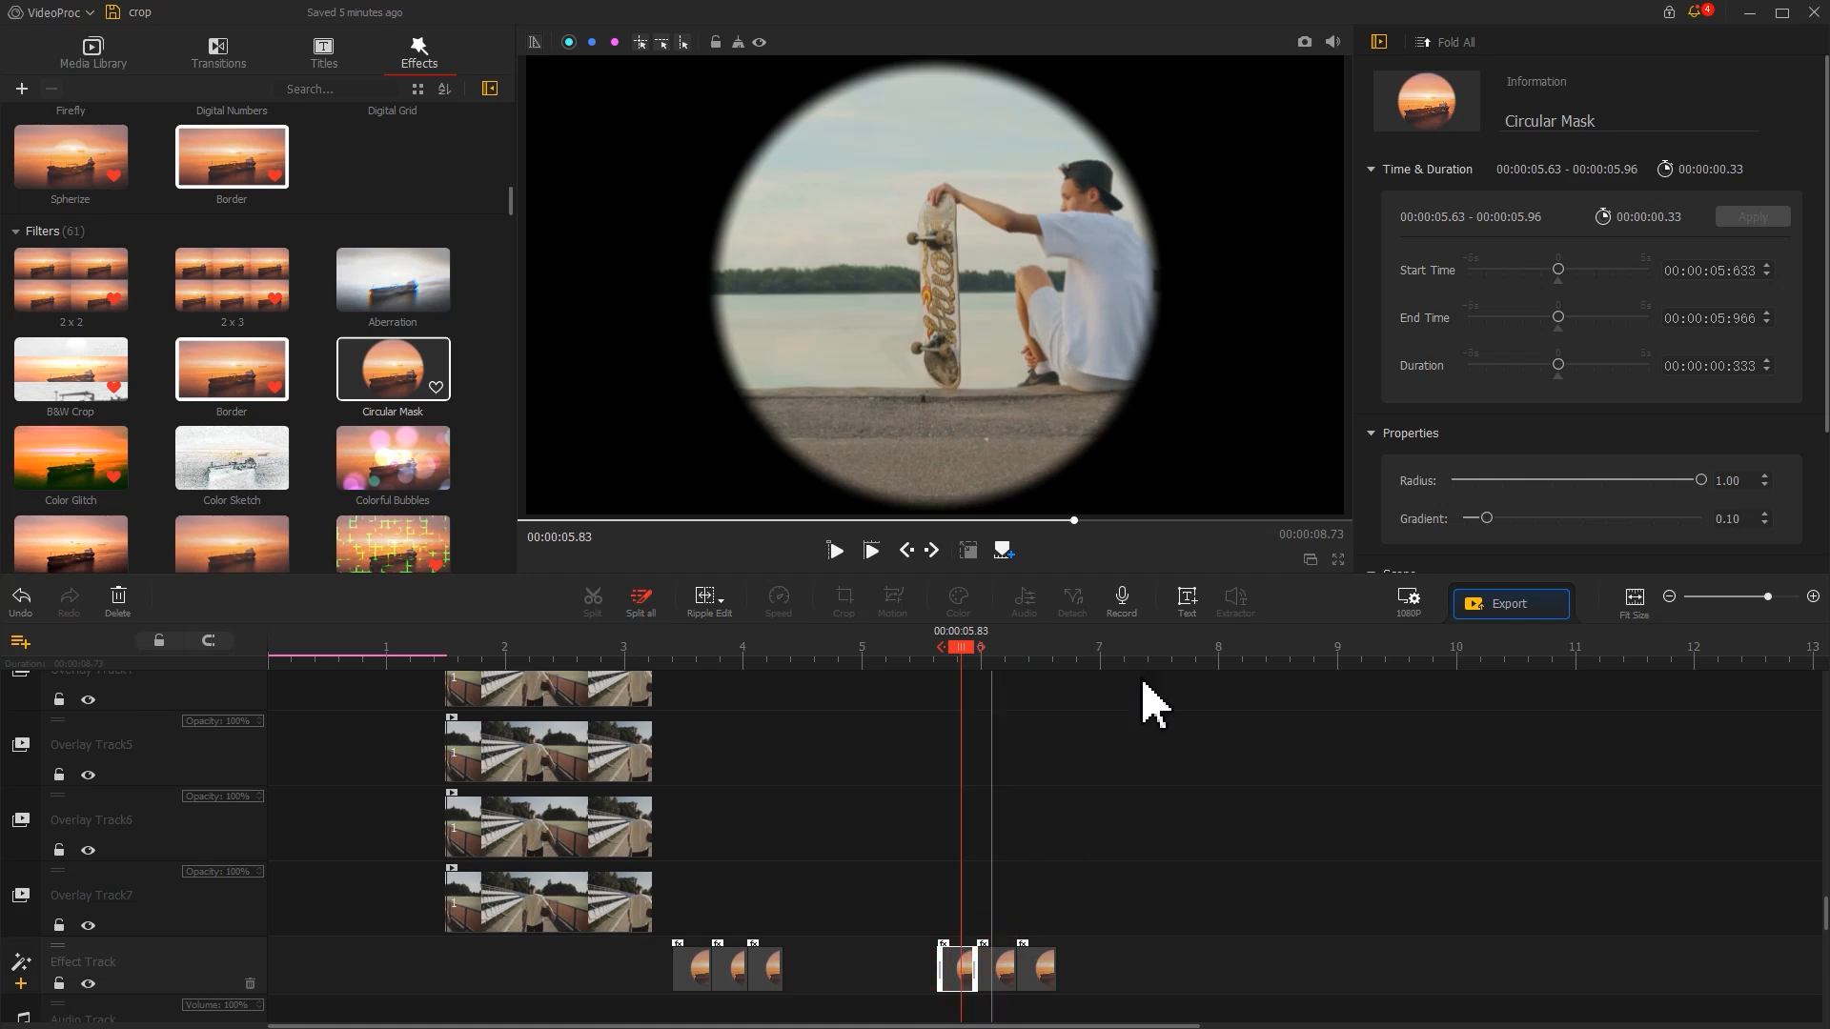
scroll(1801, 490, down, 2)
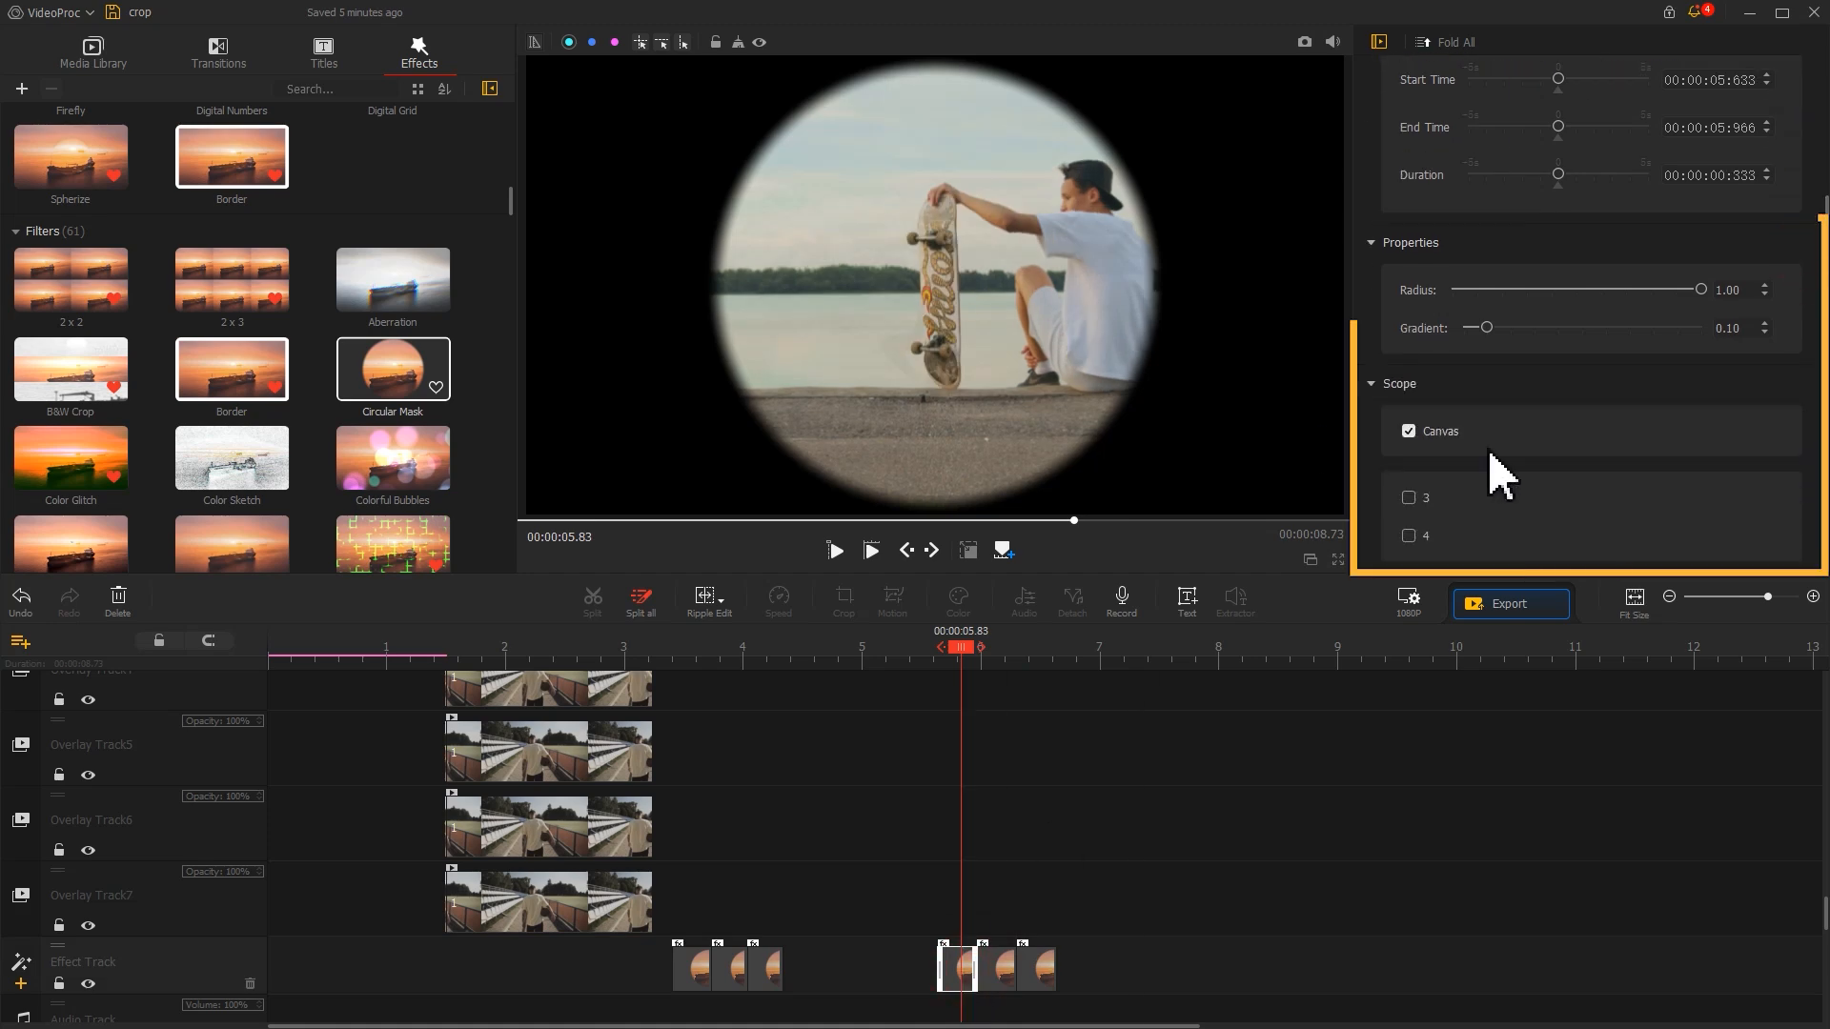
click(1440, 431)
click(1409, 536)
click(1496, 290)
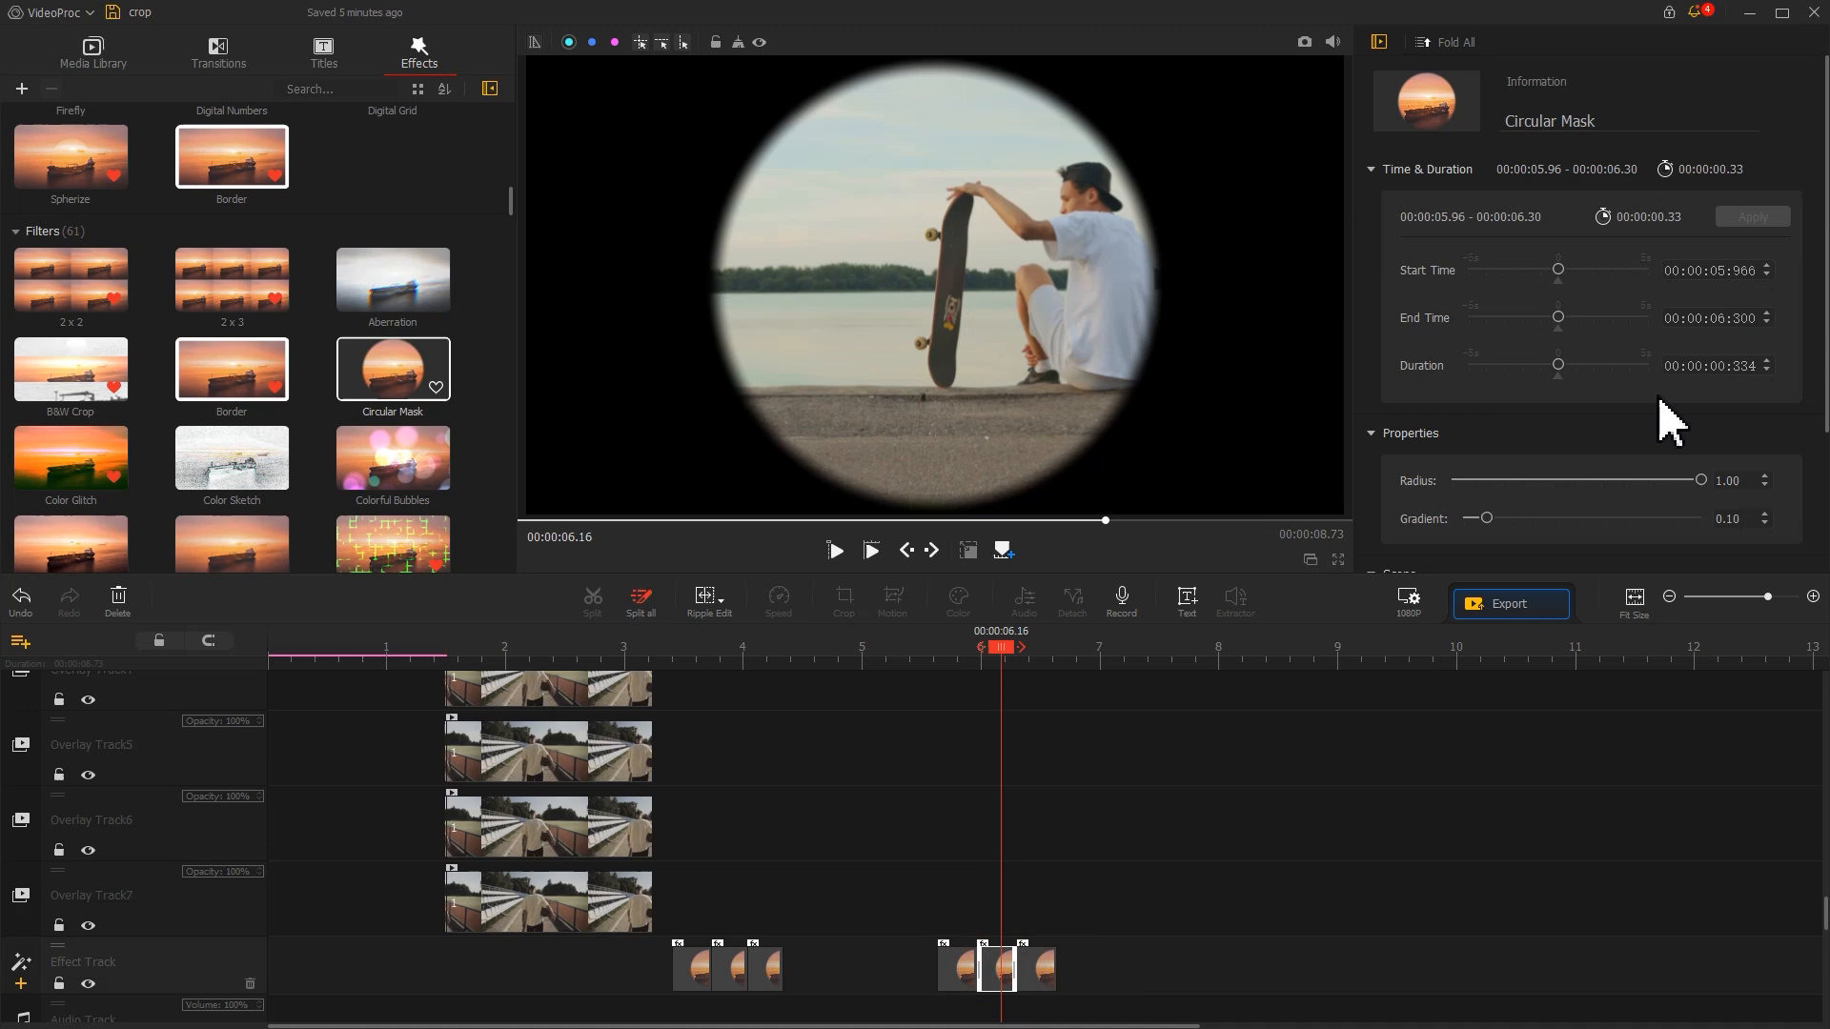
Limit the scope of the Circular Mask at 00:00:05.96 to clip 4 and reduce its radius and gradient.
scroll(1809, 563, down, 3)
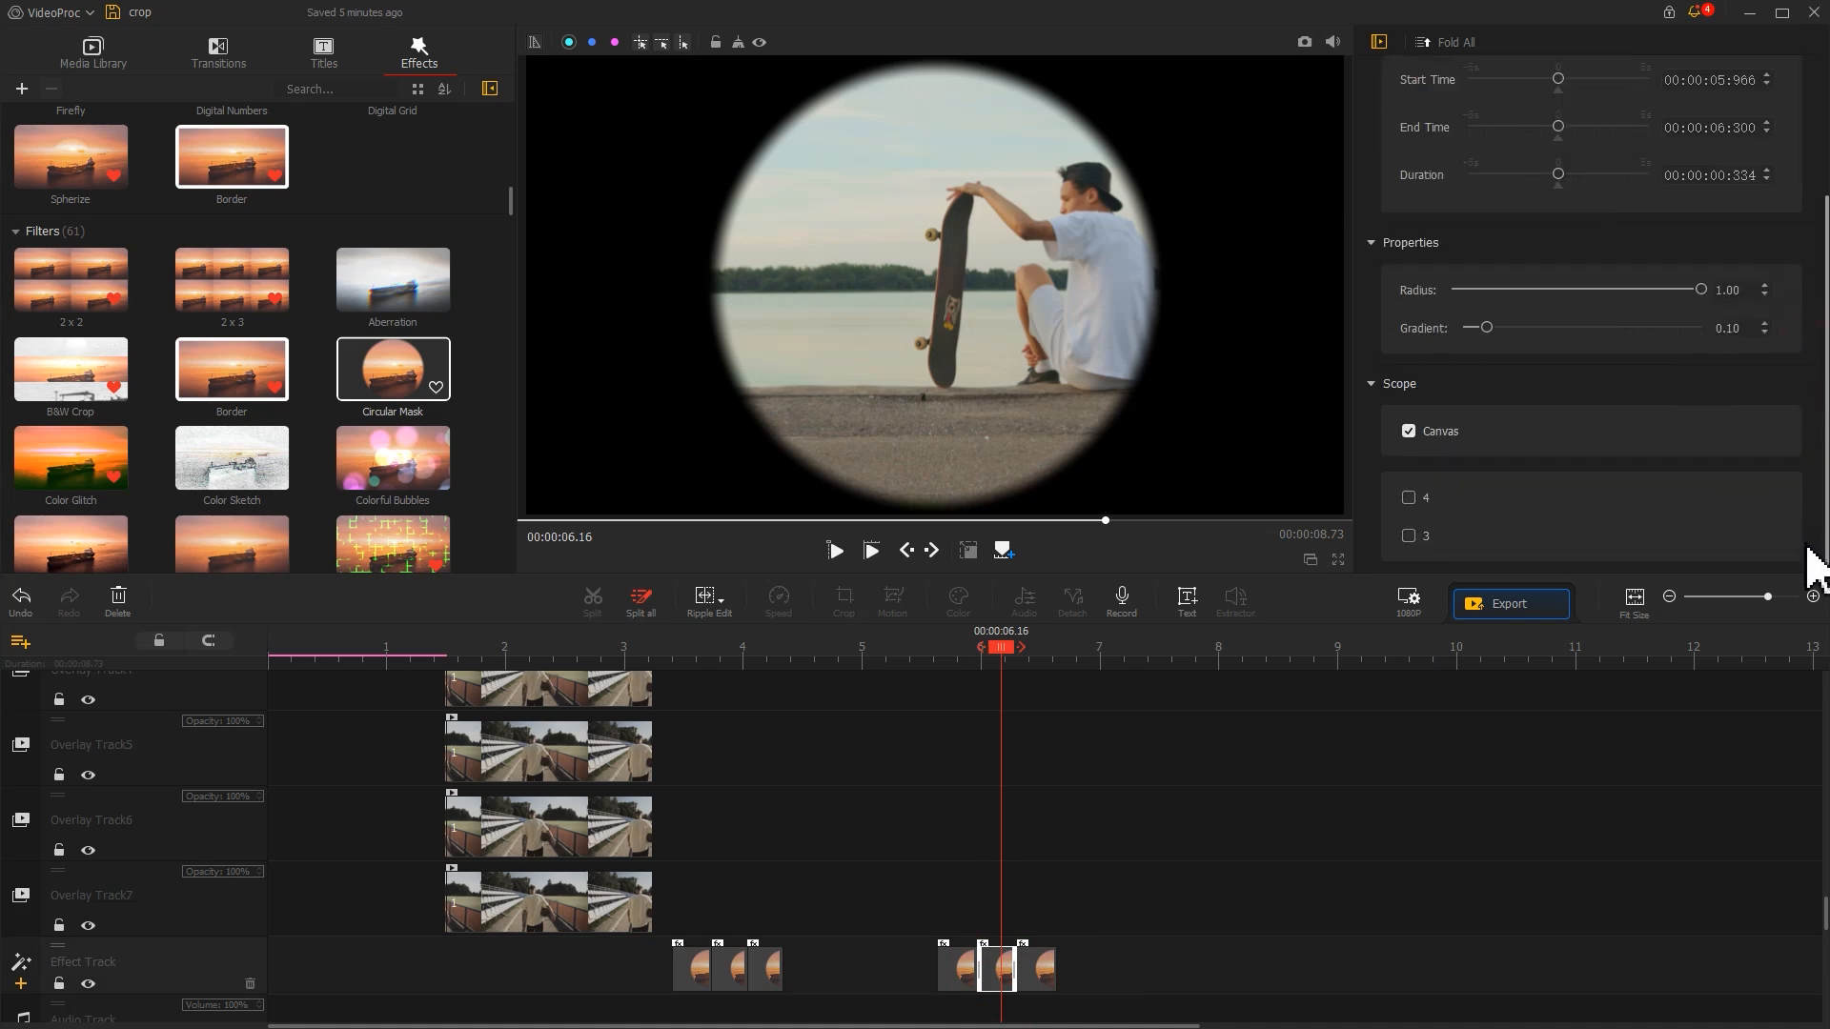
click(1443, 432)
drag(1520, 290, 1594, 290)
click(1479, 328)
drag(1480, 327, 1471, 328)
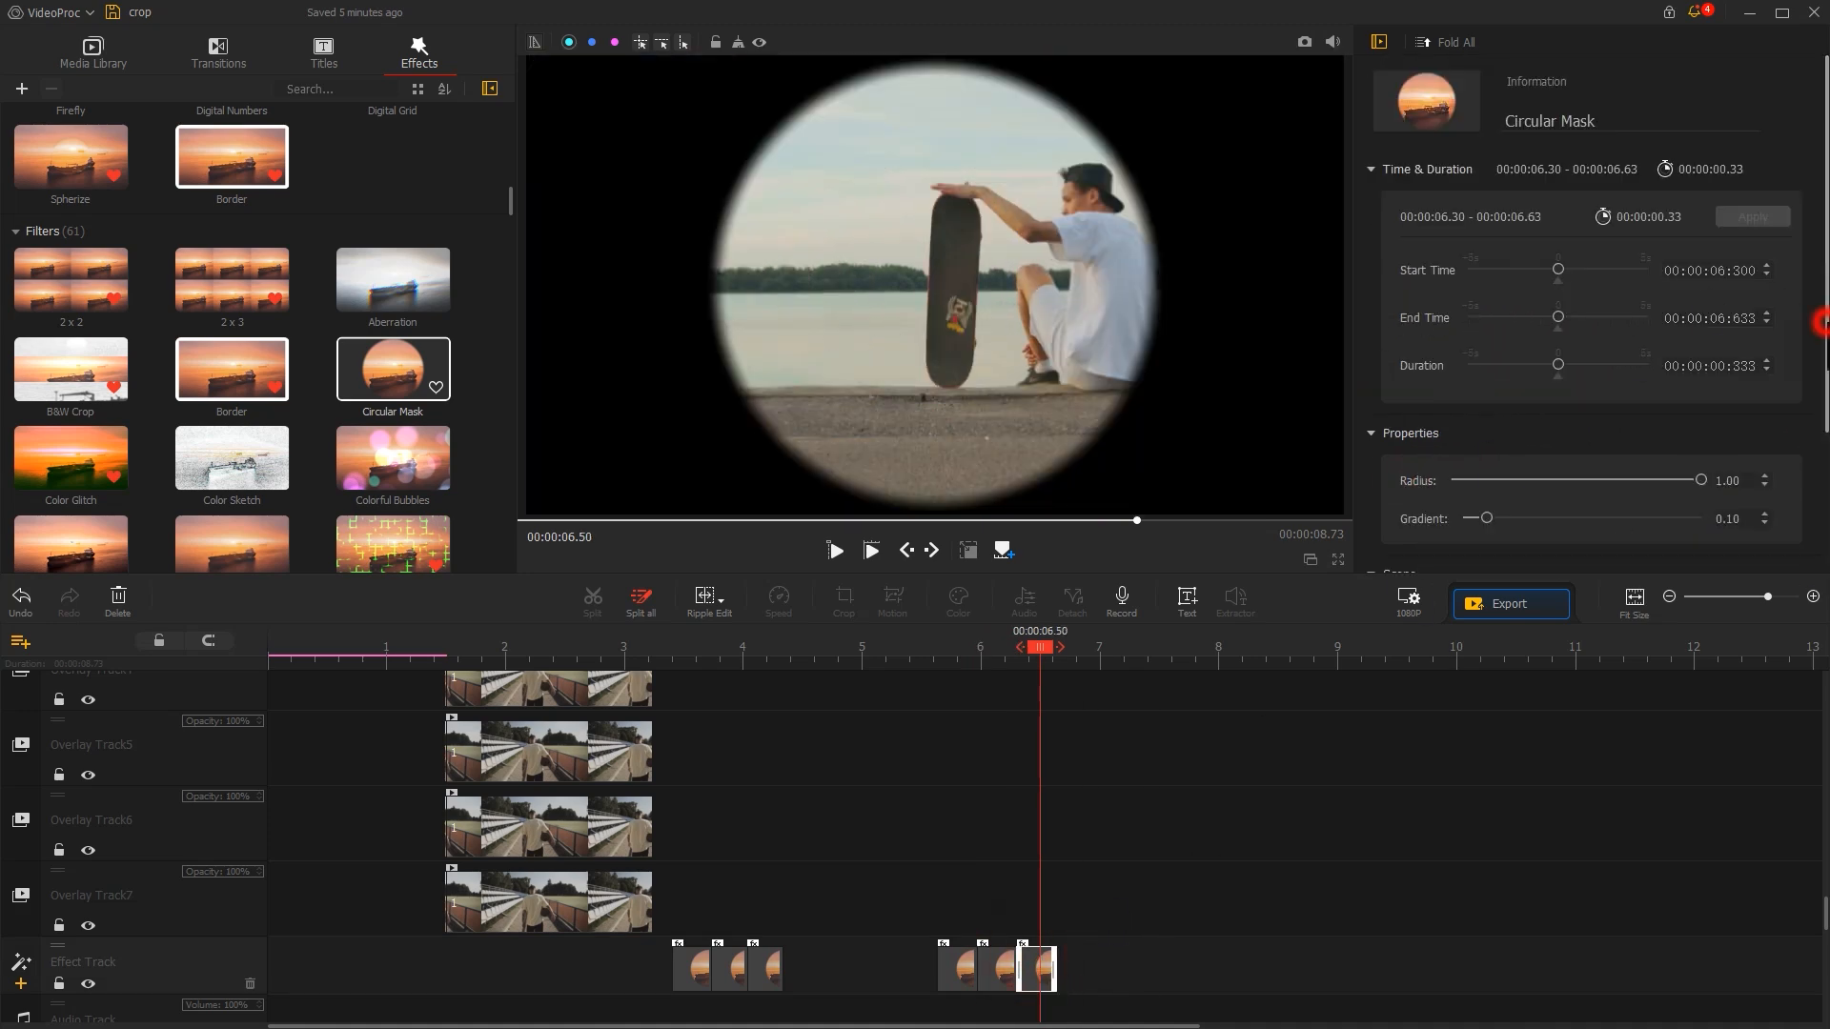
Limit the scope of the Circular Mask at 00:00:06.30 to clip 4 and reduce its gradient to 0.03.
drag(1825, 322, 1826, 464)
click(1448, 427)
click(1414, 539)
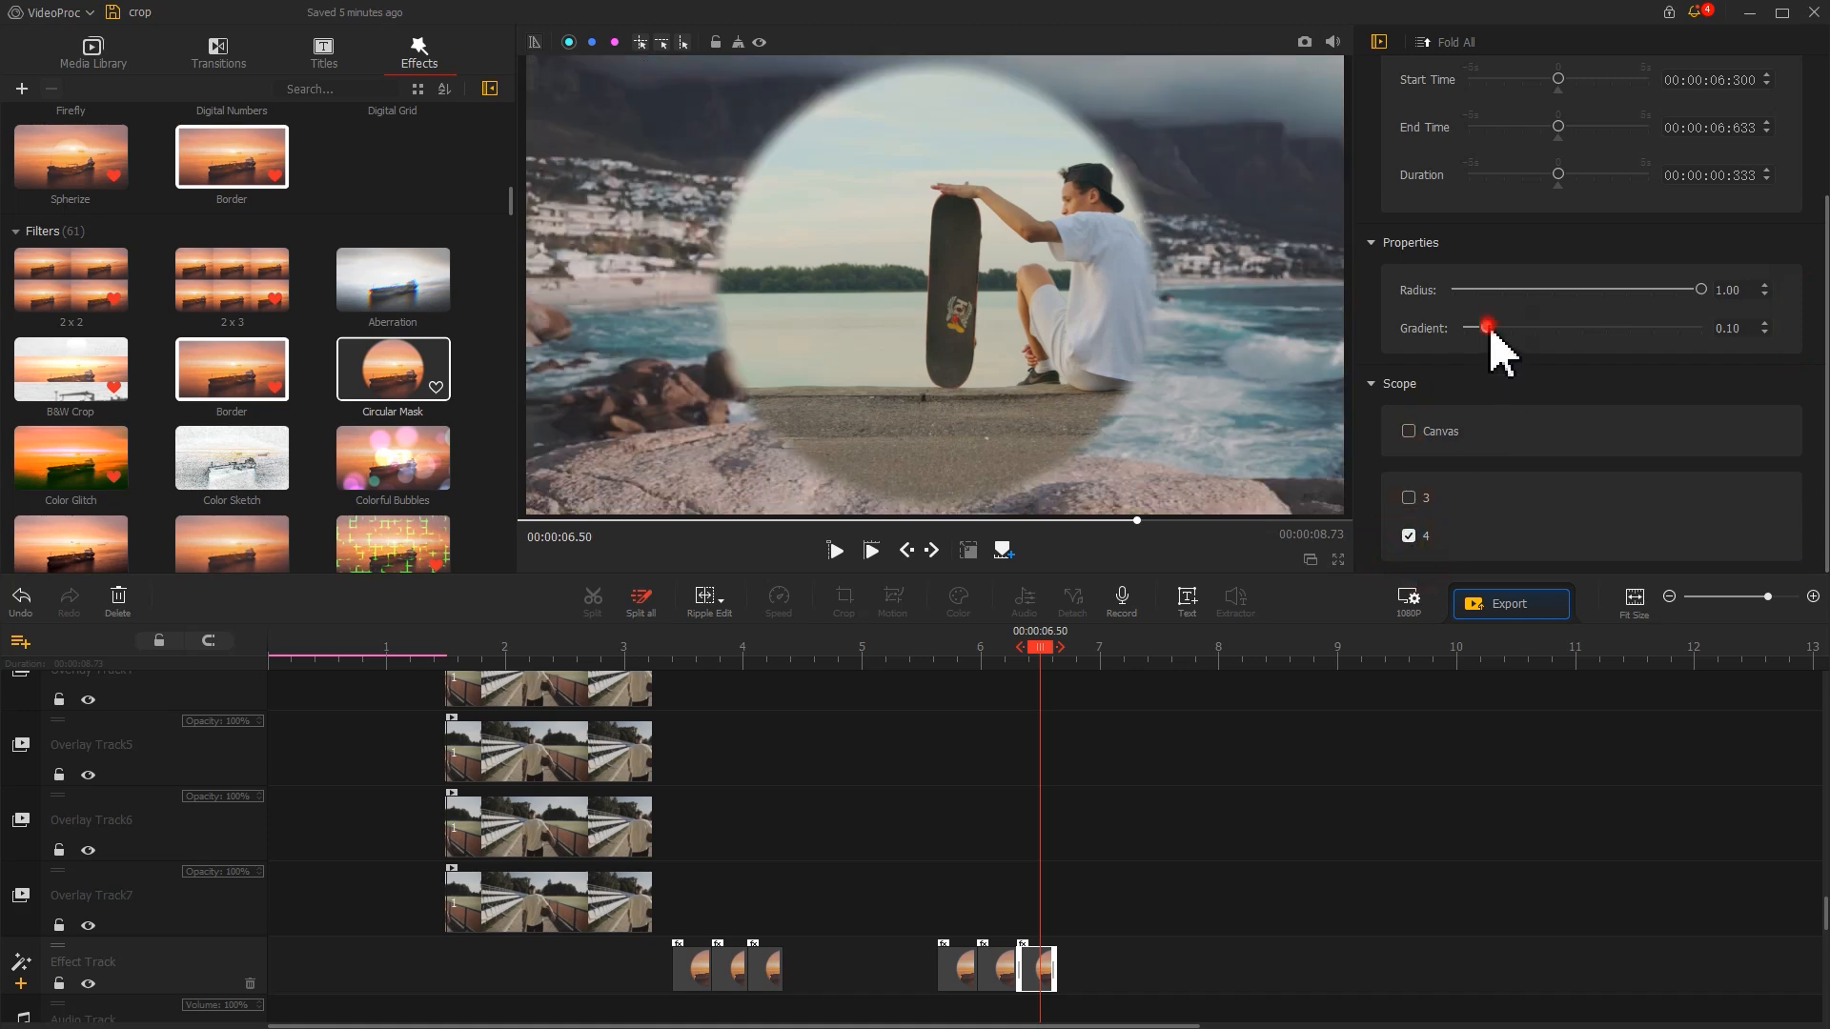
drag(1486, 327, 1472, 330)
Add clip 5 from the media library to Overlay Track, starting at 00:00:07.86.
scroll(1401, 772, up, 5)
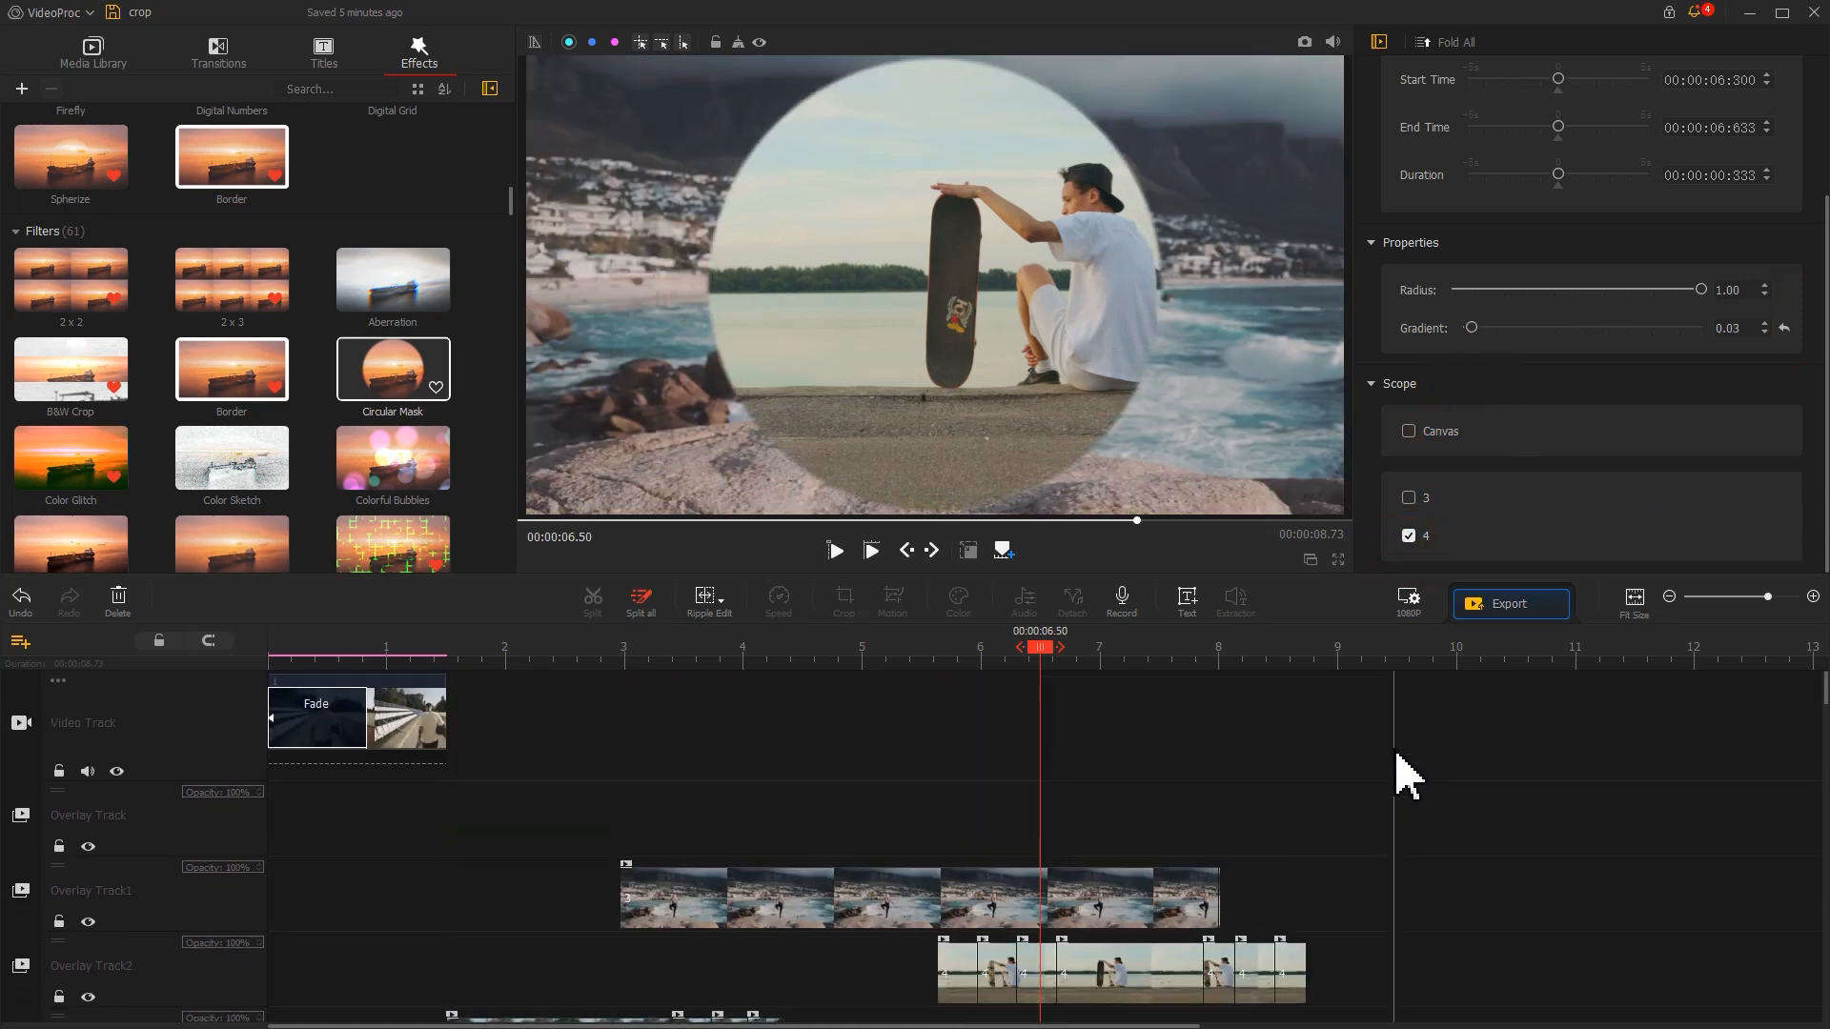
drag(1169, 647, 1205, 664)
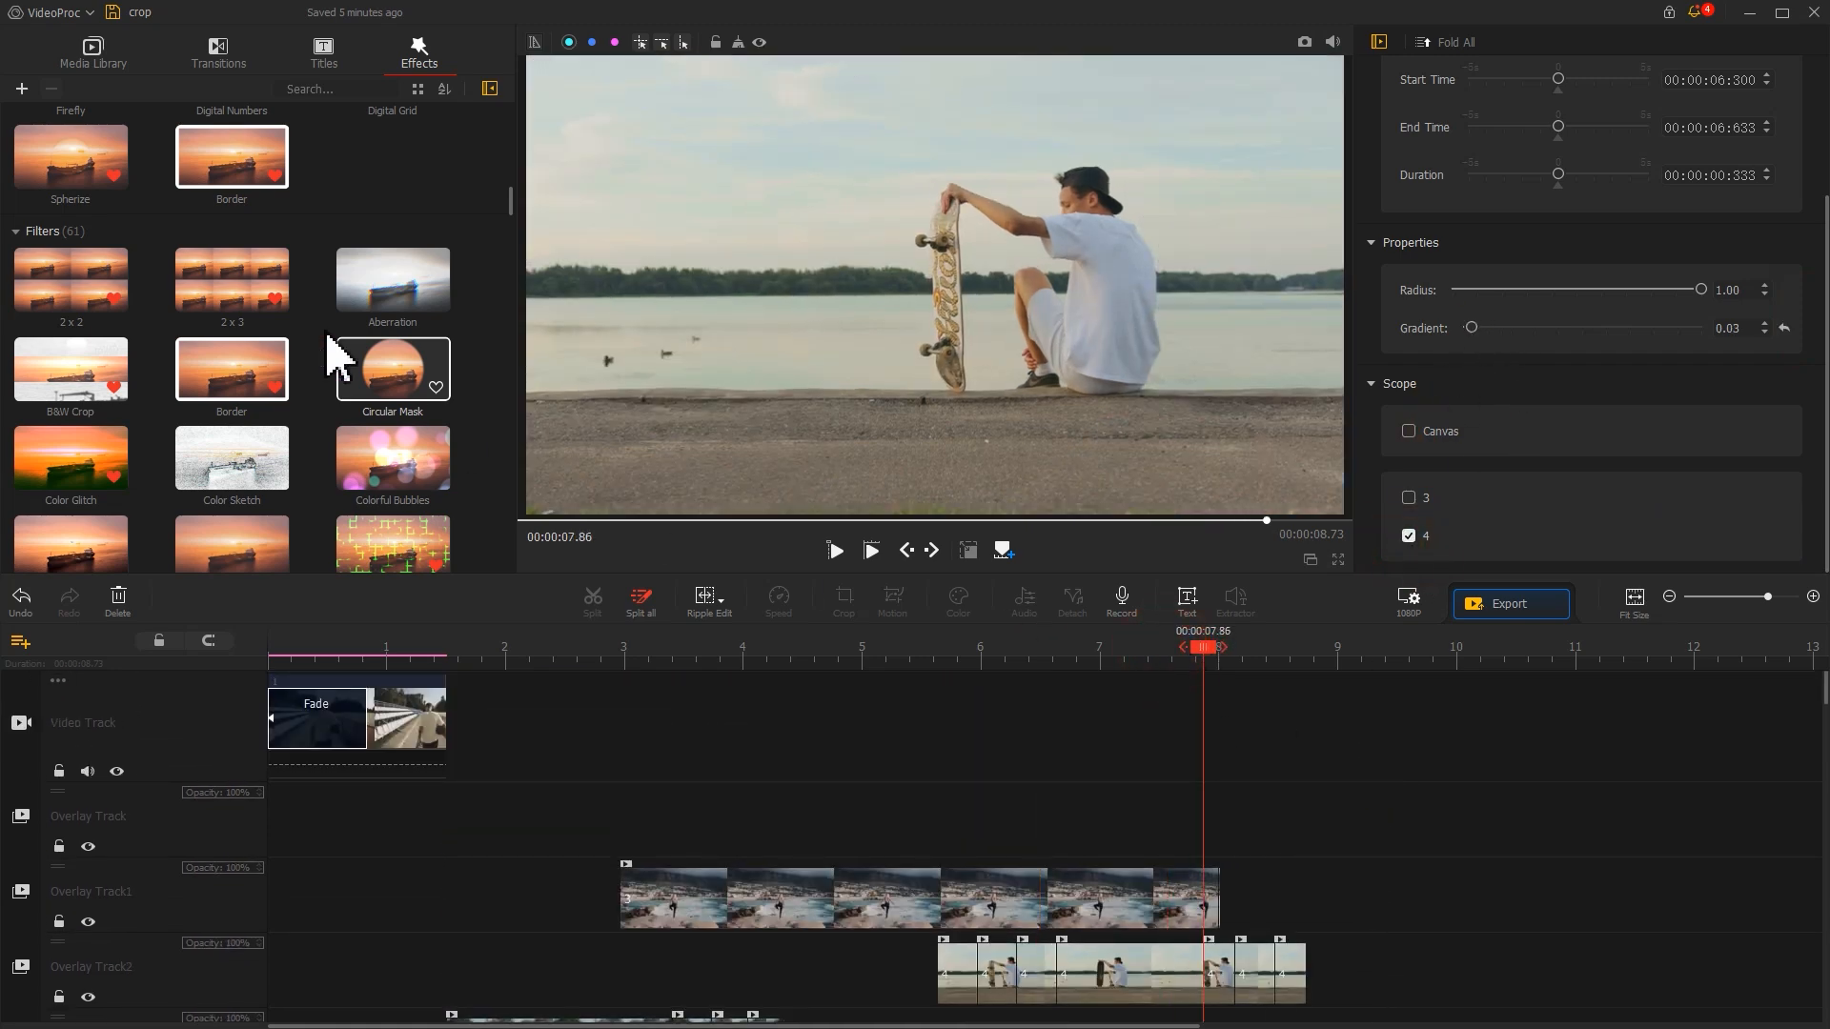
click(91, 50)
drag(231, 181, 1233, 829)
Trim the end of clip 5 to 00:00:15.63 and fit the clip to the screen's height.
drag(1225, 648, 1320, 648)
drag(1394, 818, 1320, 825)
scroll(1812, 293, down, 2)
scroll(1814, 310, down, 5)
scroll(1684, 327, up, 3)
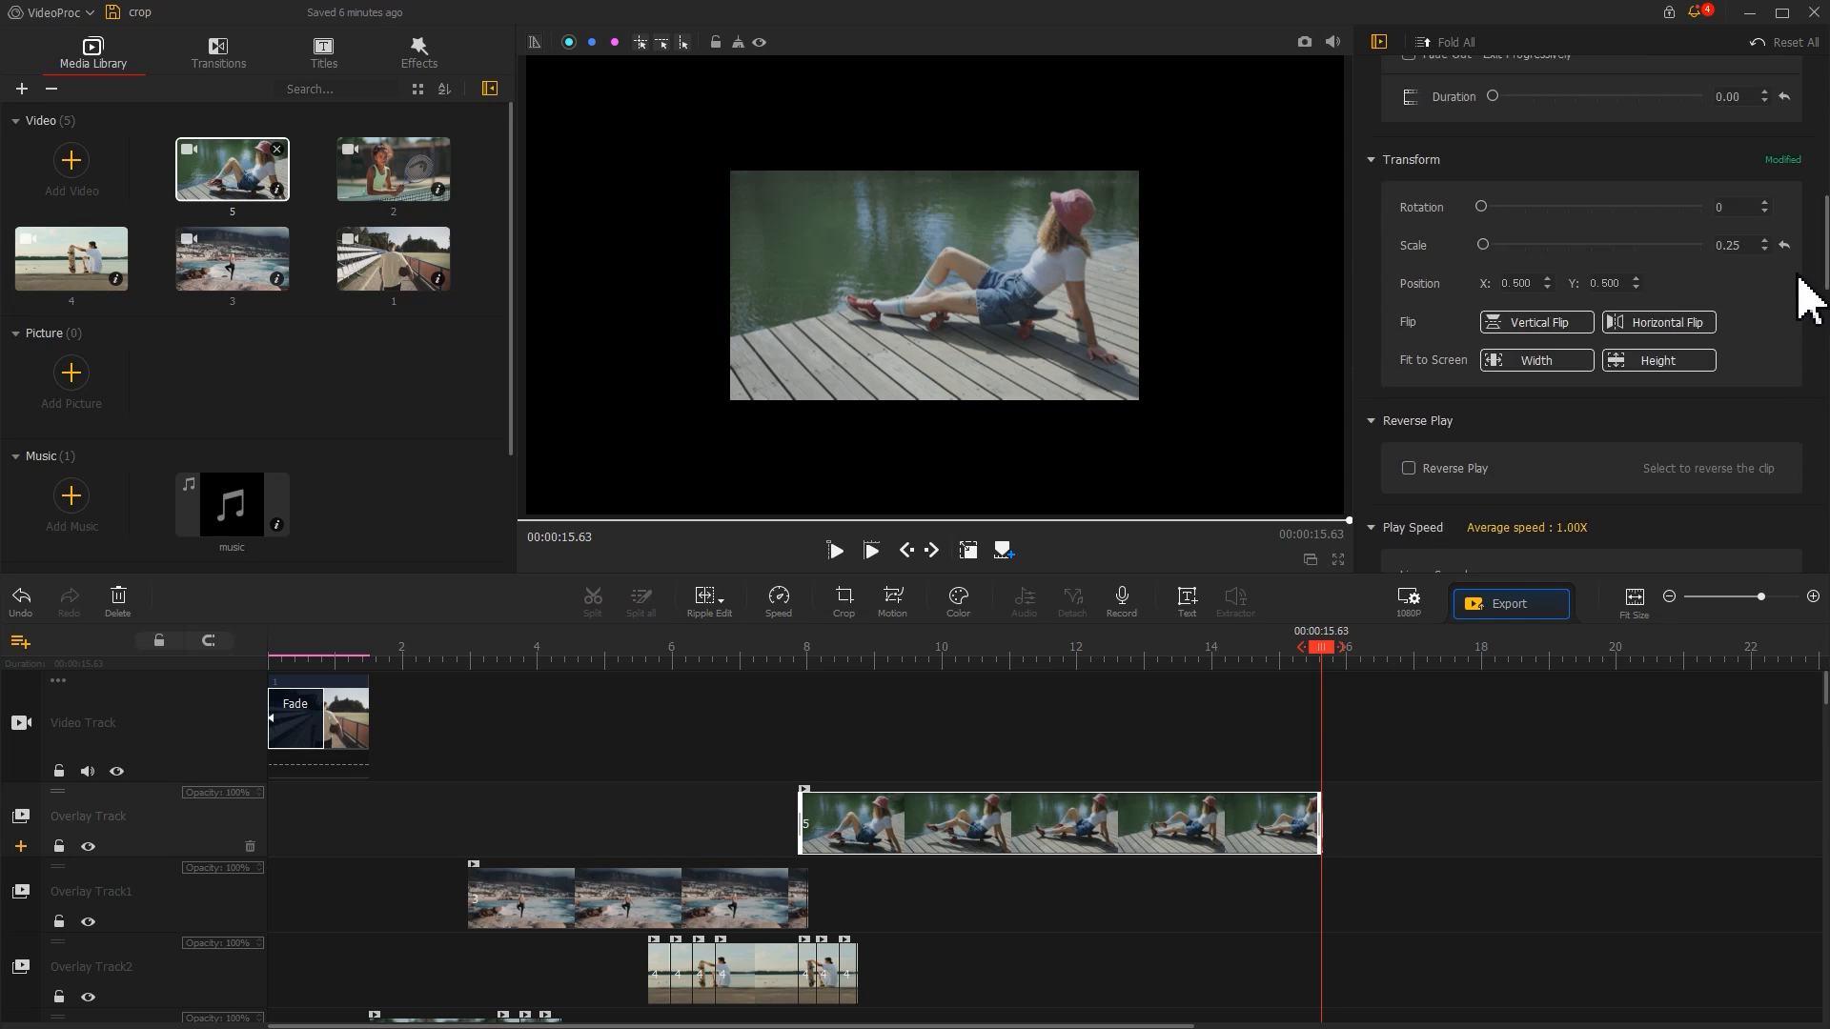
click(1684, 361)
Scale down the three short end segments of clip 4 over clip 5, setting the last segment's scale to 0.09.
scroll(1266, 796, down, 3)
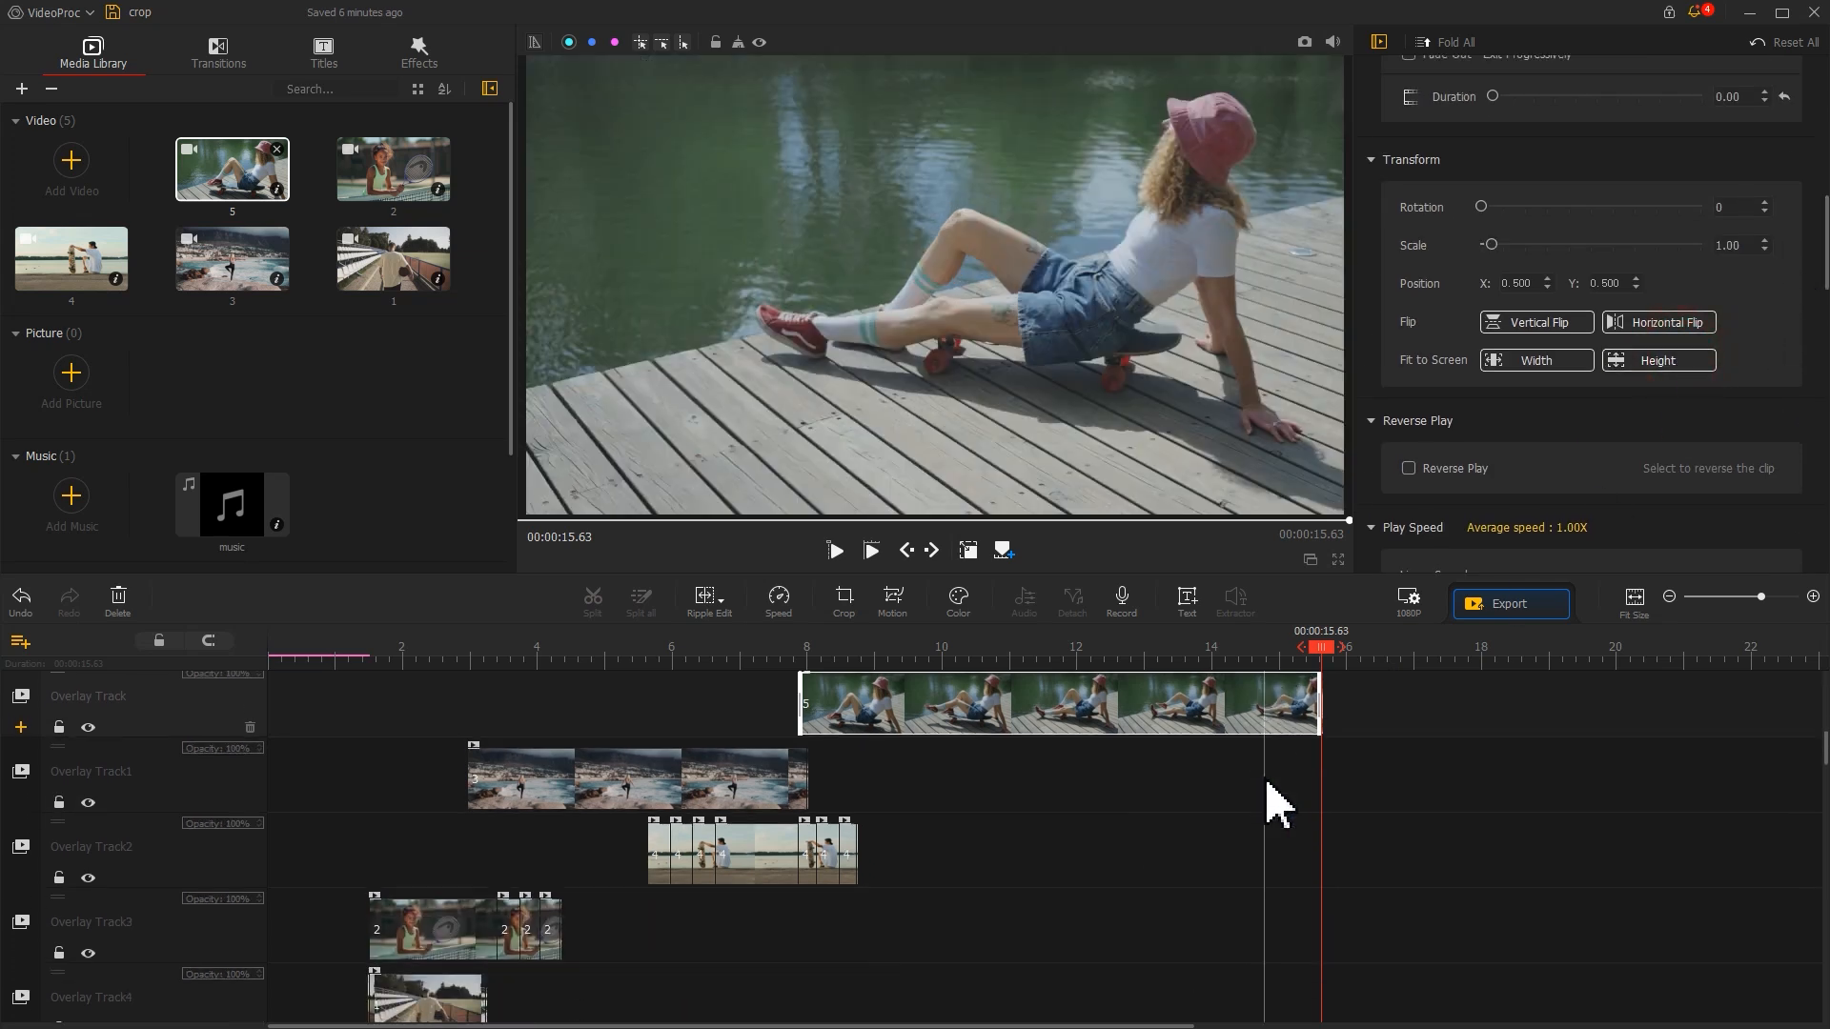
click(809, 844)
drag(1489, 244, 1486, 253)
click(827, 844)
click(846, 839)
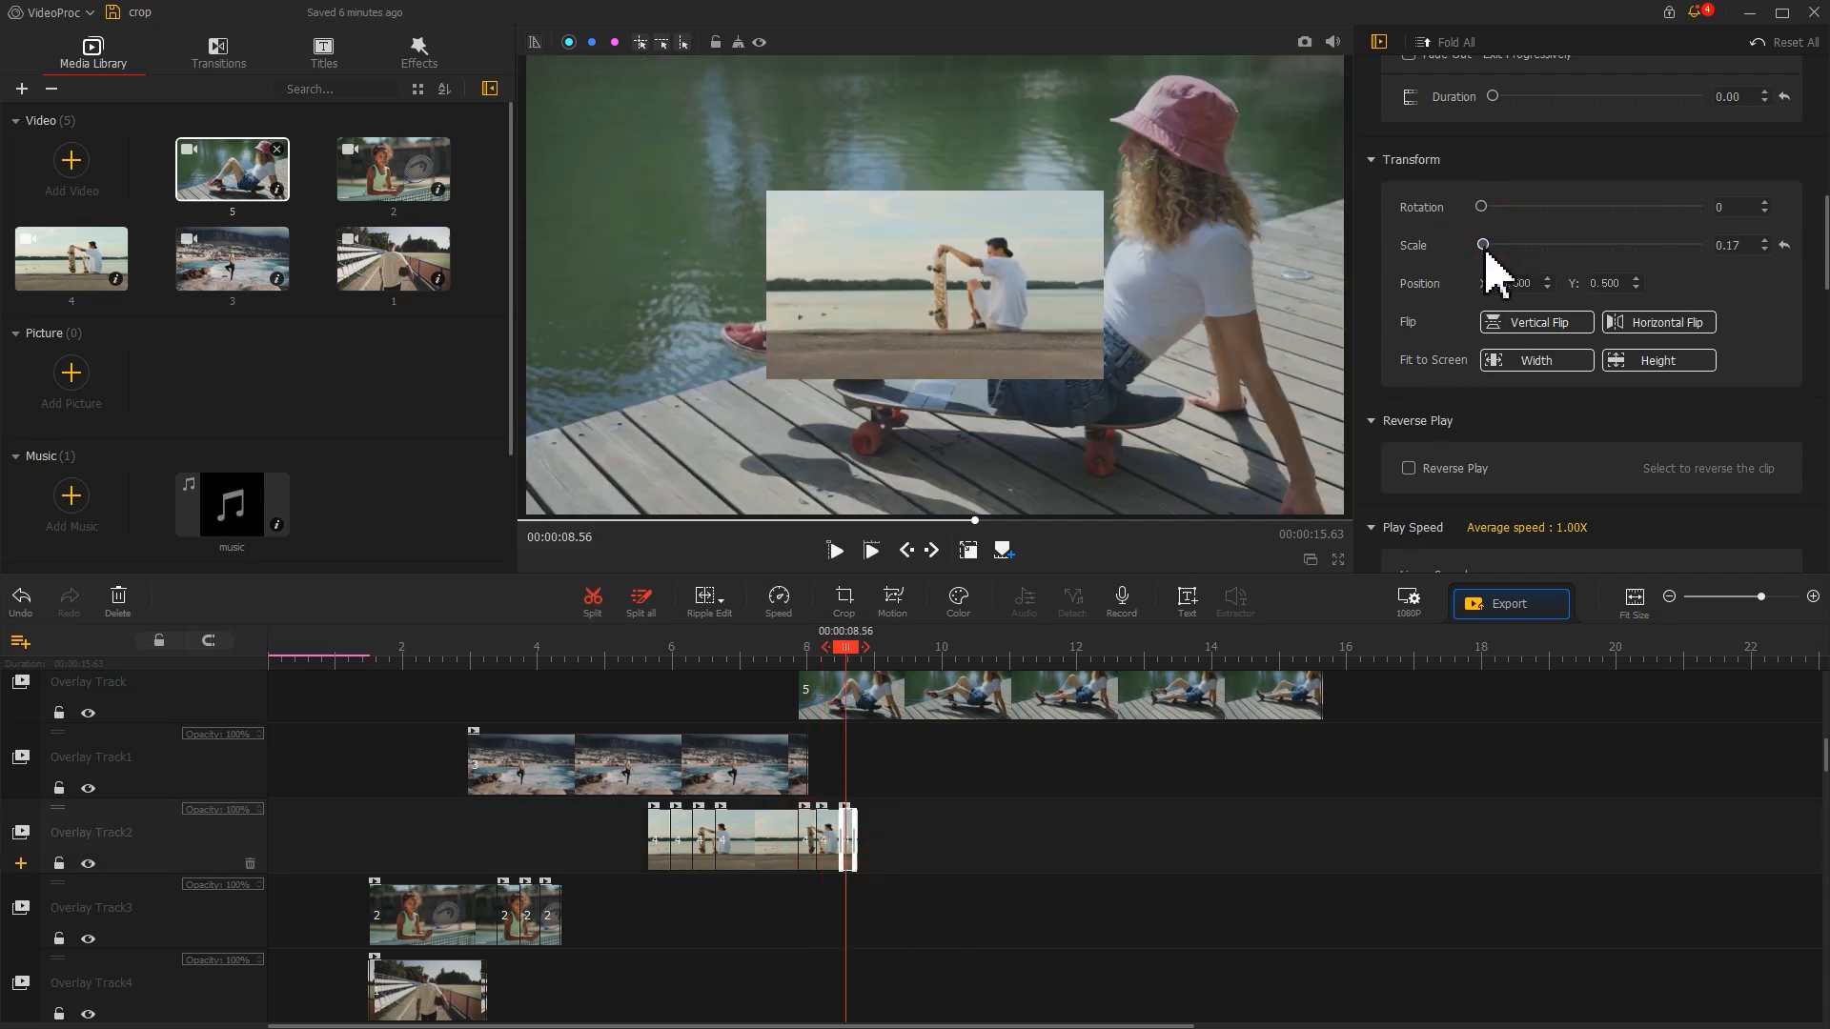
click(1766, 252)
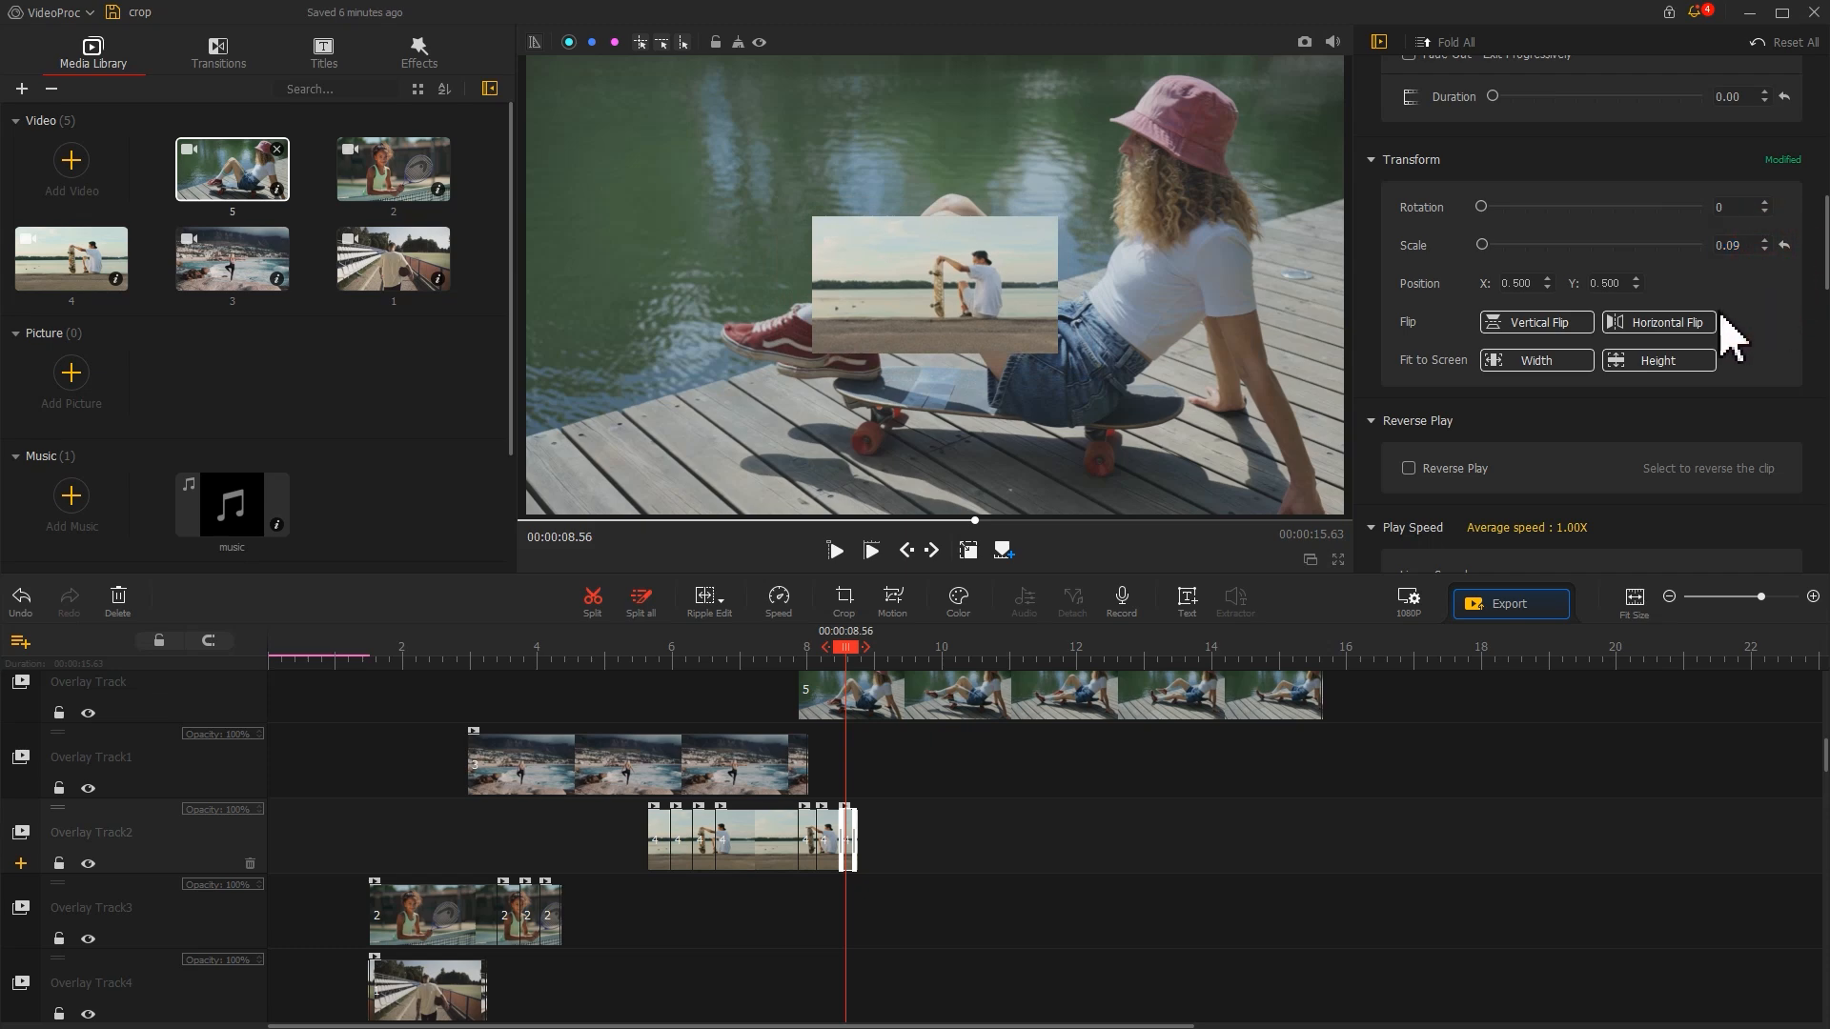
Play the edited sequence from the beginning to review the transitions.
drag(269, 522, 210, 872)
key(space)
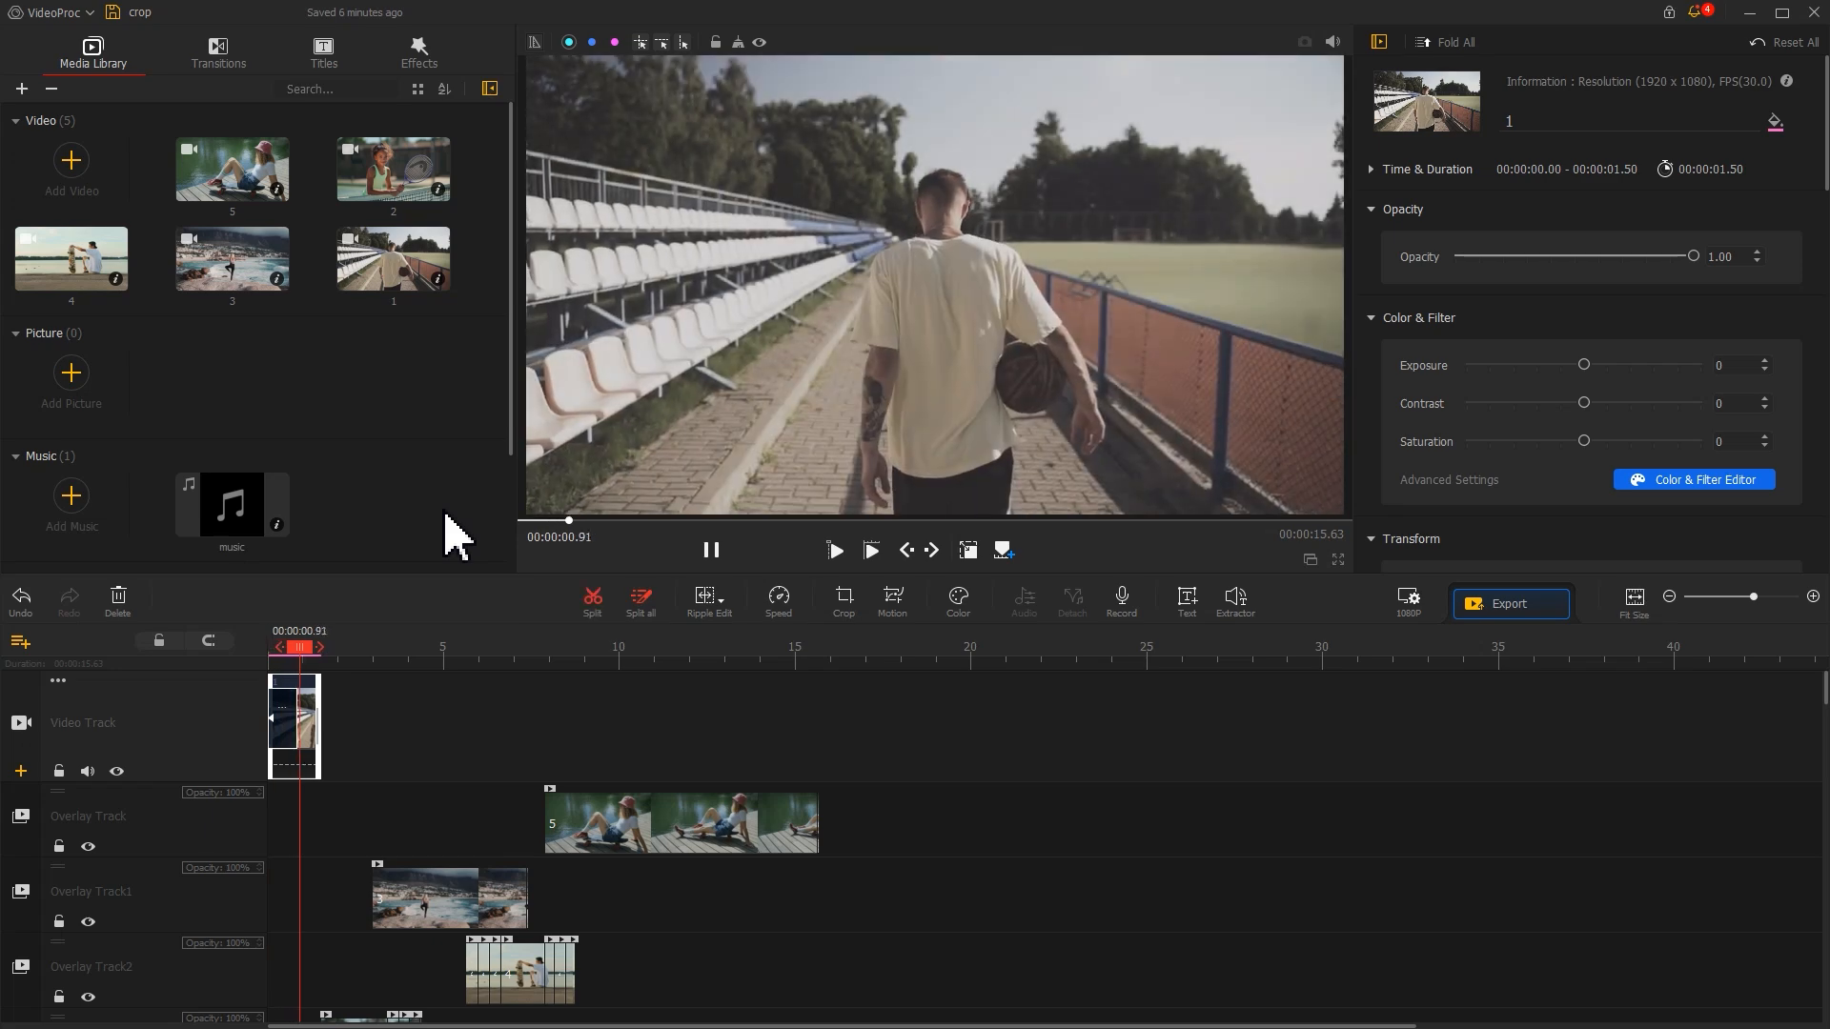